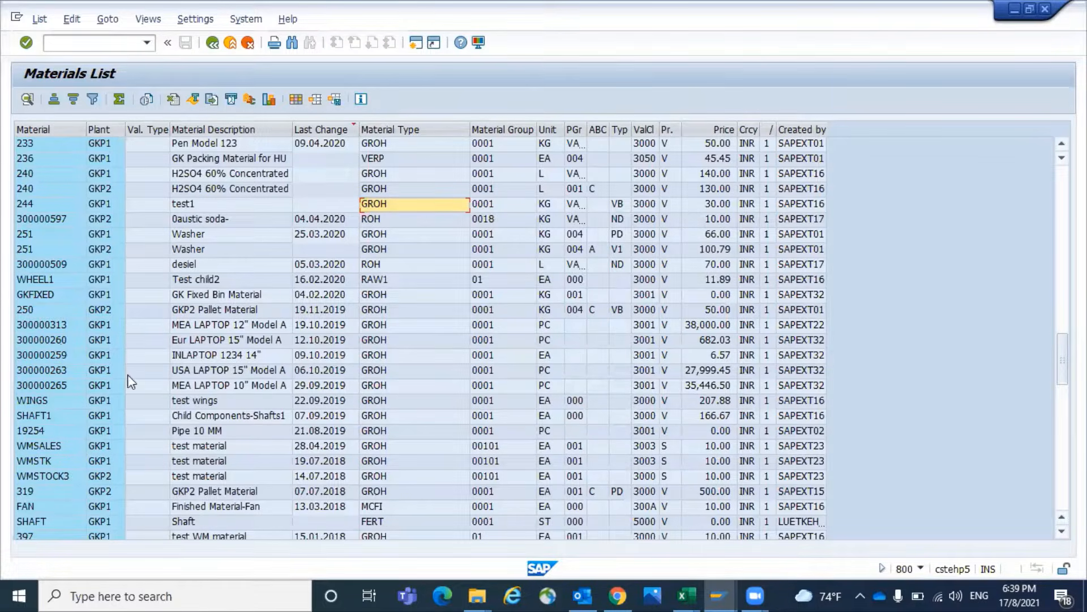
left_click(98, 326)
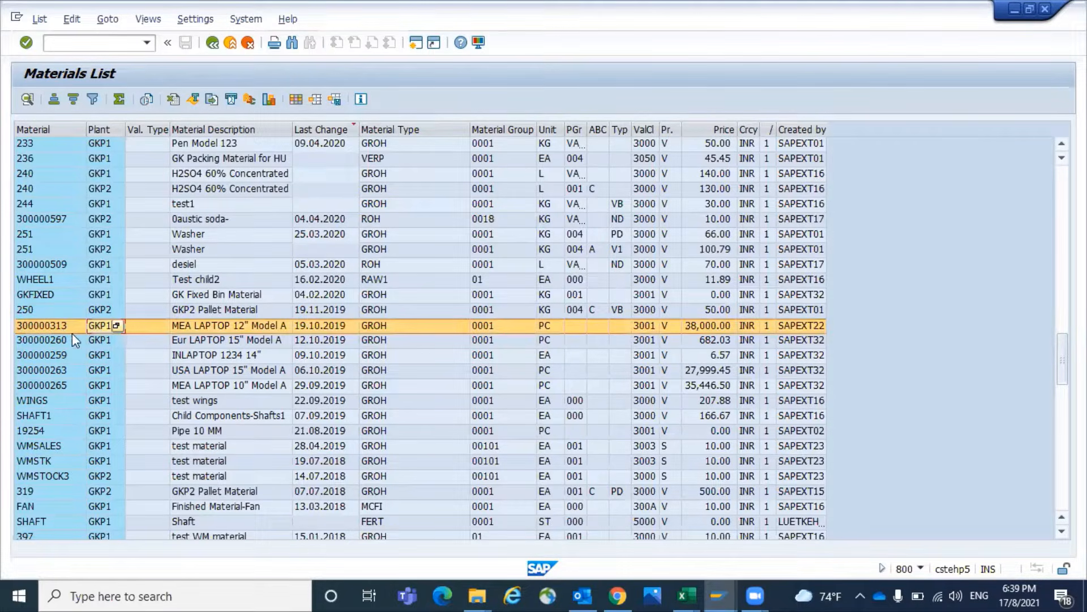
left_click(73, 332)
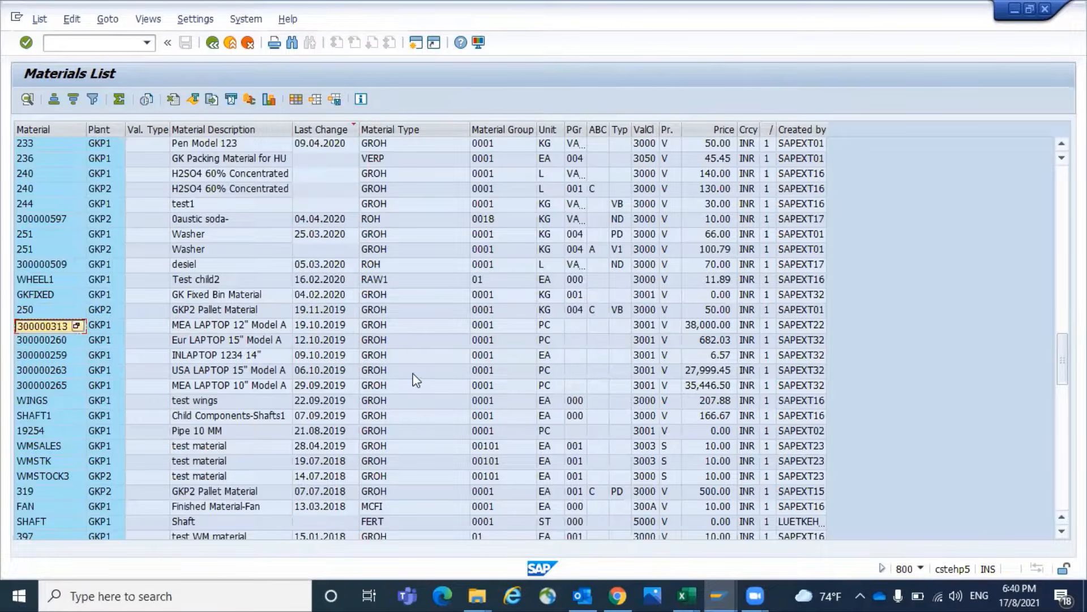
Open the Legacy System Migration Workbench (LSMW) in a new session
left_click(87, 43)
type("/OL")
key("BackSpace")
key("BackSpace")
key("BackSpace")
left_click(419, 49)
type("LSMW")
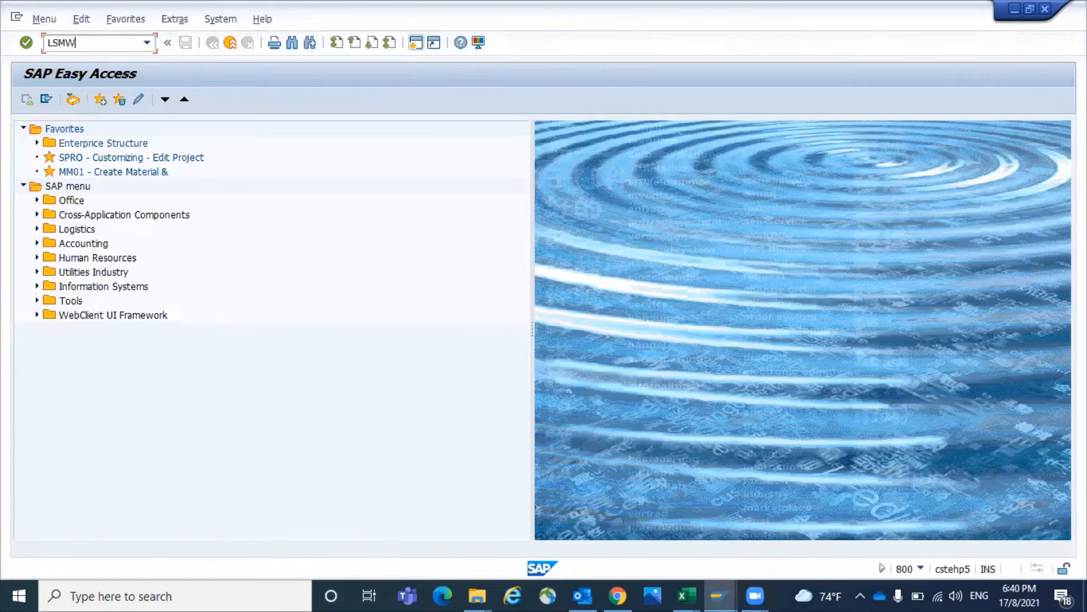
key("Return")
key("Return")
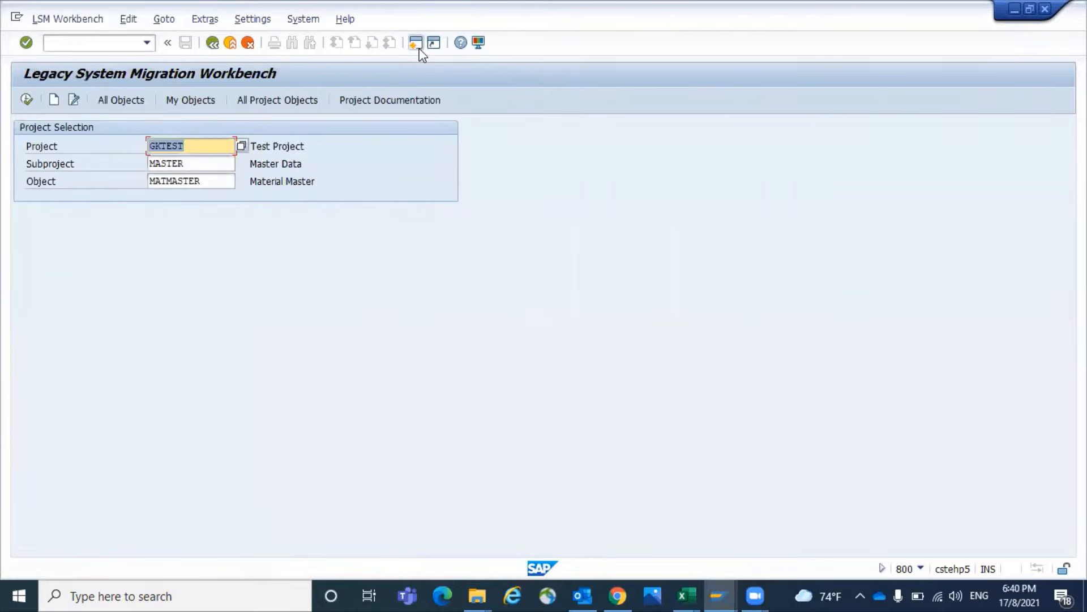
left_click(209, 151)
left_click(193, 163)
left_click(215, 182)
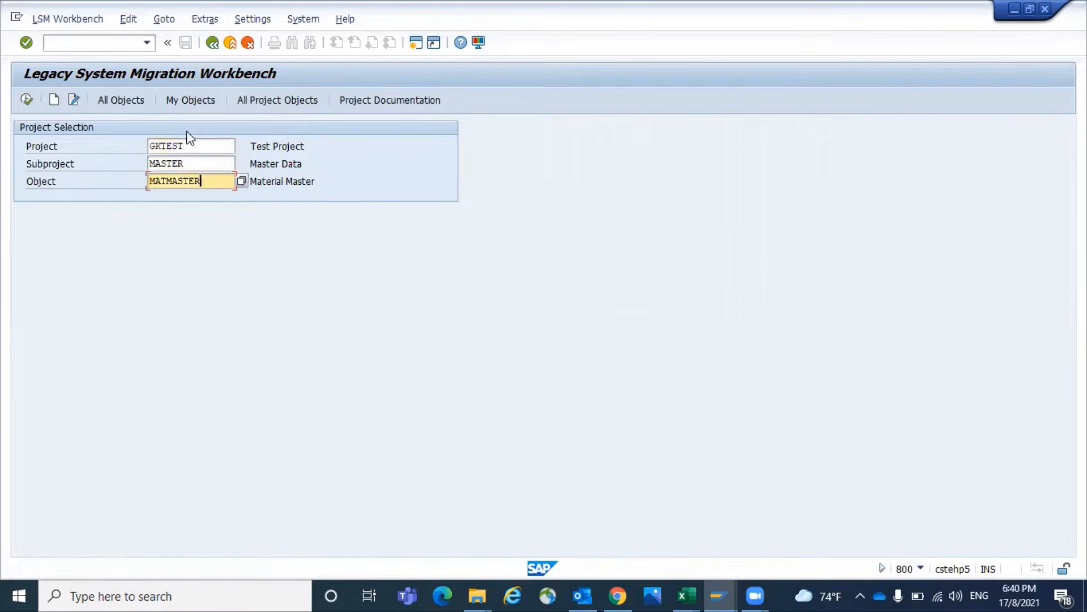
Start creating a new migration project with the name GKTEST01
left_click(214, 149)
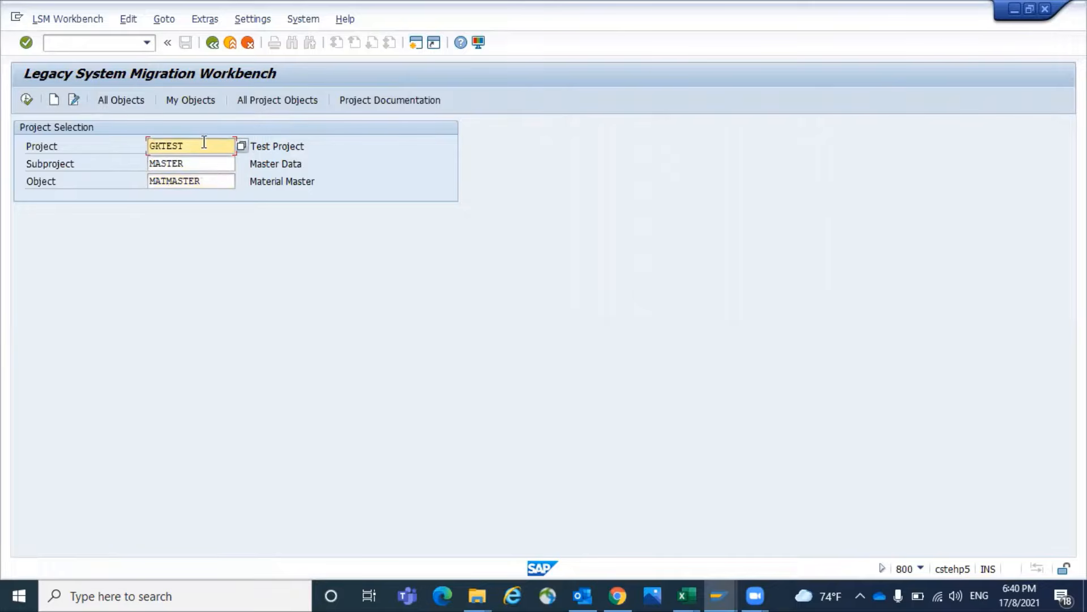
left_click(54, 99)
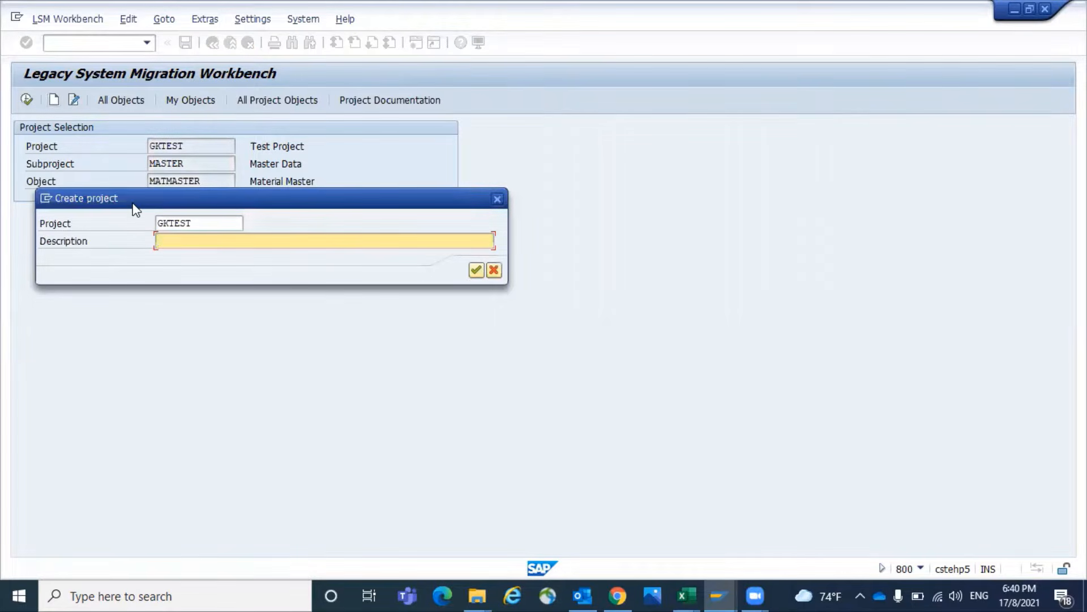
left_click_drag(134, 205, 337, 245)
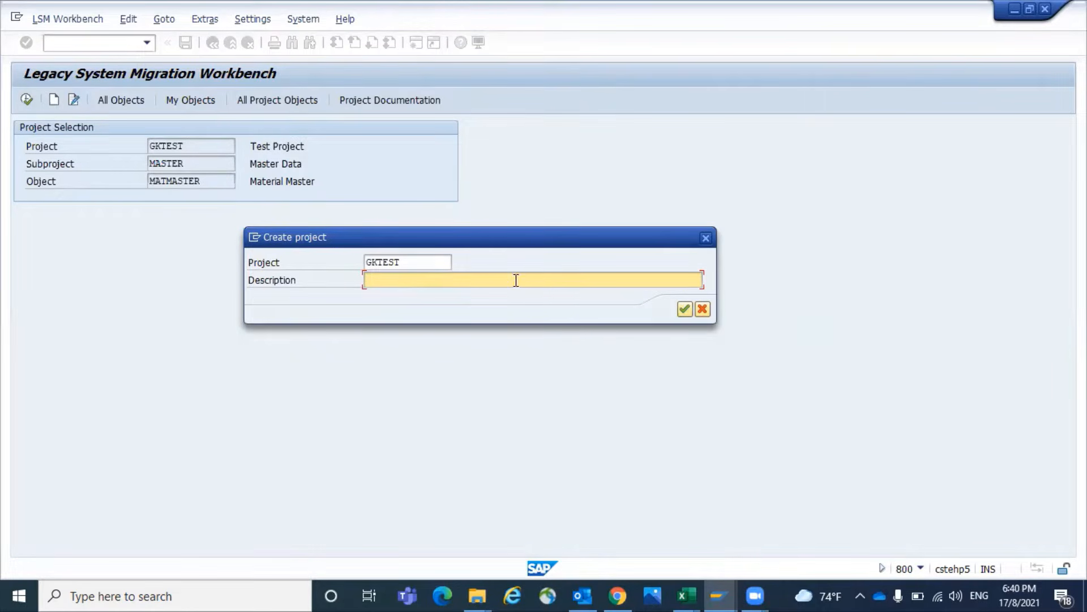
left_click(414, 264)
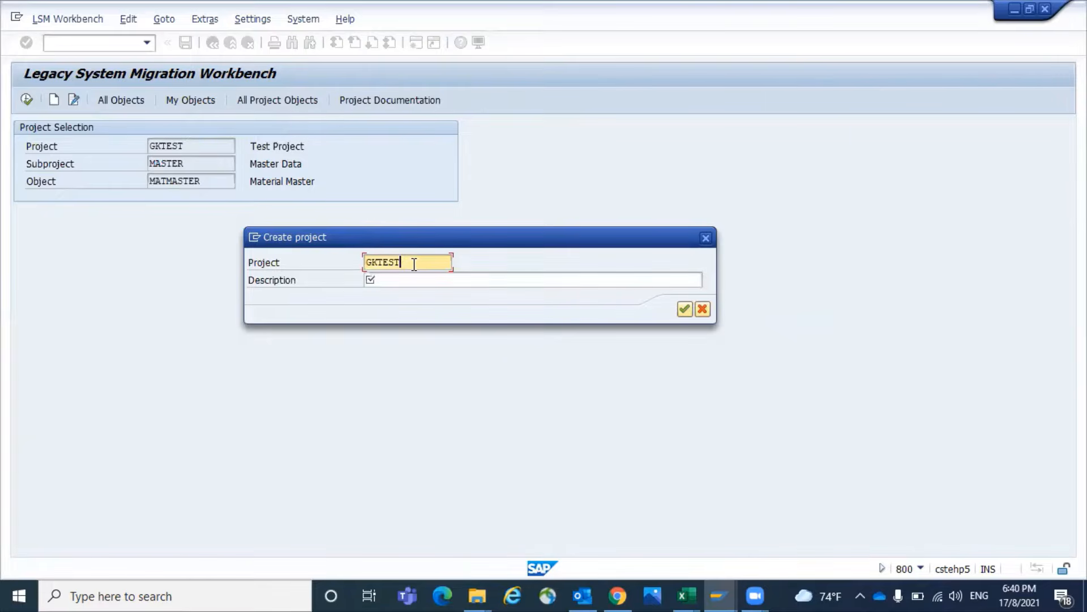
type("01")
key("Tab")
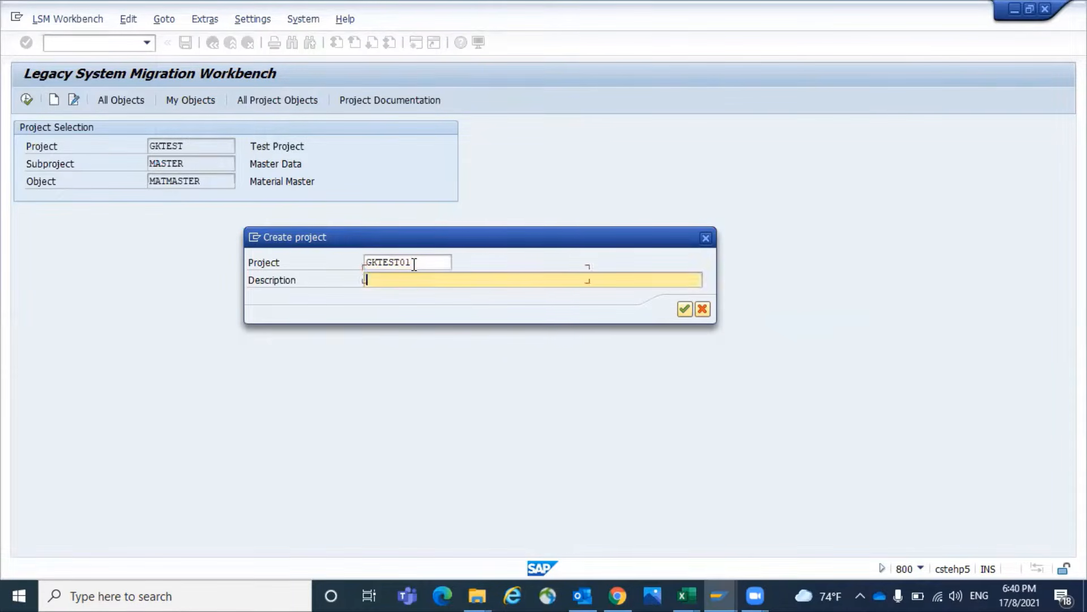
Enter "Phase 2 Data Migration Project" as the new project's description and confirm the project
type("G")
key("BackSpace")
type("Main dD")
key("BackSpace")
key("BackSpace")
type("Da")
key("BackSpace")
key("BackSpace")
key("BackSpace")
key("BackSpace")
key("BackSpace")
key("BackSpace")
key("BackSpace")
type("Phase 2 Data Migration ")
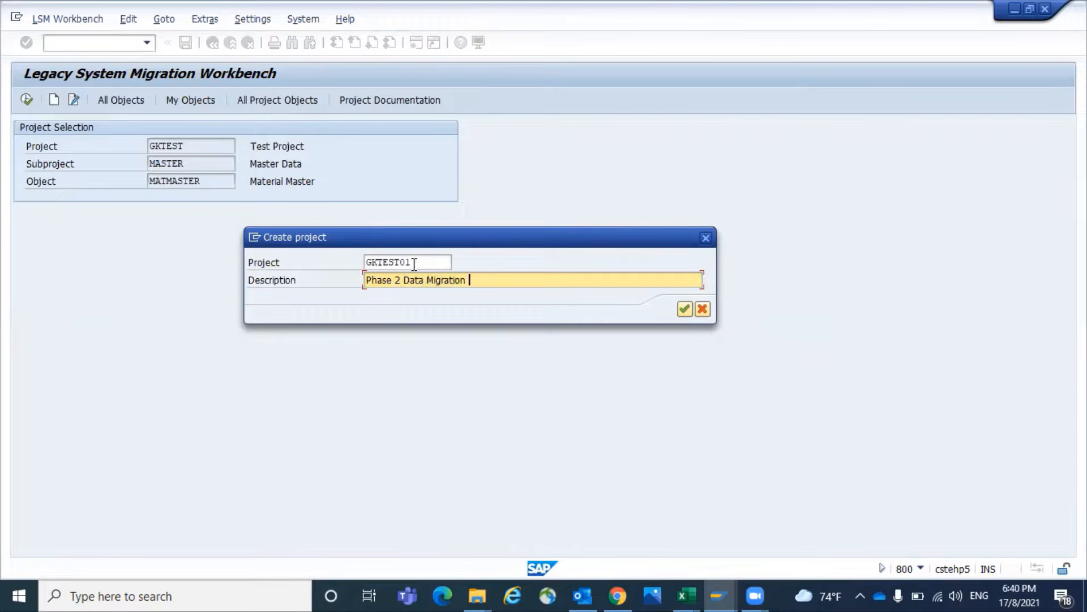
type("Project")
key("Return")
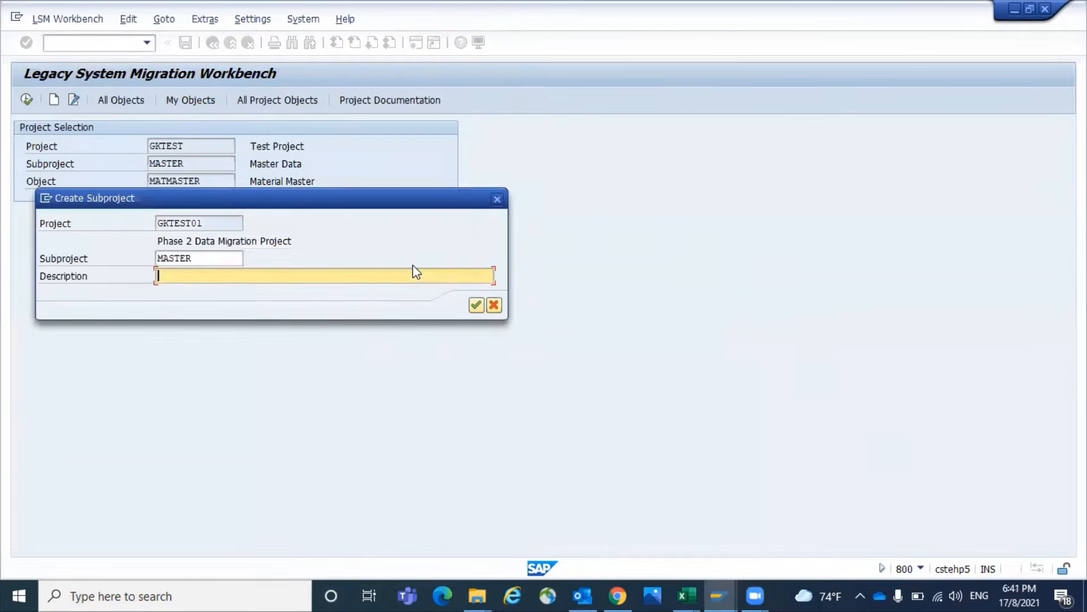
Create the subproject MASTERDATA with the description "Master Data Migration"
key("shift+Tab")
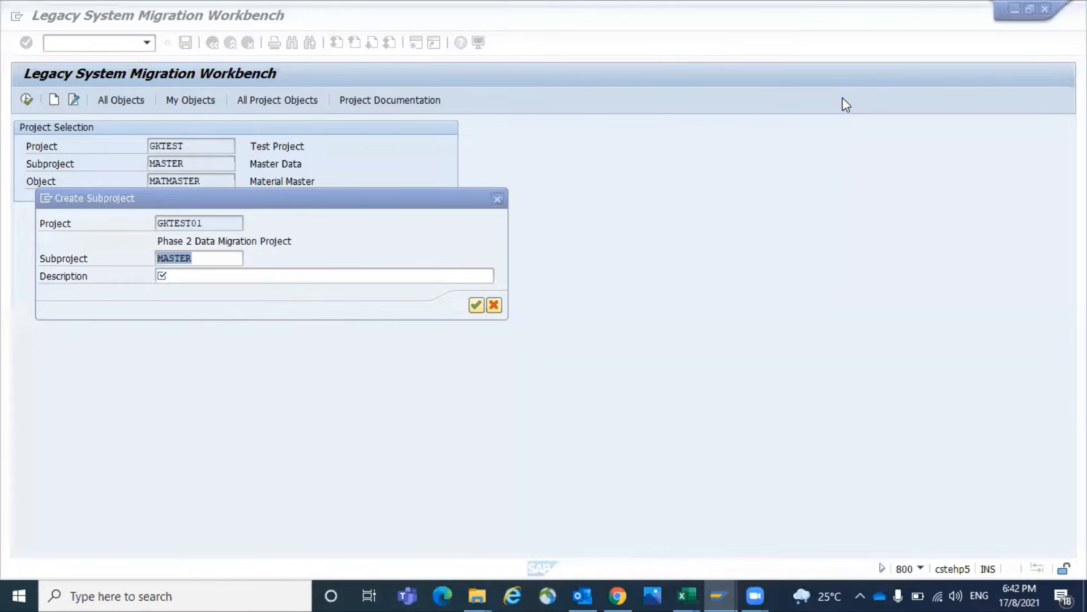
left_click(209, 258)
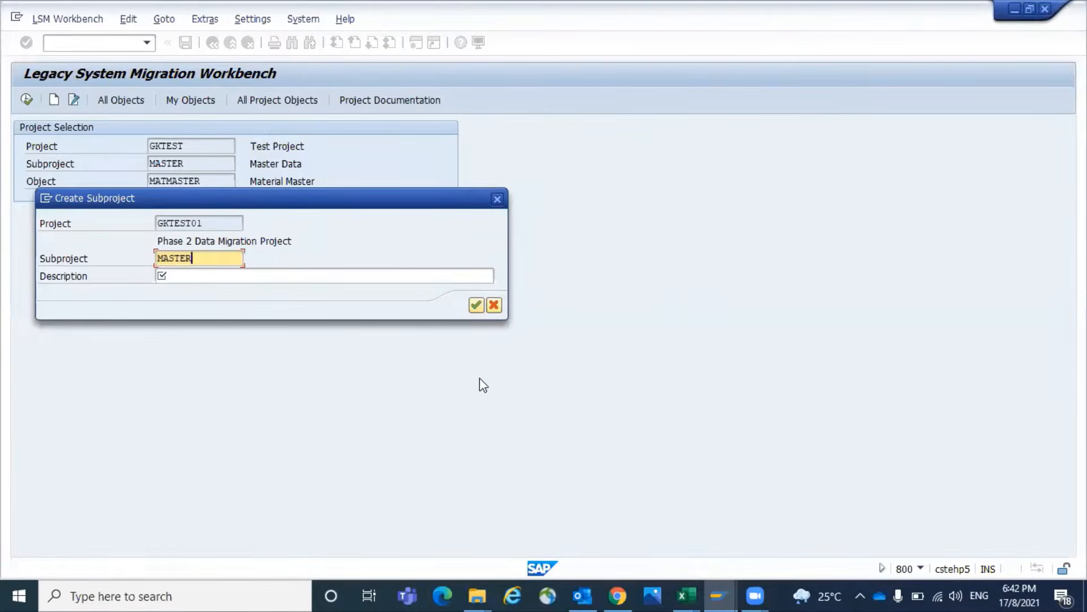
type("DAT")
key("Tab")
key("shift+Tab")
key("Right")
type("A")
key("Tab")
type("M")
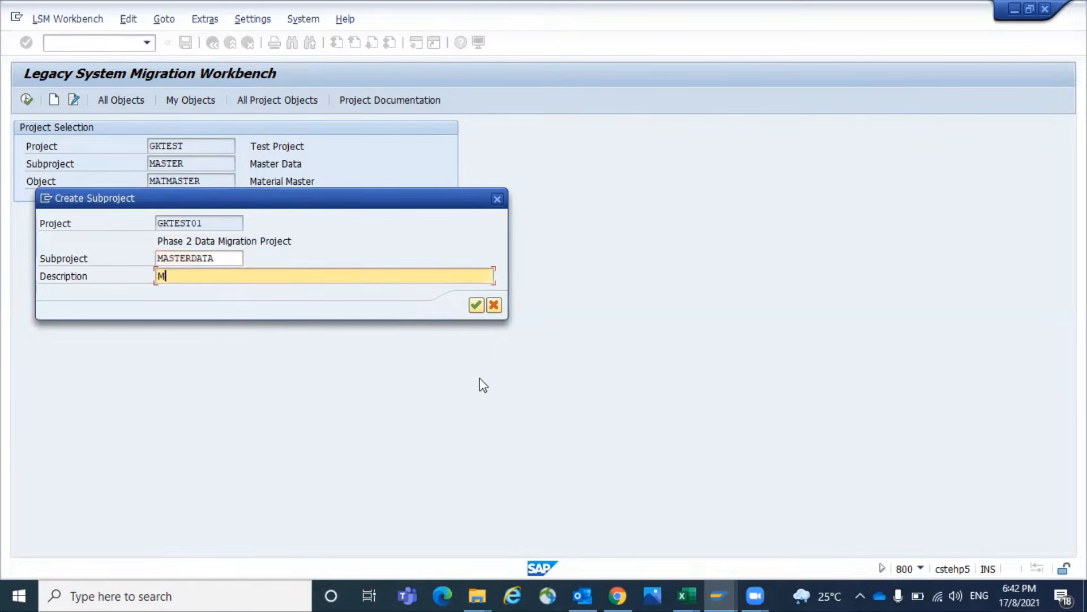
type("aster Data Migration")
key("Return")
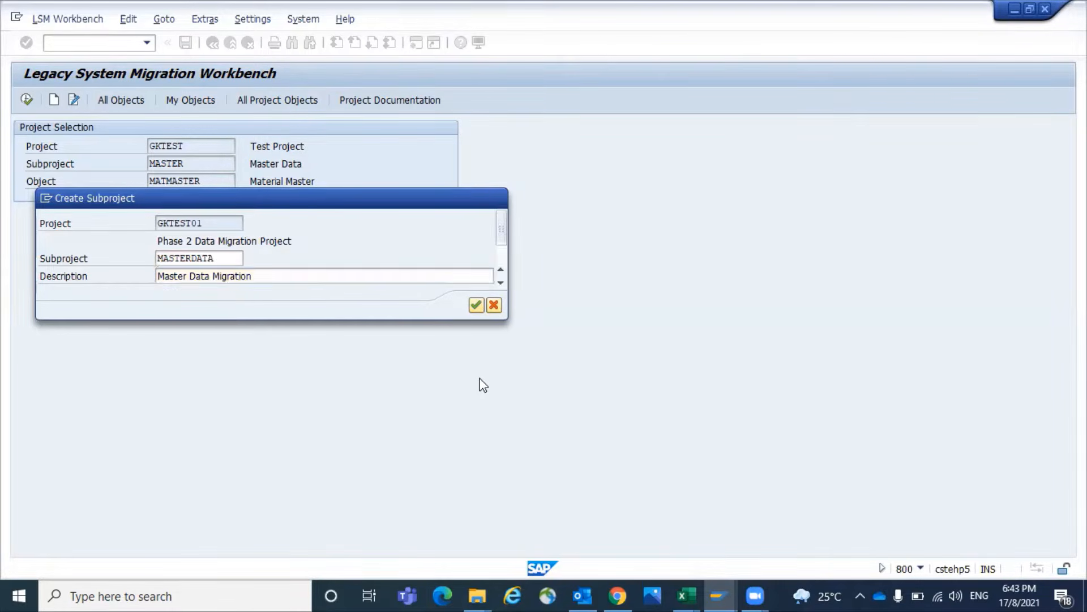
type("Materia")
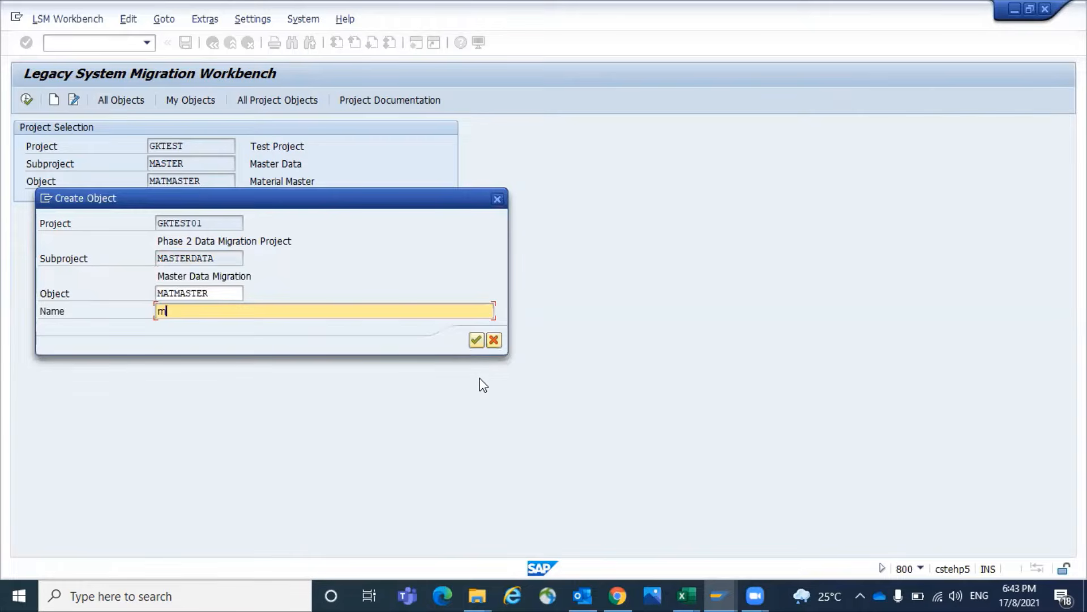
type("l m")
key("BackSpace")
key("BackSpace")
type("Master extension")
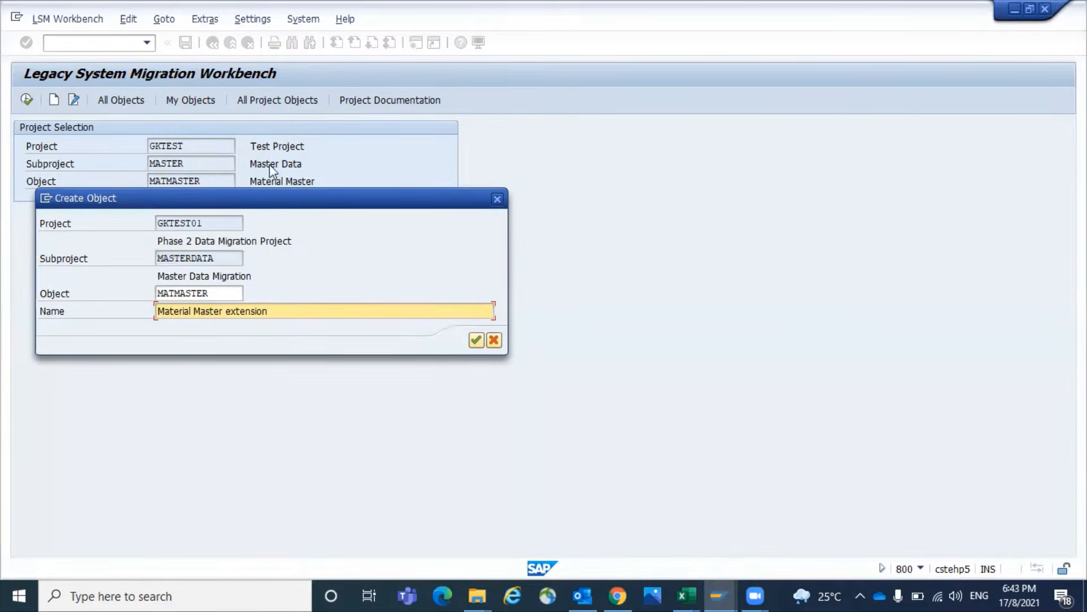
left_click(494, 340)
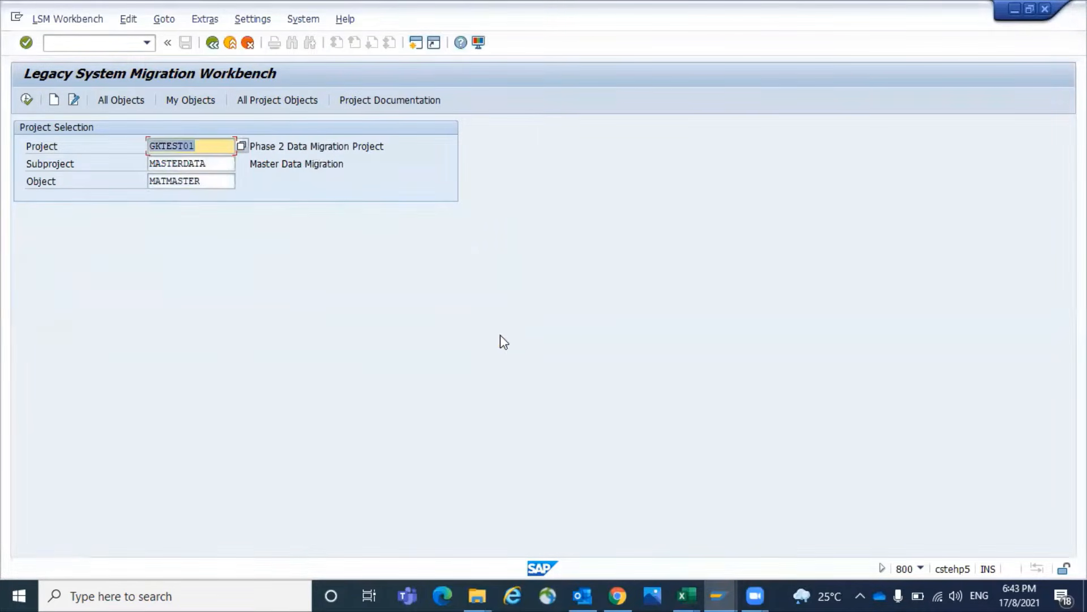
Search the list of existing projects for "gktest" and choose the project GKTEST
left_click(206, 143)
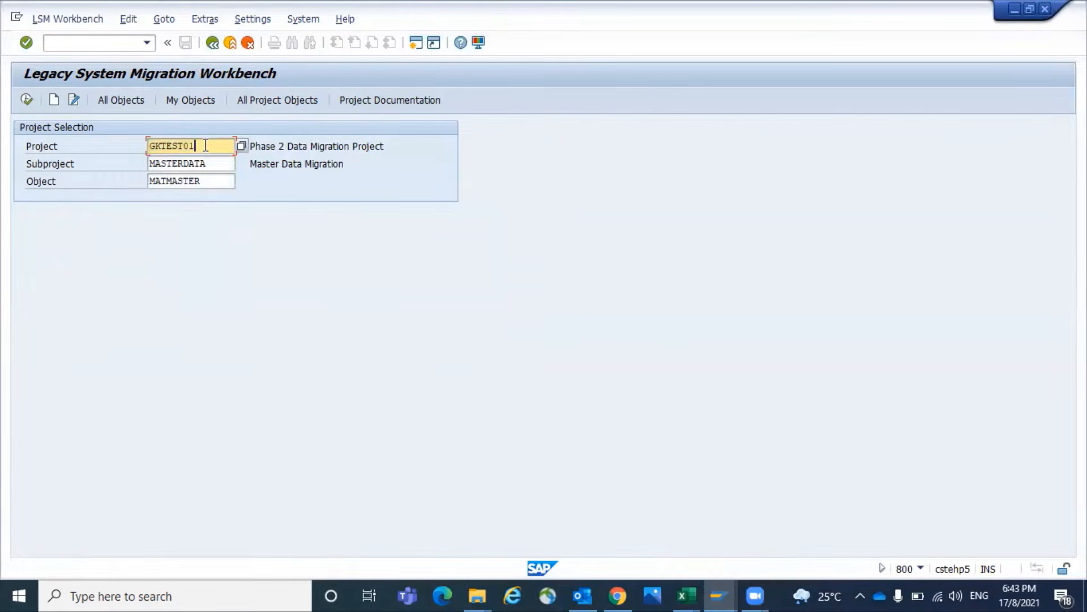
left_click(242, 147)
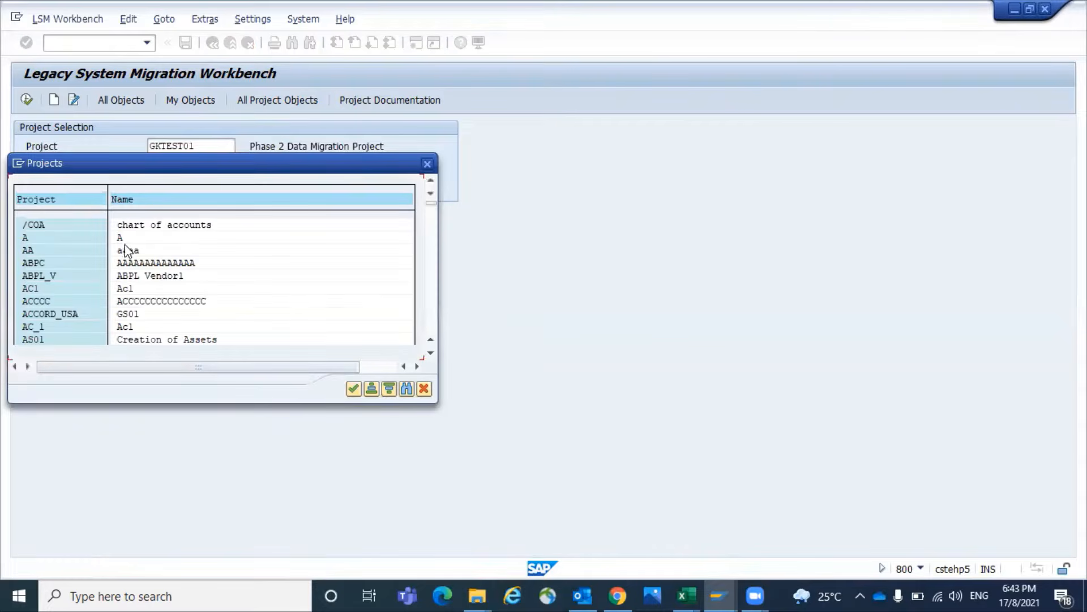
left_click(408, 389)
type("gkts")
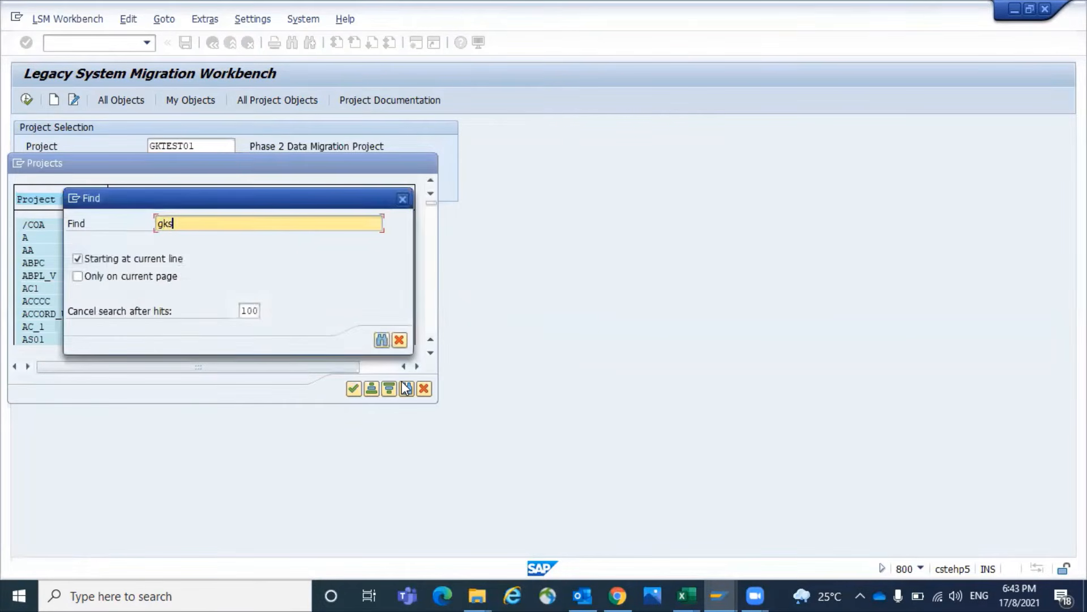
key("BackSpace")
type("est")
key("Return")
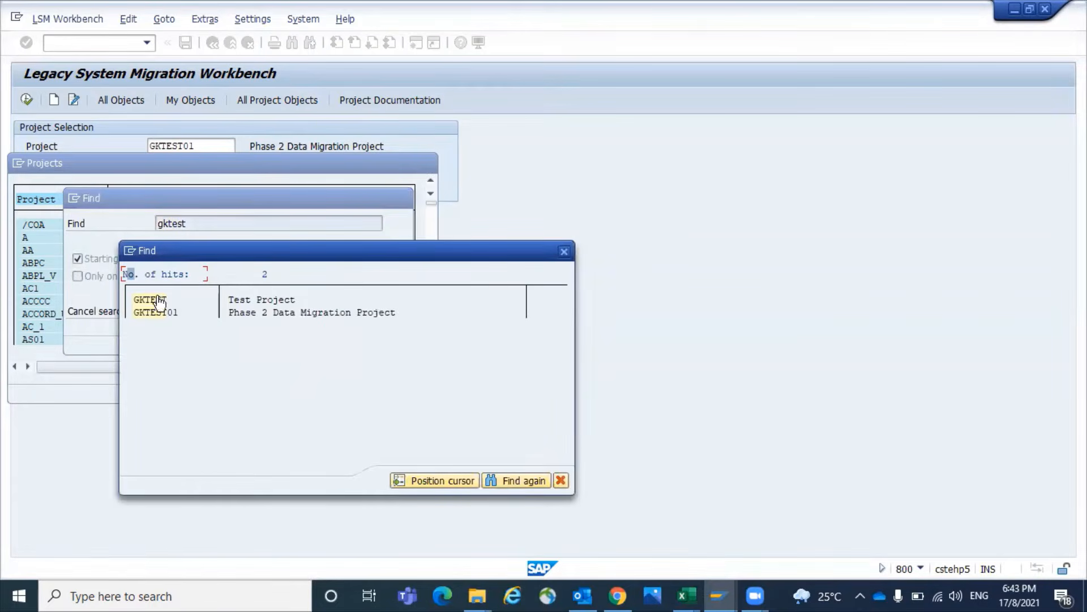
left_click(158, 299)
double_click(157, 299)
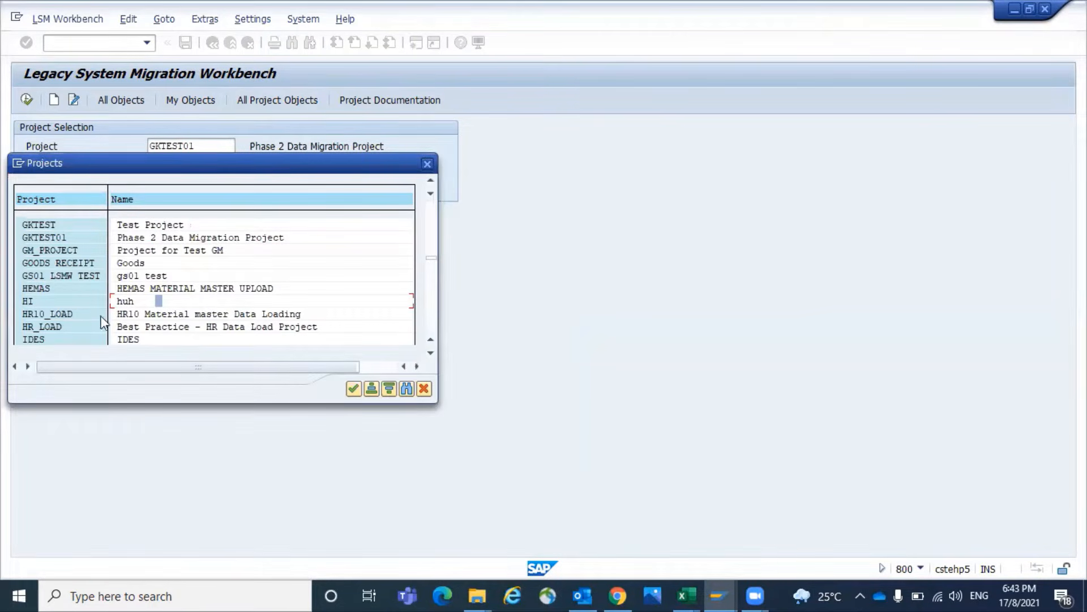
left_click(141, 225)
double_click(39, 226)
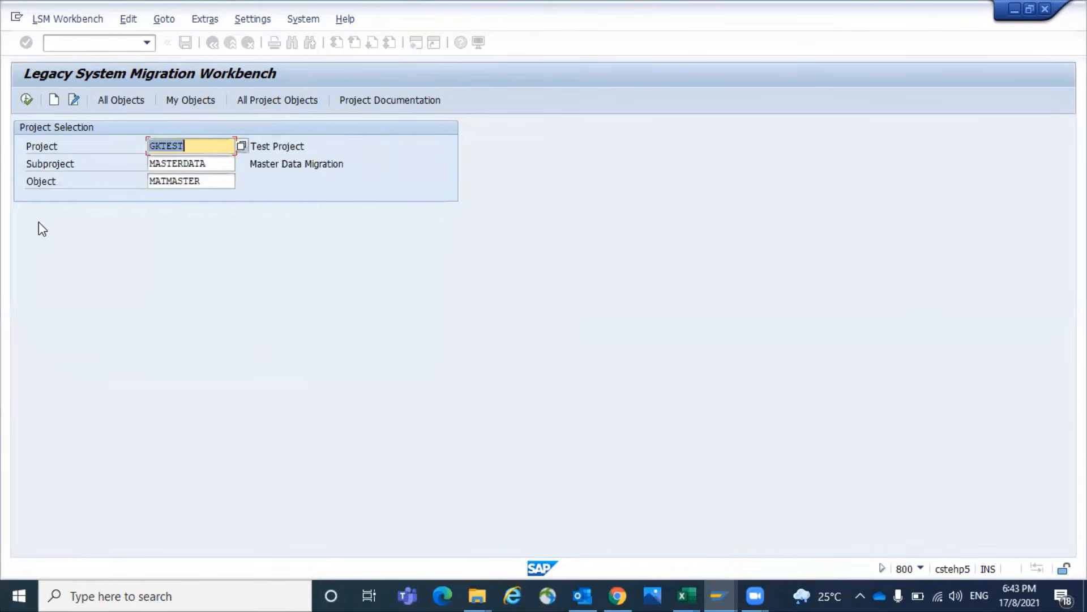
Select the subproject MASTER and the object MATMASTER for the project GKTEST
left_click(219, 164)
key("F4")
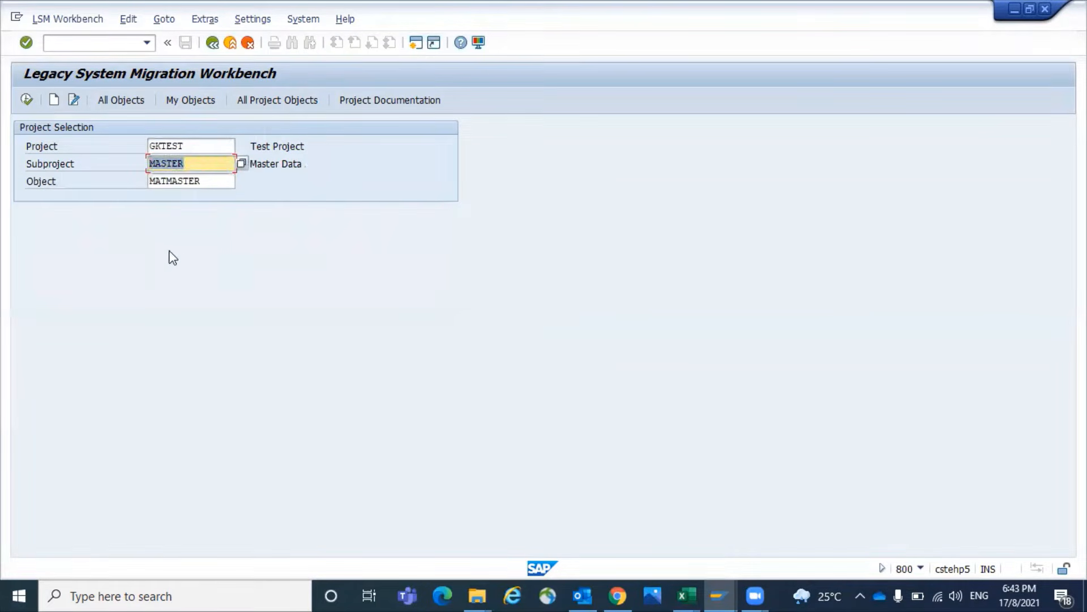
left_click(209, 180)
key("F4")
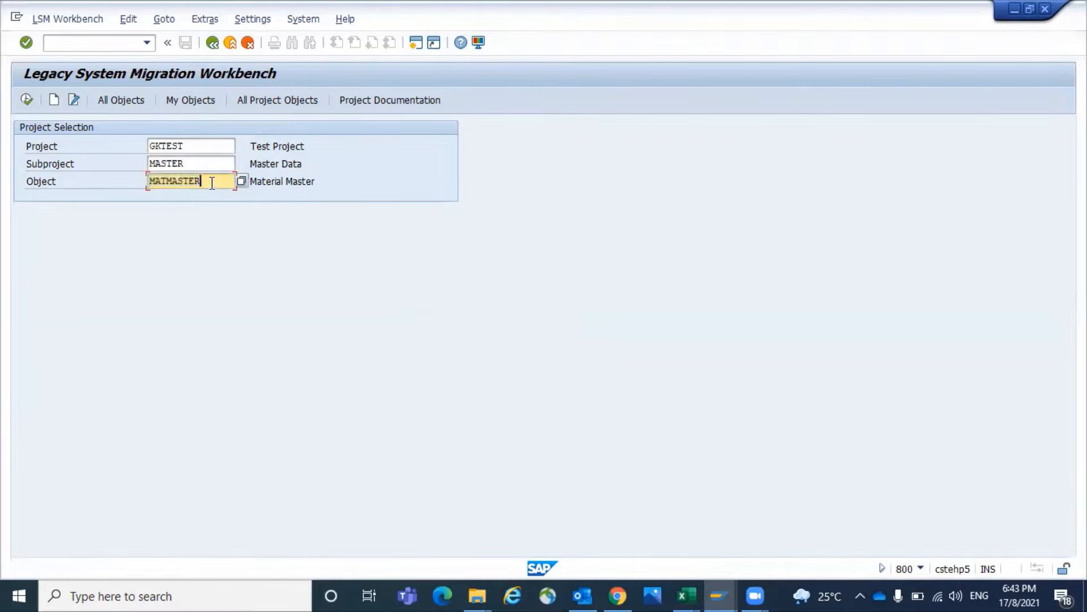
Open the object attributes of MATMASTER through Maintain Object Attributes, and display the project's recordings overview
left_click(27, 99)
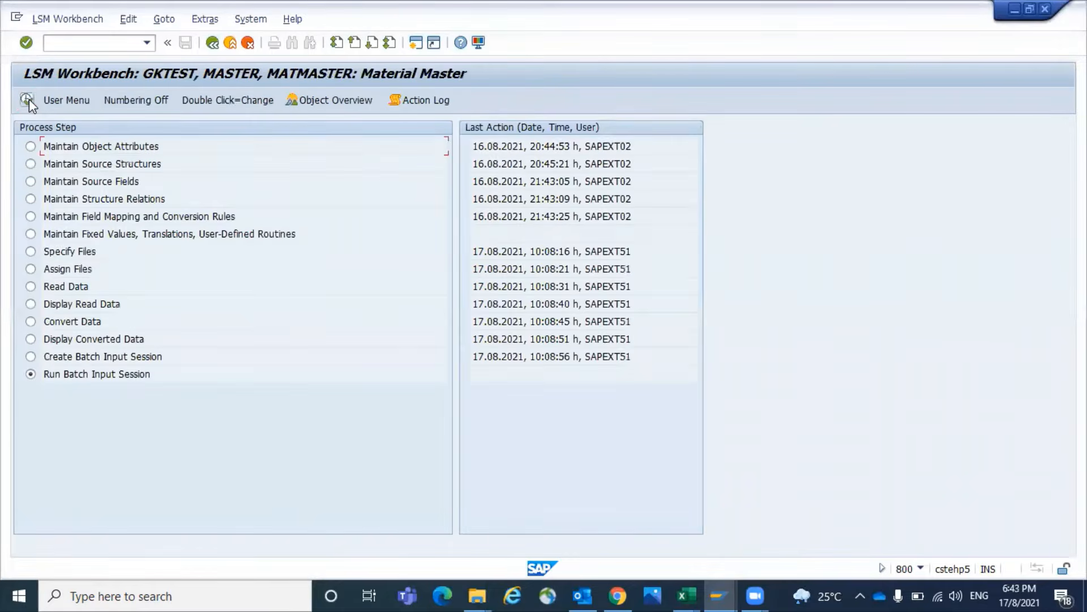
left_click(31, 104)
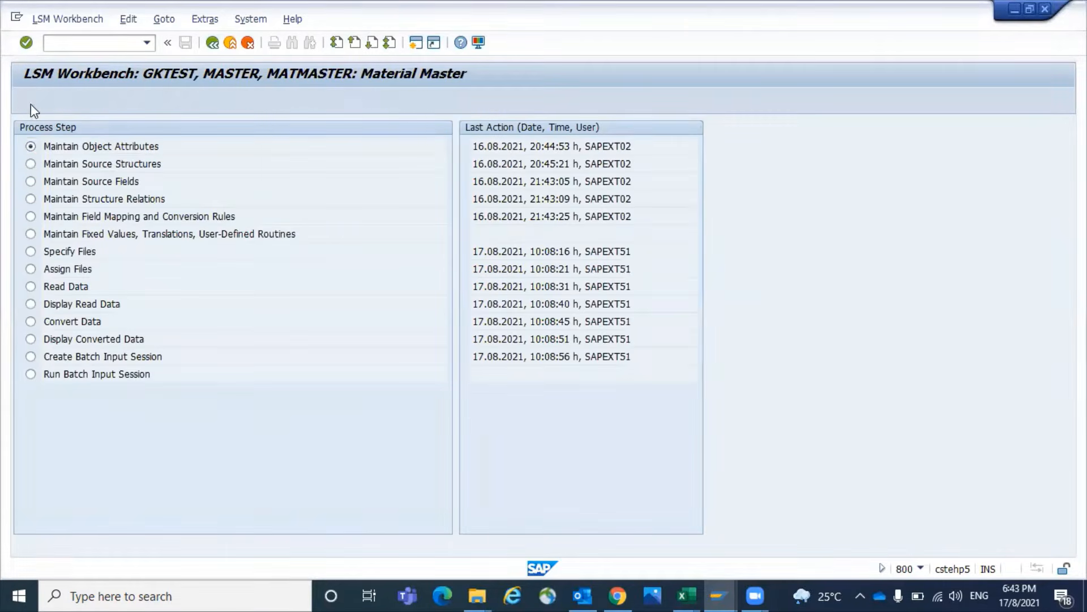
left_click(208, 310)
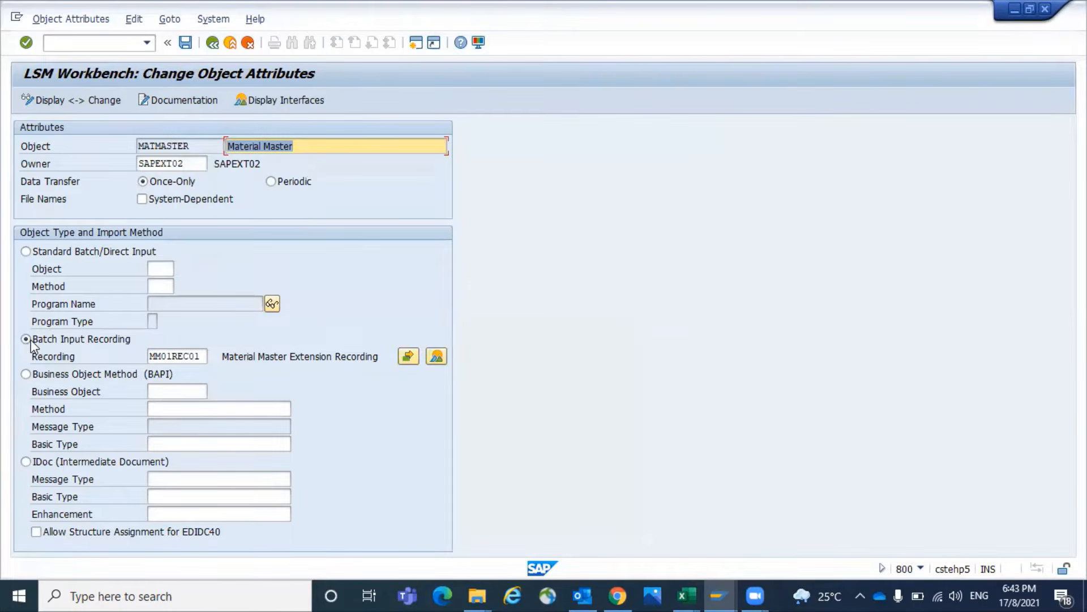
left_click(437, 357)
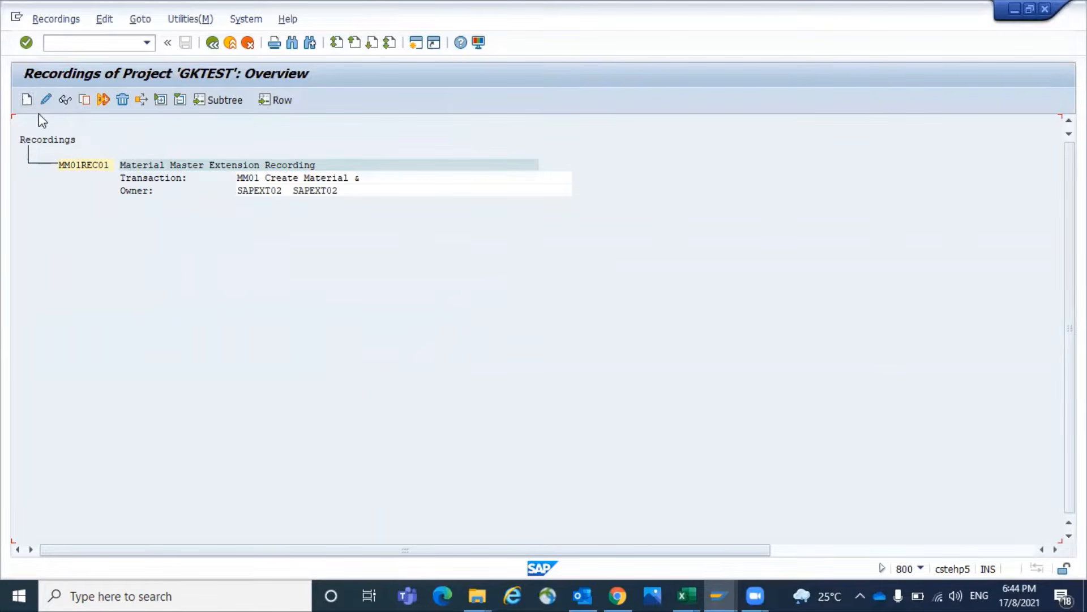
Create the recording MM01REC with the description "Recording for Material Extension" for transaction code MM01
left_click(27, 99)
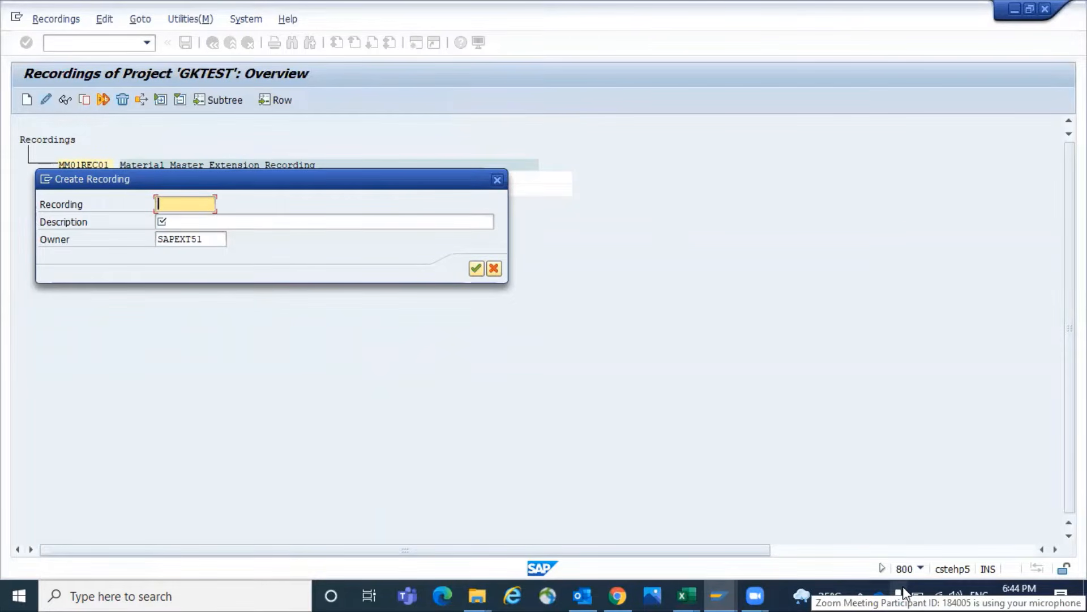
type("MM01")
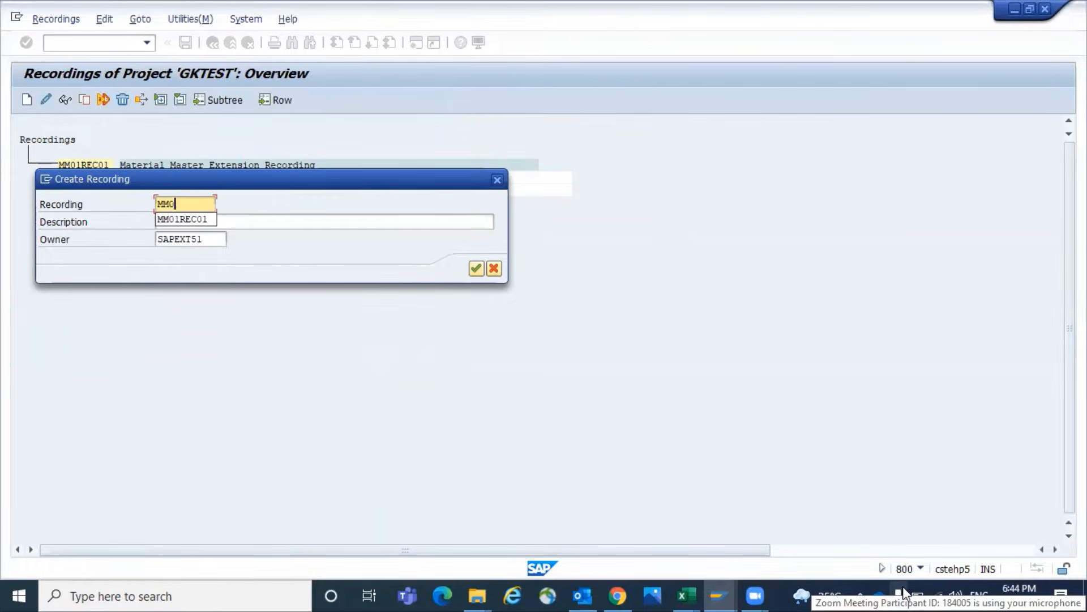
key("Down")
key("Return")
key("BackSpace")
key("BackSpace")
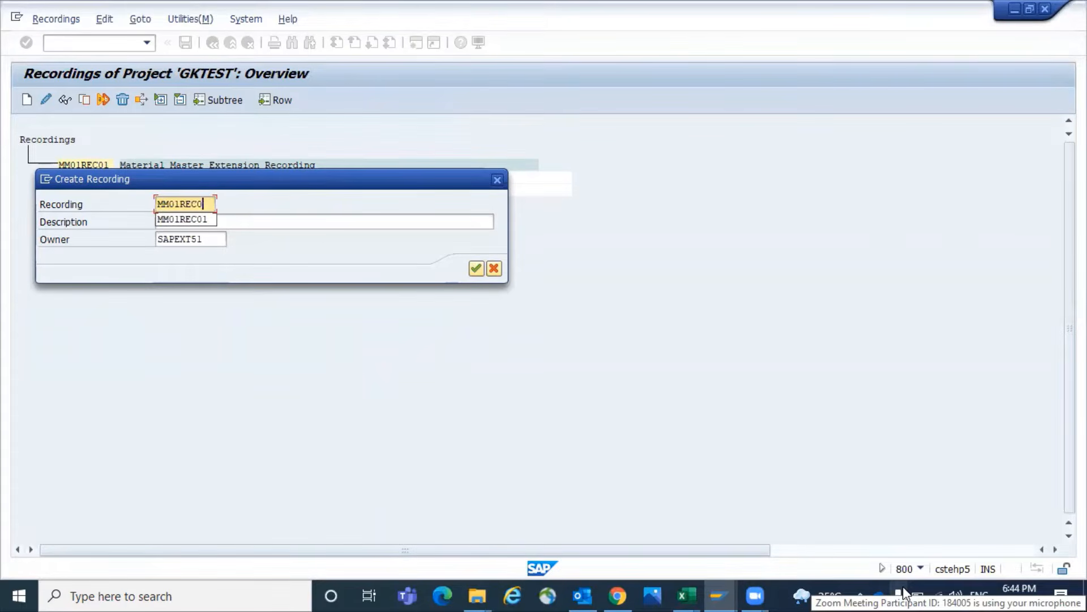
key("Tab")
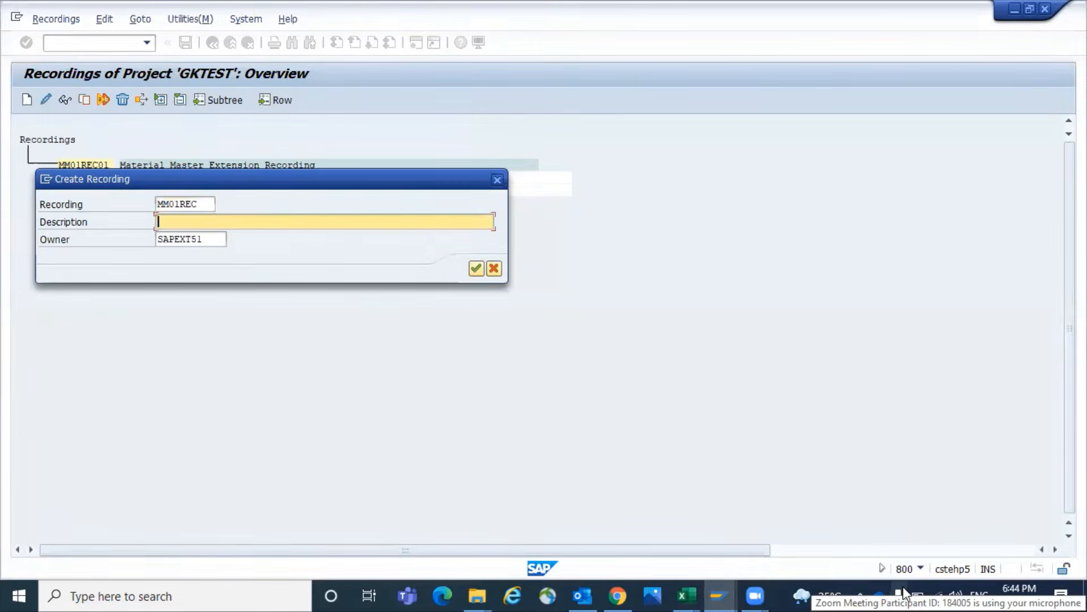
type("Recor")
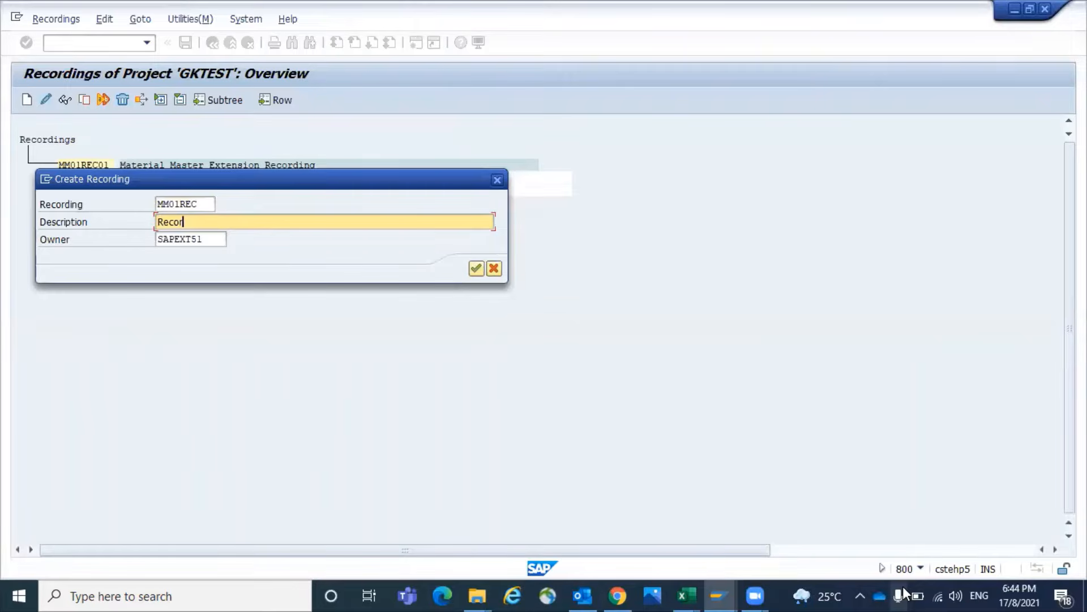
type("ding for M")
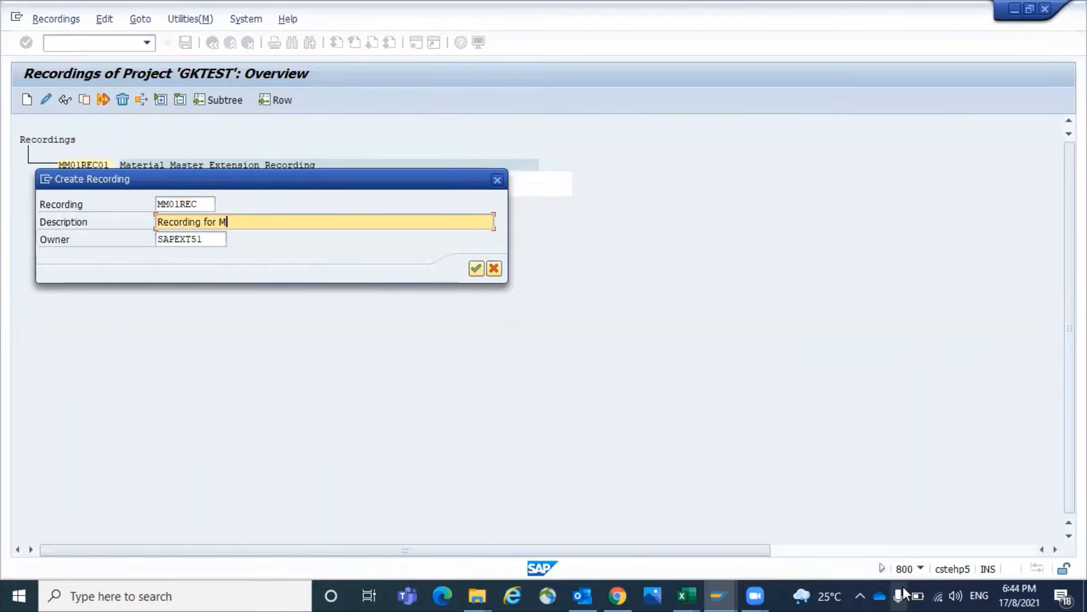
type("aterial Extension")
key("Return")
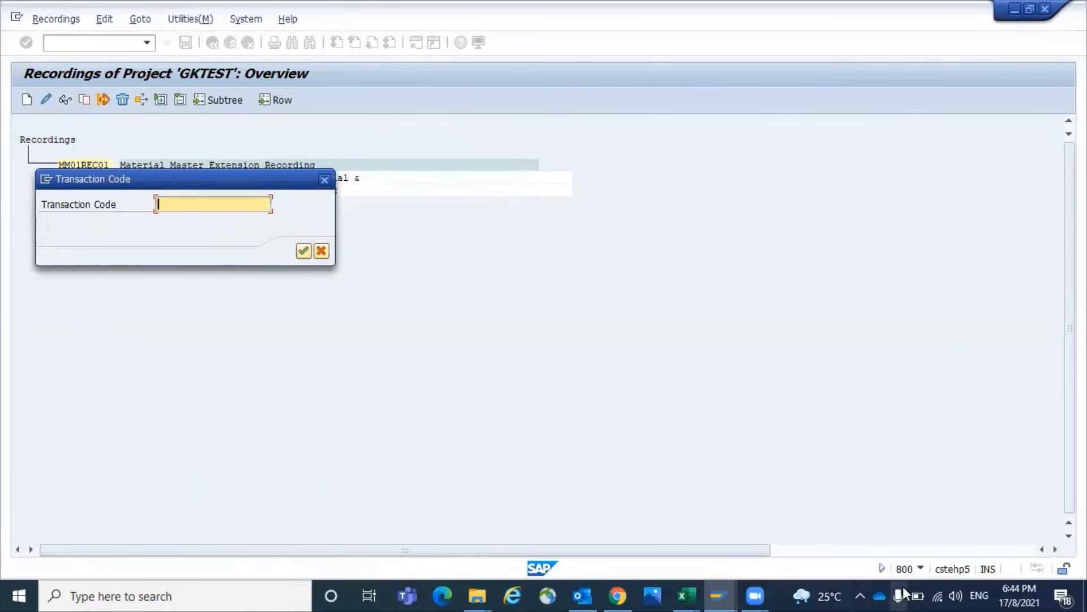
type("MM01")
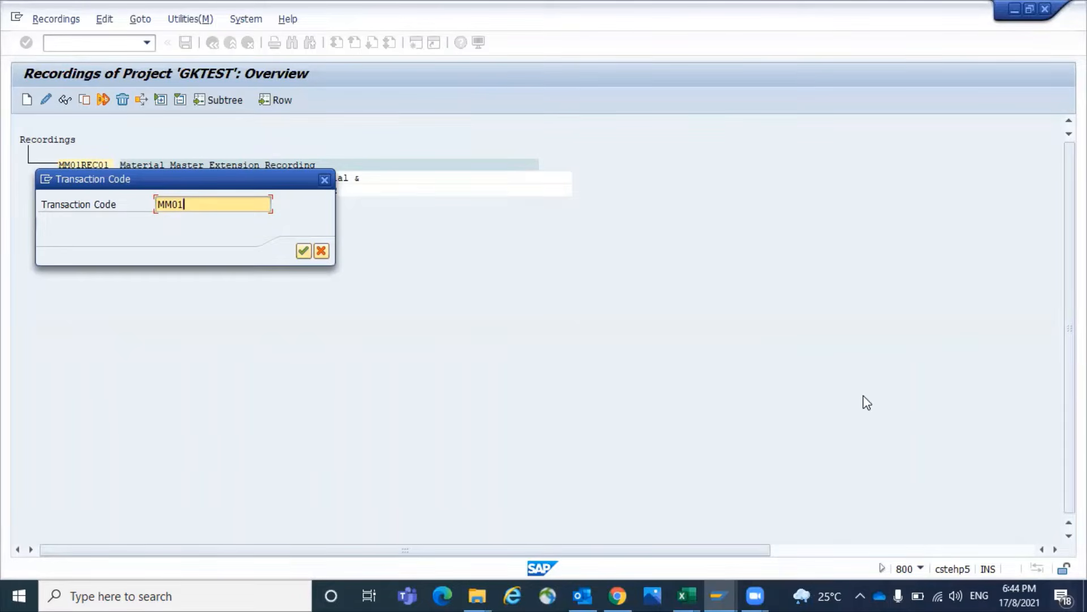
left_click(304, 253)
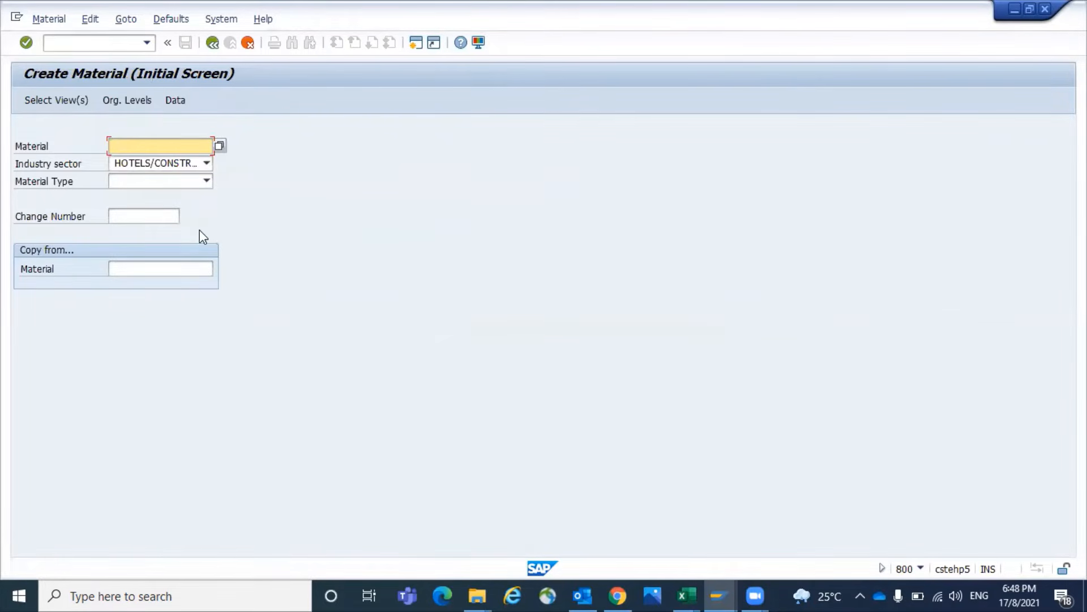
Enter material 300000313 on the initial screen and continue to the view selection, accepting the copied industry sector and material type
type("300000313")
key("Return")
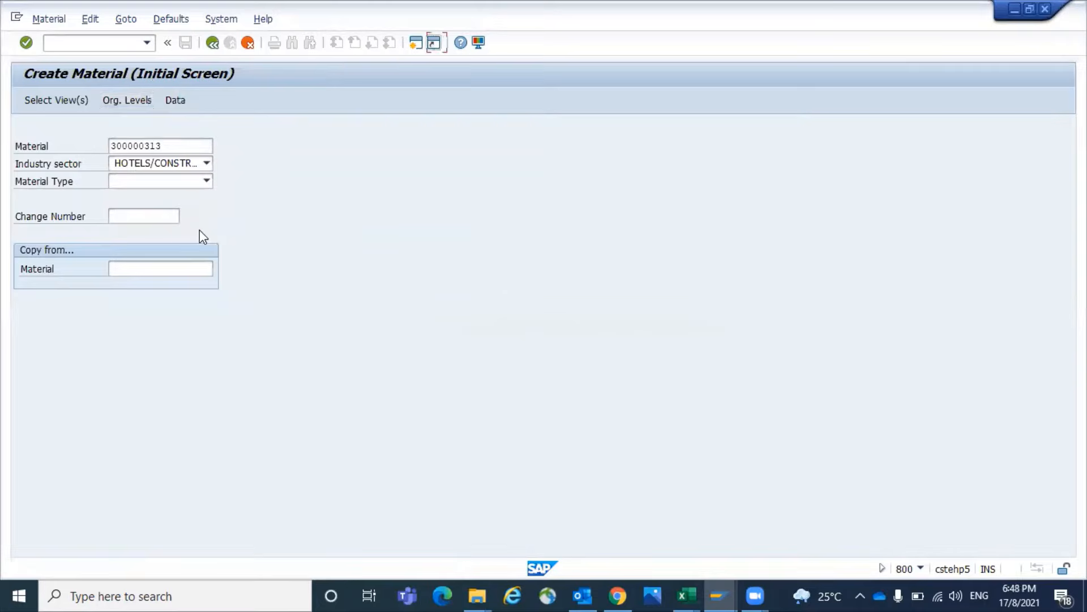
key("shift+Tab")
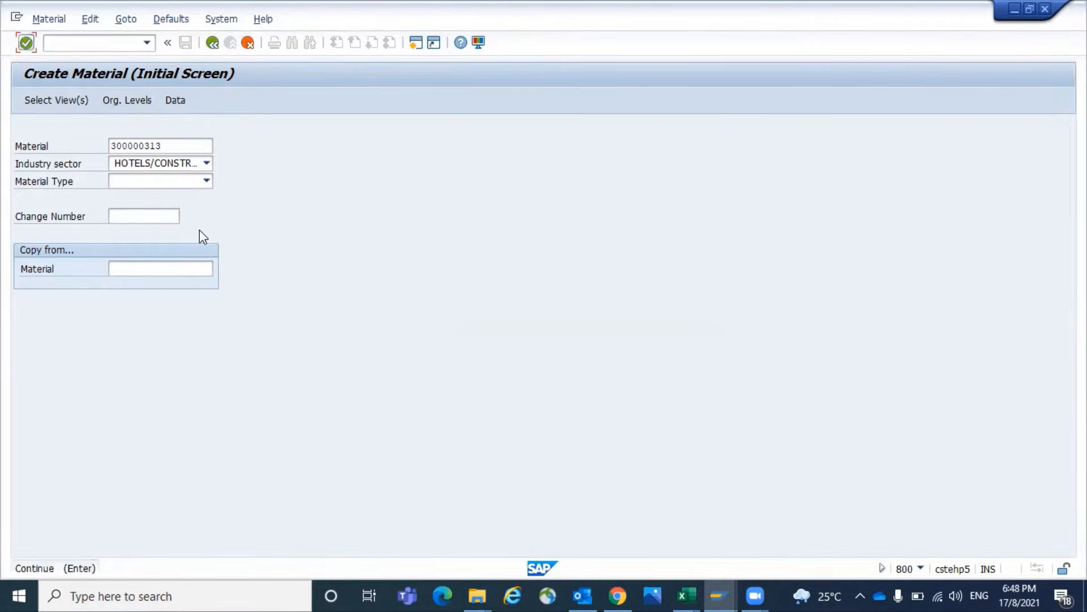
key("Return")
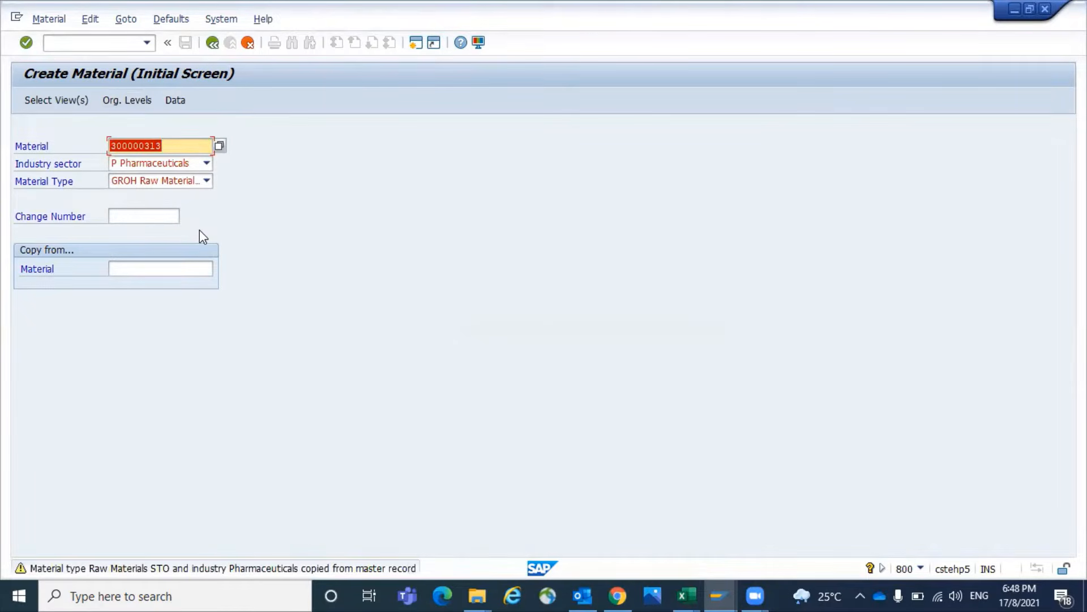
key("shift+Tab")
key("shift+Tab")
key("shift+Tab")
key("shift+Tab")
key("shift+Tab")
key("shift+Tab")
key("shift+Tab")
key("shift+Tab")
key("shift+Tab")
key("shift+Tab")
key("shift+Tab")
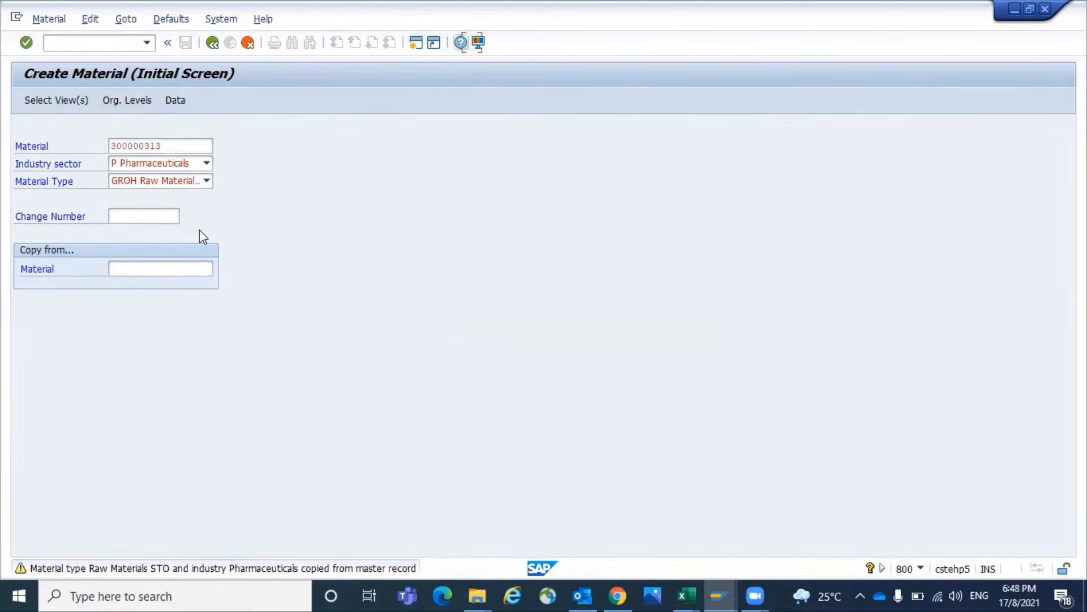
key("shift+Tab")
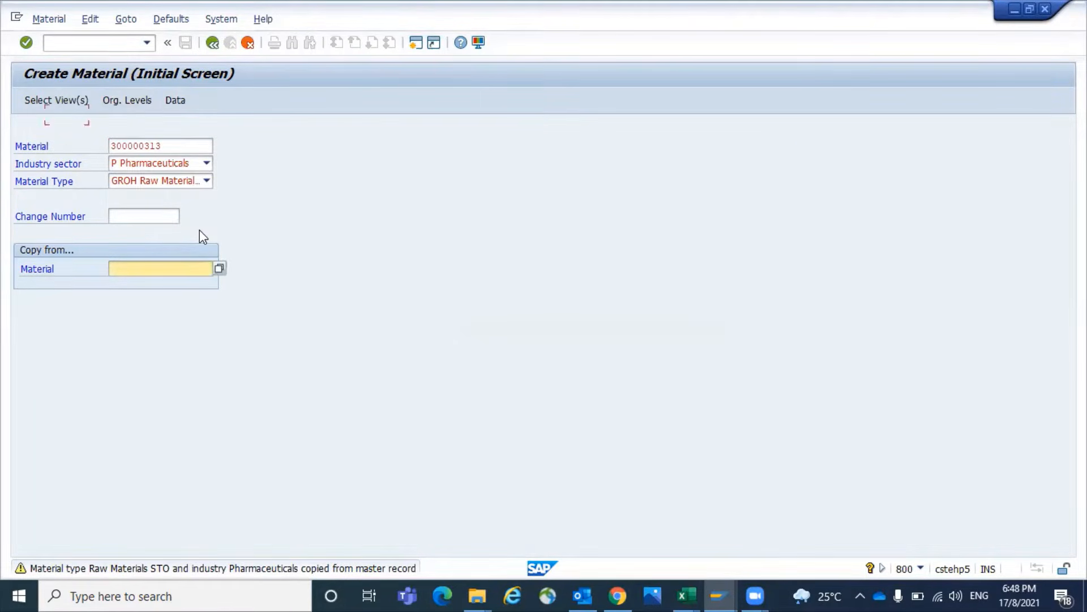
key("Tab")
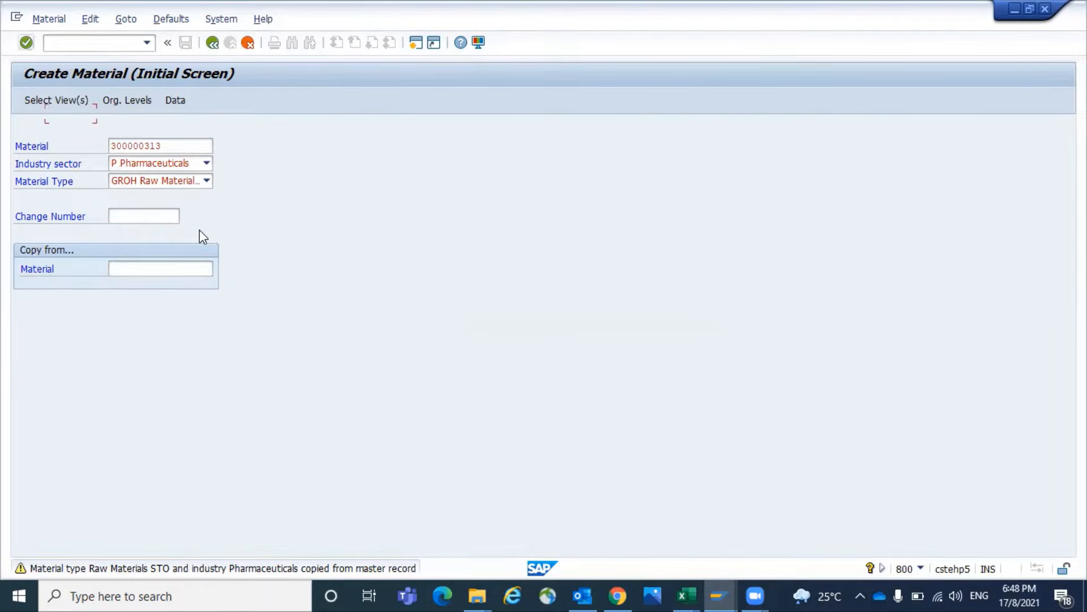
key("Return")
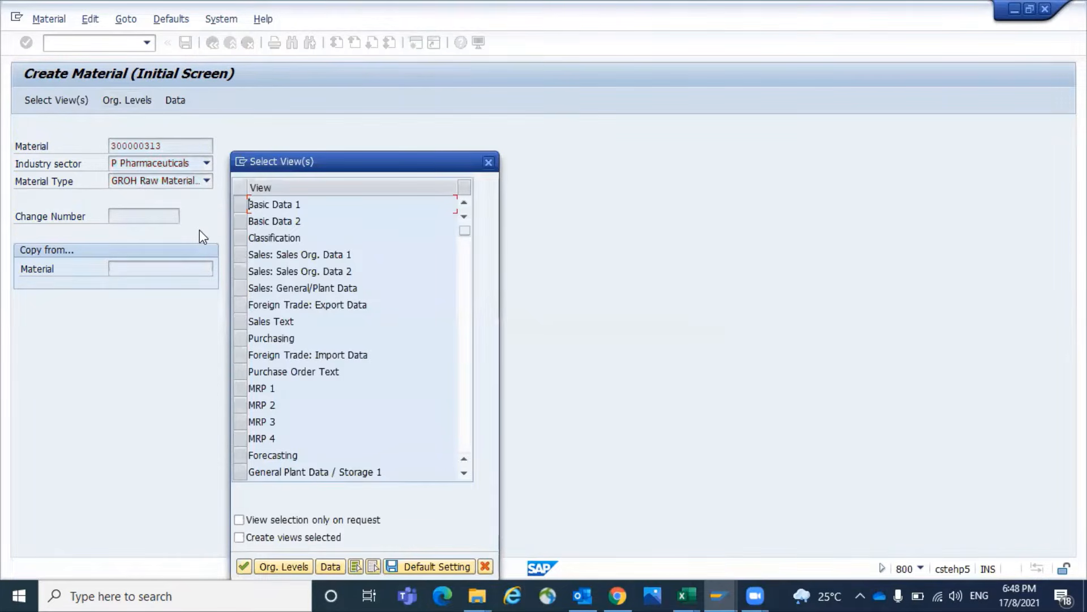
Select the views Purchasing, MRP 1 to MRP 4, General Plant Data / Storage 1 and 2, and Accounting 1 and 2
left_click(237, 338)
left_click(237, 390)
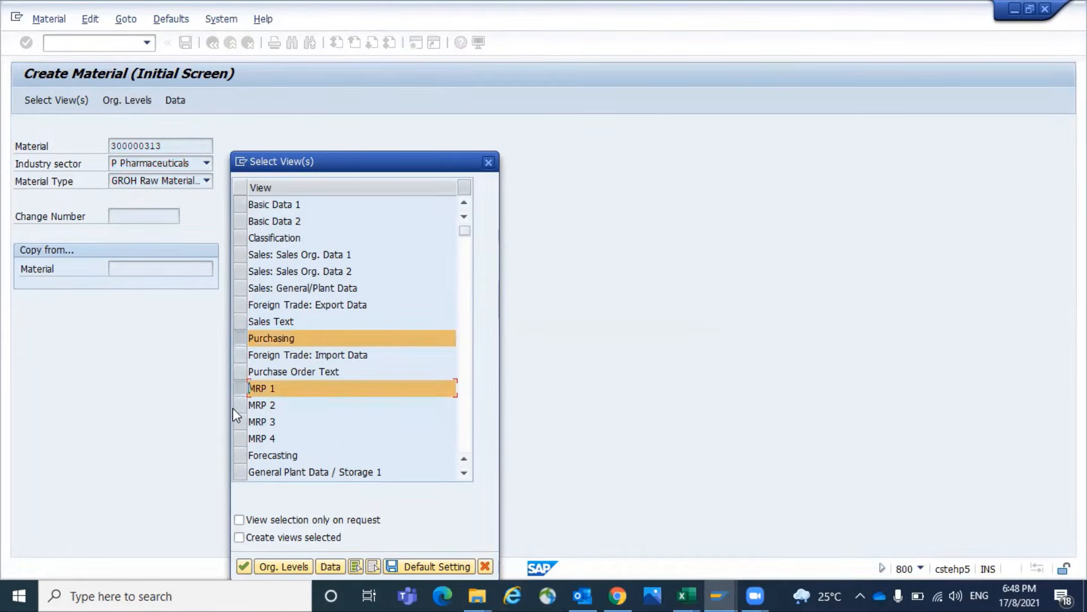
left_click(235, 406)
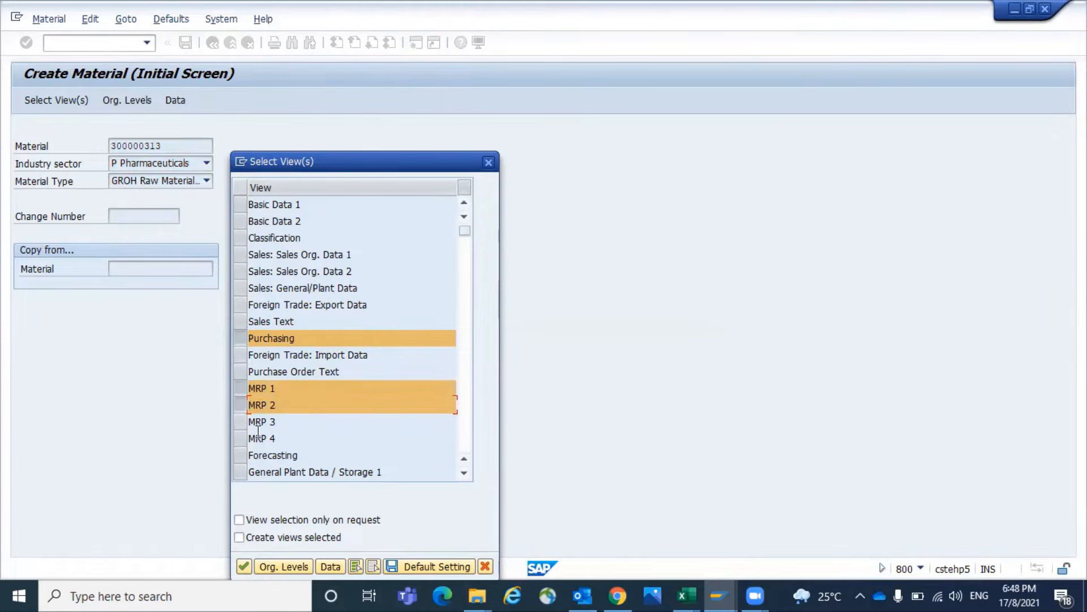
left_click(241, 422)
left_click(240, 438)
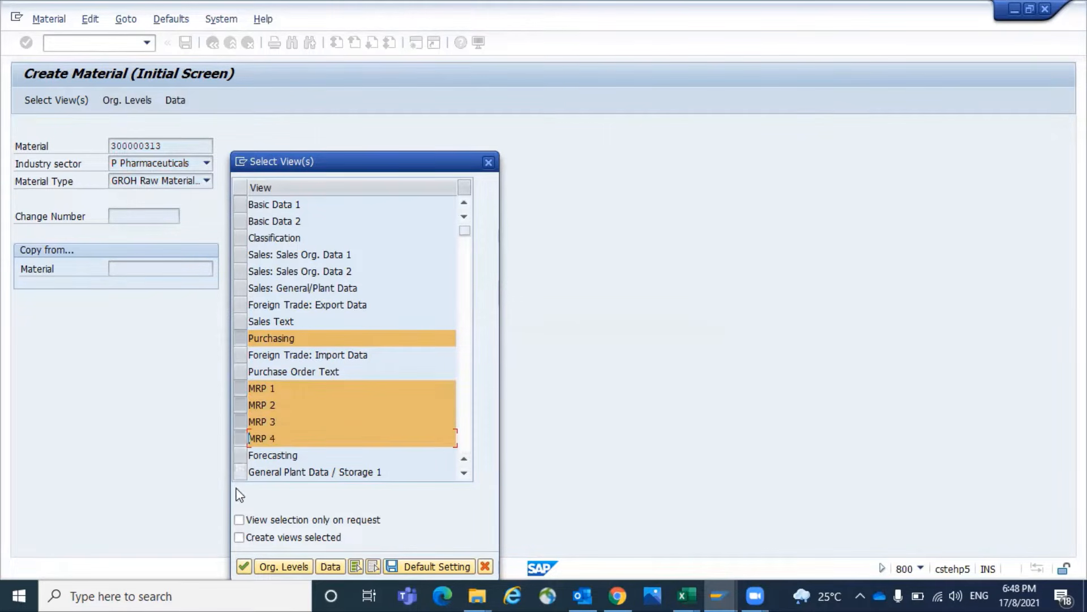
left_click(239, 472)
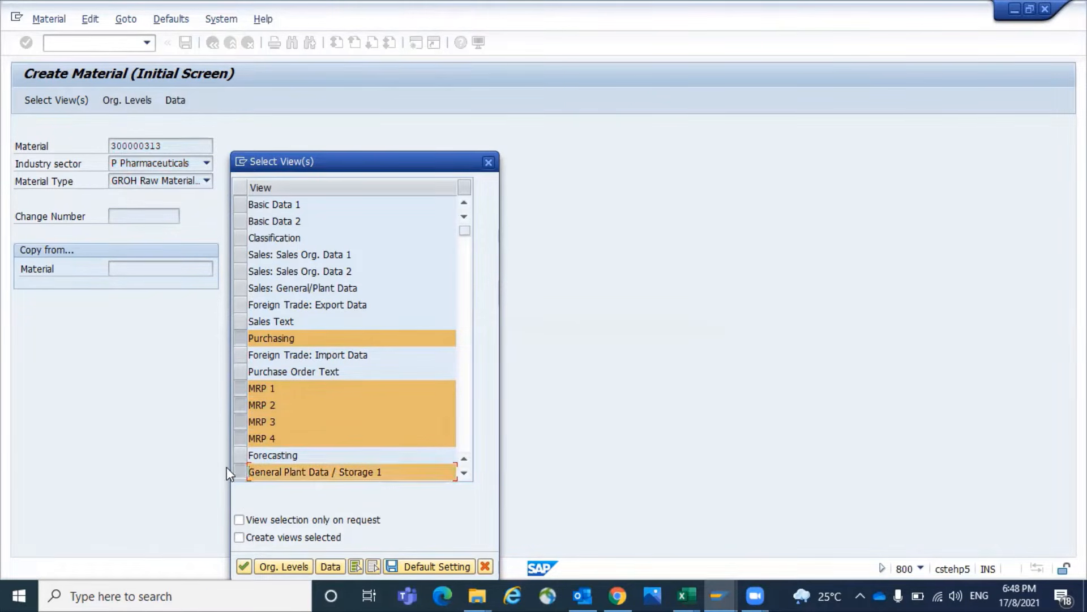
key("Page_Down")
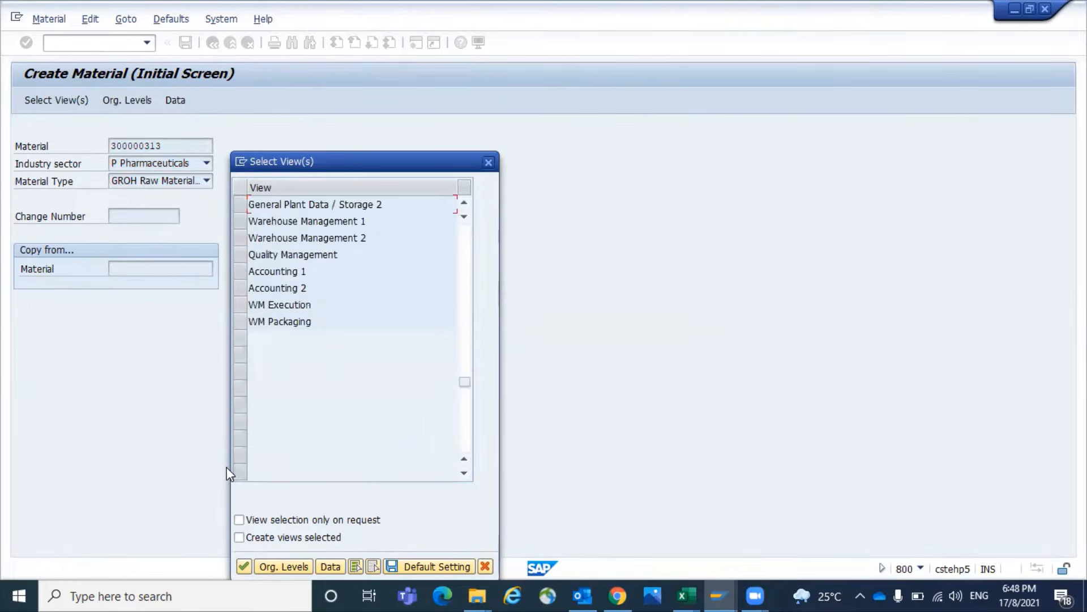
left_click(240, 204)
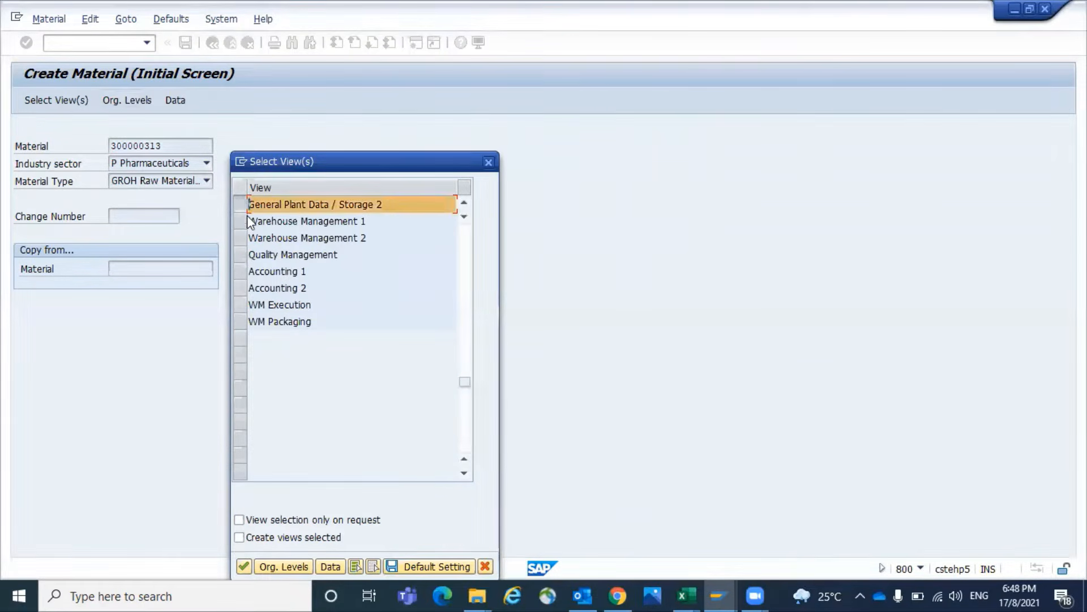
left_click(239, 275)
left_click(240, 286)
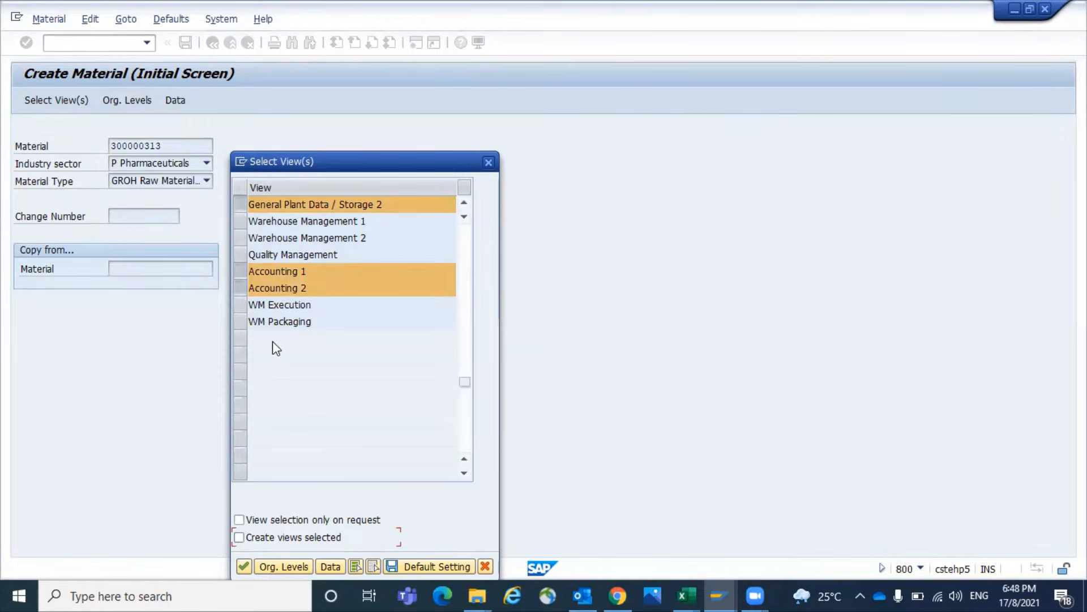
key("Tab")
key("Return")
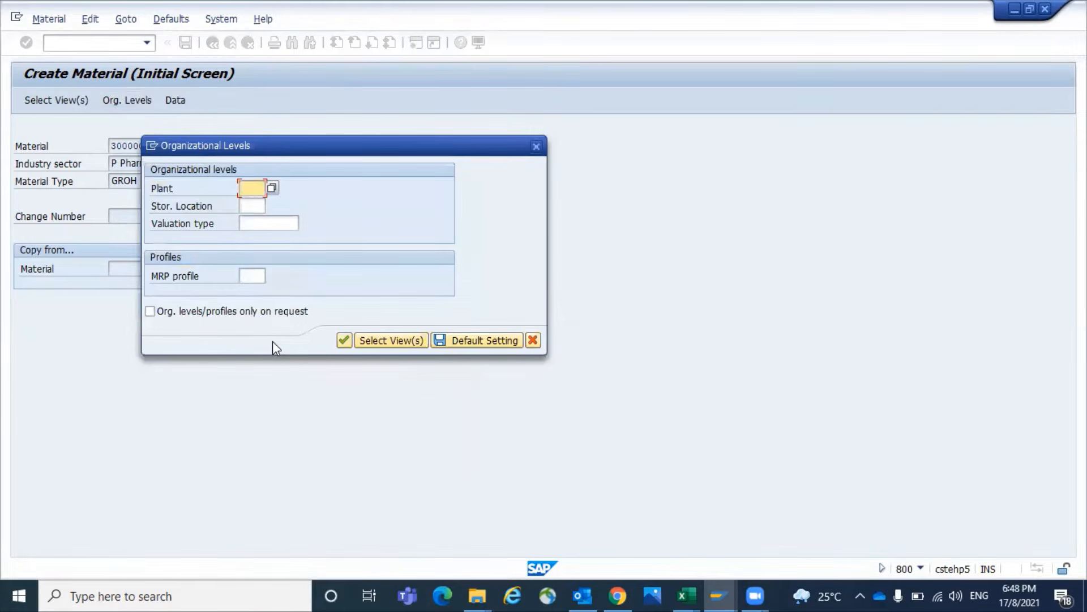
Try to set the organizational levels to plant GKP2 and storage location FG01
type("GKP")
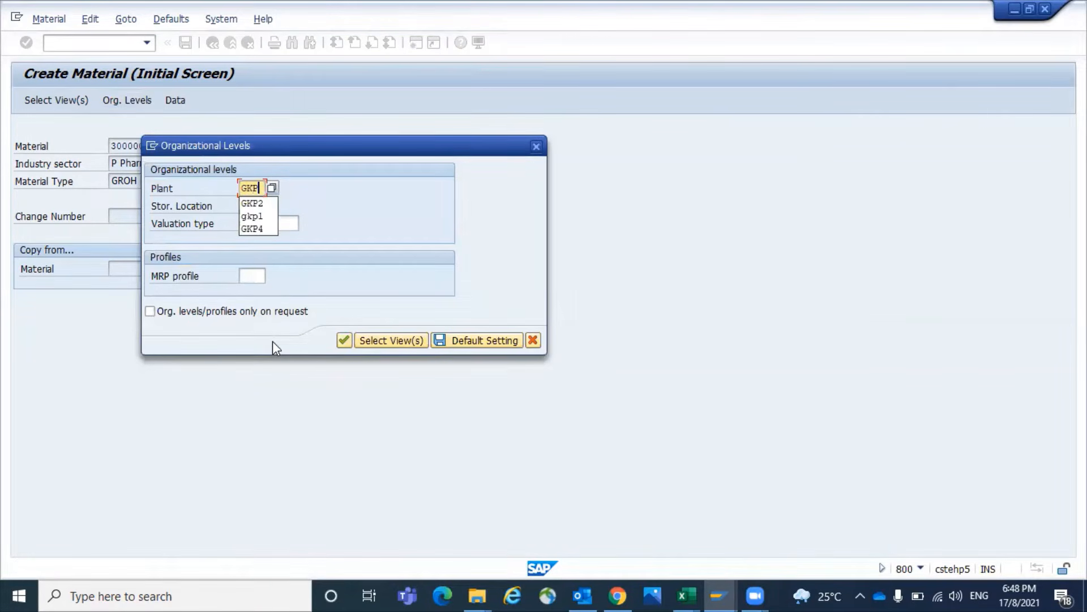
type("2")
key("Tab")
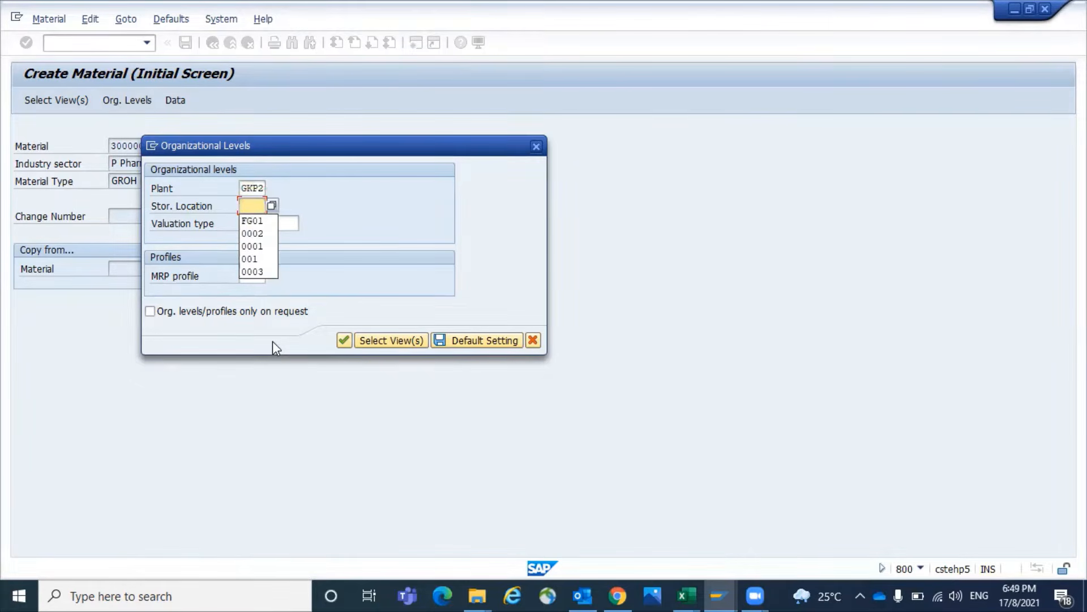
key("BackSpace")
type("FG01")
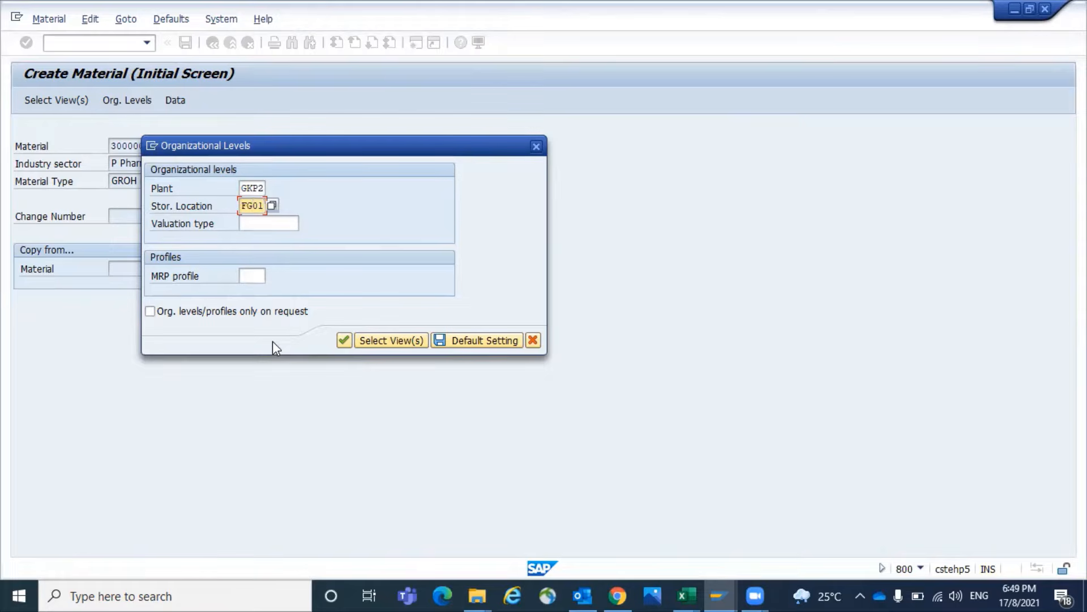
key("Tab")
key("Tab")
key("Tab")
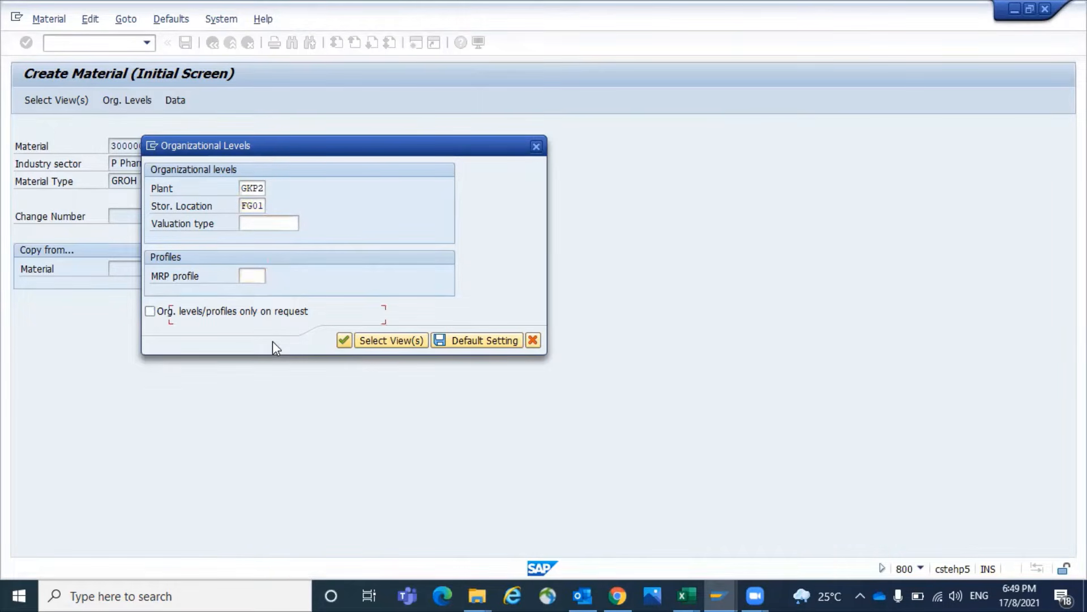
key("Return")
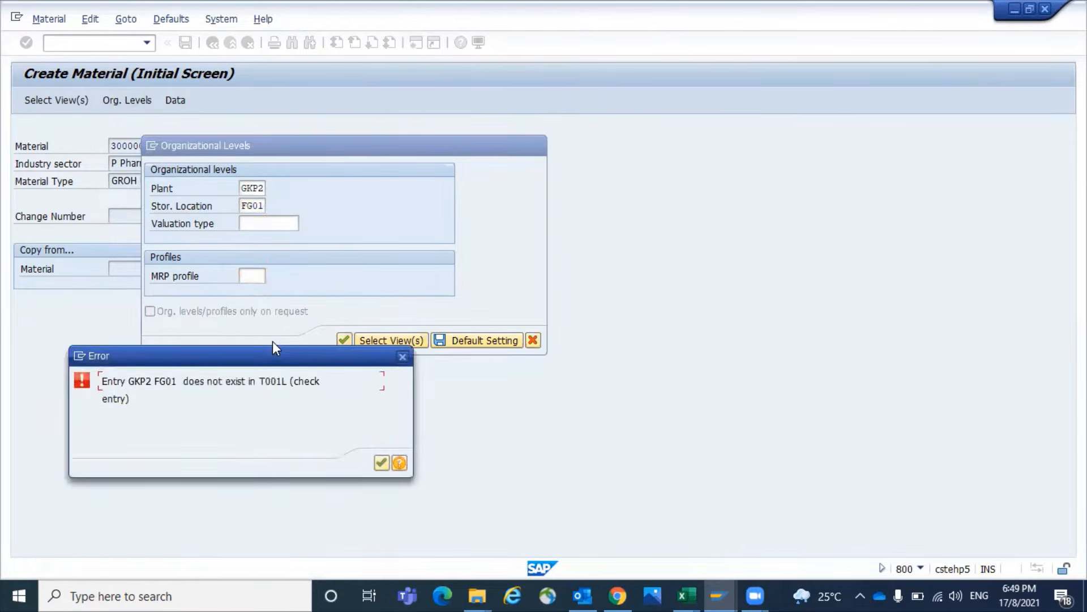
key("Return")
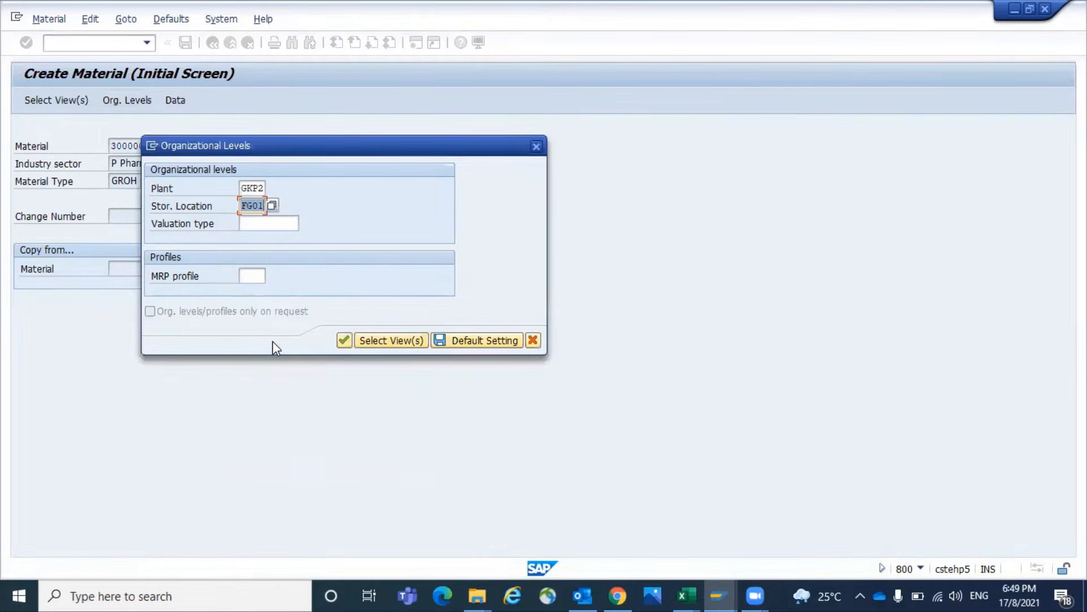
Set the organizational levels to plant GKP3 and storage location 0002, and continue to the material's Purchasing view
key("shift+Tab")
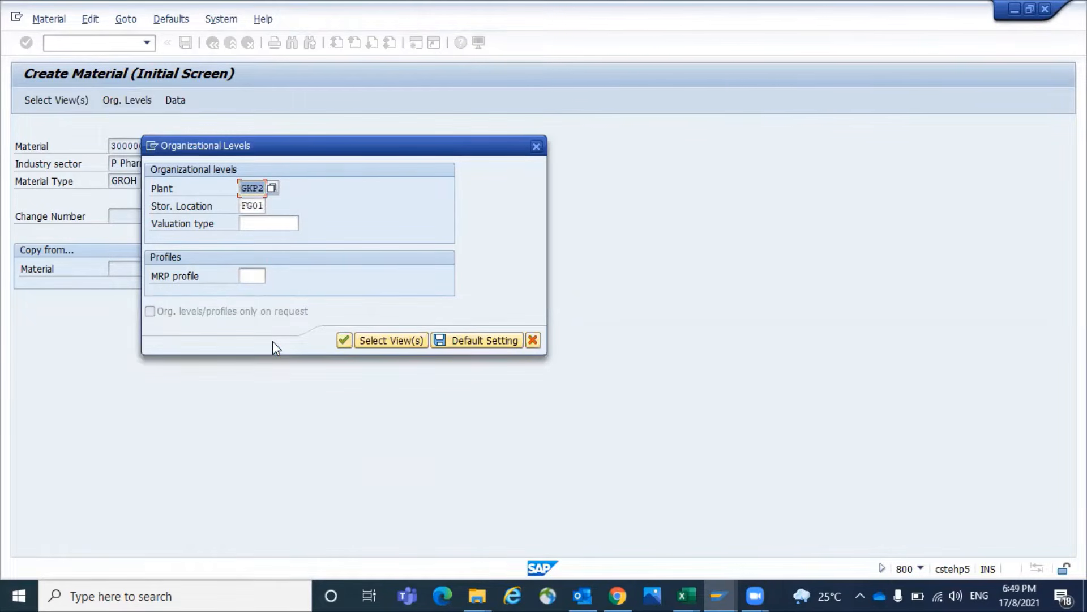
key("End")
key("BackSpace")
type("3")
key("Tab")
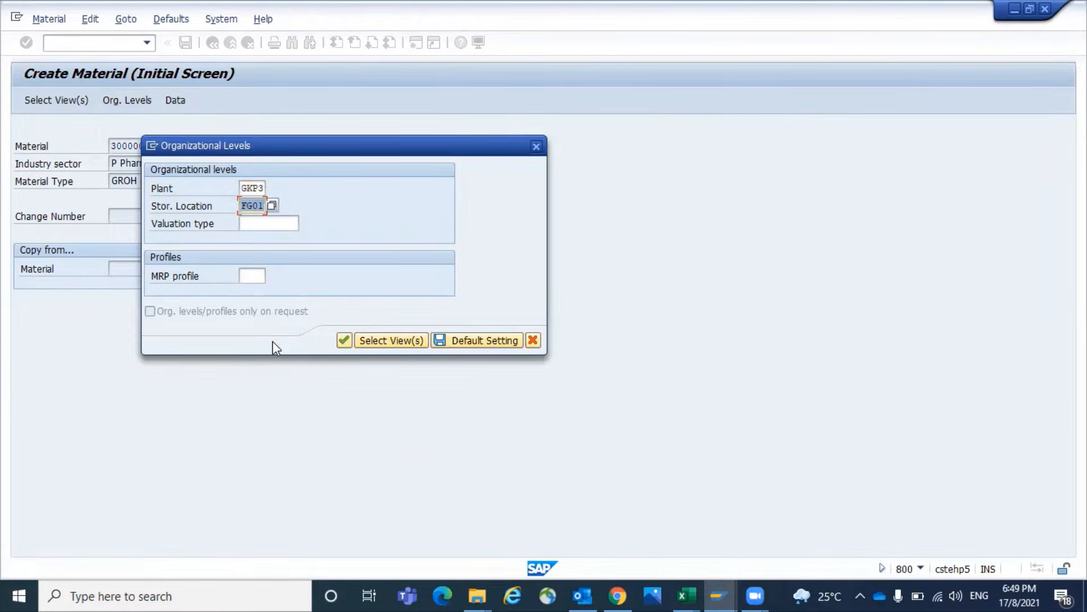
type("0002")
key("Tab")
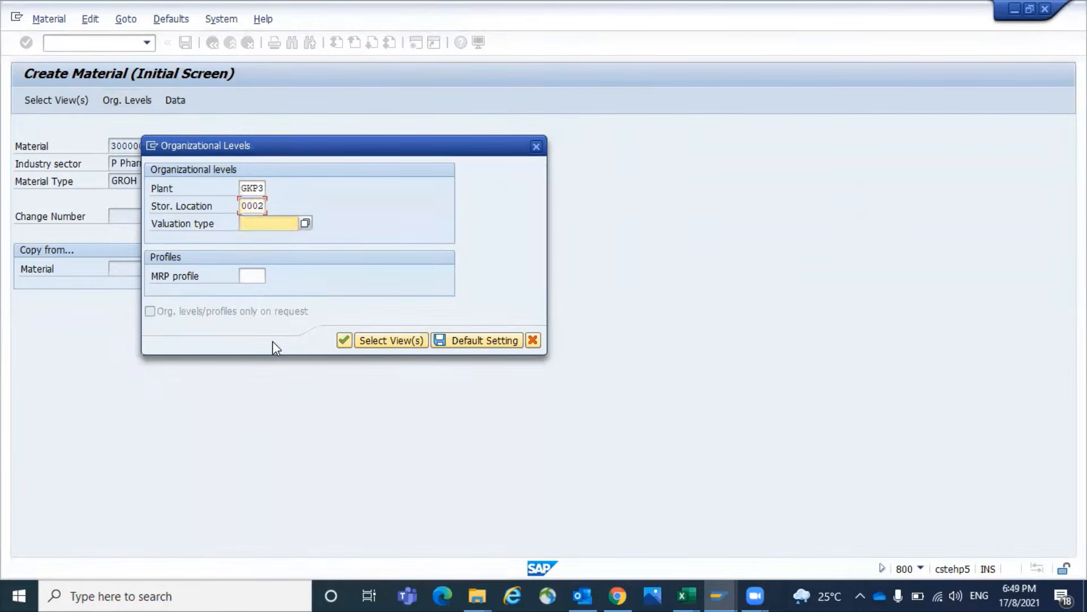
key("Tab")
key("Tab")
key("Return")
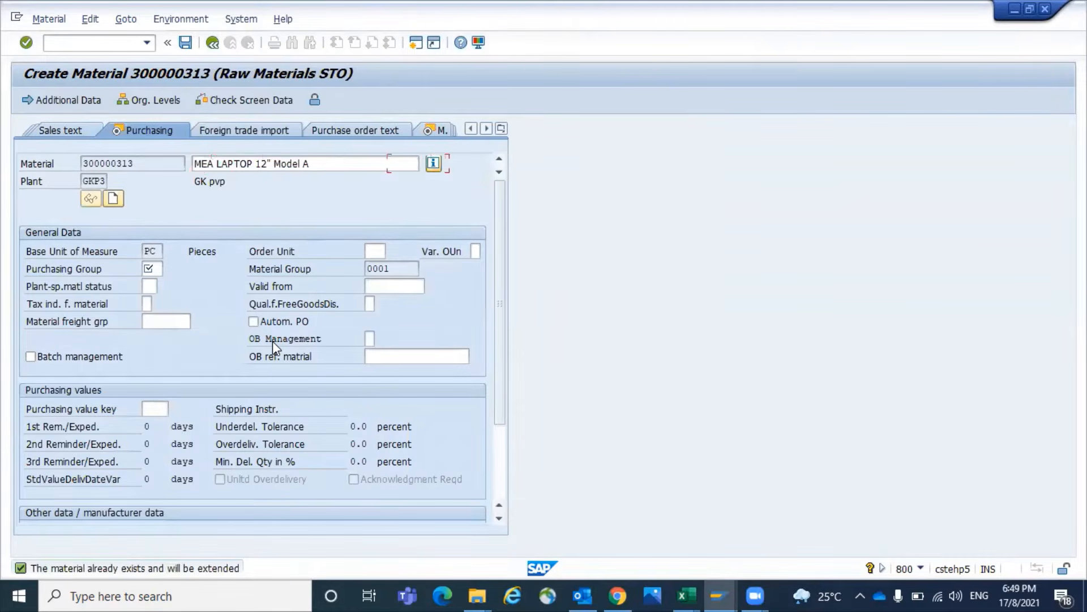
Set the purchasing group to 002 in the general data of the Purchasing view
key("Tab")
key("Tab")
key("Tab")
type("002")
key("Tab")
key("Tab")
key("Tab")
key("Tab")
key("Tab")
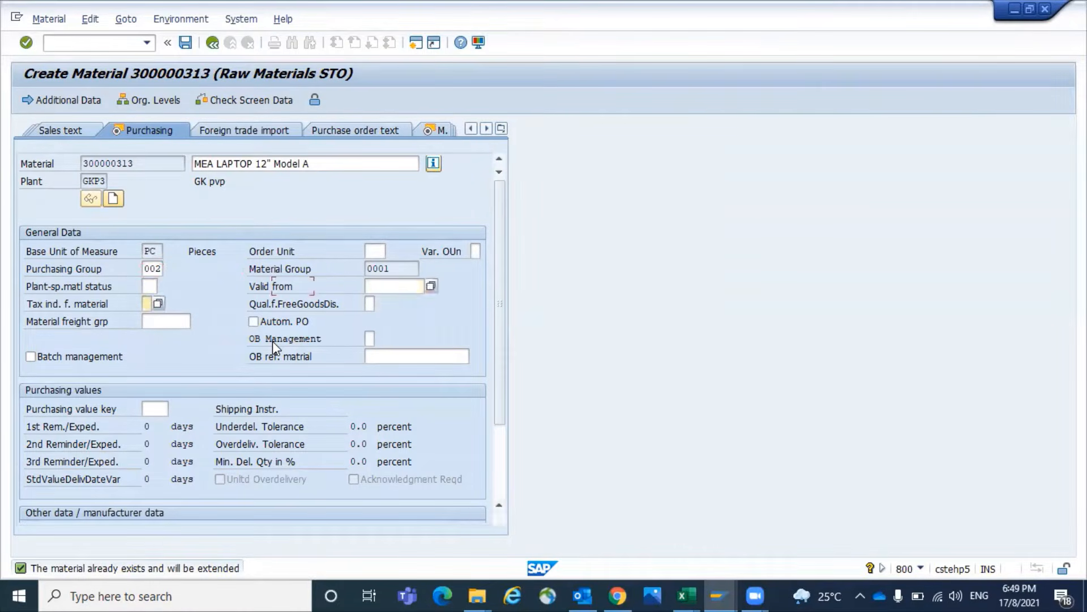
Enable automatic purchase orders for the material in the Purchasing view and continue to the MRP 1 view
key("Tab")
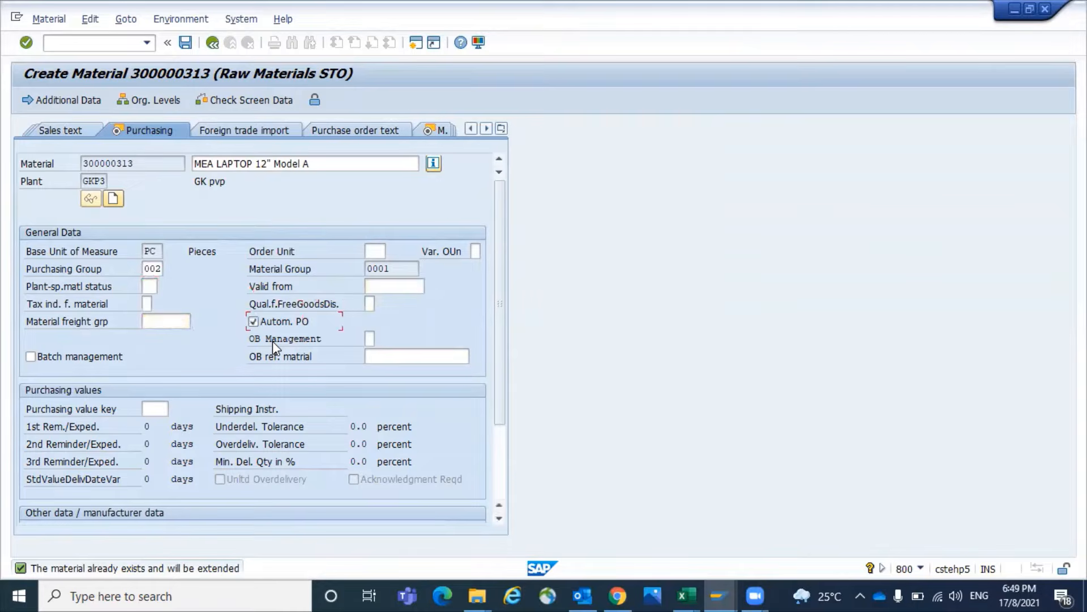
key("shift+Tab")
key("shift+Tab")
key("shift+Tab")
key("shift+Tab")
key("shift+Tab")
key("shift+Tab")
key("shift+Tab")
key("shift+Tab")
key("shift+Tab")
key("shift+Tab")
key("shift+Tab")
key("shift+Tab")
key("shift+Tab")
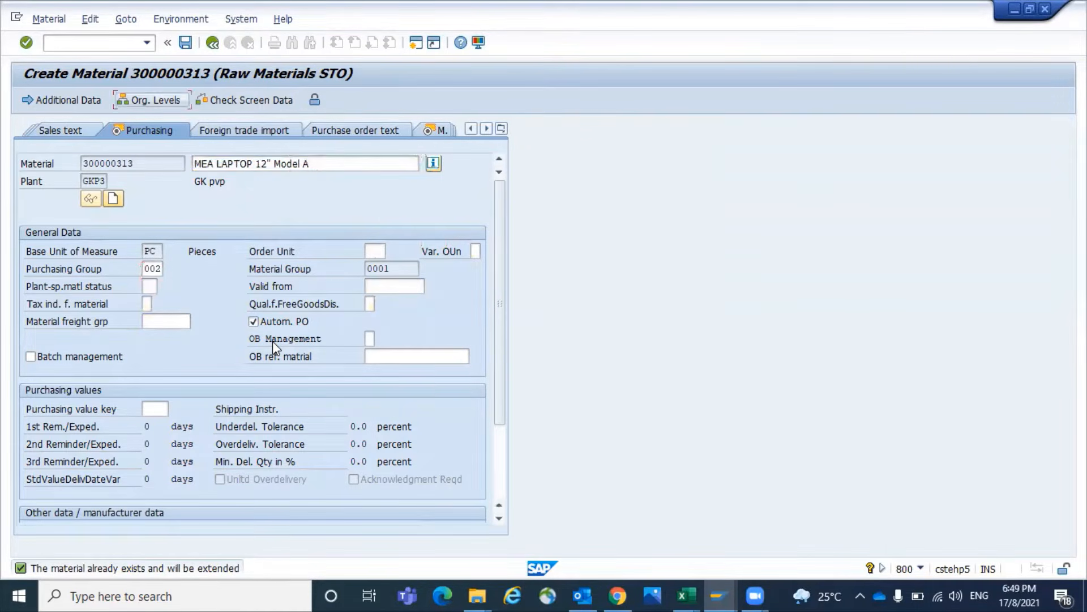
key("shift+Tab")
key("shift+Tab")
key("shift+Tab")
key("shift+Tab")
key("shift+Tab")
key("shift+Tab")
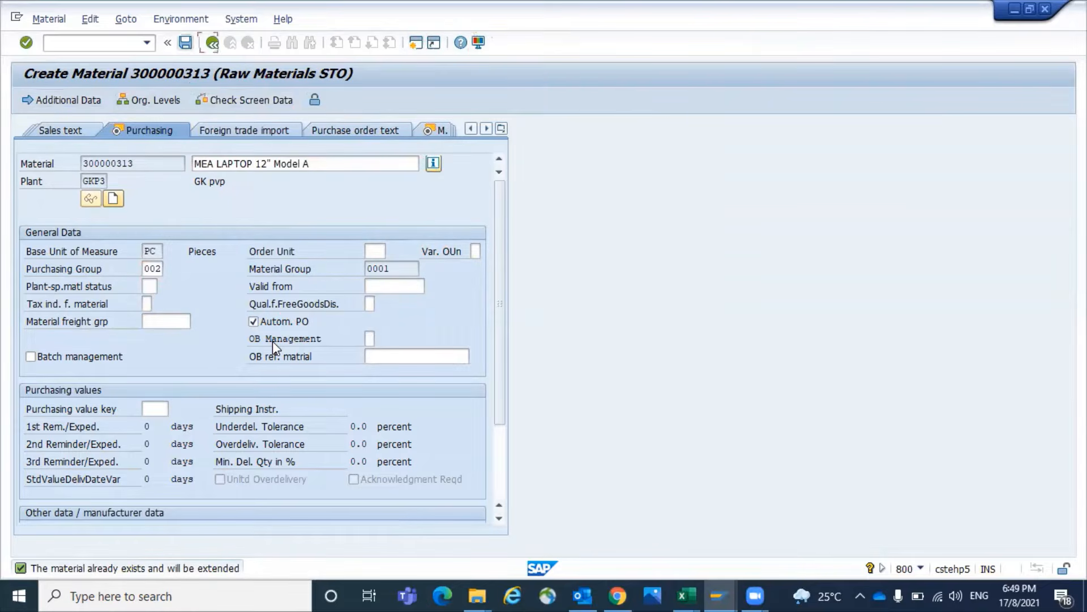
key("shift+Tab")
key("shift+Tab")
key("shift+Tab")
key("shift+Tab")
key("Return")
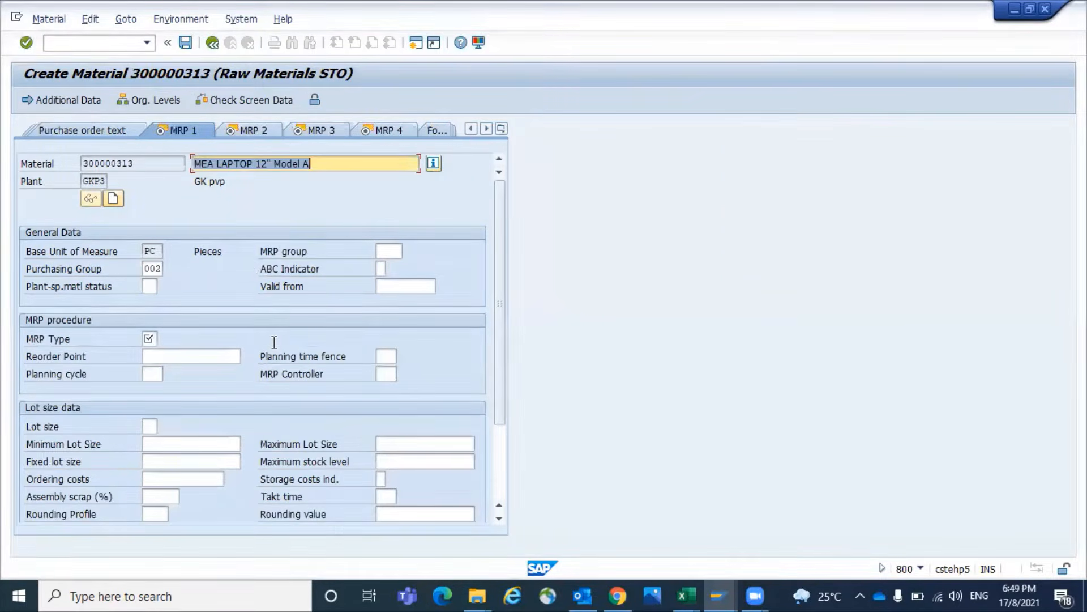
Set the MRP type to VB and the reorder point to 300 in the MRP procedure data
key("Tab")
key("Tab")
key("Tab")
key("Tab")
key("Tab")
key("Tab")
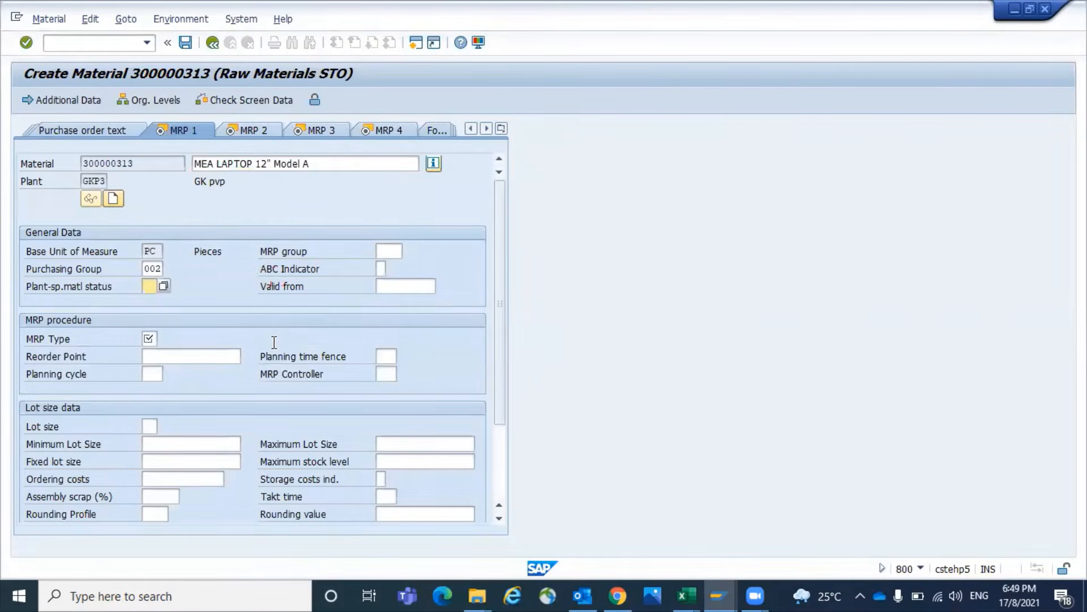
type("VB")
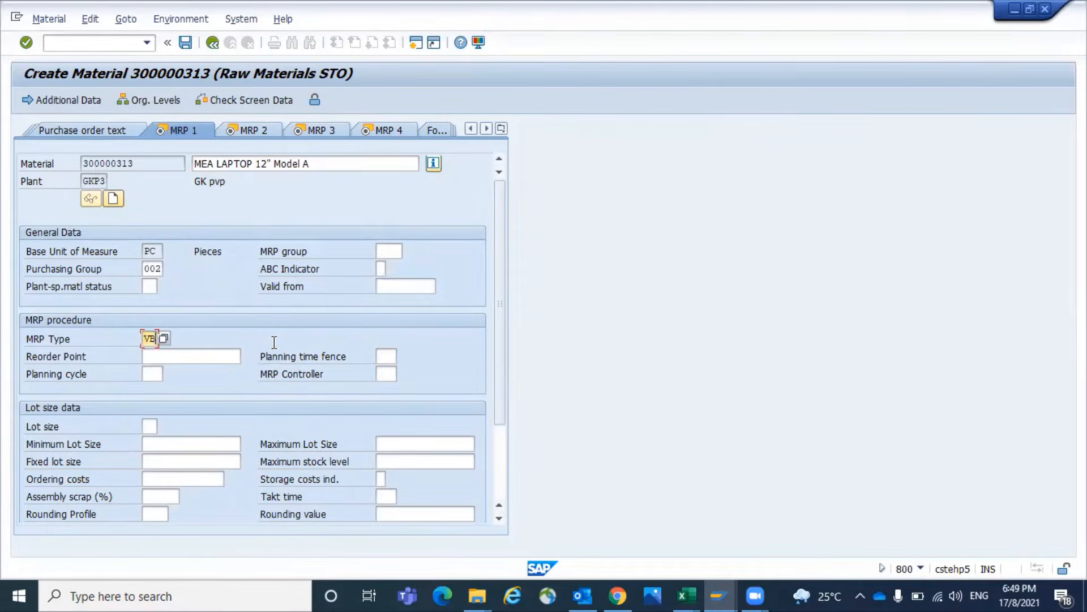
key("Tab")
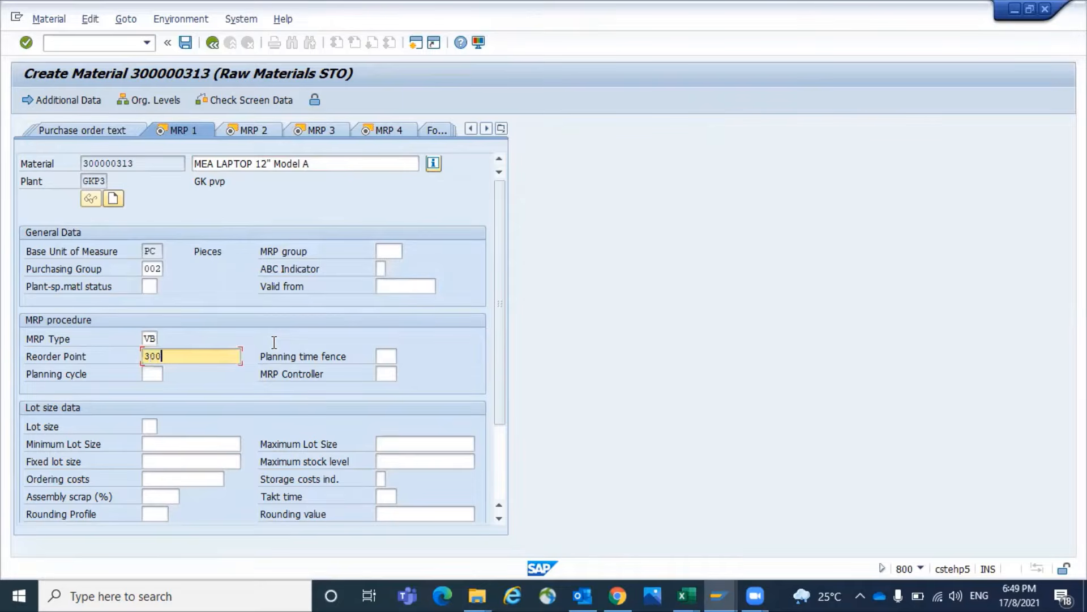
type("300")
Set the MRP controller to 001 and the lot size to EX in the MRP 1 view
key("Tab")
key("Tab")
key("Tab")
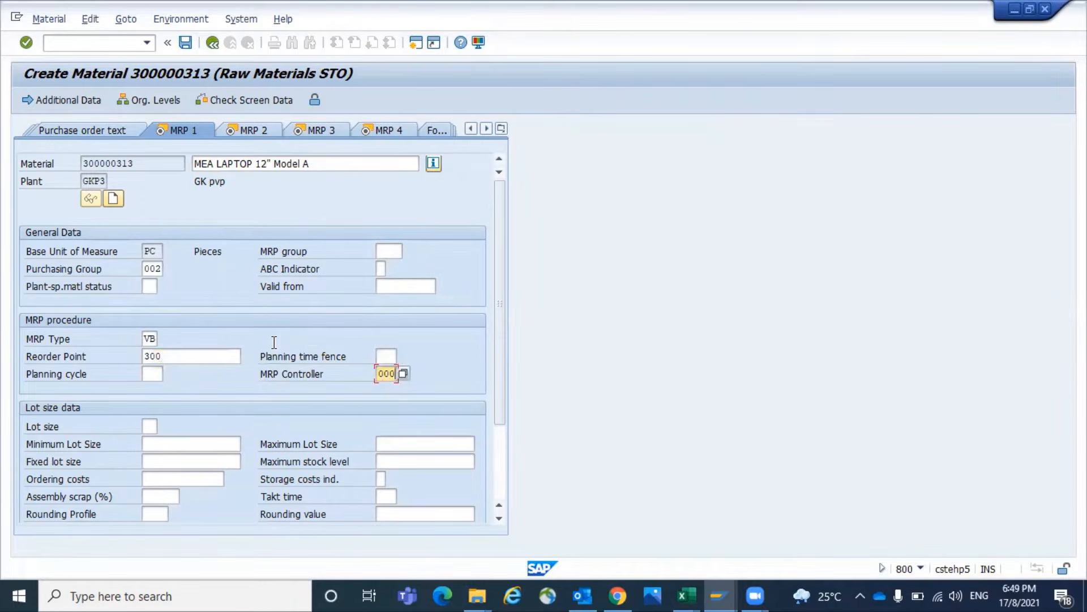
key("BackSpace")
type("1")
key("Tab")
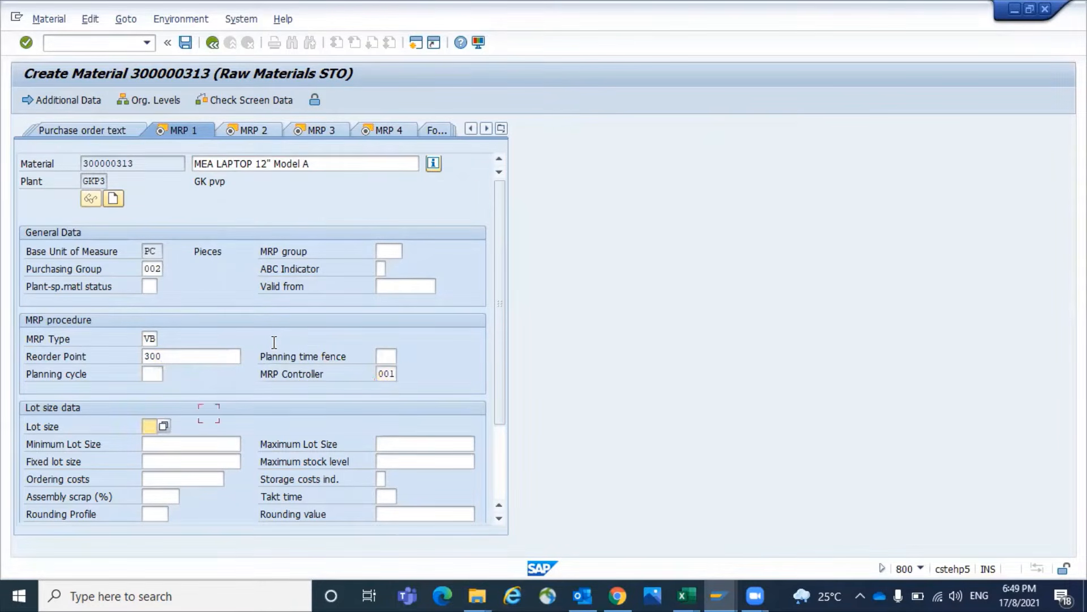
type("EX")
Confirm the MRP 1 data and continue to the material's MRP 2 view
key("shift+Tab")
key("shift+Tab")
key("shift+Tab")
key("shift+Tab")
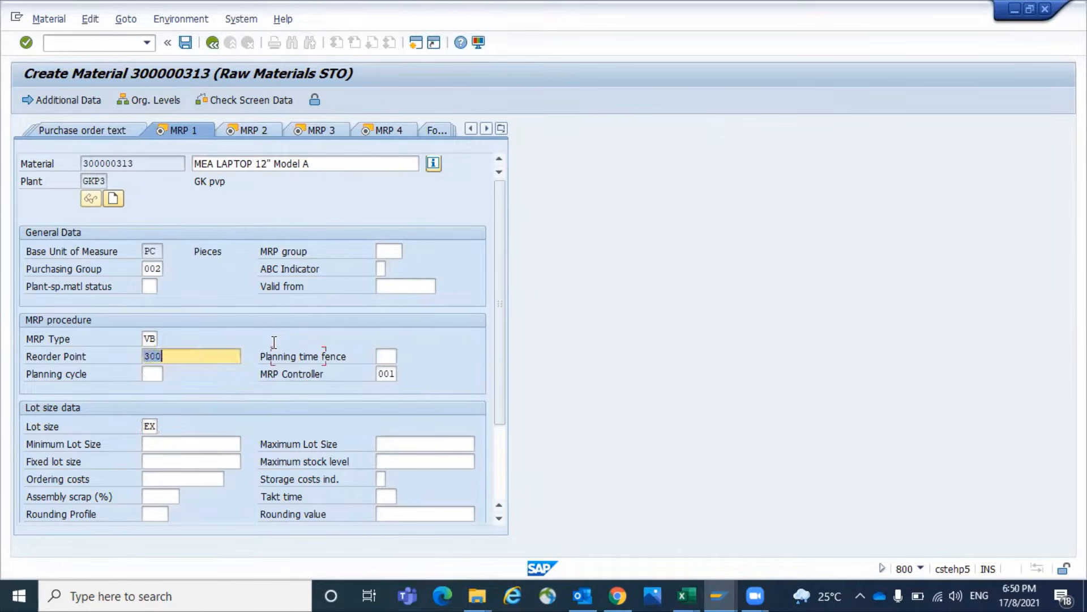
key("shift+Tab")
key("shift+Tab")
key("shift+Tab")
key("shift+Tab")
key("shift+Tab")
key("shift+Tab")
key("shift+Tab")
key("shift+Tab")
key("shift+Tab")
key("shift+Tab")
key("shift+Tab")
key("shift+Tab")
key("shift+Tab")
key("shift+Tab")
key("shift+Tab")
key("shift+Tab")
key("shift+Tab")
key("shift+Tab")
key("shift+Tab")
key("shift+Tab")
key("shift+Tab")
key("shift+Tab")
key("shift+Tab")
key("shift+Tab")
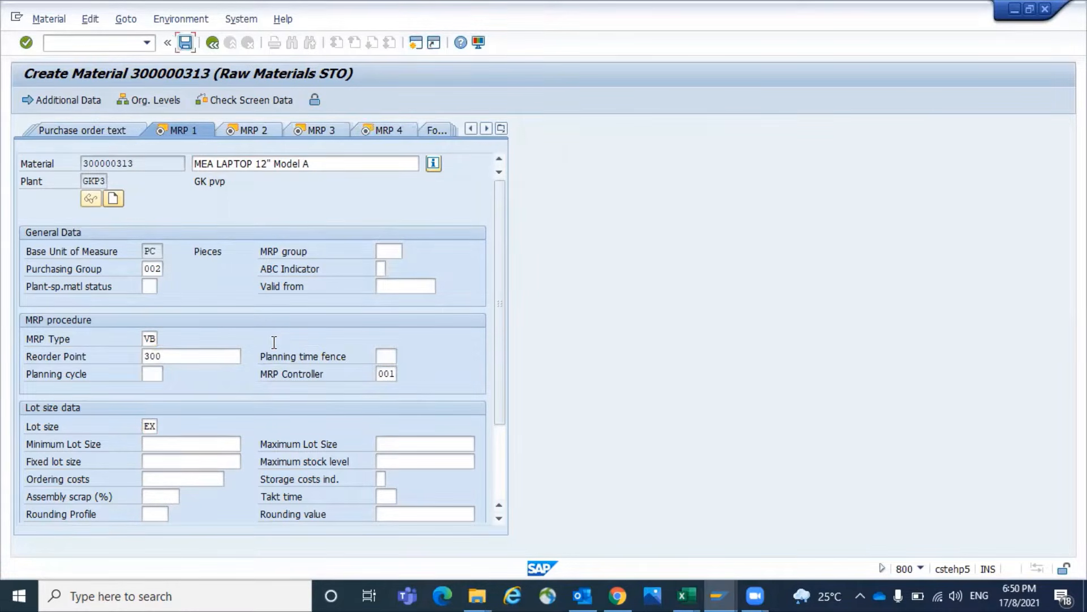
key("Return")
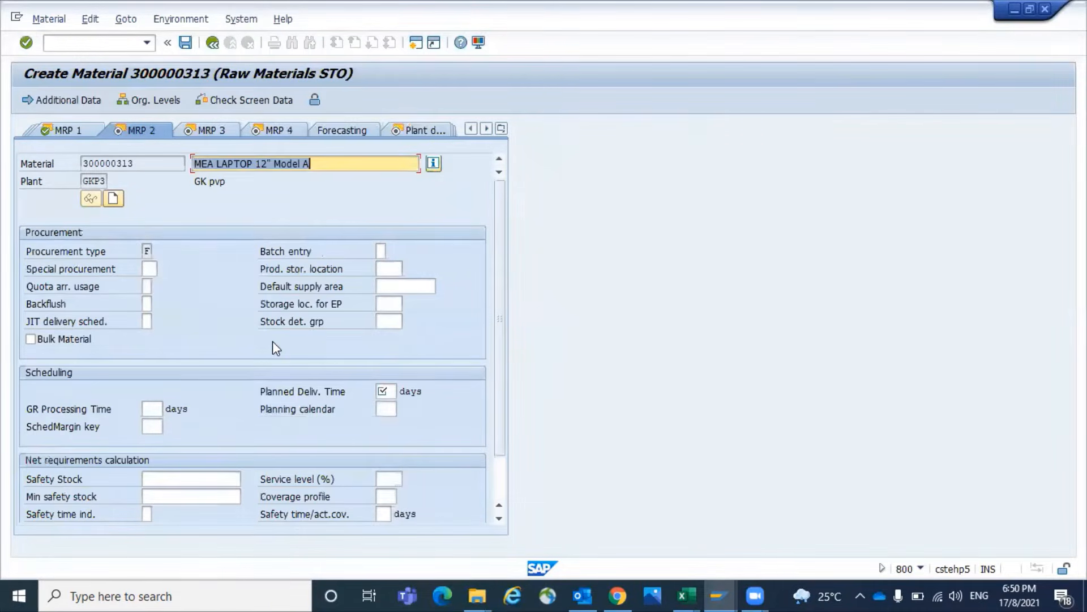
Set the planned delivery time to 10 days and the GR processing time to 5 days in the scheduling data
key("Tab")
key("Tab")
key("Tab")
key("Tab")
key("Tab")
key("Tab")
key("Tab")
key("Tab")
key("Tab")
key("Tab")
key("Tab")
key("Tab")
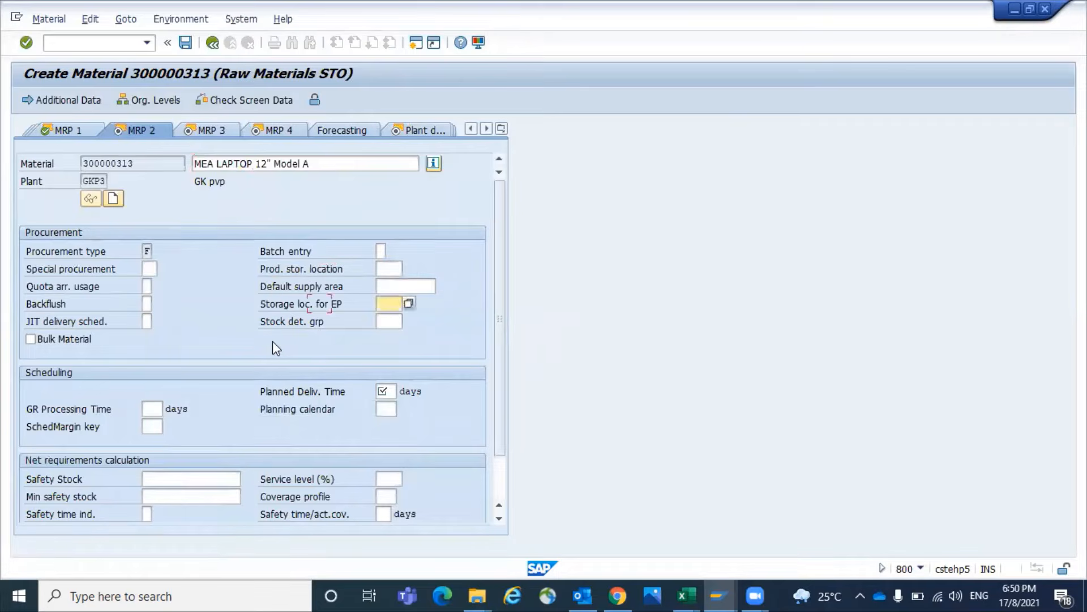
key("shift+Tab")
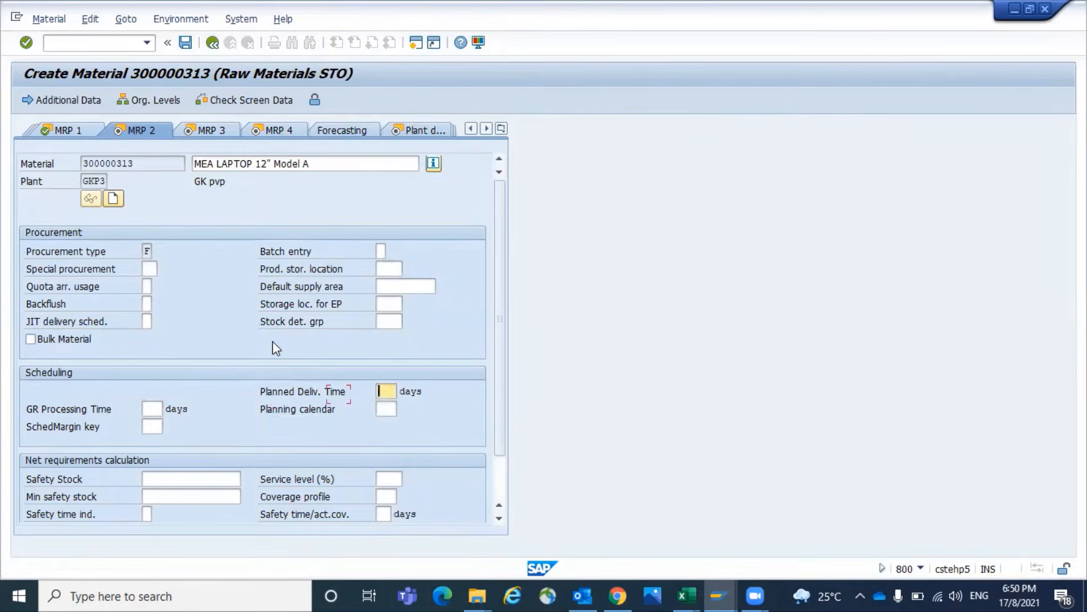
type("10")
key("Tab")
type("5")
key("shift+Tab")
key("shift+Tab")
key("shift+Tab")
key("shift+Tab")
key("shift+Tab")
key("shift+Tab")
key("shift+Tab")
key("shift+Tab")
key("shift+Tab")
key("shift+Tab")
key("shift+Tab")
key("shift+Tab")
key("shift+Tab")
key("shift+Tab")
key("shift+Tab")
key("shift+Tab")
key("shift+Tab")
key("shift+Tab")
key("shift+Tab")
key("shift+Tab")
key("shift+Tab")
key("shift+Tab")
key("Tab")
key("Tab")
key("Tab")
key("Tab")
key("Tab")
key("Tab")
key("Tab")
key("Tab")
key("Tab")
key("Tab")
key("Tab")
key("Tab")
key("Tab")
key("Tab")
key("Tab")
key("Tab")
key("Tab")
Set the scheduling margin key to 000 in the scheduling data of the MRP 2 view
key("Tab")
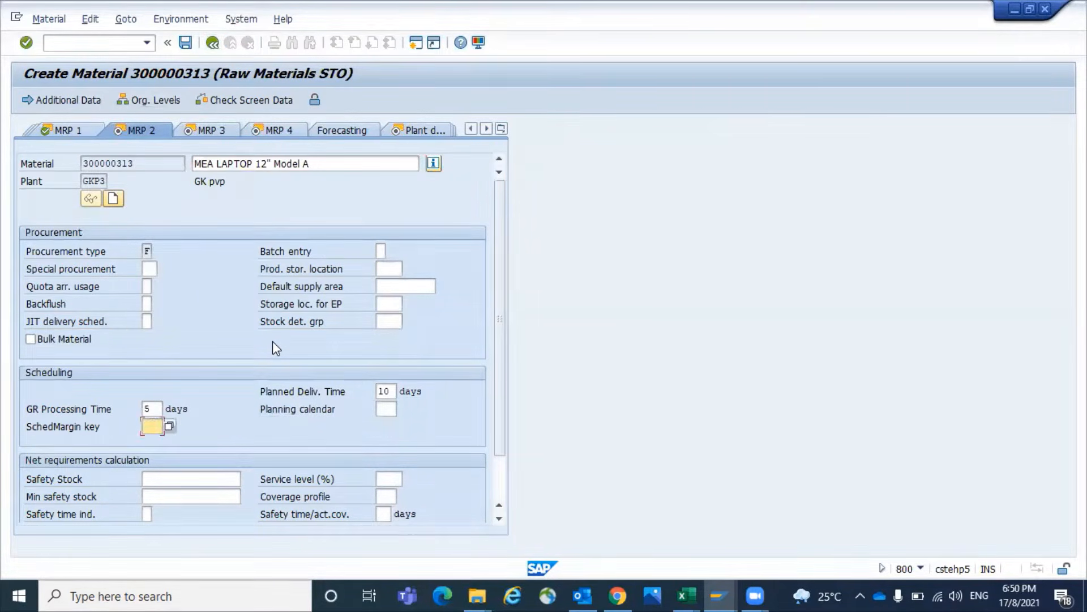
type("000")
key("Tab")
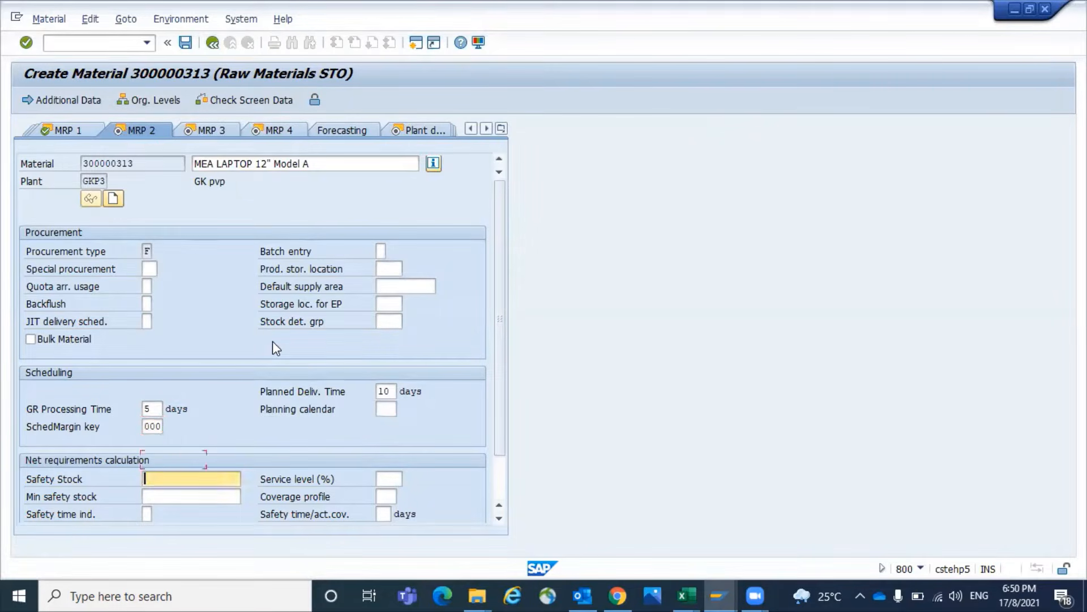
Confirm the MRP 2 data and continue to the material's MRP 3 view
key("shift+Tab")
key("shift+Tab")
key("shift+Tab")
key("shift+Tab")
key("shift+Tab")
key("shift+Tab")
key("shift+Tab")
key("shift+Tab")
key("shift+Tab")
key("shift+Tab")
key("shift+Tab")
key("shift+Tab")
key("shift+Tab")
key("shift+Tab")
key("shift+Tab")
key("shift+Tab")
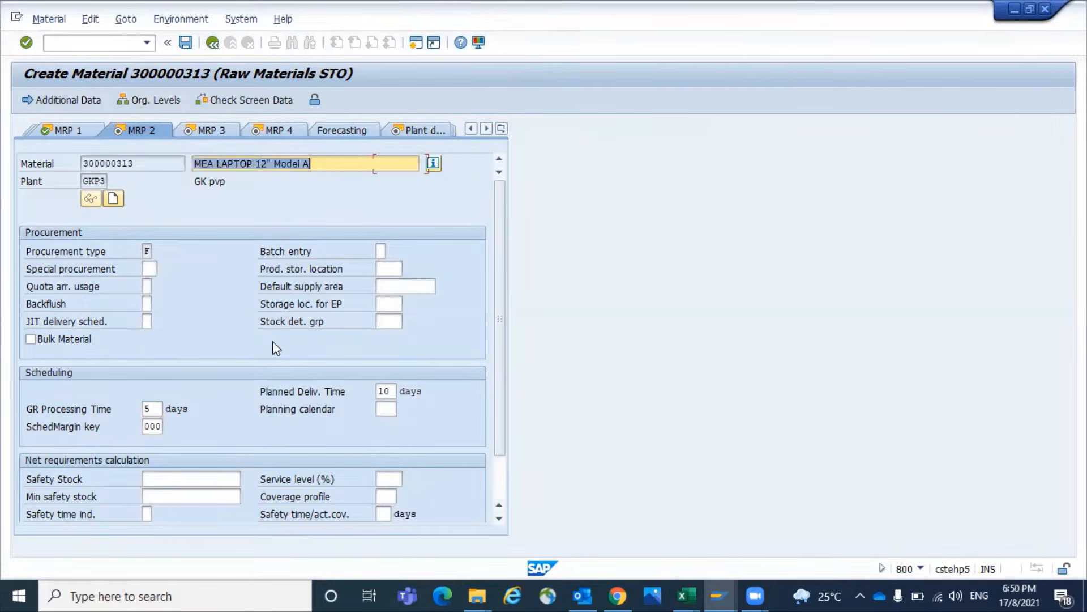
key("shift+Tab")
key("shift+Tab")
key("shift+Tab")
key("shift+Tab")
key("shift+Tab")
key("shift+Tab")
key("shift+Tab")
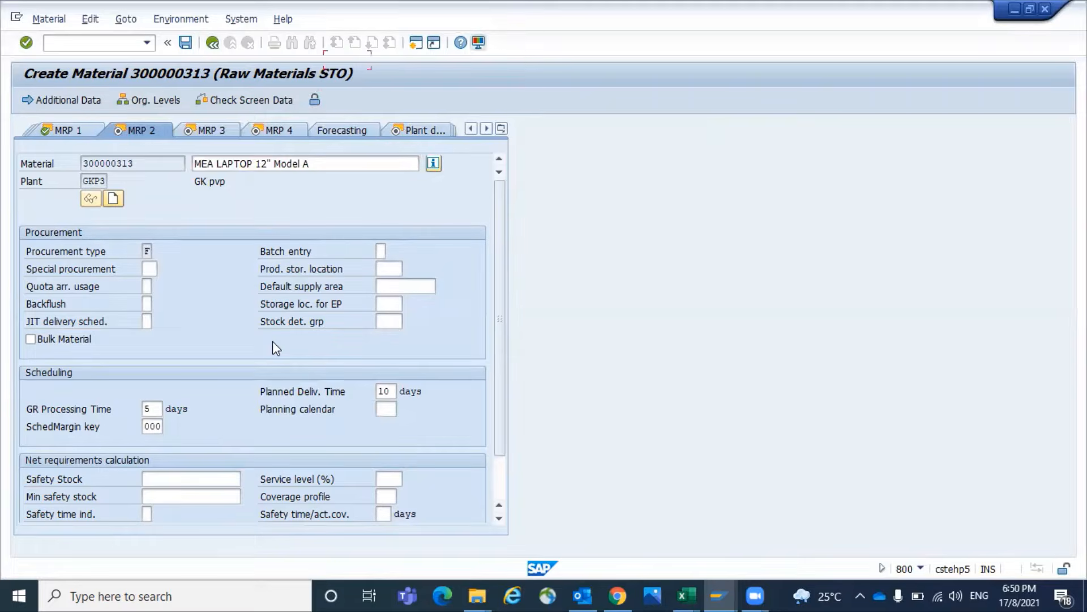
key("shift+Tab")
key("shift+Tab")
key("shift+Tab")
key("shift+Tab")
key("shift+Tab")
key("shift+Tab")
key("shift+Tab")
key("shift+Tab")
key("shift+Tab")
key("Return")
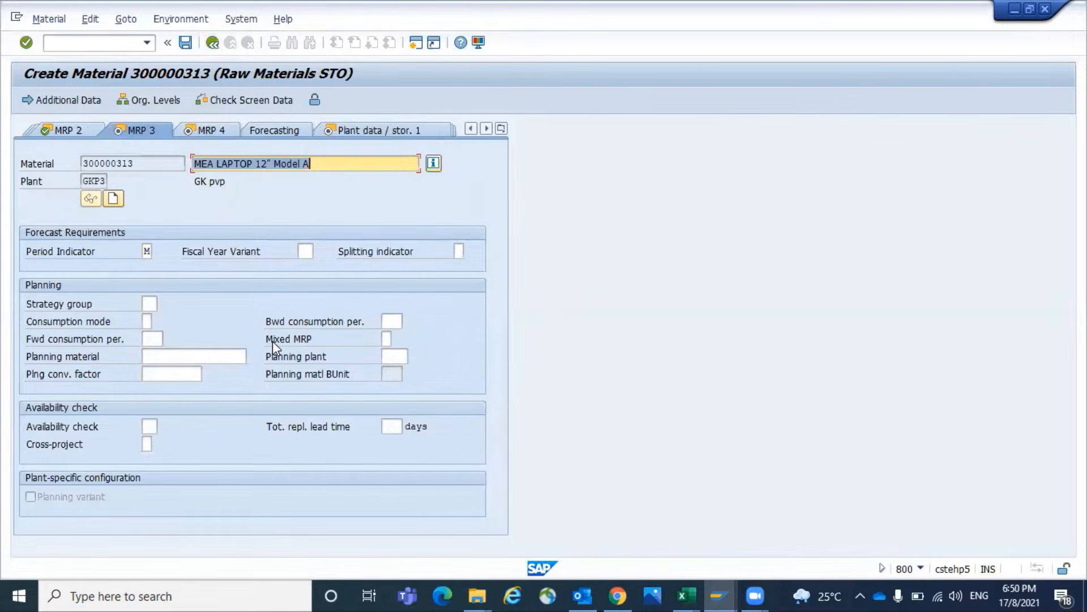
Accept the MRP 3 view without entries and continue to the material's MRP 4 view
key("shift+Tab")
key("shift+Tab")
key("shift+Tab")
key("shift+Tab")
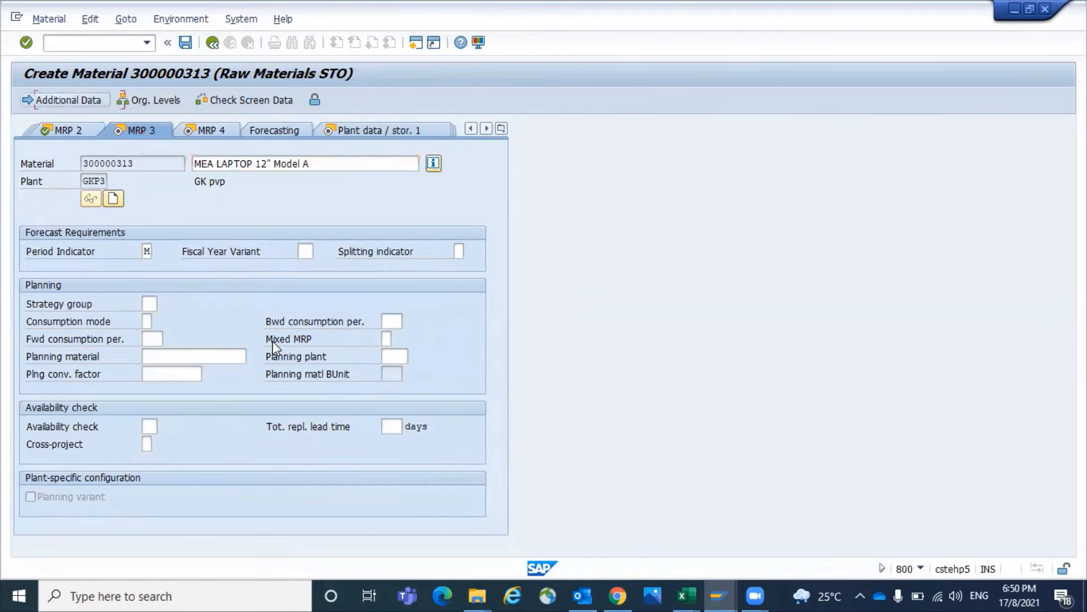
key("shift+Tab")
key("shift+Tab")
key("shift+Tab")
key("shift+Tab")
key("shift+Tab")
key("shift+Tab")
key("shift+Tab")
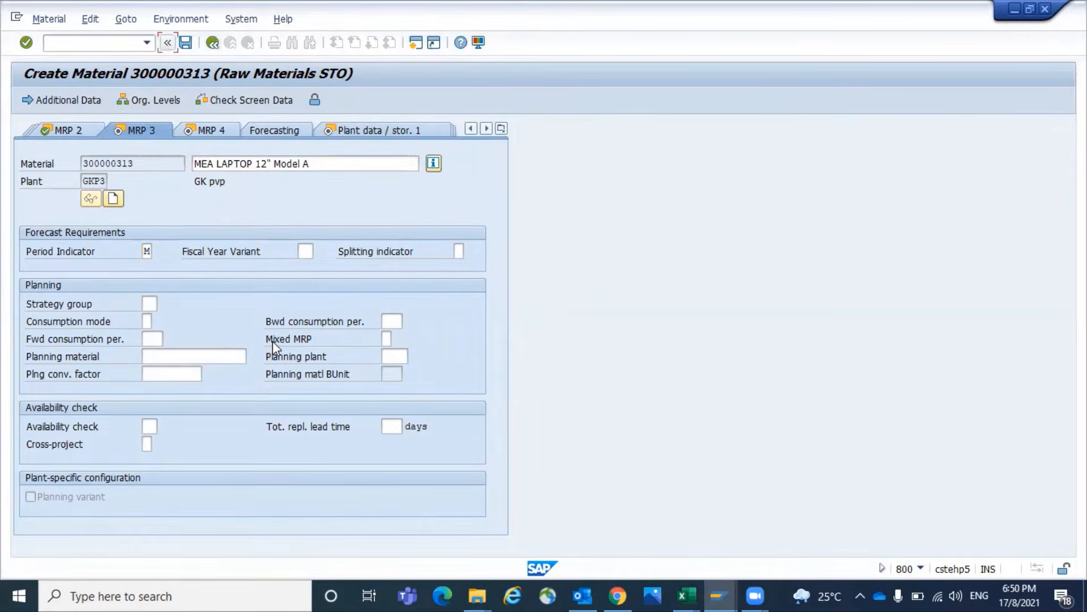
key("shift+Tab")
key("shift+Tab")
key("Return")
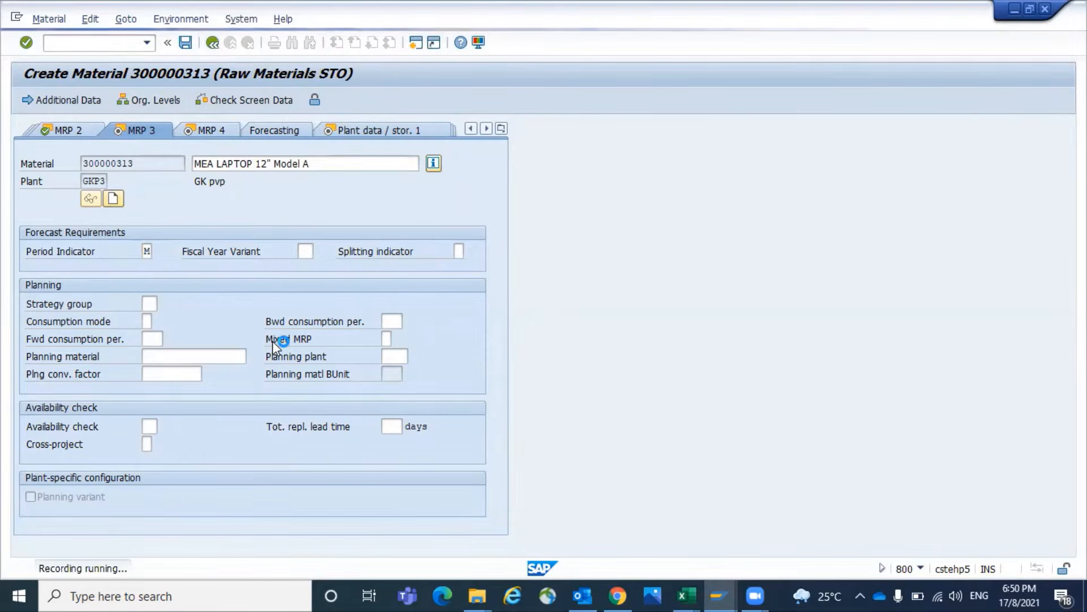
Accept the MRP 4 view without entries and continue to the Plant data / stor. 1 view
key("shift+Tab")
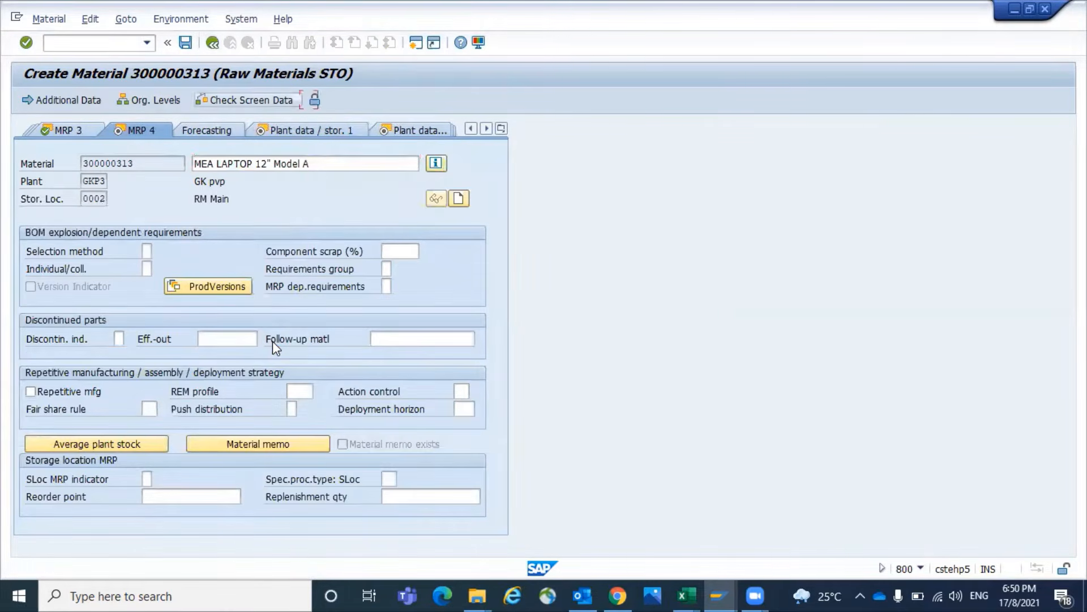
key("shift+Tab")
key("shift+Tab")
key("shift+Tab")
key("shift+Tab")
key("shift+Tab")
key("shift+Tab")
key("shift+Tab")
key("shift+Tab")
key("shift+Tab")
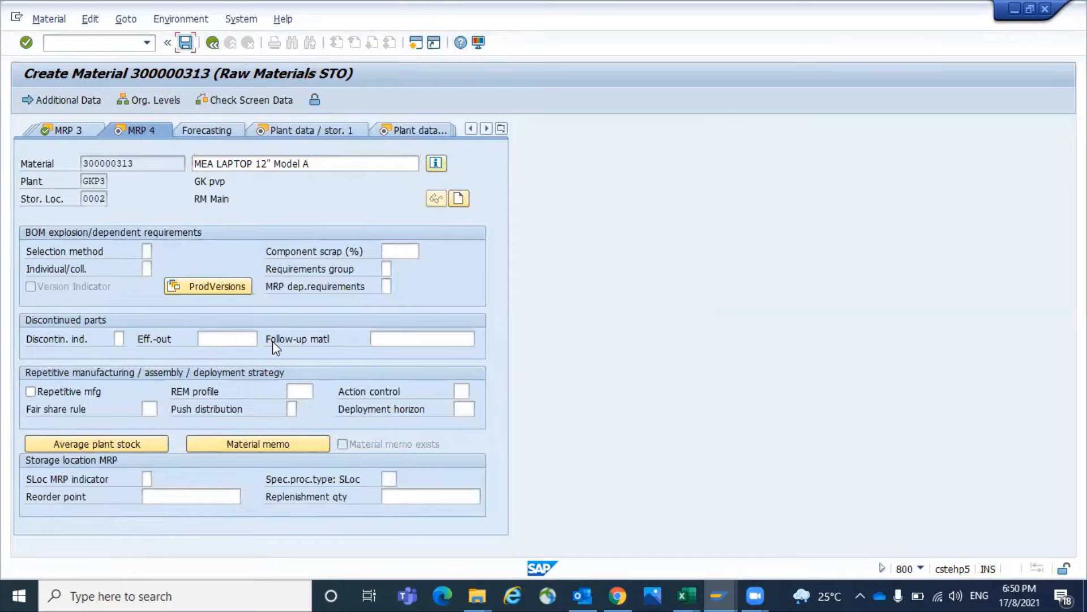
key("shift+Tab")
key("shift+Tab")
key("shift+Tab")
key("Return")
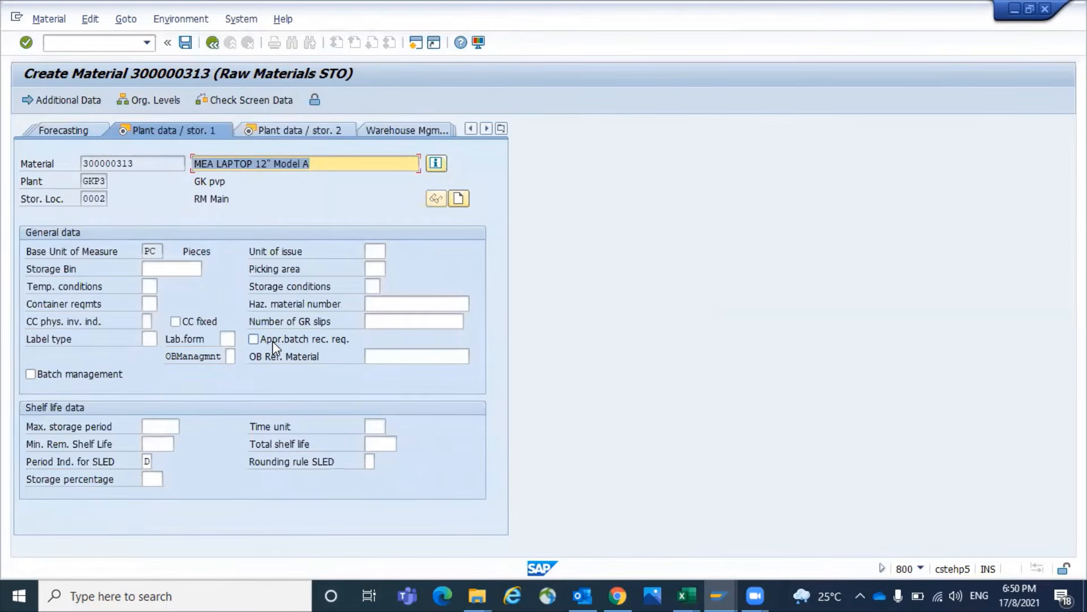
Accept the Plant data / stor. 1 view without entries and continue to the Plant data / stor. 2 view
key("shift+Tab")
key("shift+Tab")
key("shift+Tab")
key("shift+Tab")
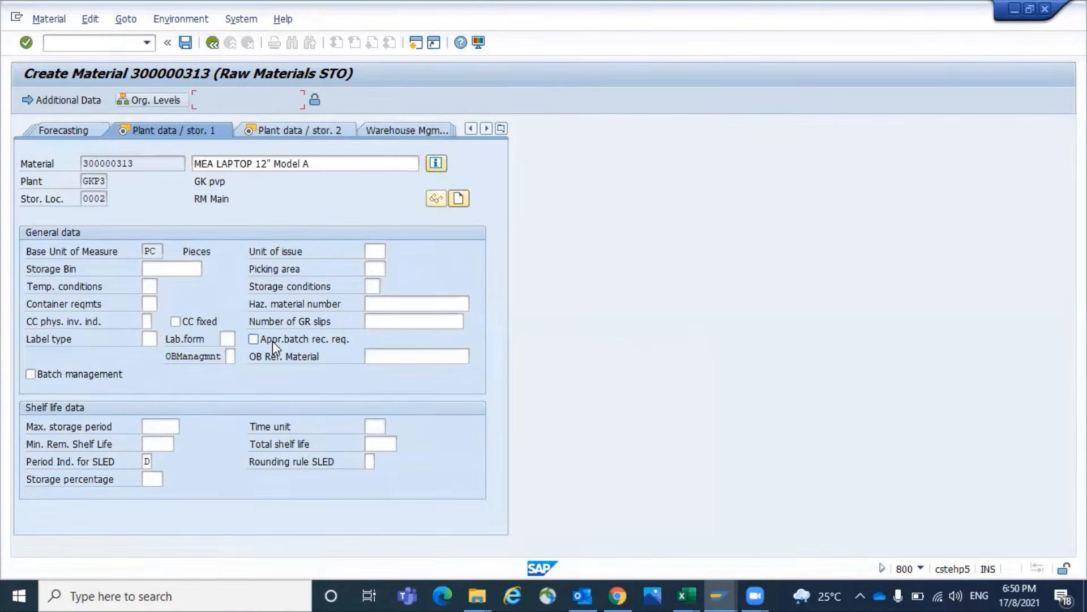
key("shift+Tab")
key("shift+Tab")
key("shift+Tab")
key("shift+Tab")
key("shift+Tab")
key("shift+Tab")
key("shift+Tab")
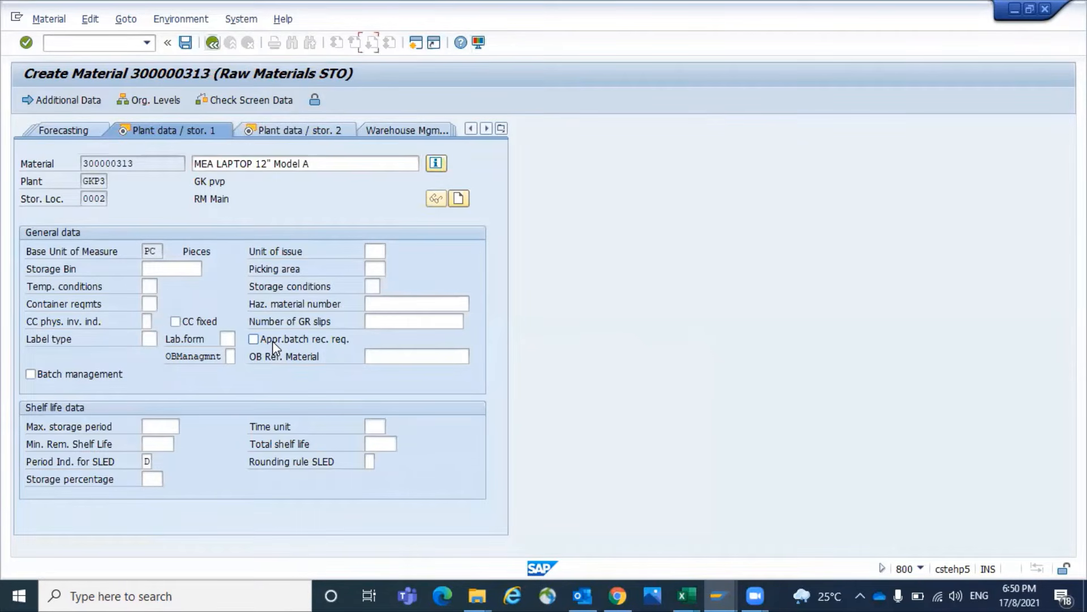
key("shift+Tab")
key("shift+Tab")
key("shift+Tab")
key("shift+Tab")
key("Return")
Accept the Plant data / stor. 2 view without entries and continue to the Accounting 1 view
key("shift+Tab")
key("shift+Tab")
key("shift+Tab")
key("shift+Tab")
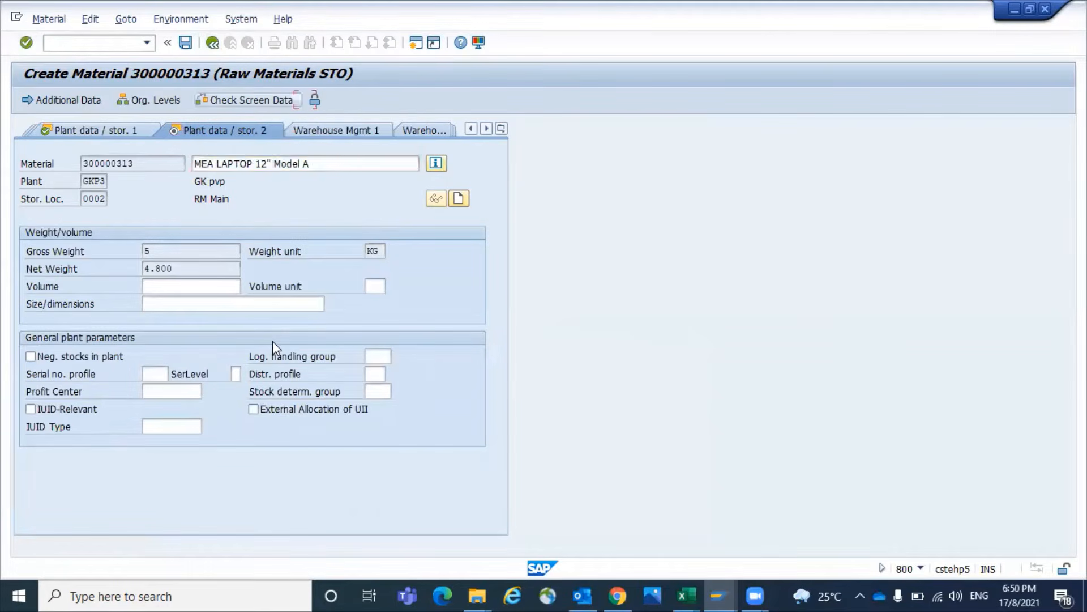
key("shift+Tab")
key("shift+Tab")
key("shift+Tab")
key("shift+Tab")
key("shift+Tab")
key("shift+Tab")
key("shift+Tab")
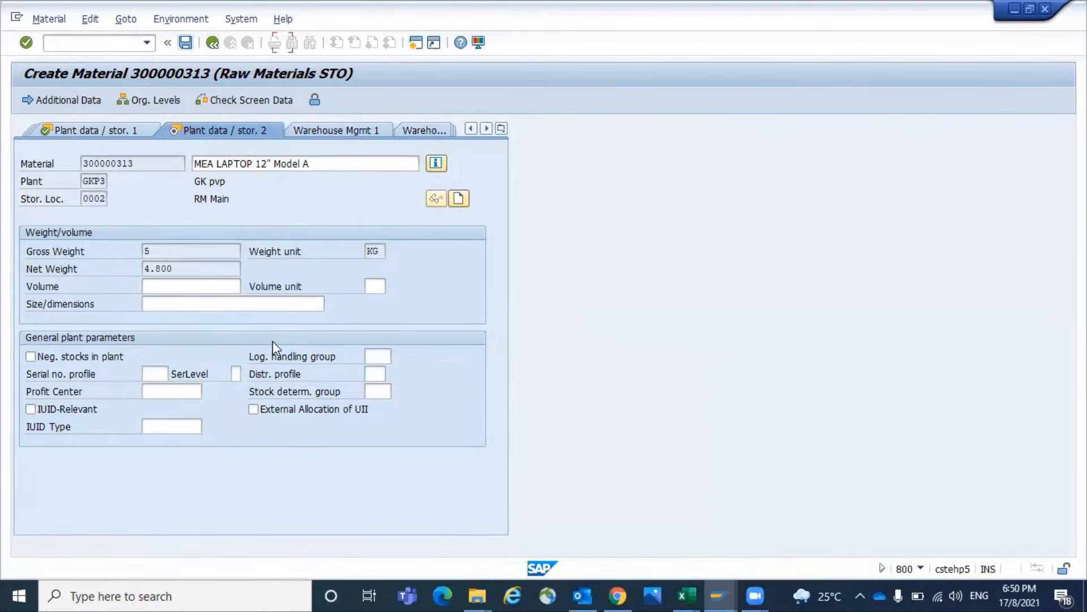
key("shift+Tab")
key("shift+Tab")
key("Return")
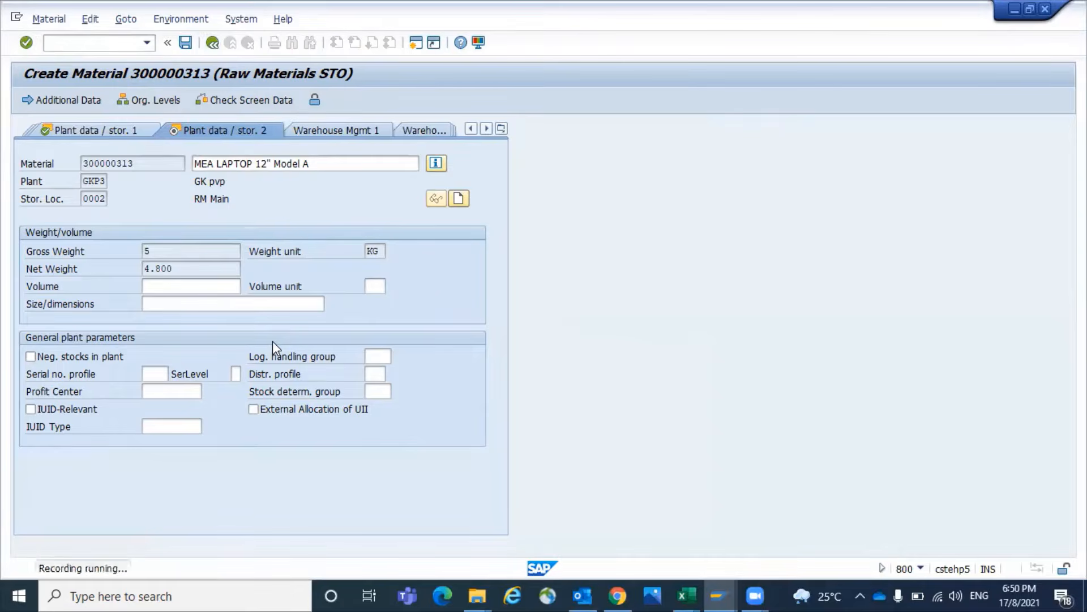
Set the valuation class to 3000 in the current valuation data of the Accounting 1 view
key("Tab")
key("Tab")
key("Tab")
key("Tab")
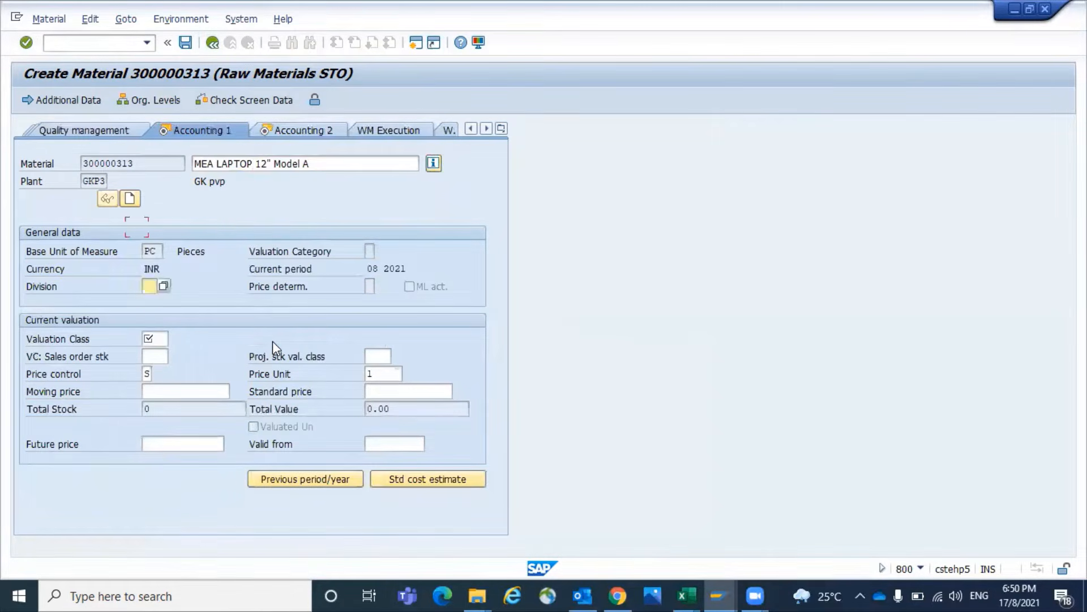
type("3000")
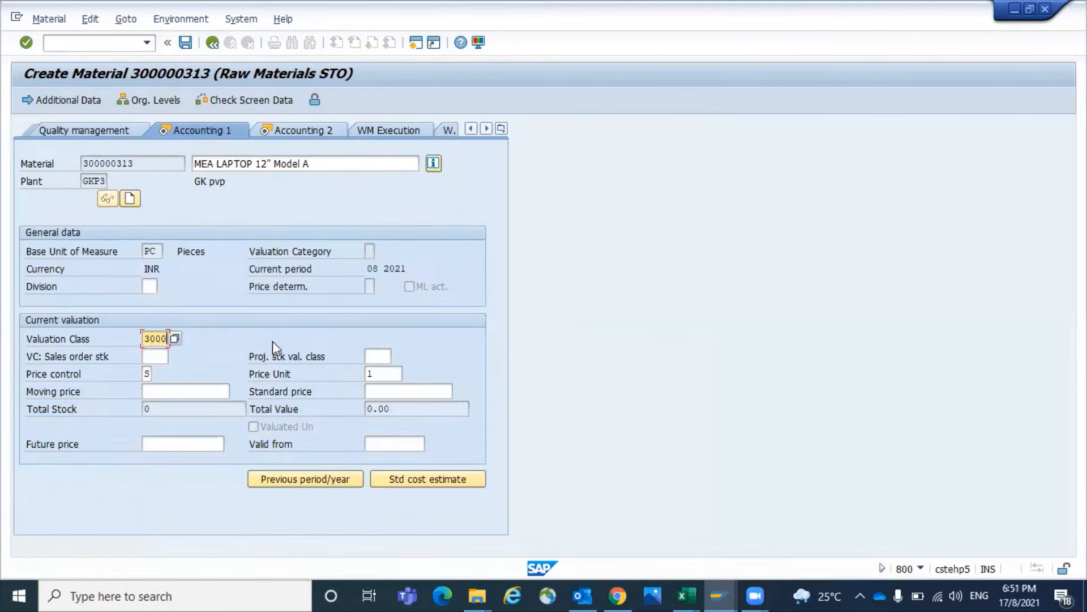
Set the standard price to 100 in the current valuation data of the Accounting 1 view
key("Tab")
key("Tab")
key("Tab")
key("Tab")
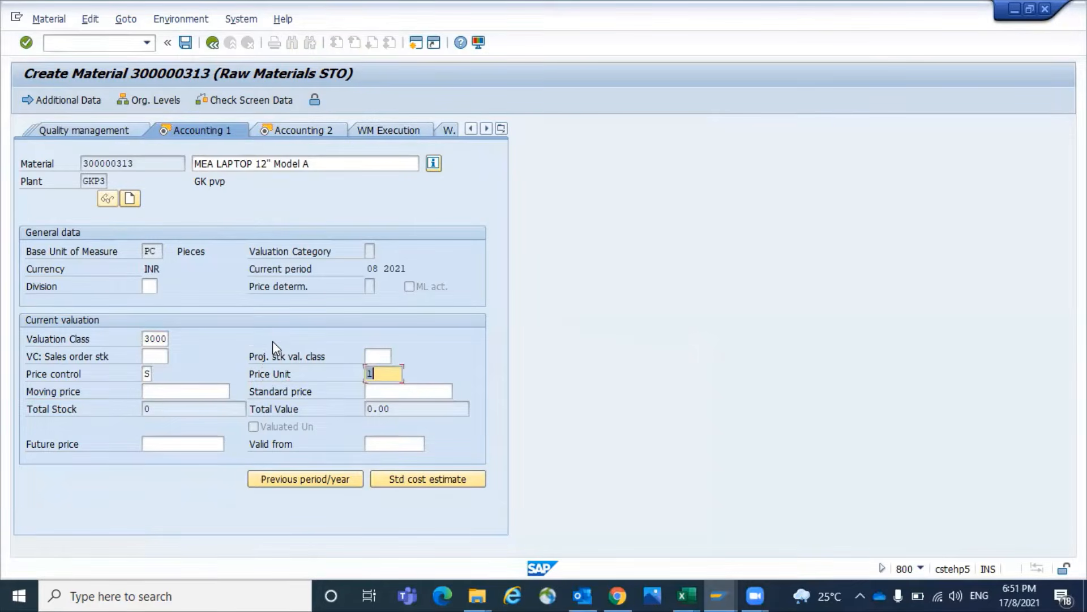
key("Tab")
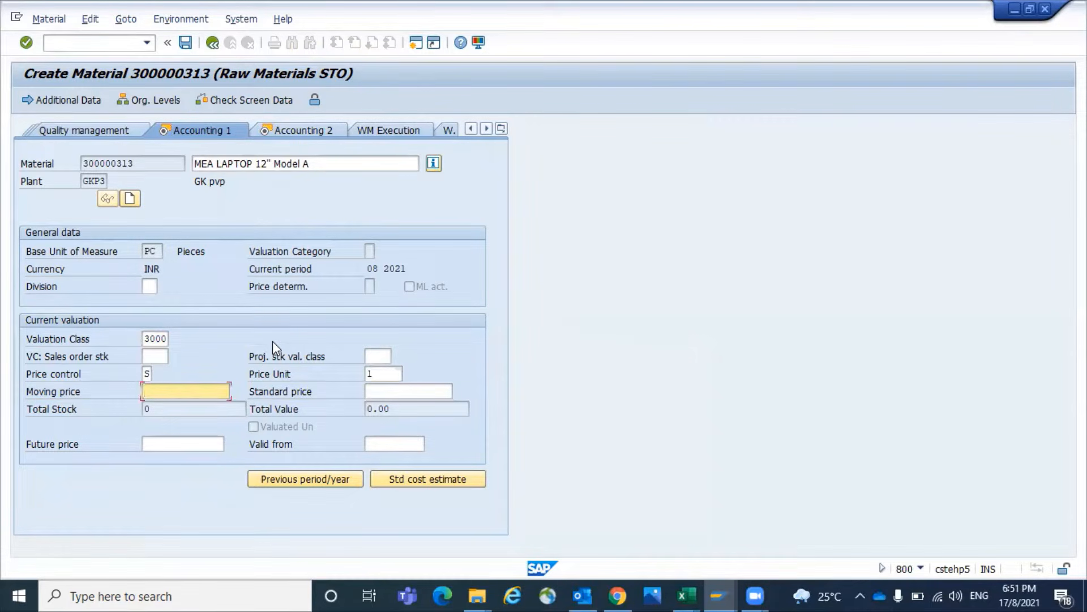
key("Tab")
type("100")
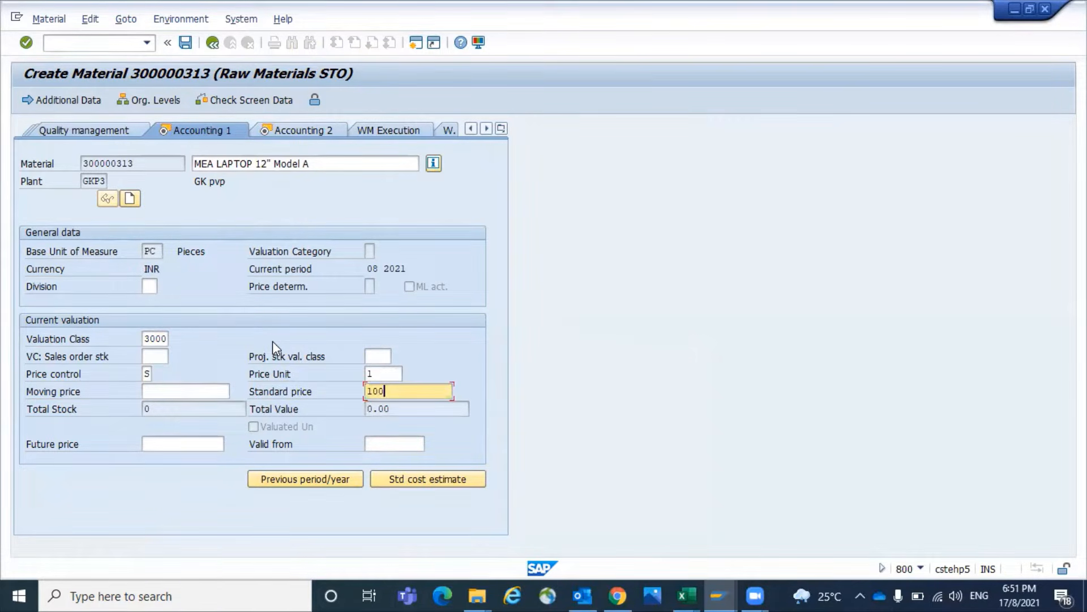
Confirm the Accounting 1 data and continue to the material's Accounting 2 view
key("shift+Tab")
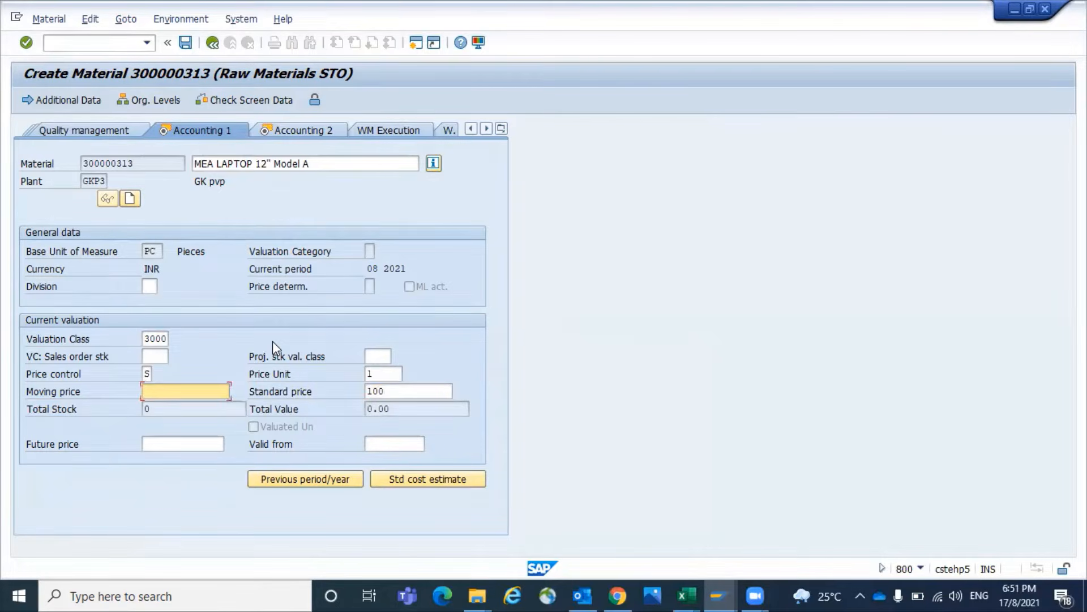
key("shift+Tab")
key("shift+Tab")
key("shift+Tab")
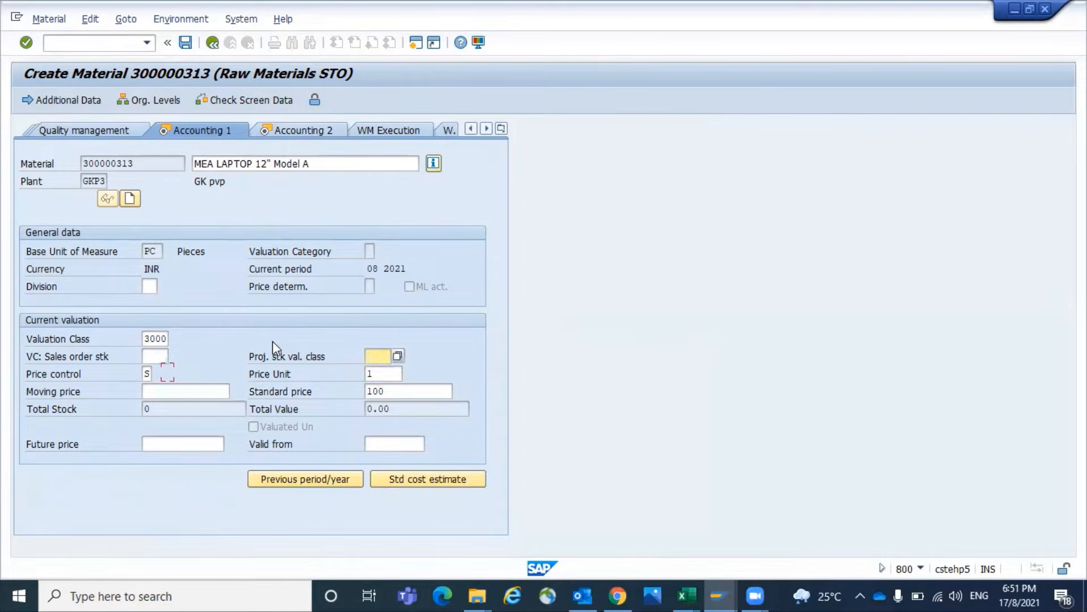
key("shift+Tab")
key("shift+Tab")
key("shift+Tab")
key("shift+Tab")
key("shift+Tab")
key("shift+Tab")
key("shift+Tab")
key("shift+Tab")
key("shift+Tab")
key("shift+Tab")
key("shift+Tab")
key("shift+Tab")
key("shift+Tab")
key("shift+Tab")
key("shift+Tab")
key("shift+Tab")
key("shift+Tab")
key("shift+Tab")
key("shift+Tab")
key("shift+Tab")
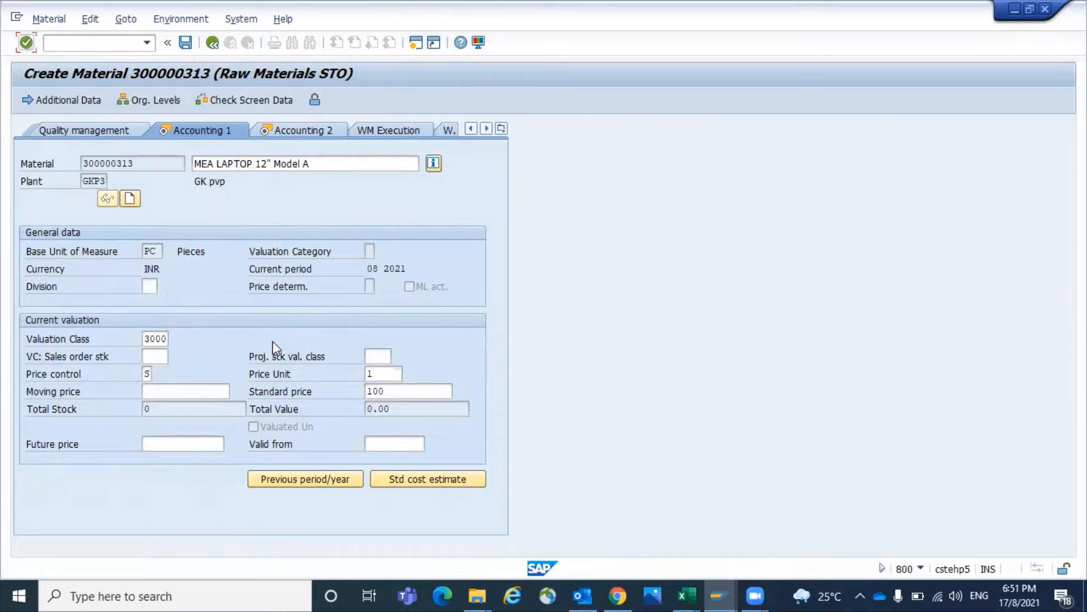
key("Return")
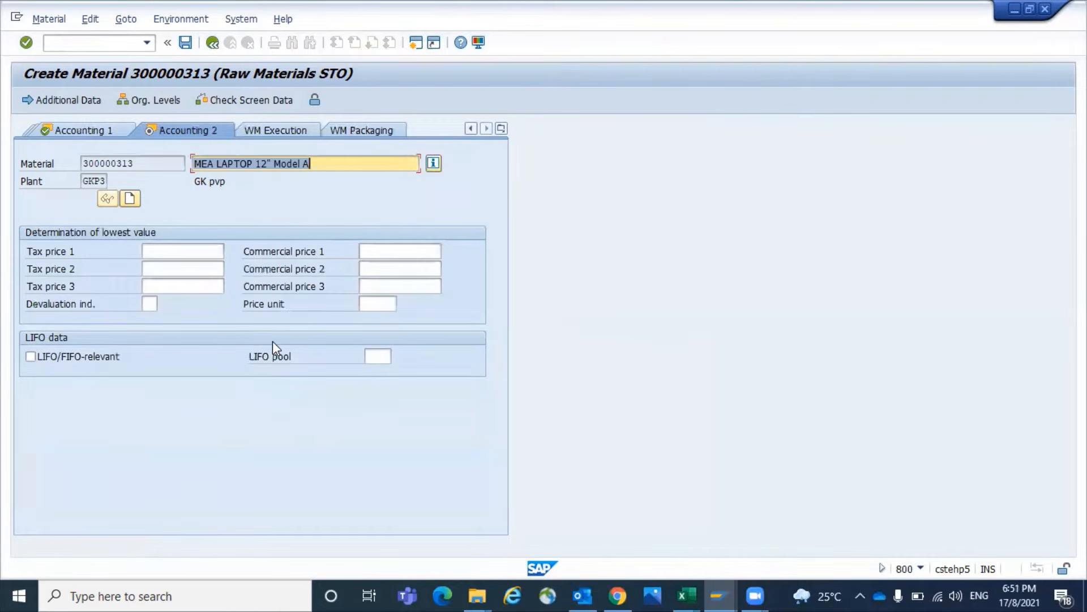
Confirm the Accounting 2 view and save the material to finish the MM01 recording
key("shift+Tab")
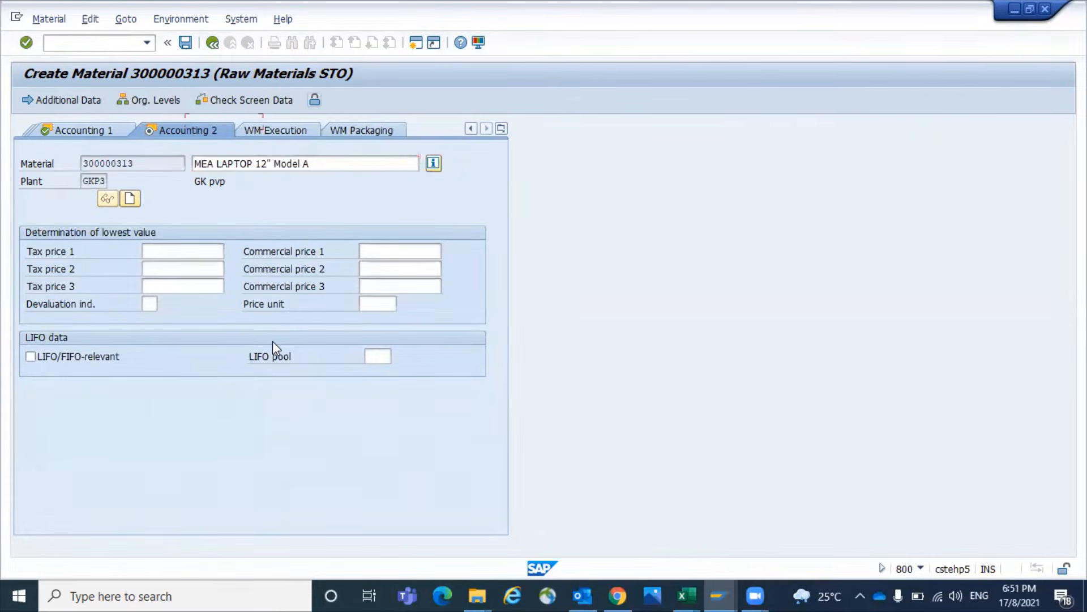
key("shift+Tab")
key("shift+Tab")
key("shift+Tab")
key("shift+Tab")
key("shift+Tab")
key("shift+Tab")
key("shift+Tab")
key("shift+Tab")
key("shift+Tab")
key("shift+Tab")
key("Return")
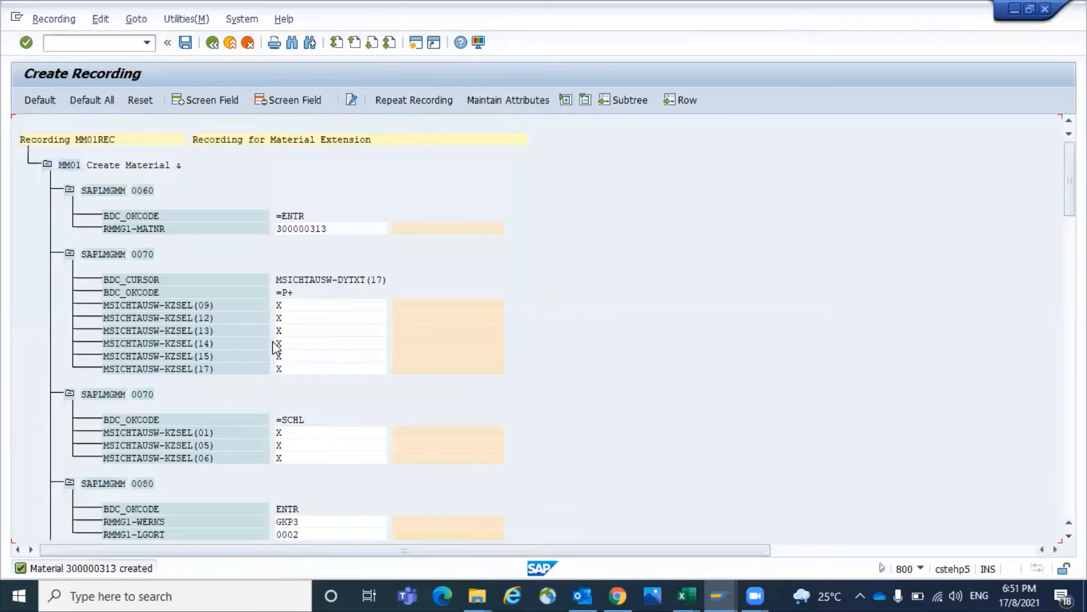
Apply the default field names to all fields of recording MM01REC, then leave it and save the changes
left_click(85, 100)
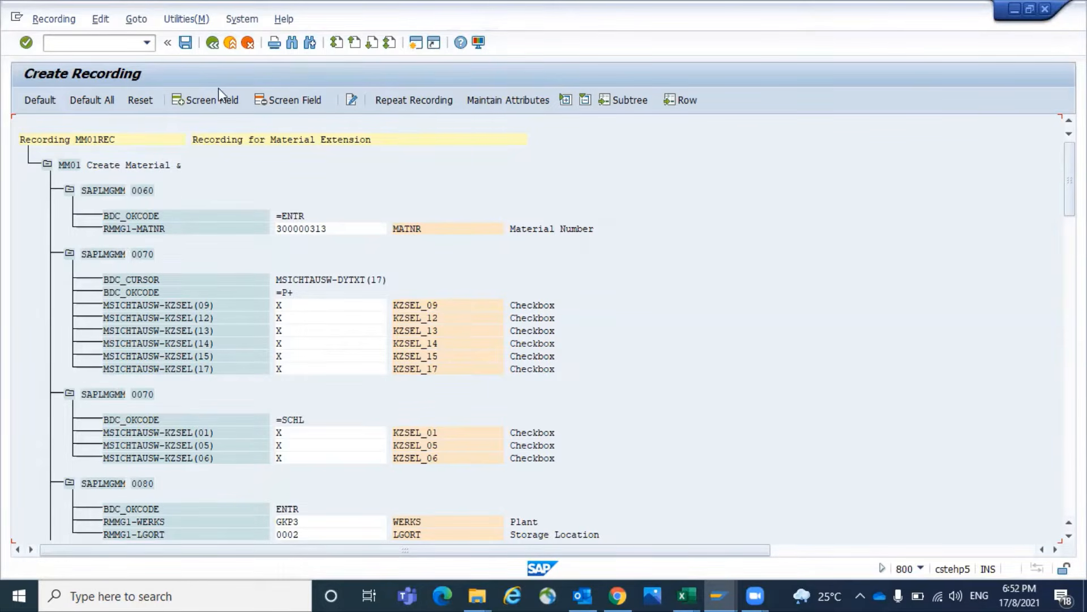
left_click(213, 43)
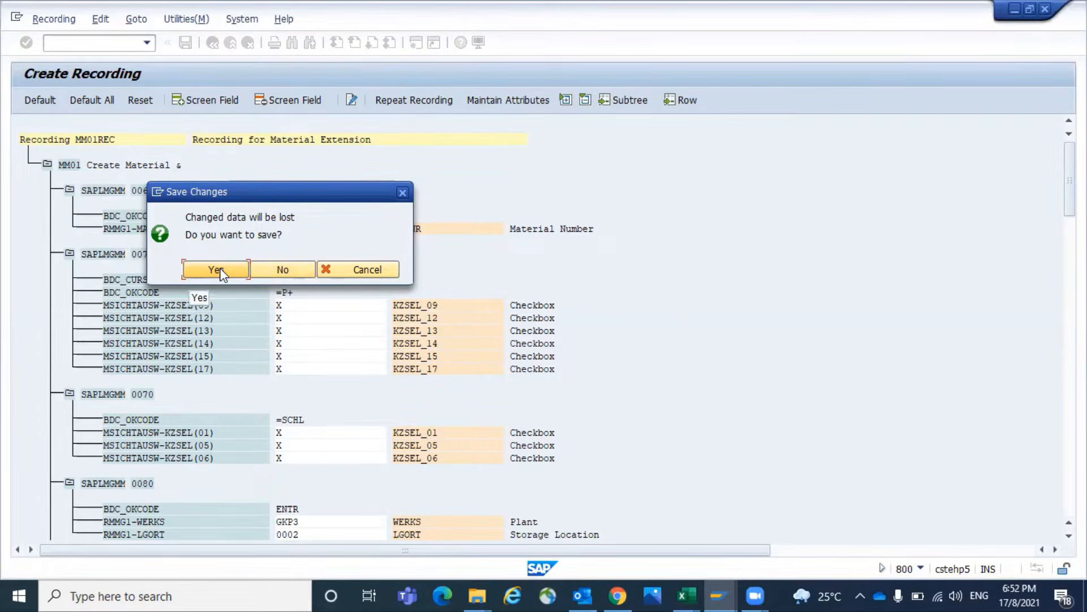
left_click(220, 270)
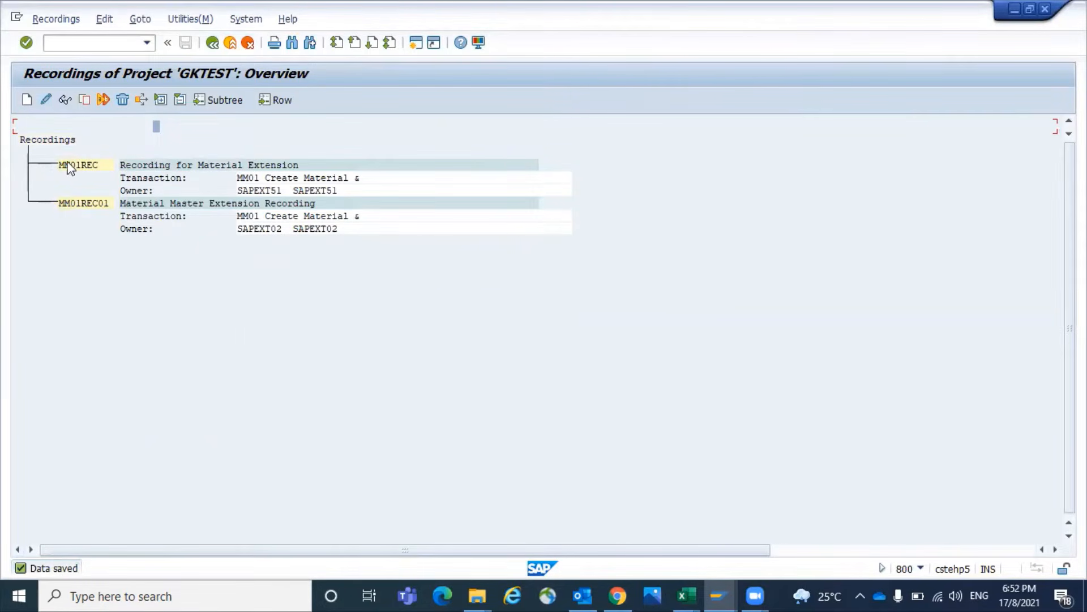
Return to the attributes of object MATMASTER, assign MM01REC as its batch input recording and save
left_click(212, 44)
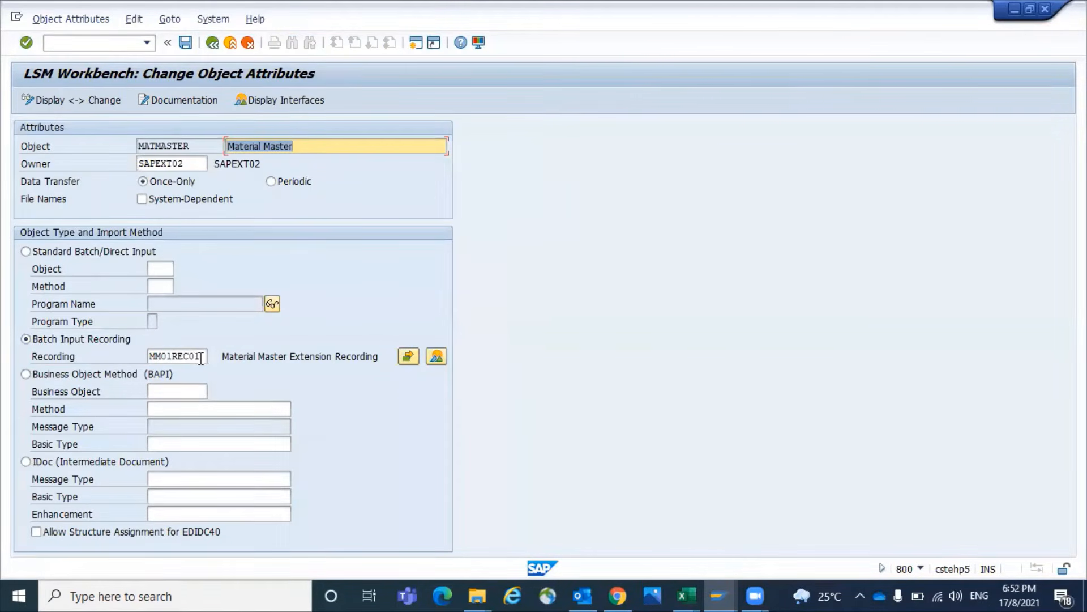
left_click(201, 358)
left_click(212, 358)
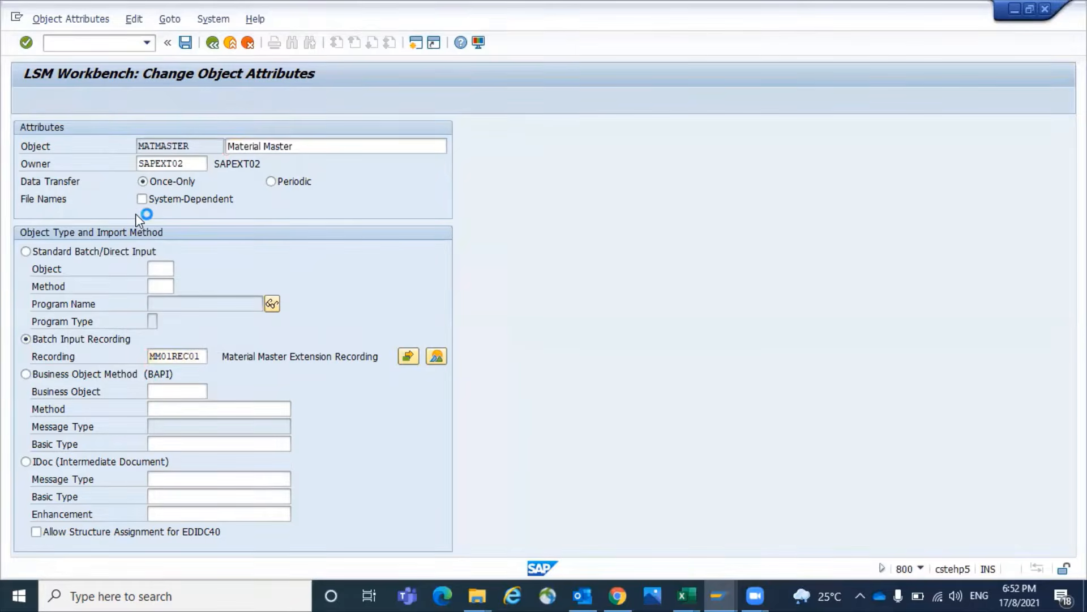
double_click(48, 224)
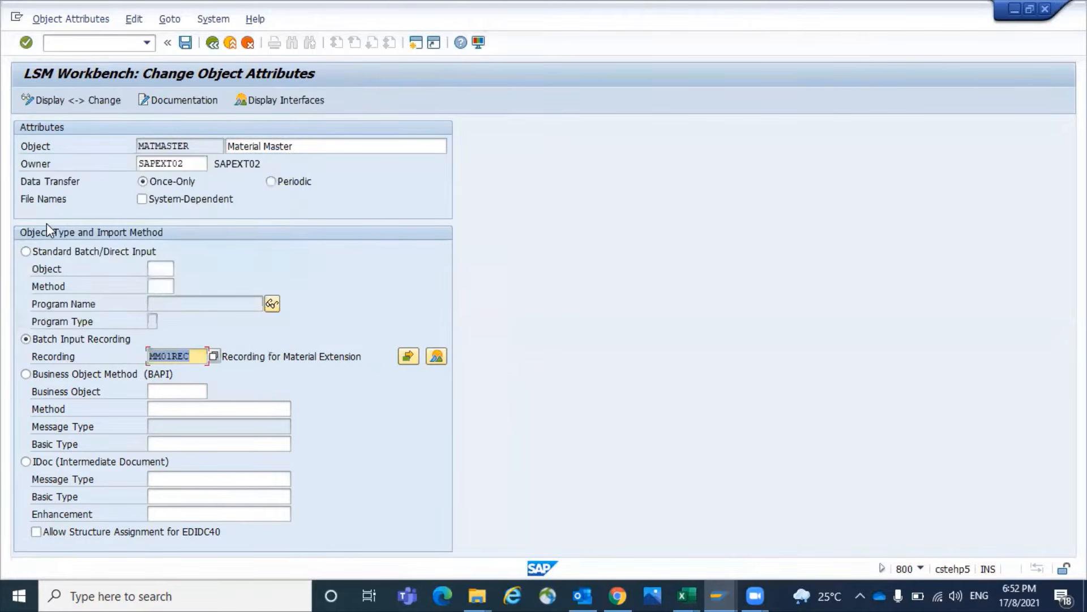
left_click(186, 44)
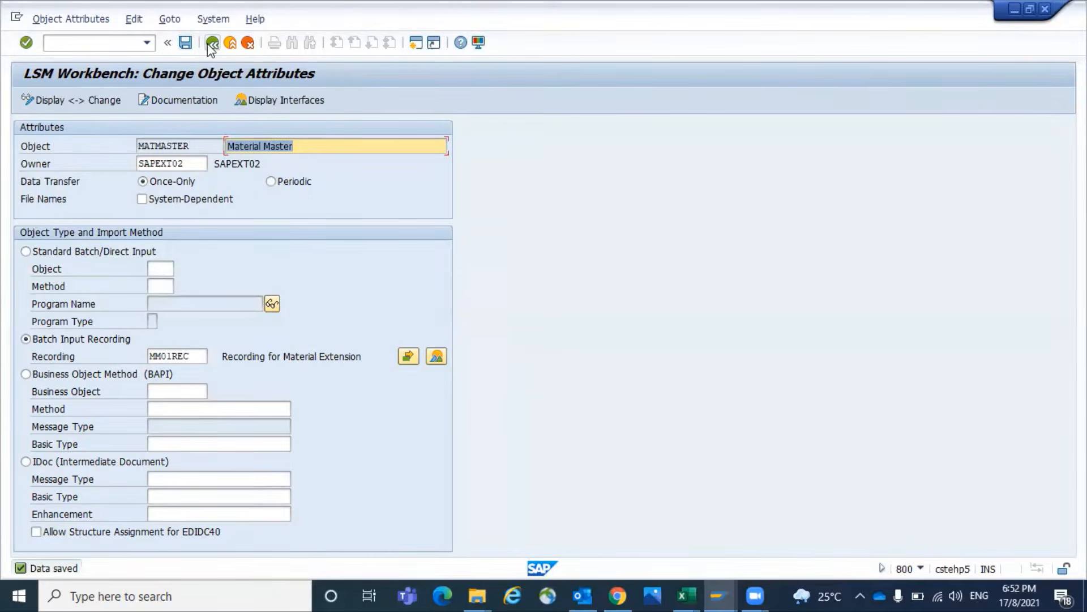
Return to the process steps, open the source structures of object MATMASTER and switch them to display mode
left_click(211, 46)
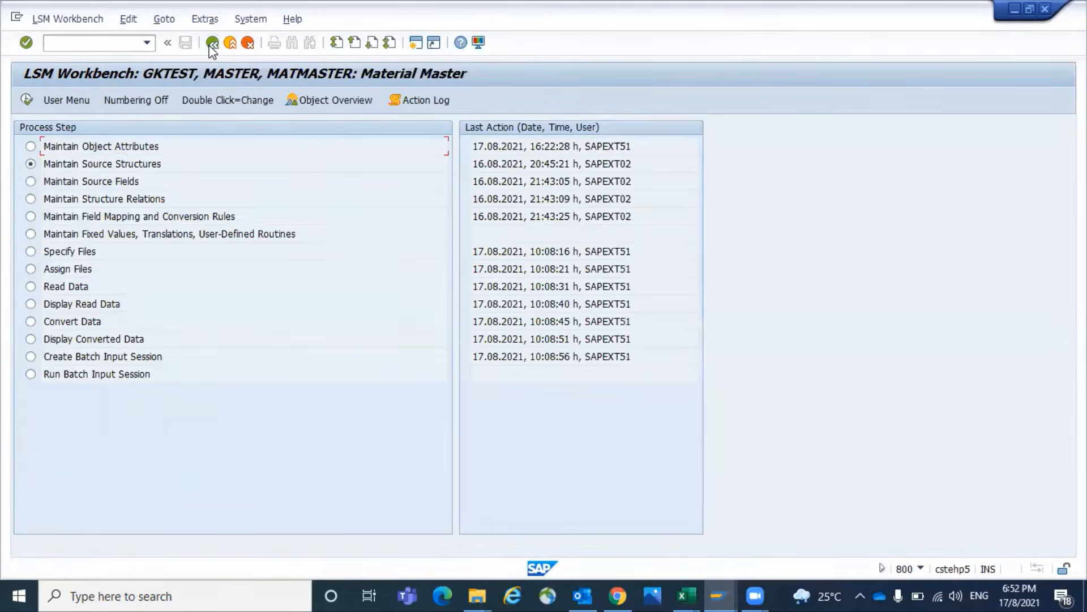
left_click(27, 98)
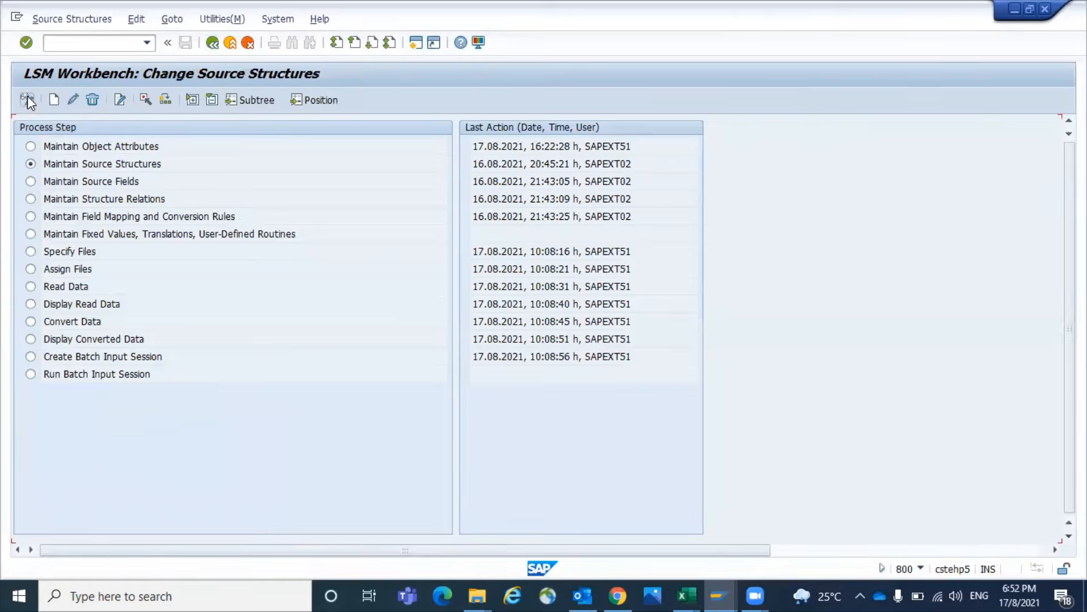
left_click(26, 99)
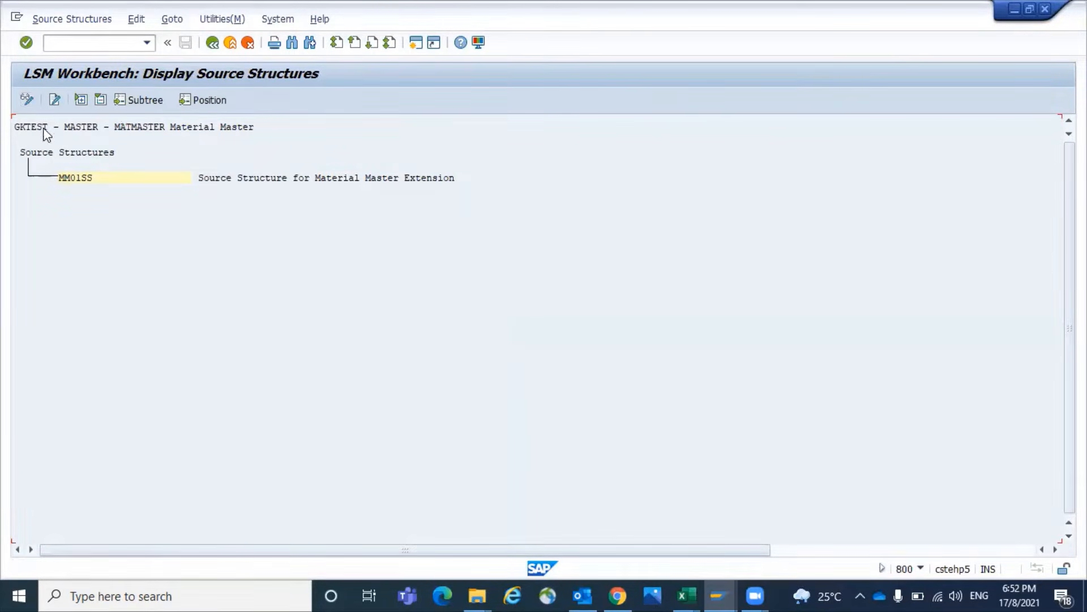
Switch the source structures to change mode, delete source structure MM01SS and save
left_click(27, 102)
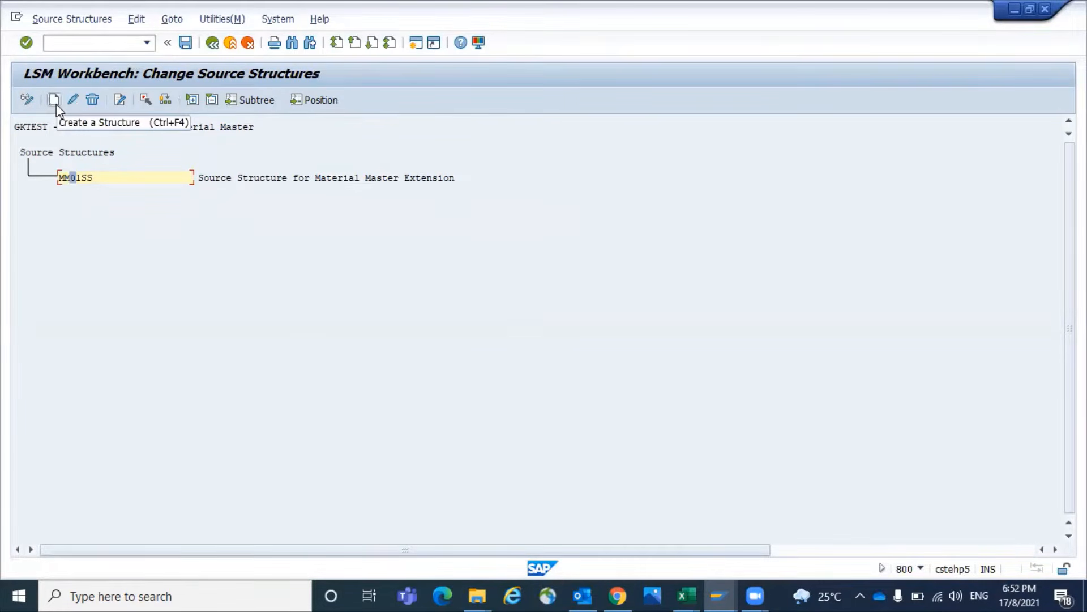
left_click(93, 102)
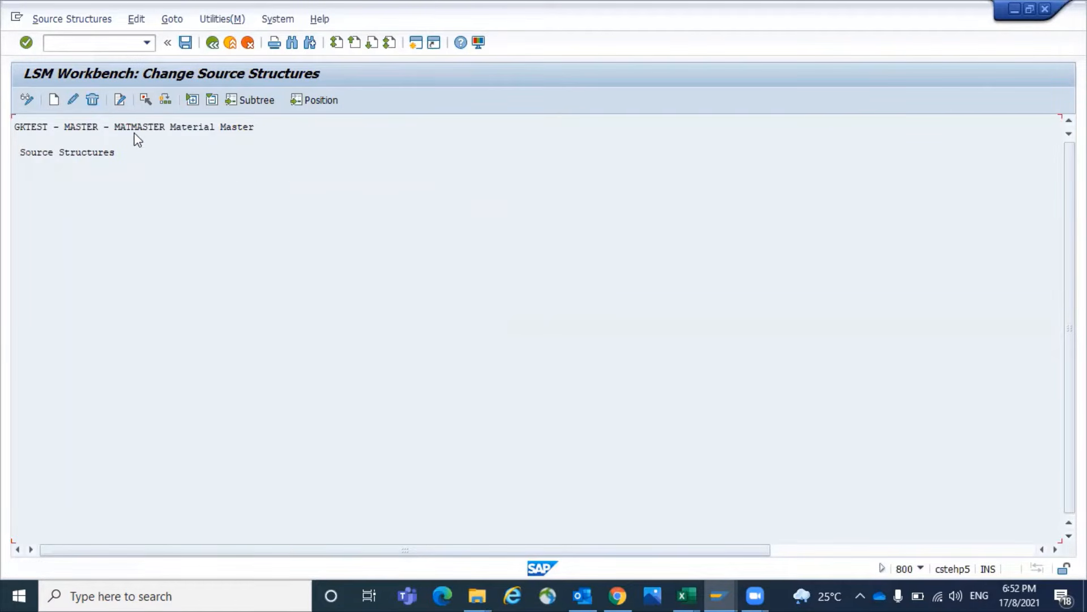
left_click(189, 46)
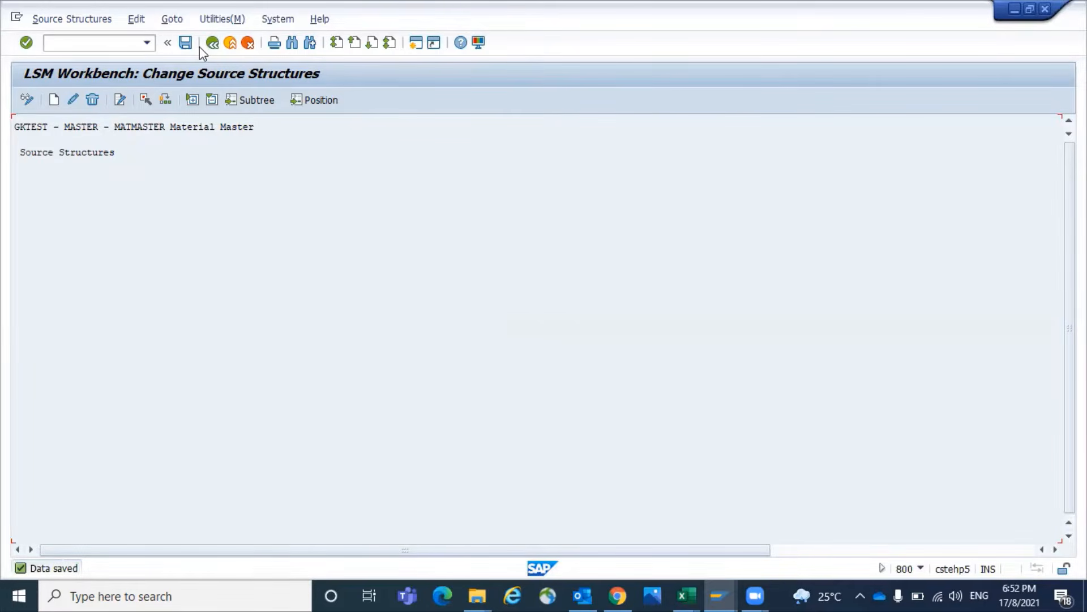
Create source structure MM01SS01 with the description "Source Structure for Material Extension" and save it
left_click(54, 99)
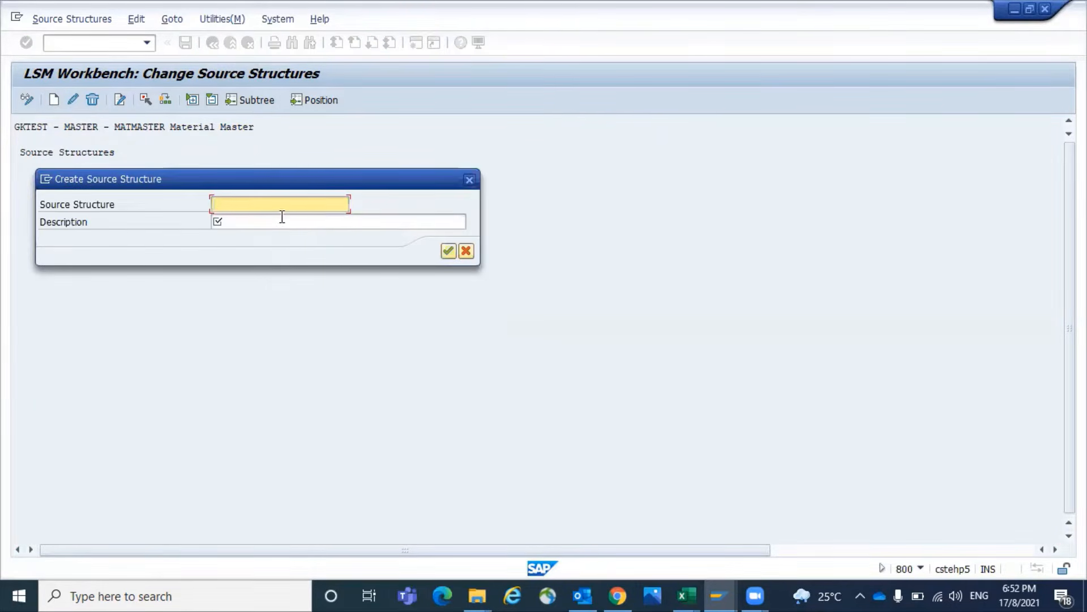
key("BackSpace")
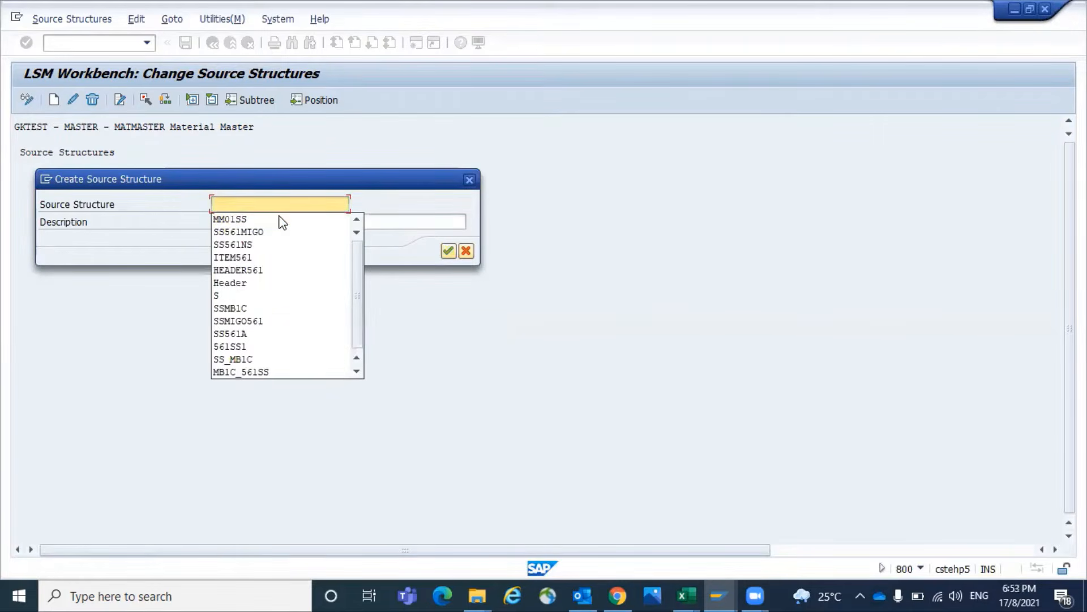
type("MM01")
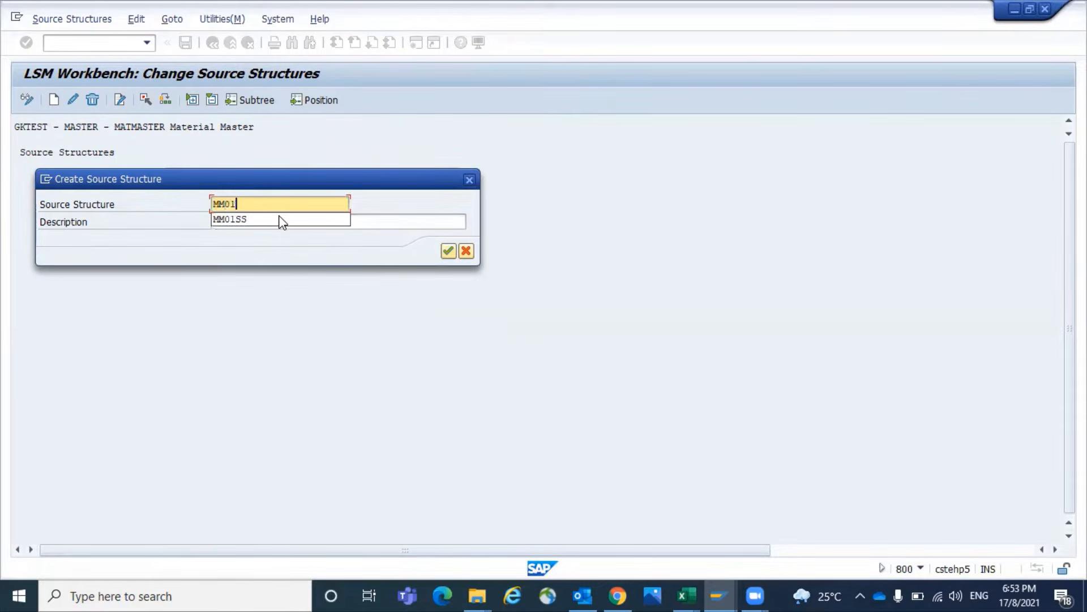
left_click(282, 221)
key("Tab")
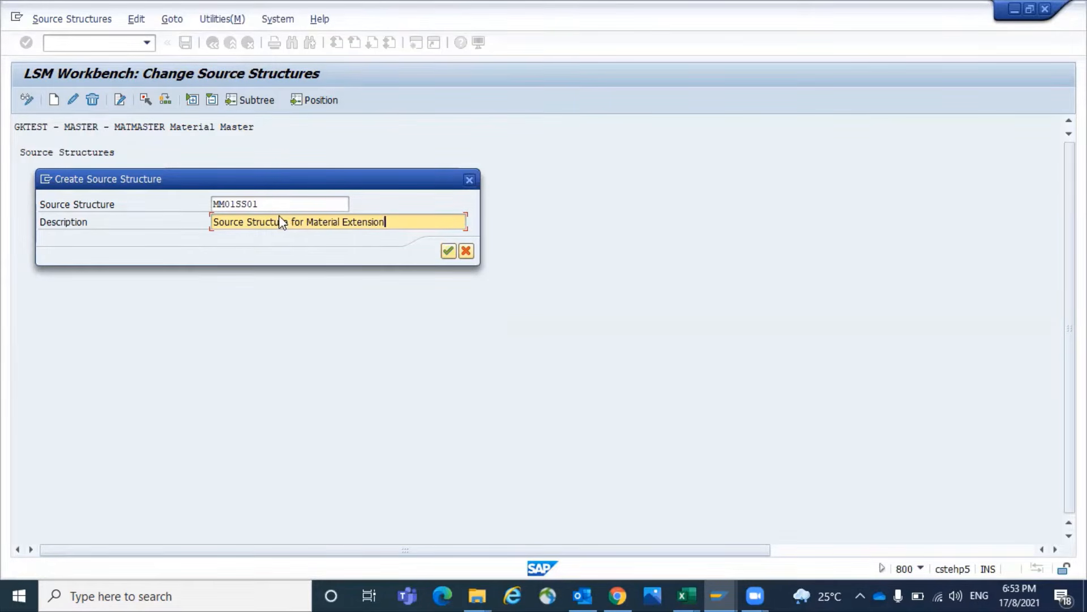
key("Return")
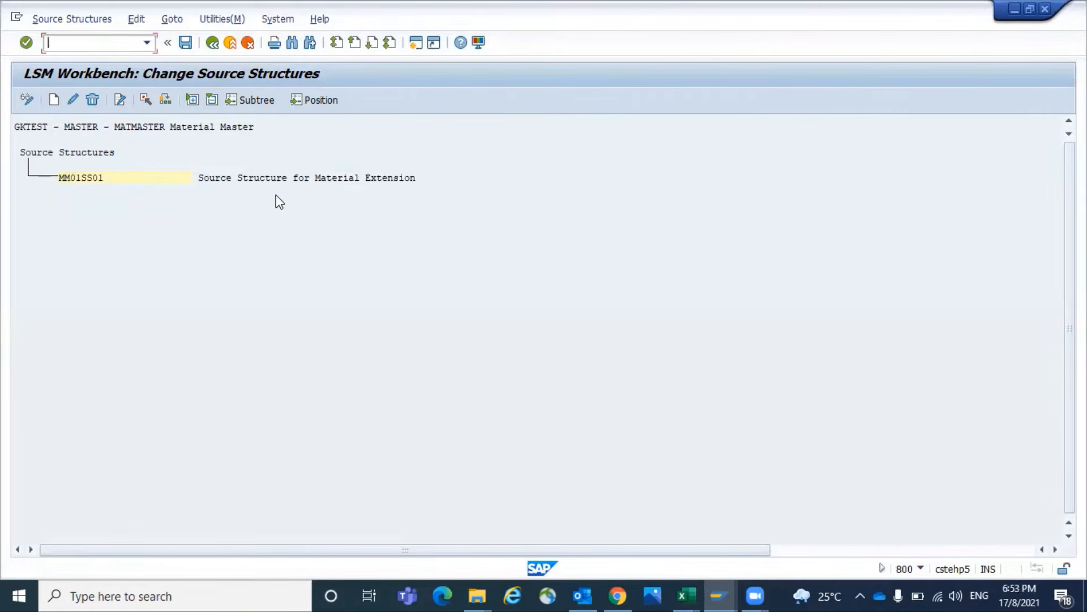
key("ctrl+s")
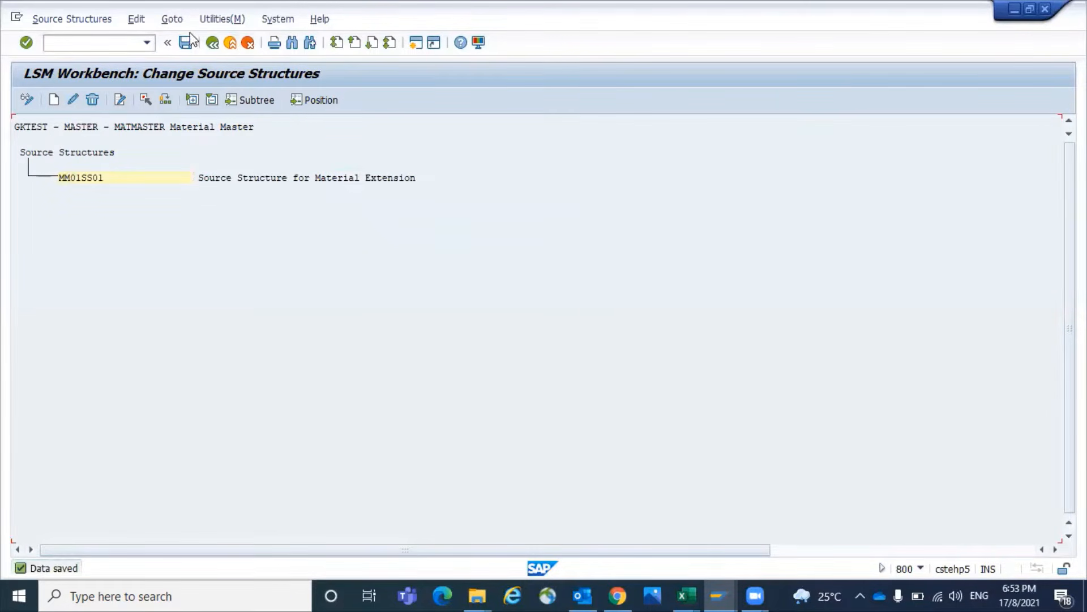
Return to the process steps of MATMASTER and open its object overview in table format
left_click(213, 43)
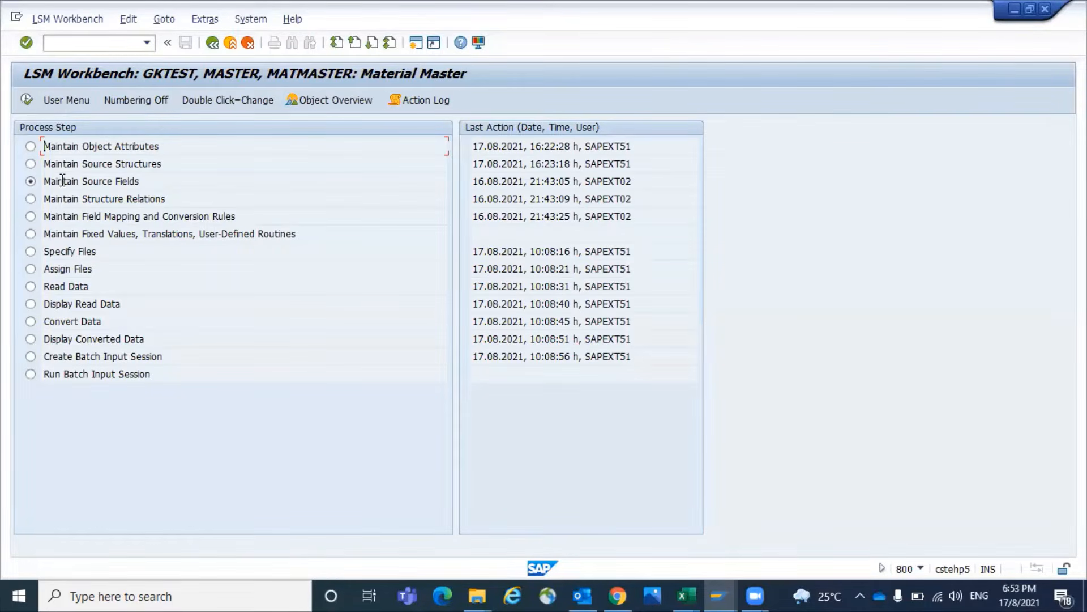
left_click(348, 101)
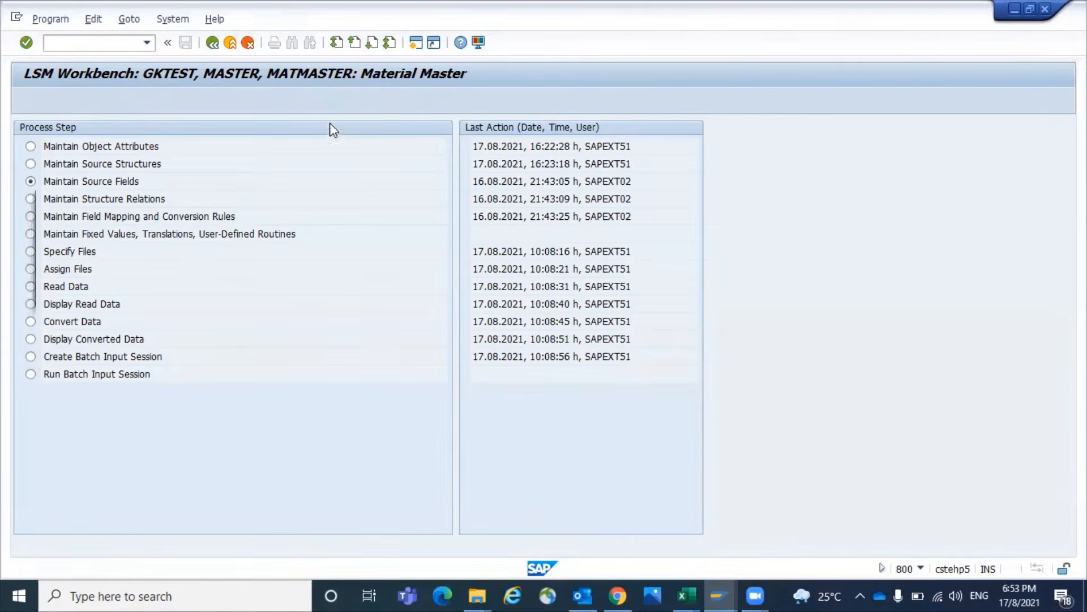
left_click(283, 256)
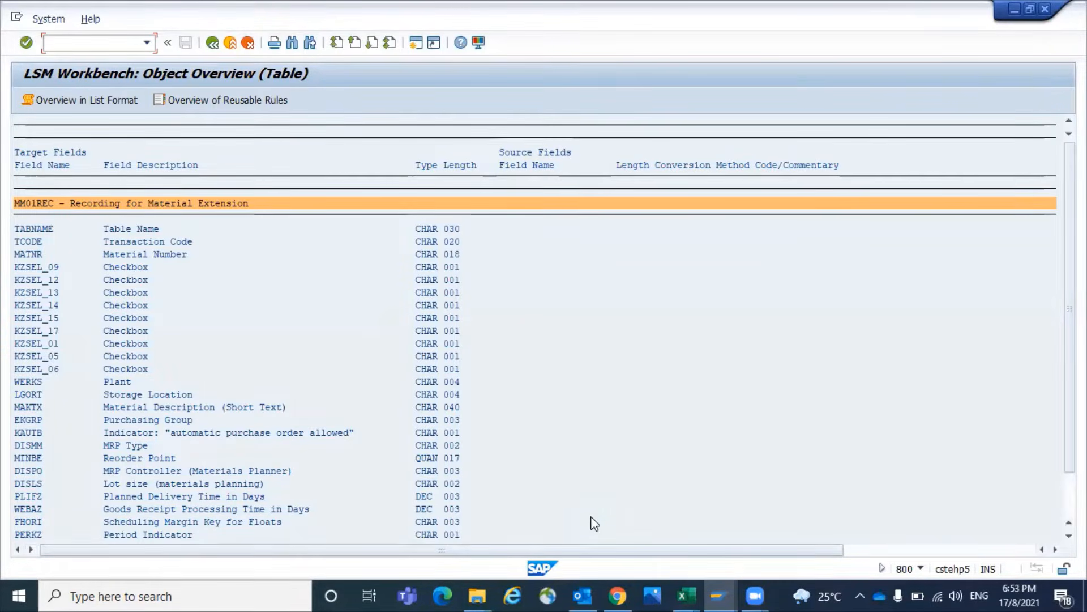
Create a new Excel worksheet named MM01_EXT on the desktop and open it in Excel
key("super+d")
right_click(401, 194)
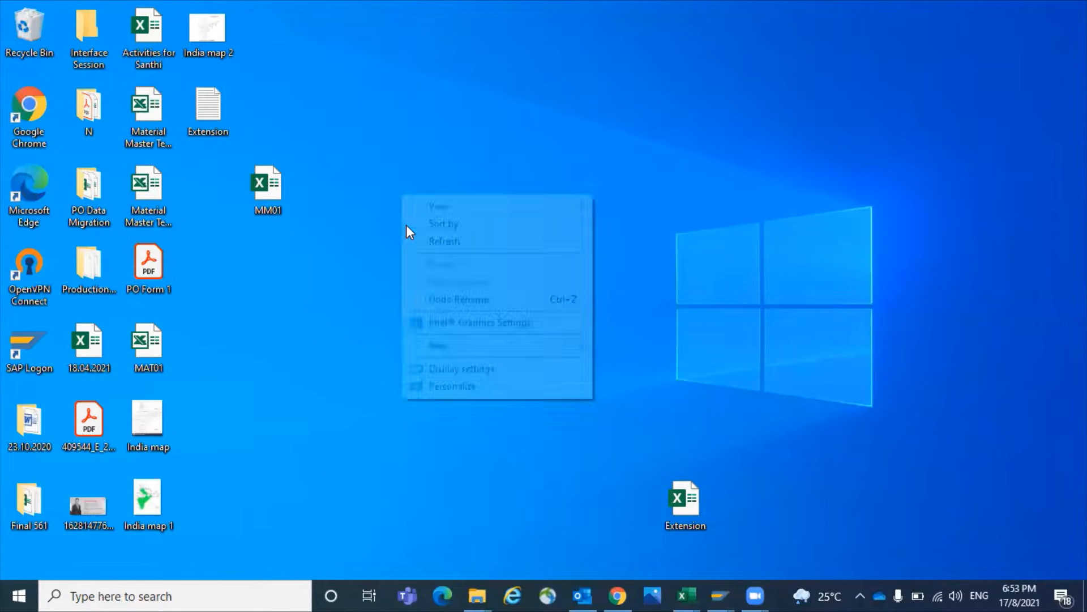
mouse_move(531, 347)
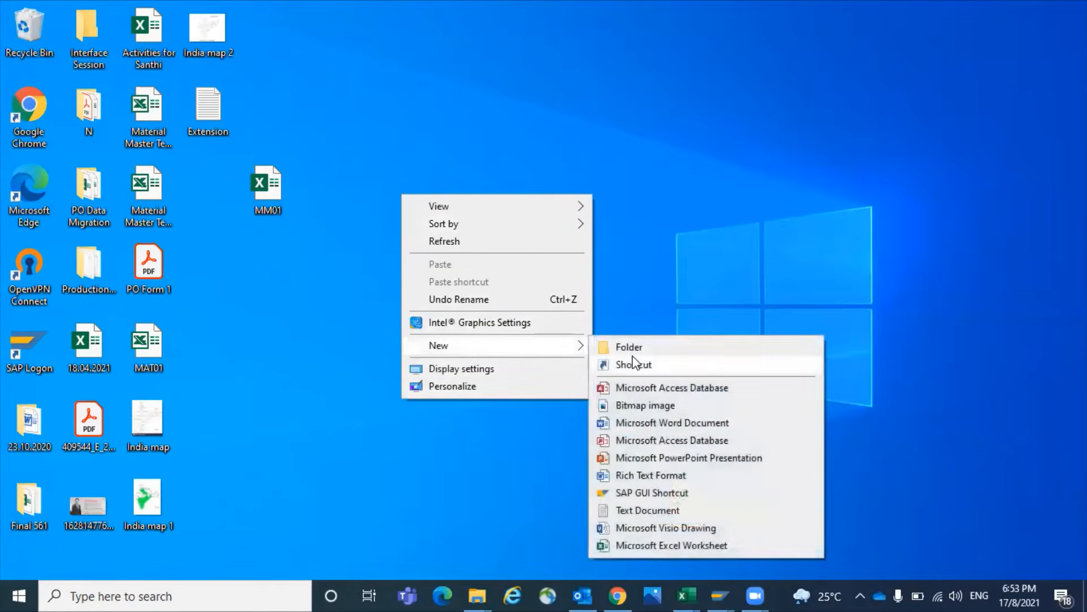
left_click(659, 545)
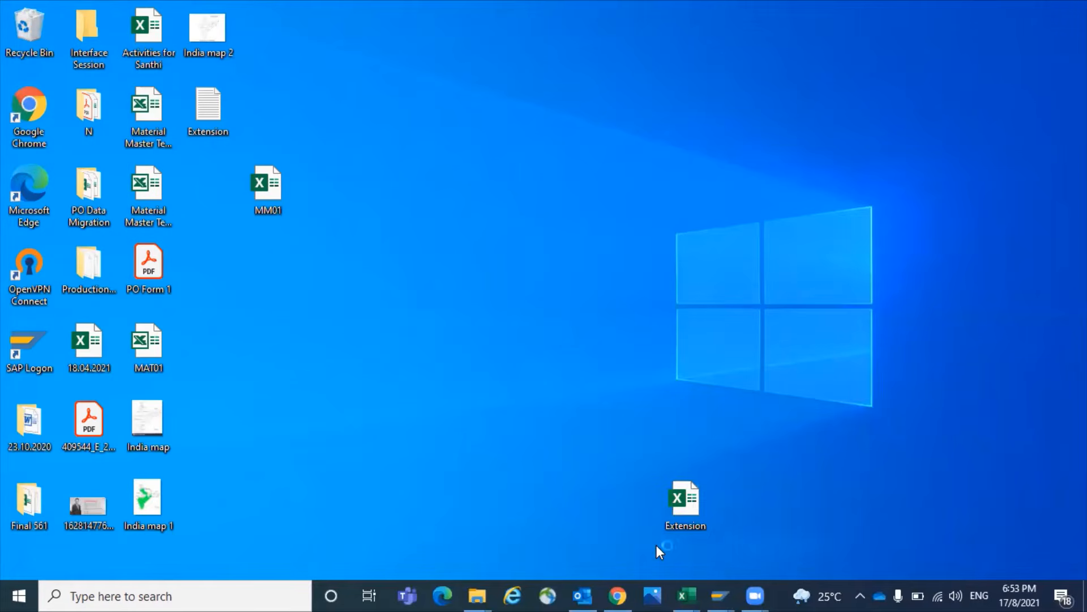
type("MM")
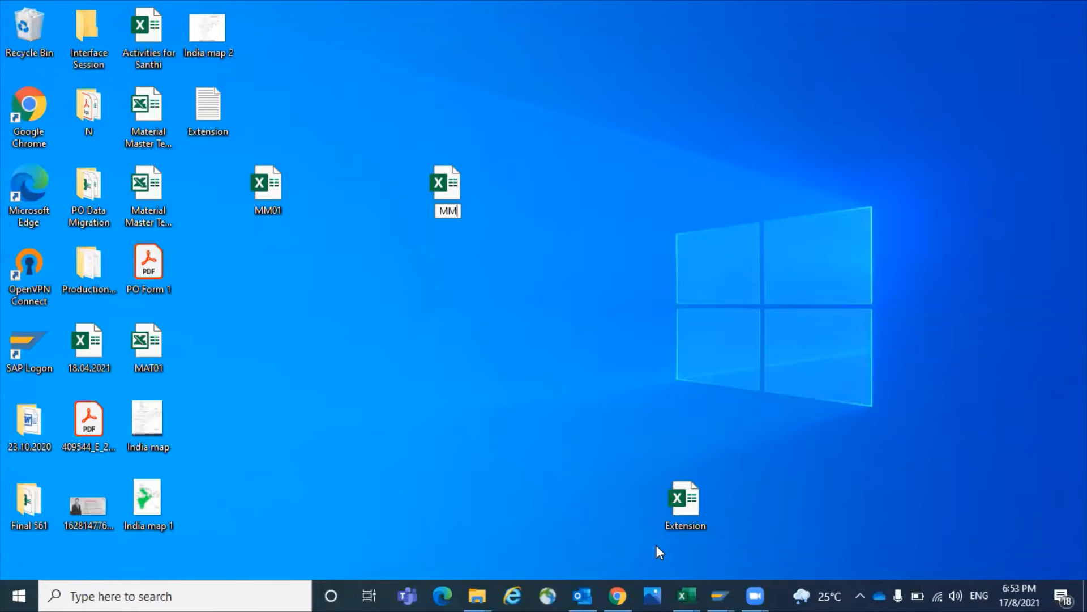
type("01_EXT")
key("Return")
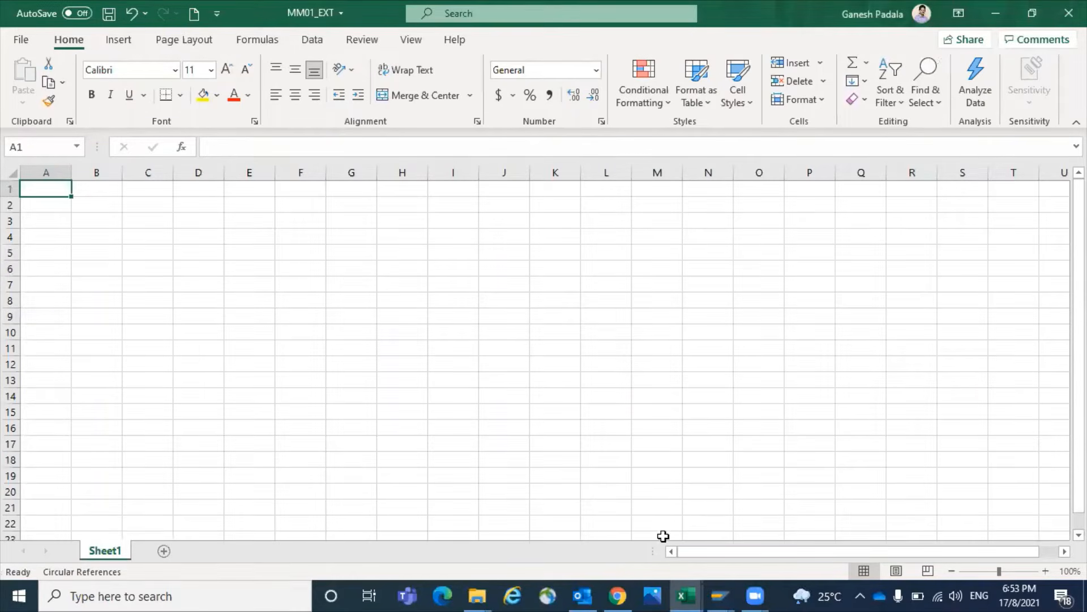
Close the FSM_PA Build dependency workbook and return to the MM01_EXT workbook
mouse_move(685, 595)
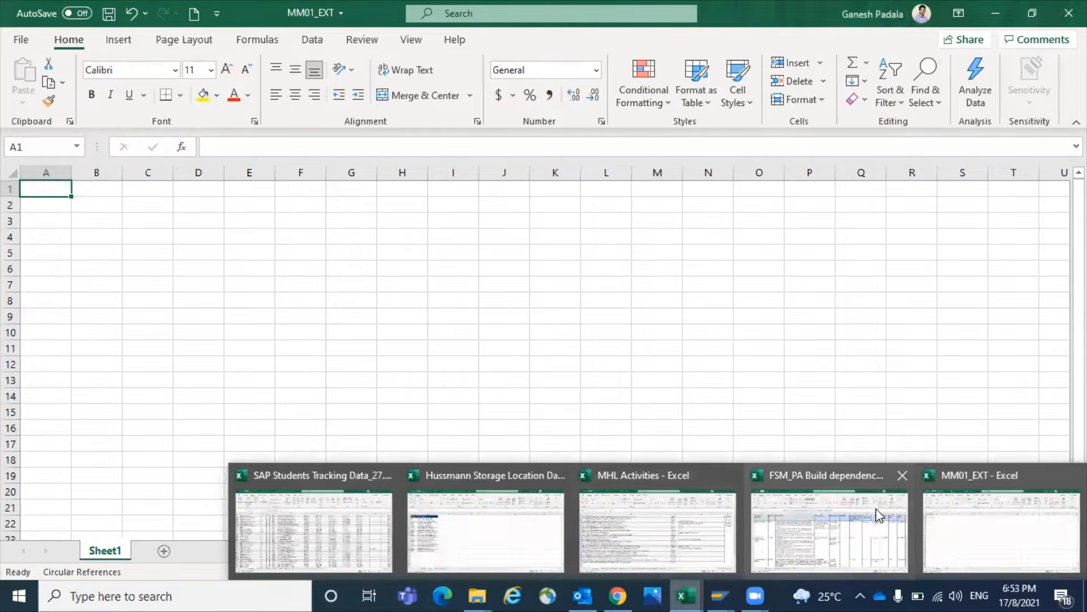
left_click(902, 475)
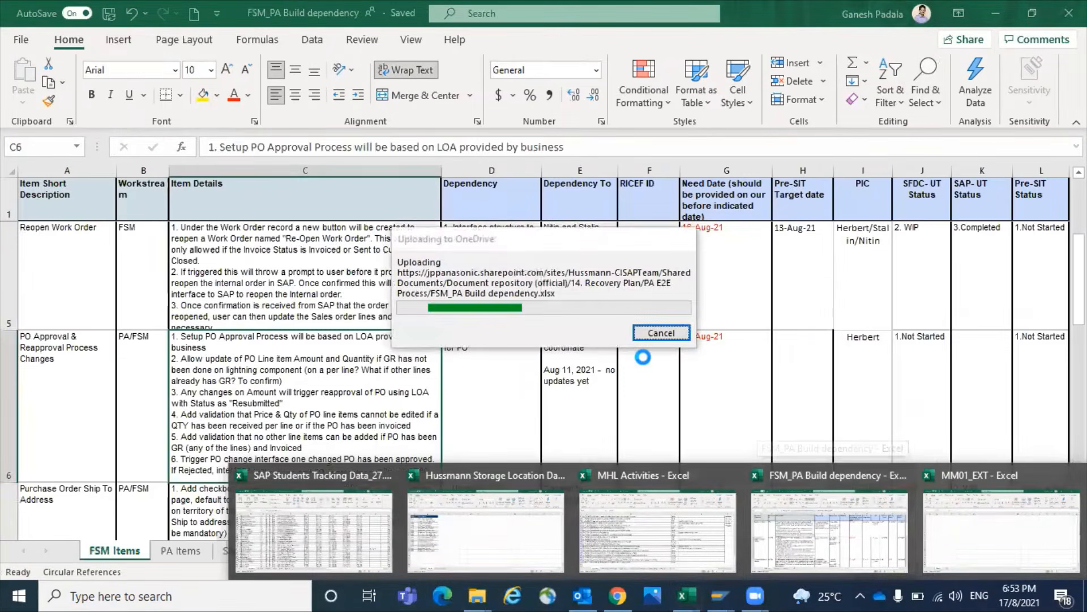
left_click_drag(148, 272, 136, 281)
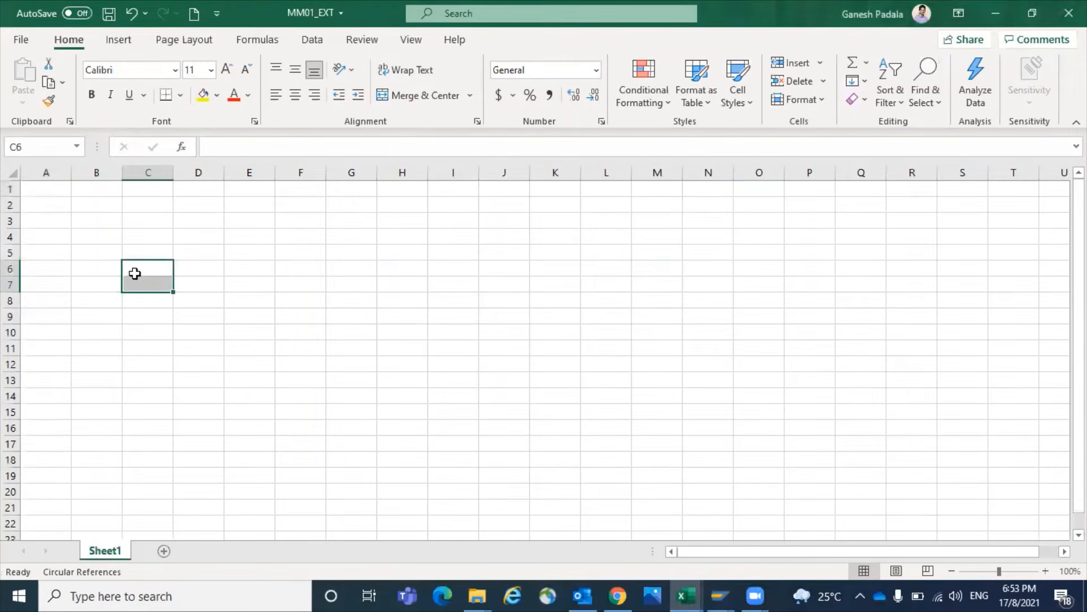
Copy the target field rows MATNR through PERKZ from the SAP object overview into MM01_EXT, starting at cell A1
left_click(44, 193)
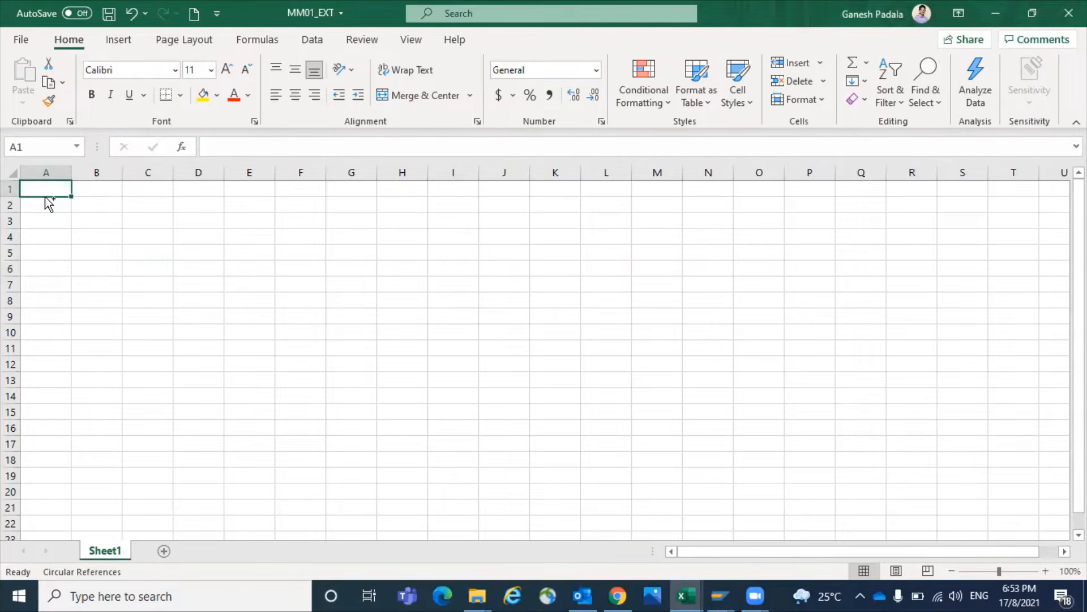
key("alt+Tab")
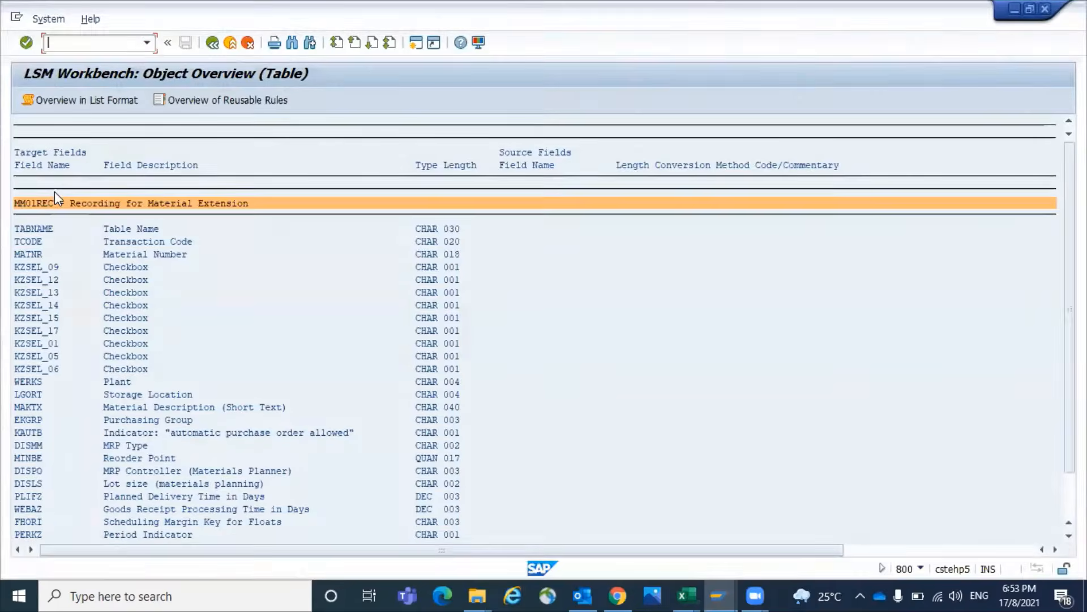
key("alt+Tab")
key("alt+Tab")
left_click_drag(15, 254, 514, 543)
key("ctrl+c")
key("alt+Tab")
key("ctrl+v")
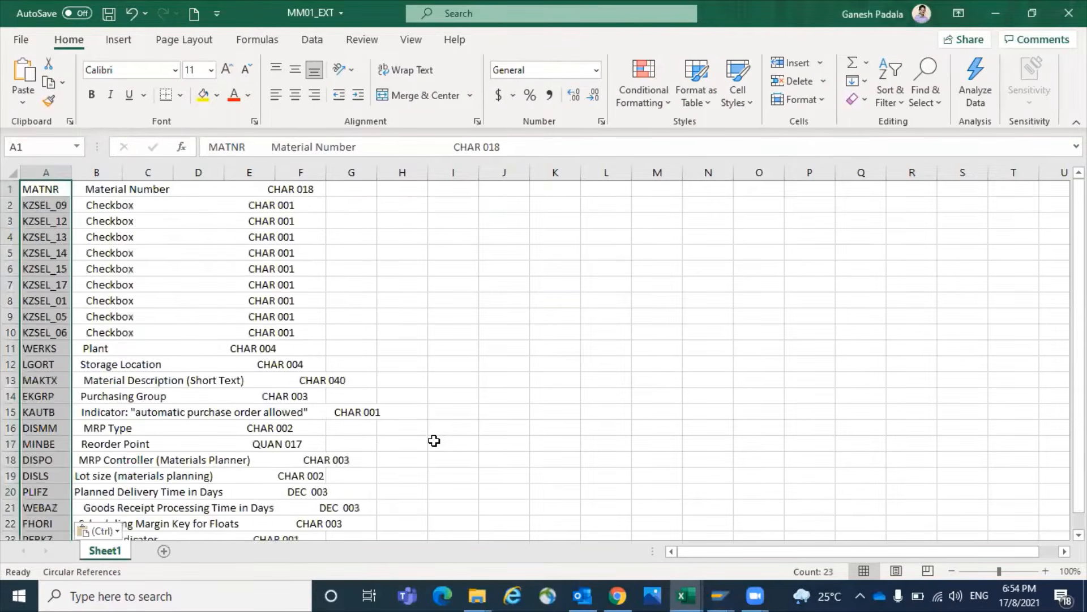
Copy the remaining target field rows IPRKZ through STPRS from the SAP object overview into MM01_EXT, starting at cell A24
scroll(434, 440, "down", 5)
left_click(36, 318)
key("alt+Tab")
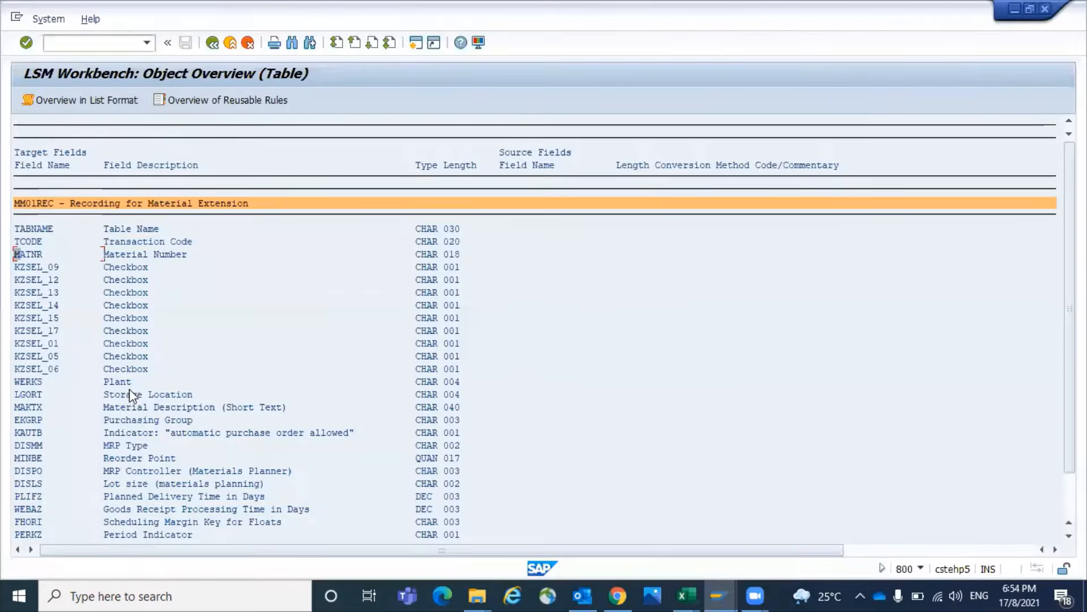
scroll(172, 450, "down", 5)
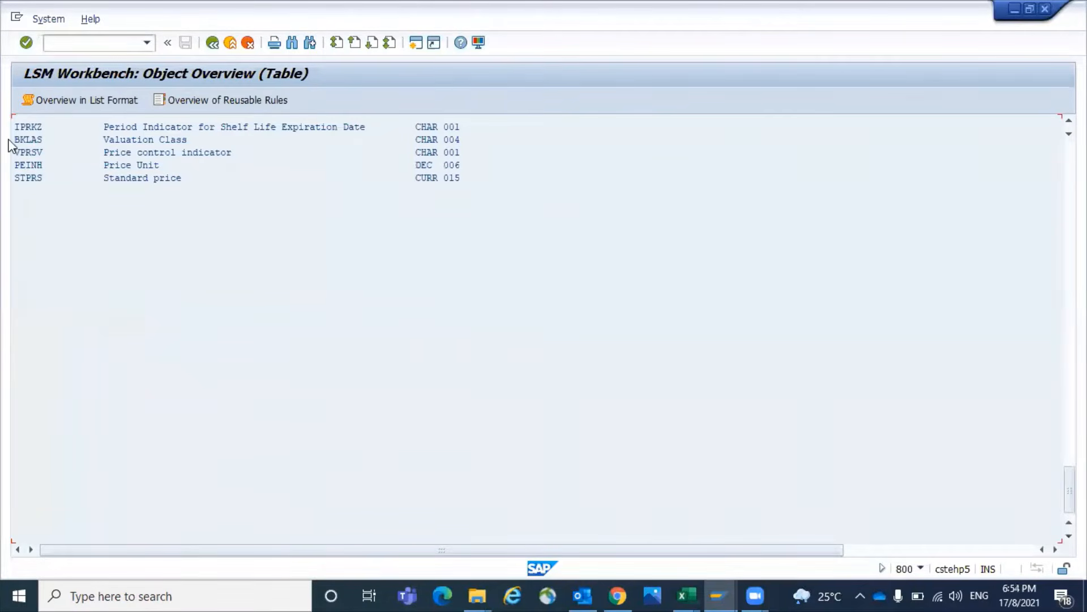
key("alt+Tab")
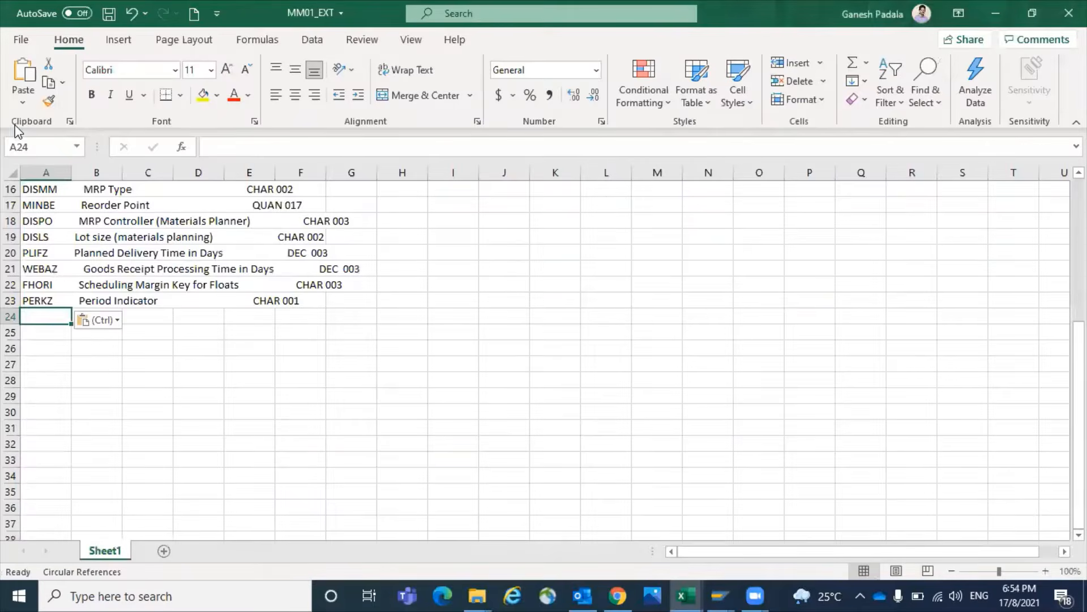
key("alt+Tab")
key("ctrl+y")
left_click_drag(17, 123, 575, 240)
key("ctrl+c")
key("alt+Tab")
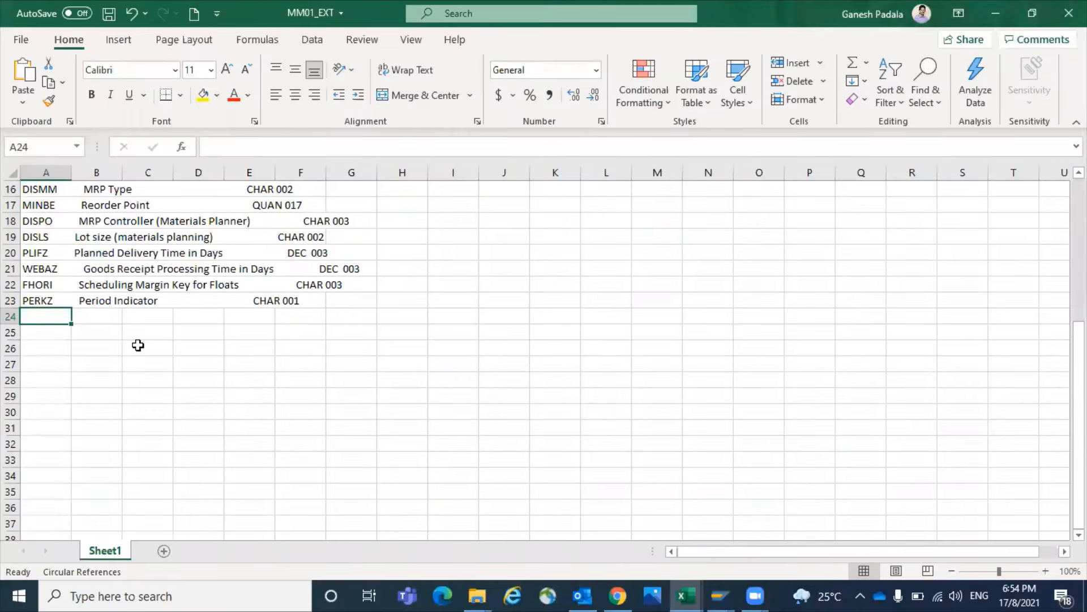
key("ctrl+v")
Split column A into separate columns with Text to Columns, using fixed width and the General data format
scroll(153, 329, "up", 5)
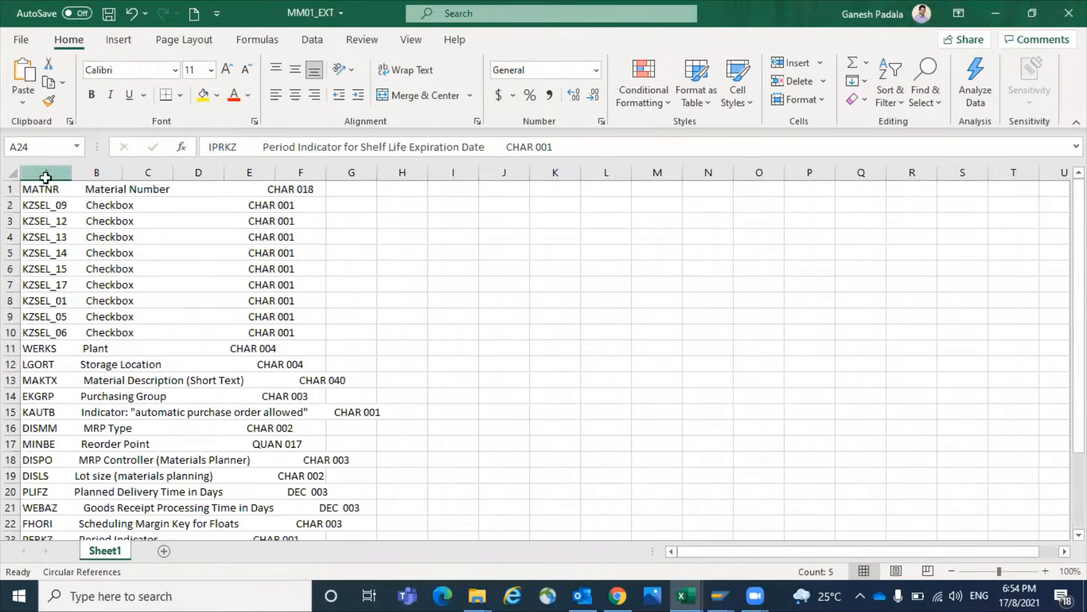
left_click(46, 178)
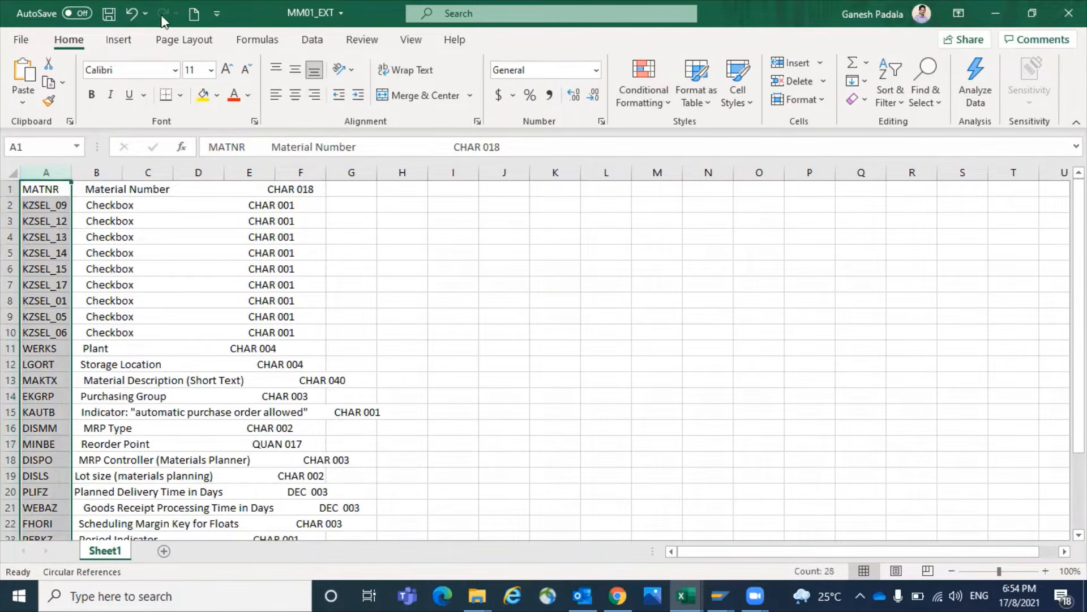
left_click(312, 40)
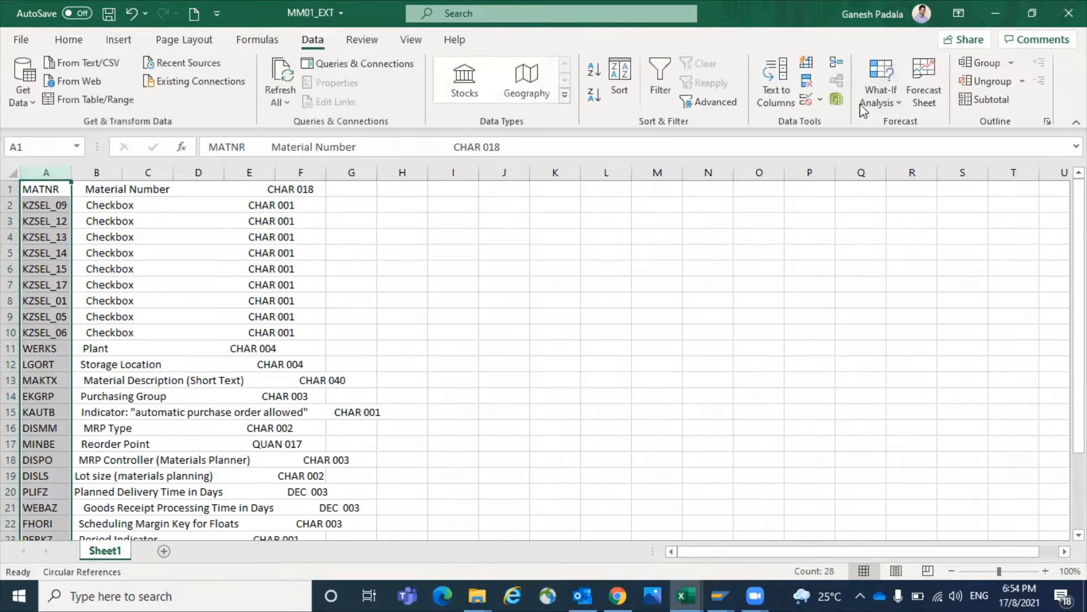
left_click(783, 96)
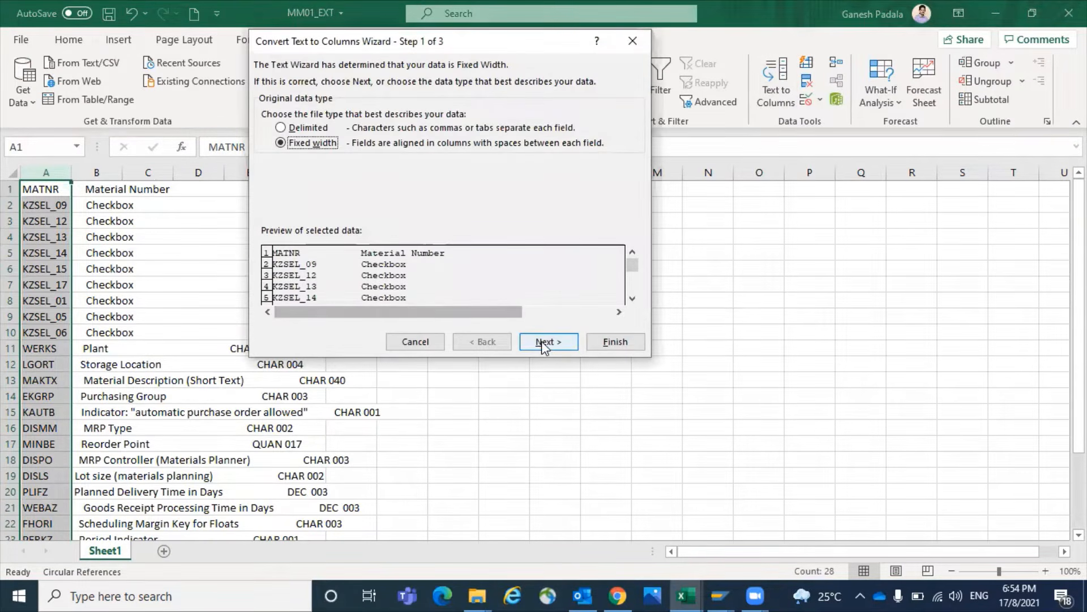
left_click(547, 342)
left_click(549, 342)
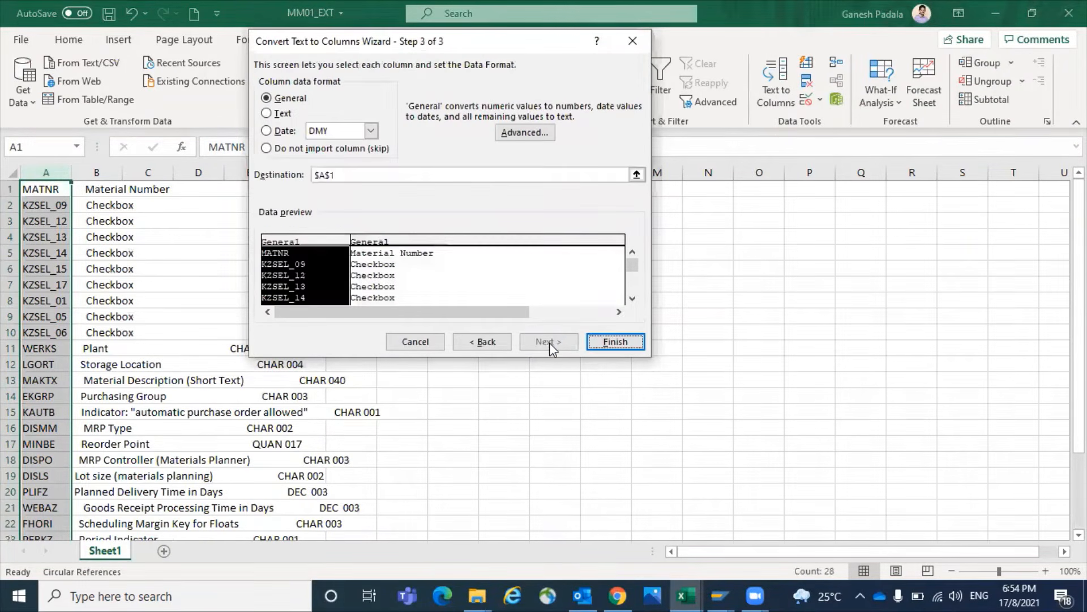
left_click(613, 342)
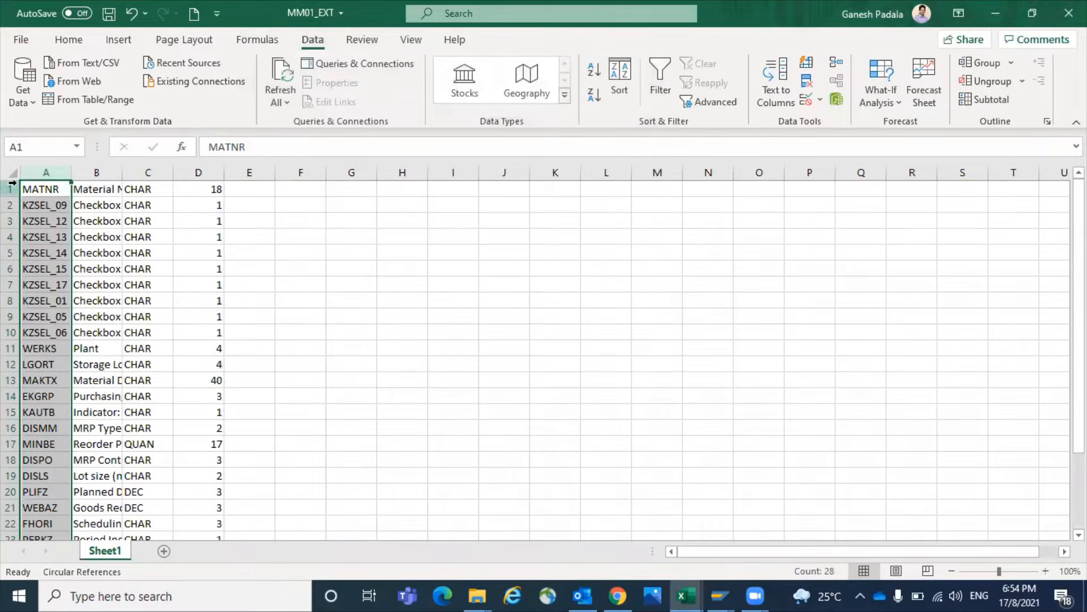
Autofit the width of all columns in the sheet to their contents and deselect them
left_click(10, 173)
double_click(71, 172)
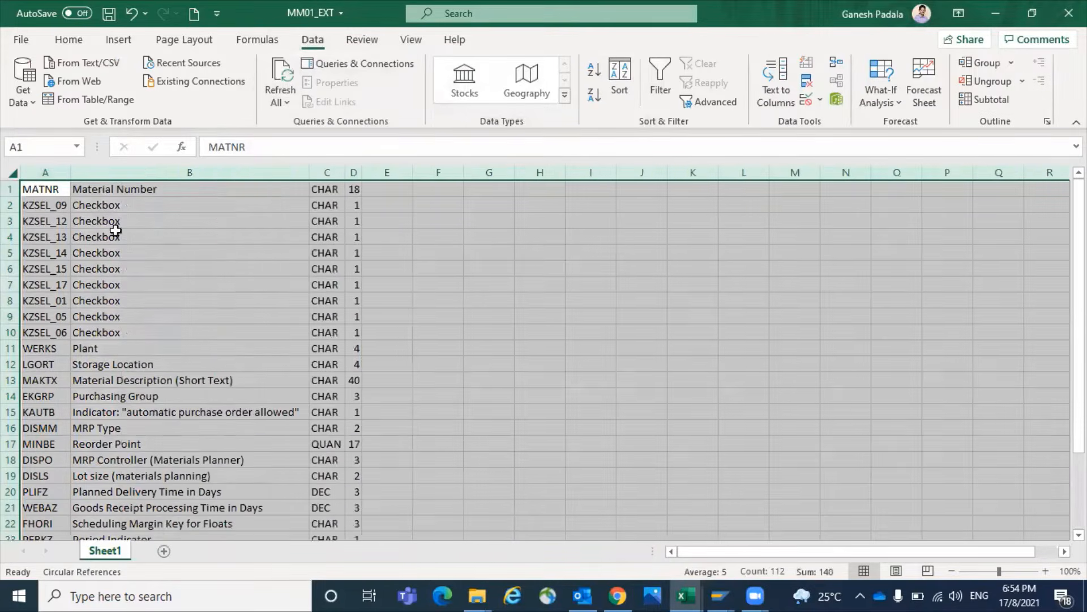
left_click(440, 250)
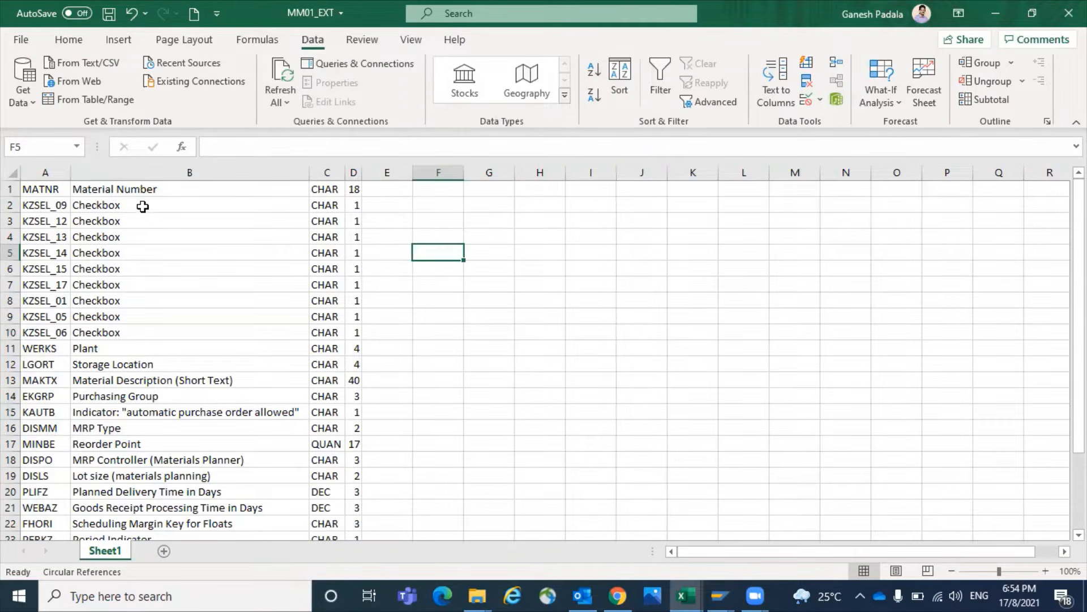
Copy the field names in column A to column I
left_click(46, 169)
key("ctrl+c")
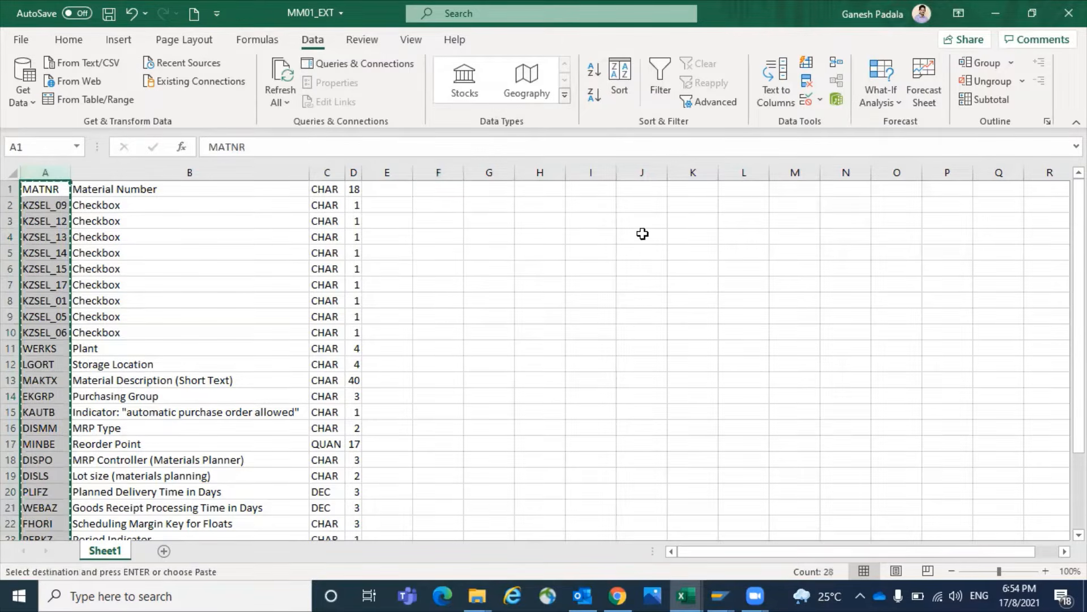
left_click(576, 172)
key("ctrl+v")
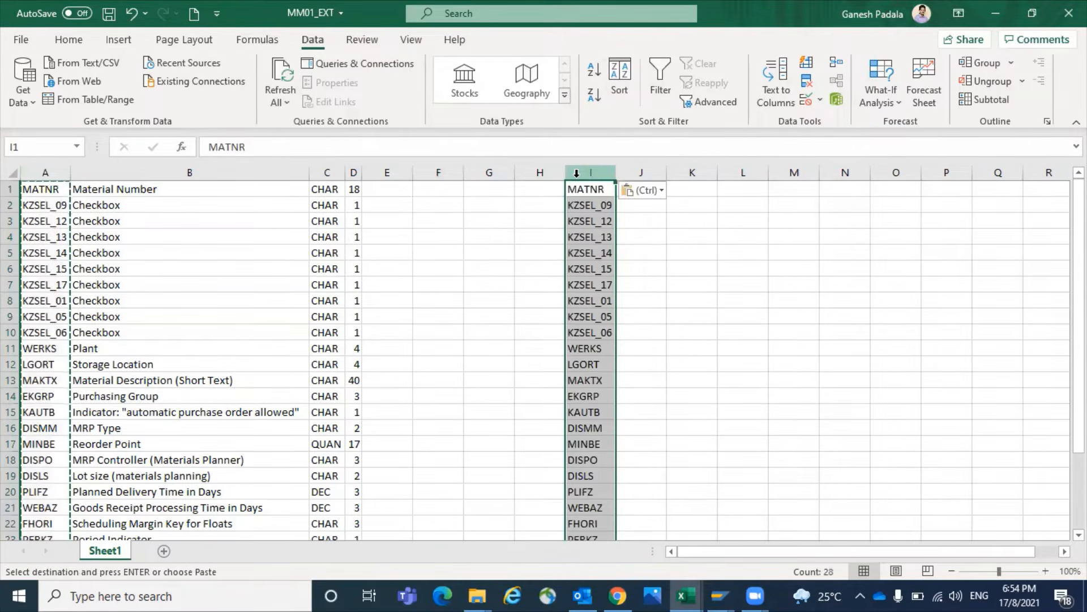
Copy the field types and lengths in columns C and D to columns J and K
left_click(325, 171)
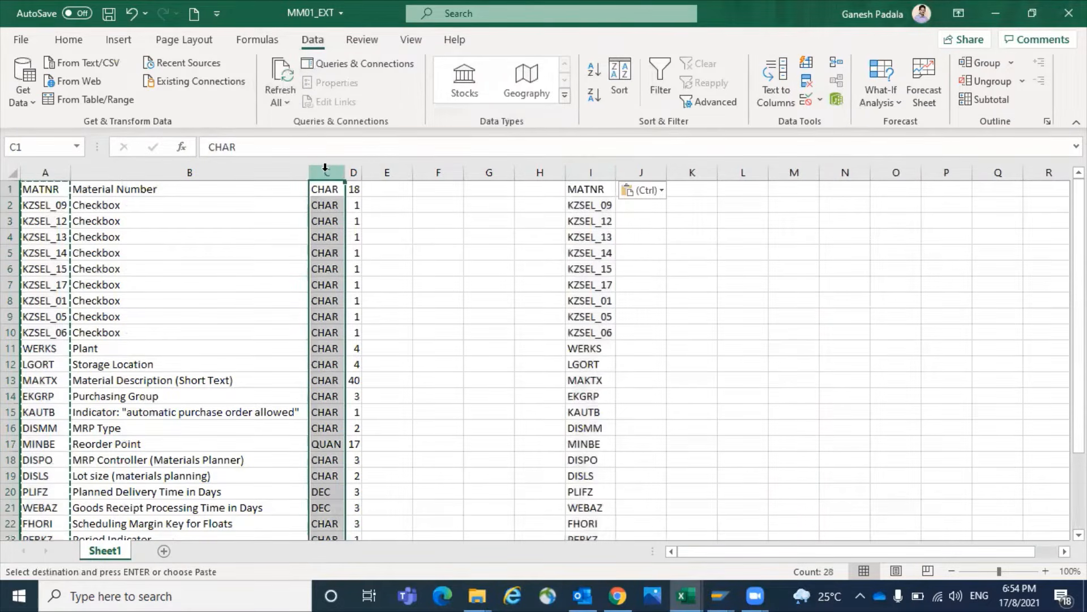
key("ctrl+c")
left_click(657, 187)
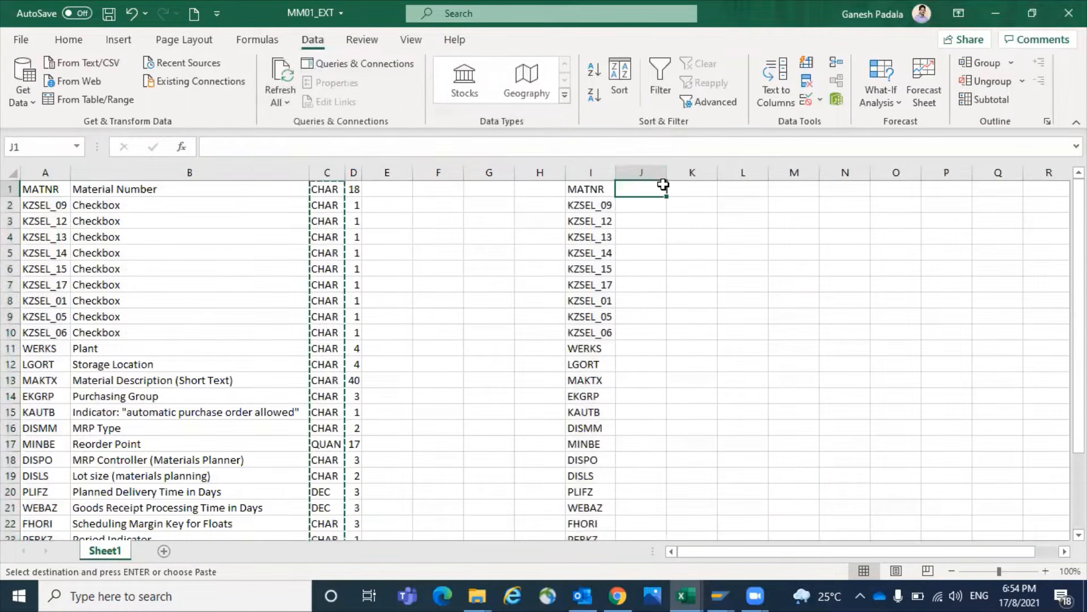
left_click(645, 172)
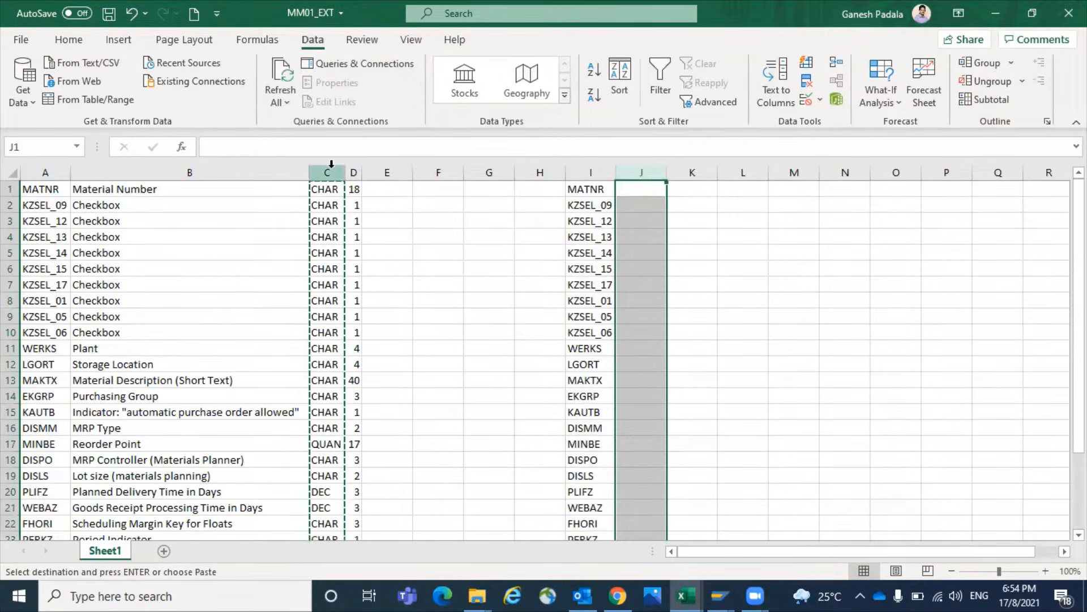
left_click_drag(332, 170, 346, 171)
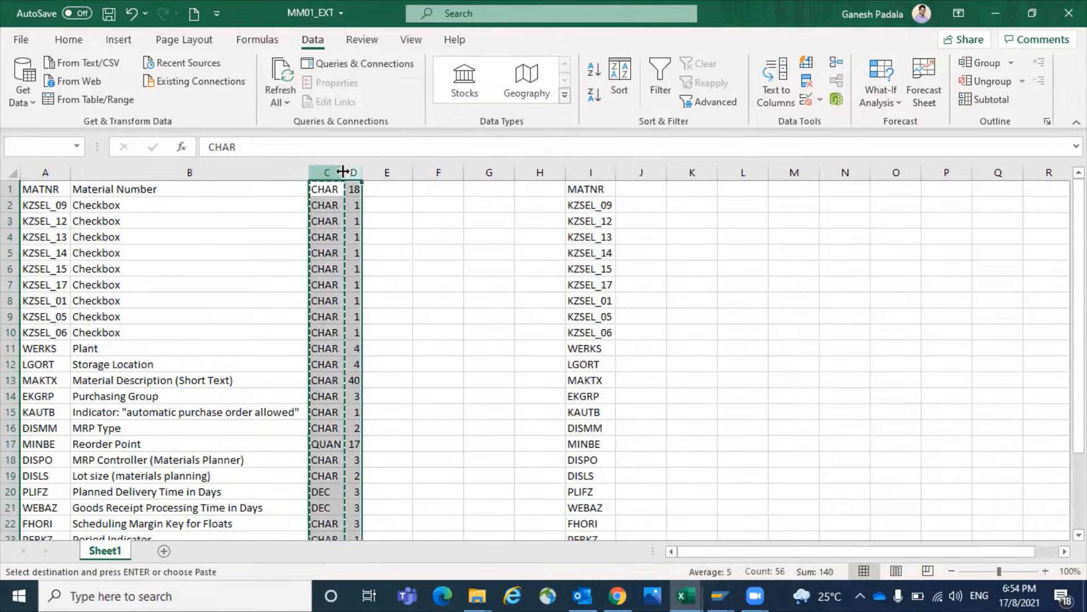
left_click(641, 172)
key("ctrl+v")
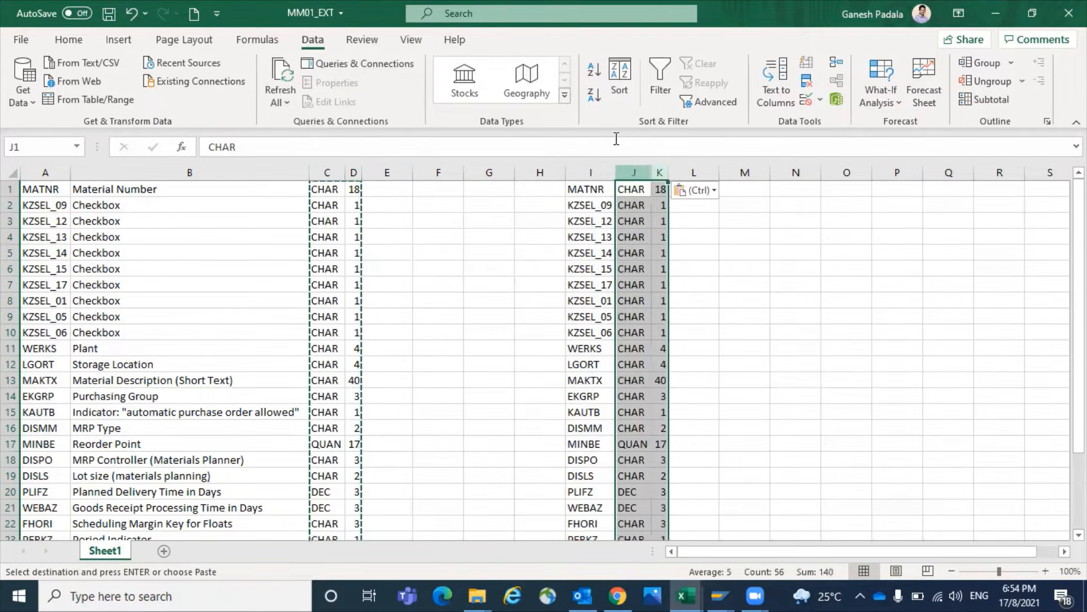
left_click(725, 252)
Replace the field types of MATNR through DISMM in cells J1 to J16 with C
left_click(635, 188)
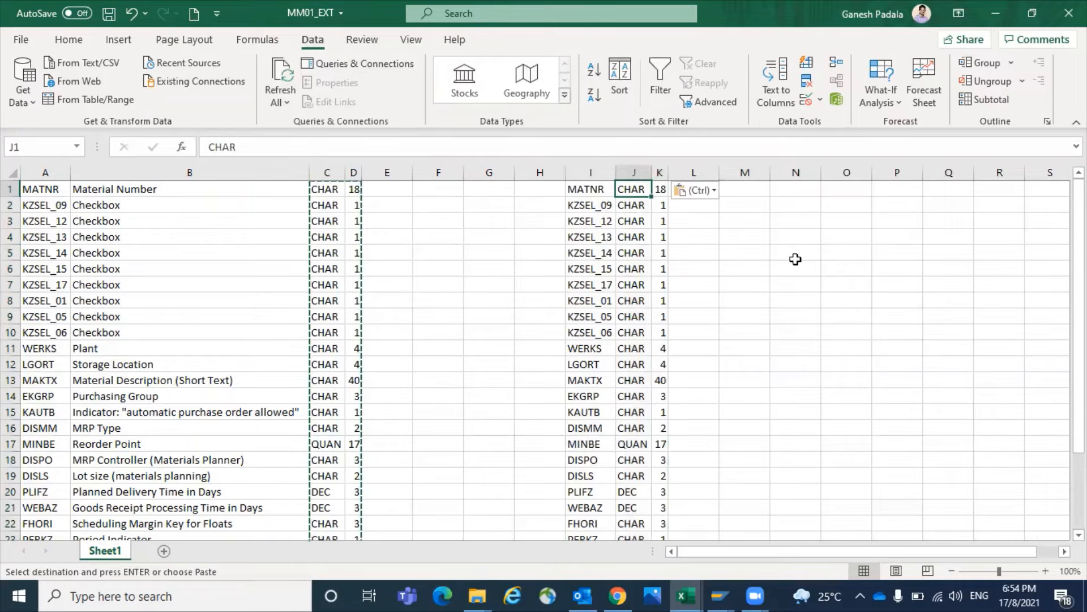
type("C")
key("Return")
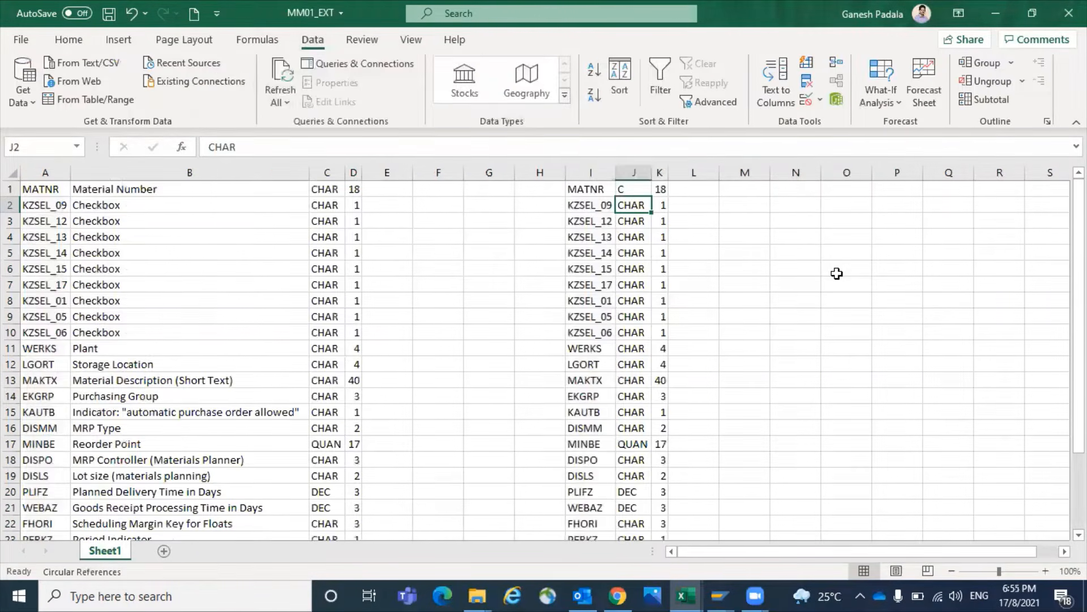
type("C")
key("Return")
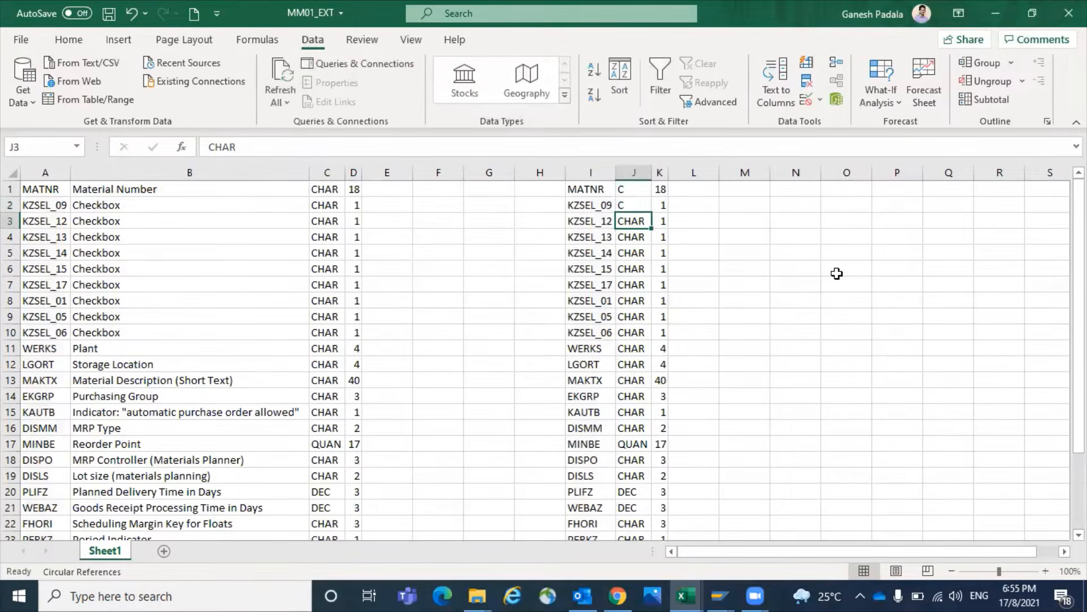
key("Up")
key("Down")
type("C")
key("Return")
type("C C C ")
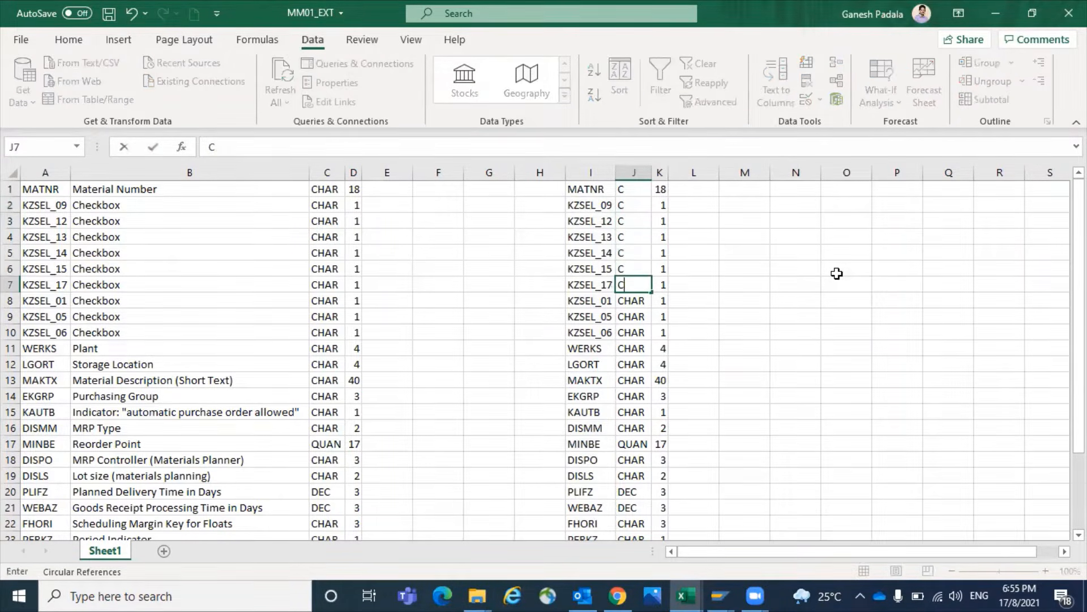
type("C C C C C C C C ")
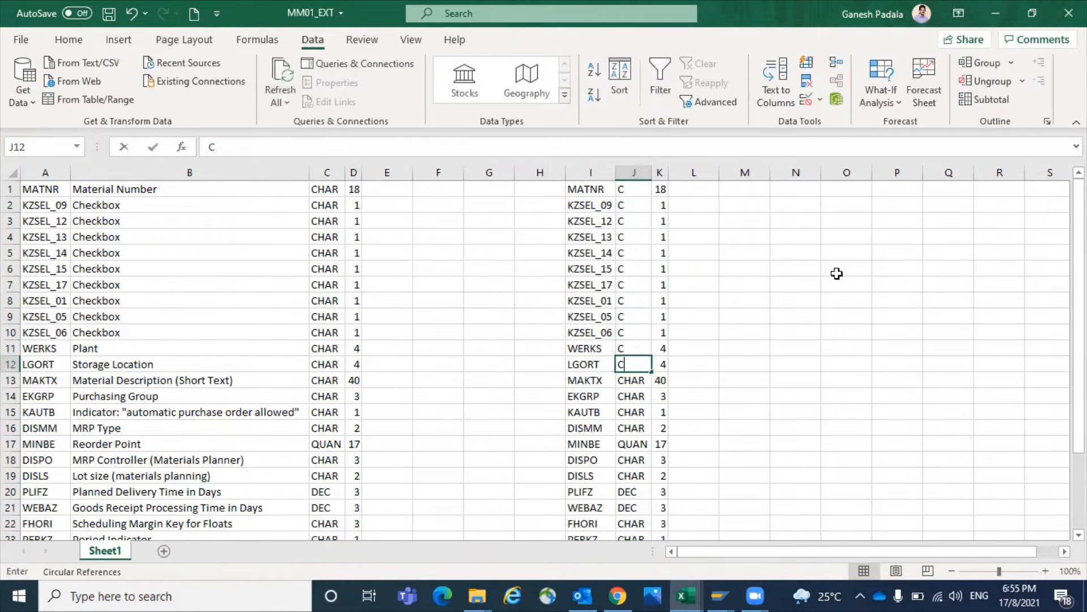
type("C")
key("Return")
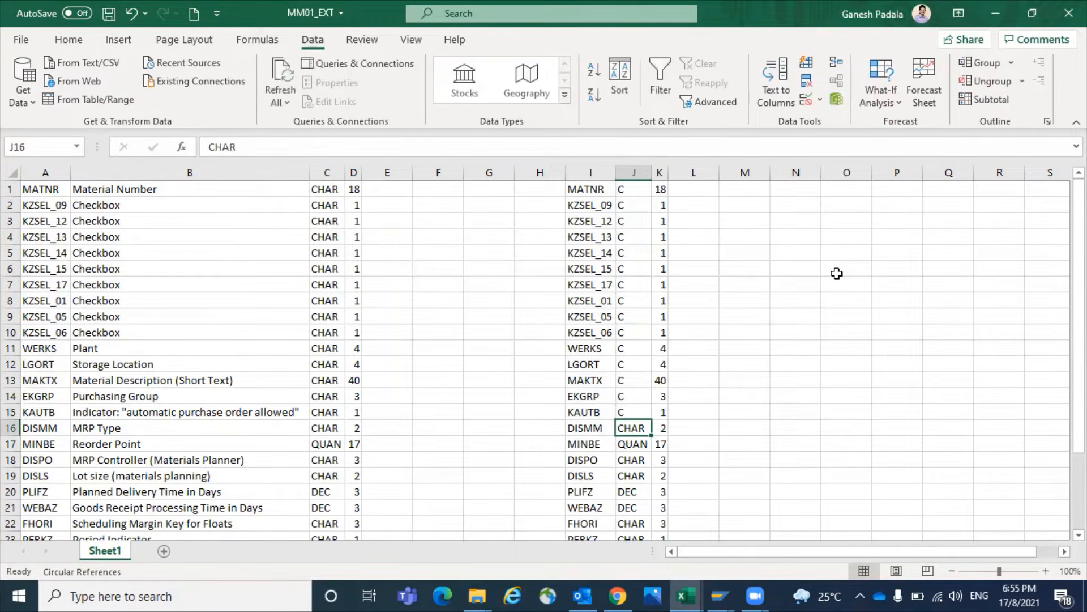
type("C")
key("Return")
Set the types in column J to N for MINBE, PLIFZ and WEBAZ, and to C for DISPO and DISLS
type("N")
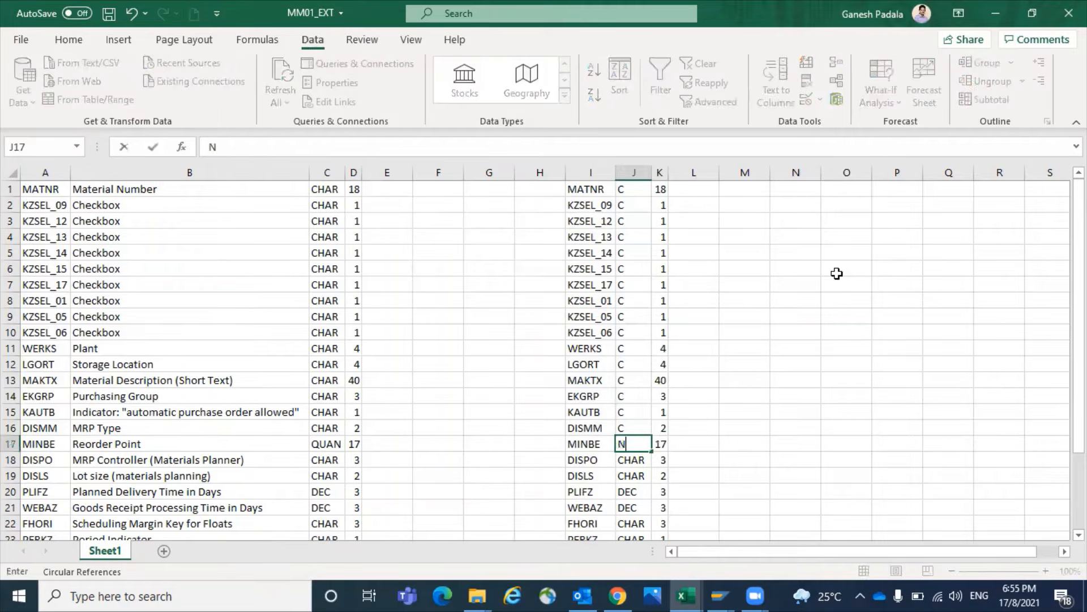
key("Return")
type("C")
key("Return")
type("C")
key("Return")
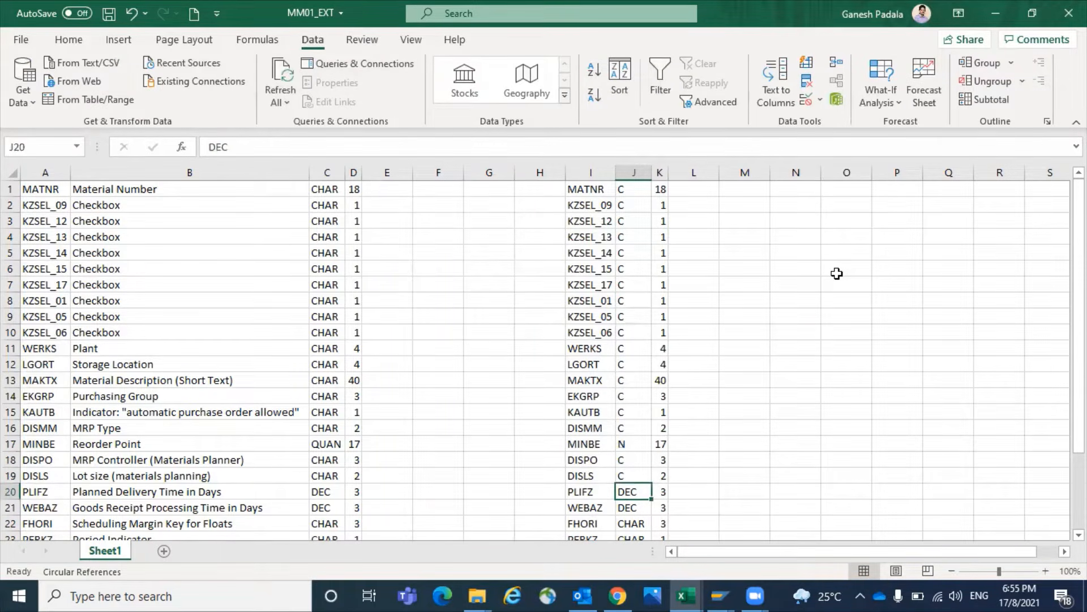
type("N")
key("Return")
type("N")
key("Return")
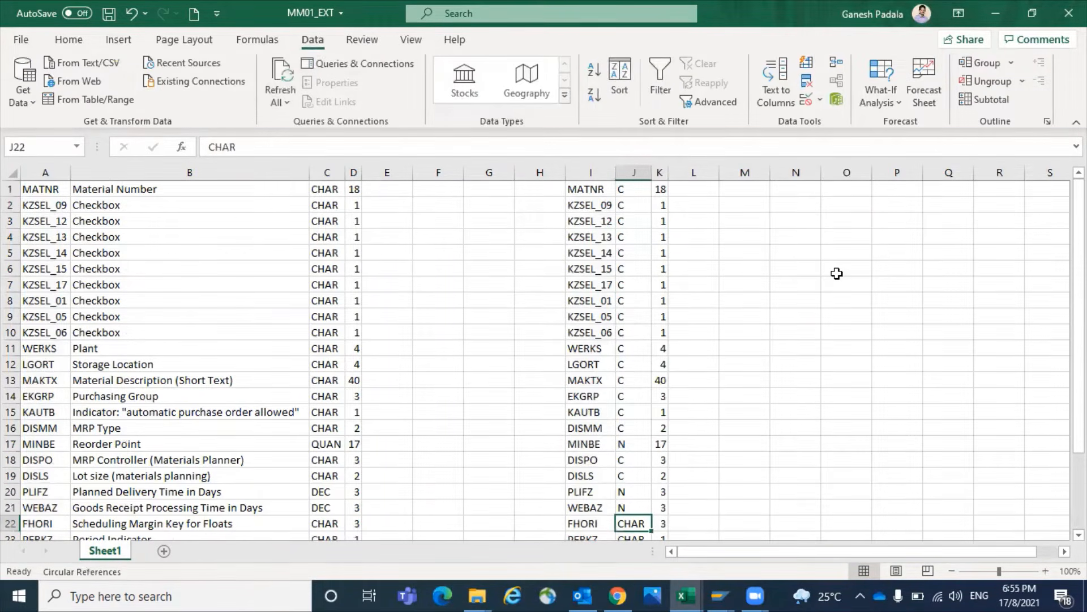
Set the types of FHORI through VPRSV in cells J22 to J26 to C
type("C")
key("Return")
type("C")
key("Return")
type("C")
key("Return")
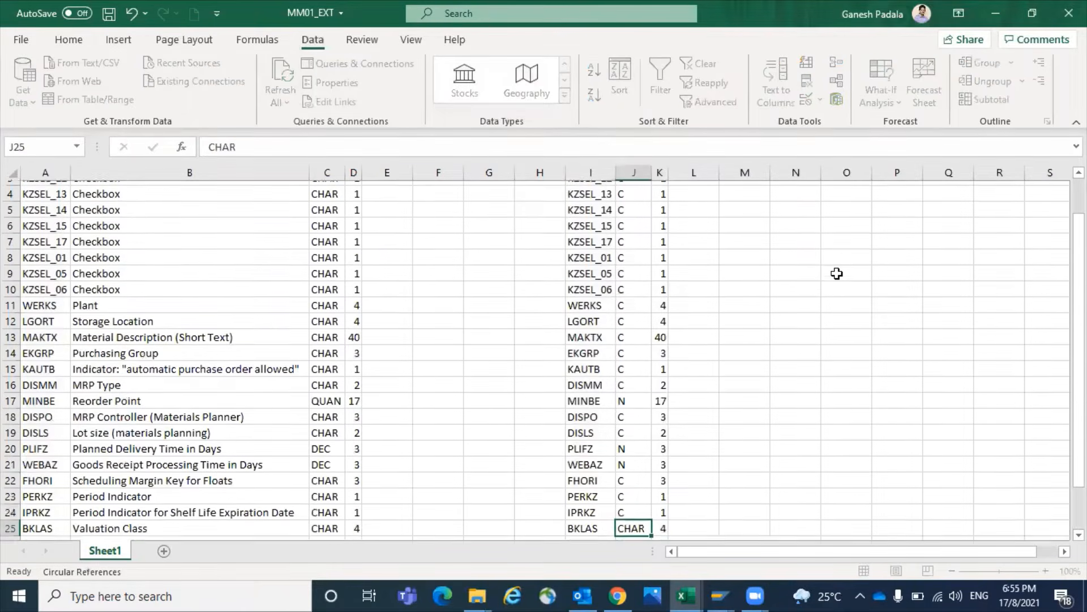
type("C")
key("Return")
type("C")
key("Return")
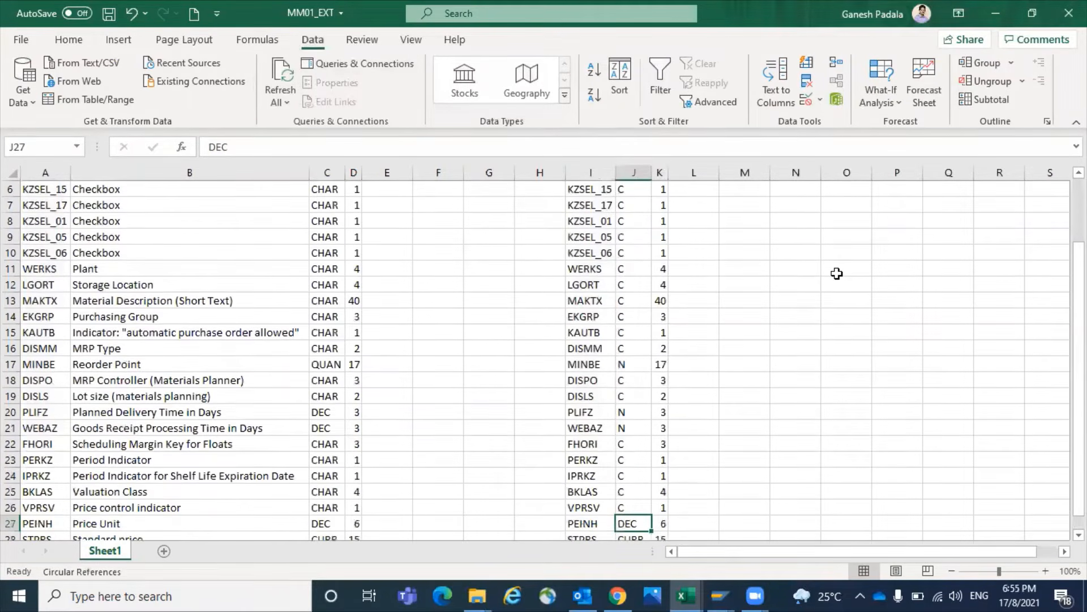
Set the types of PEINH and STPRS in cells J27 and J28 to N
type("N")
key("Return")
type("N")
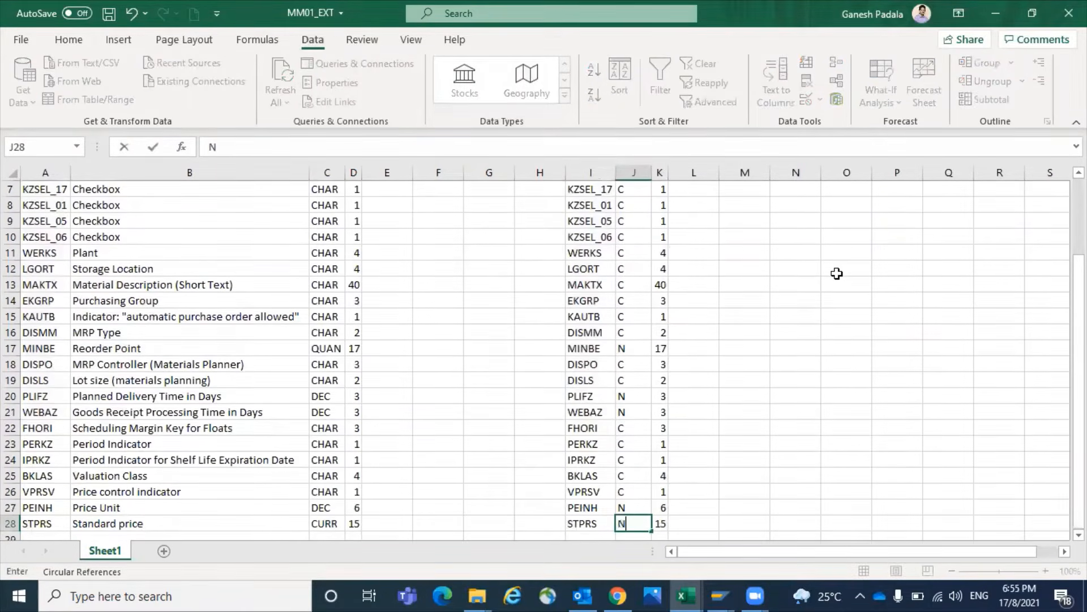
key("Return")
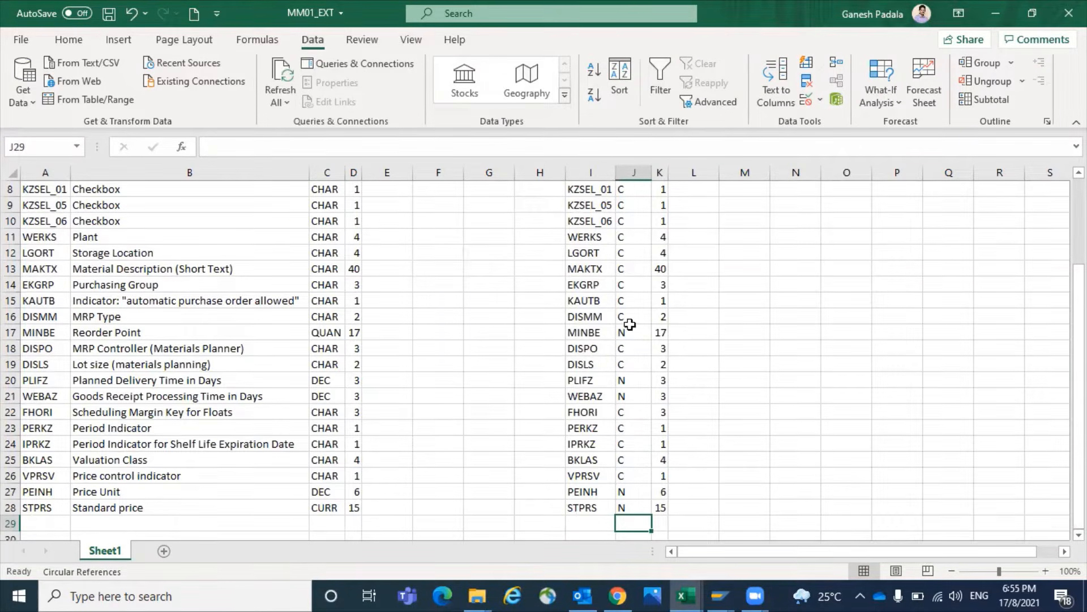
scroll(617, 401, "up", 3)
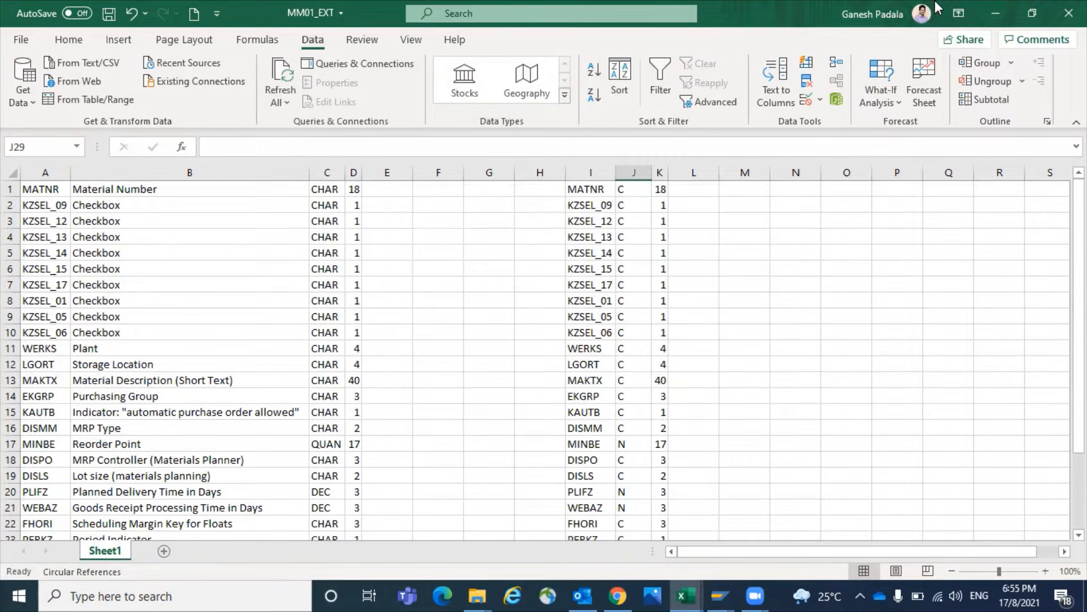
left_click(835, 365)
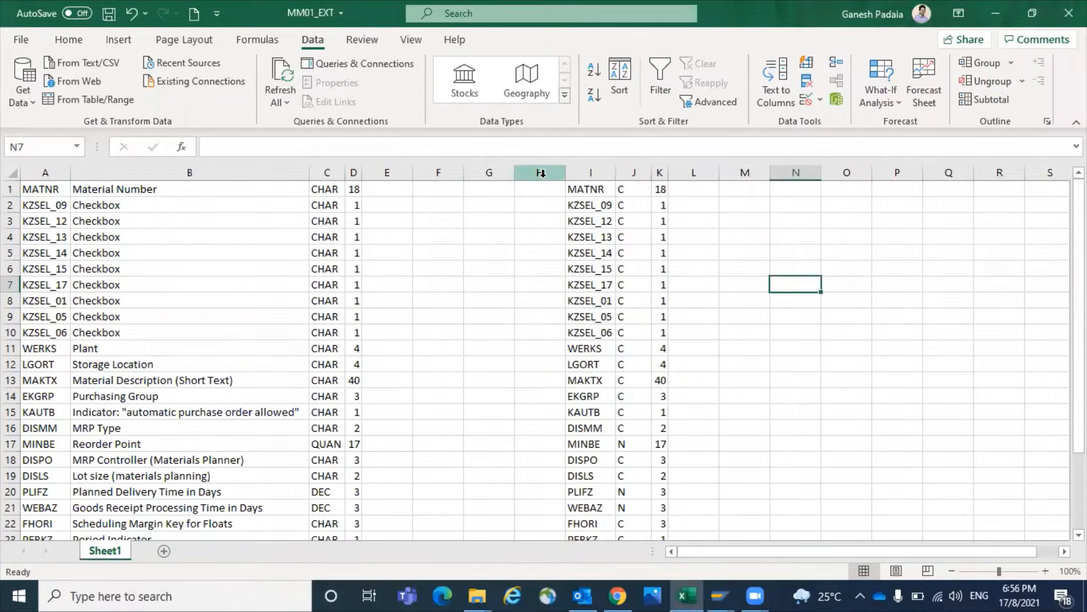
Copy the field names, types and lengths in the range I1:K28
left_click_drag(585, 189, 646, 189)
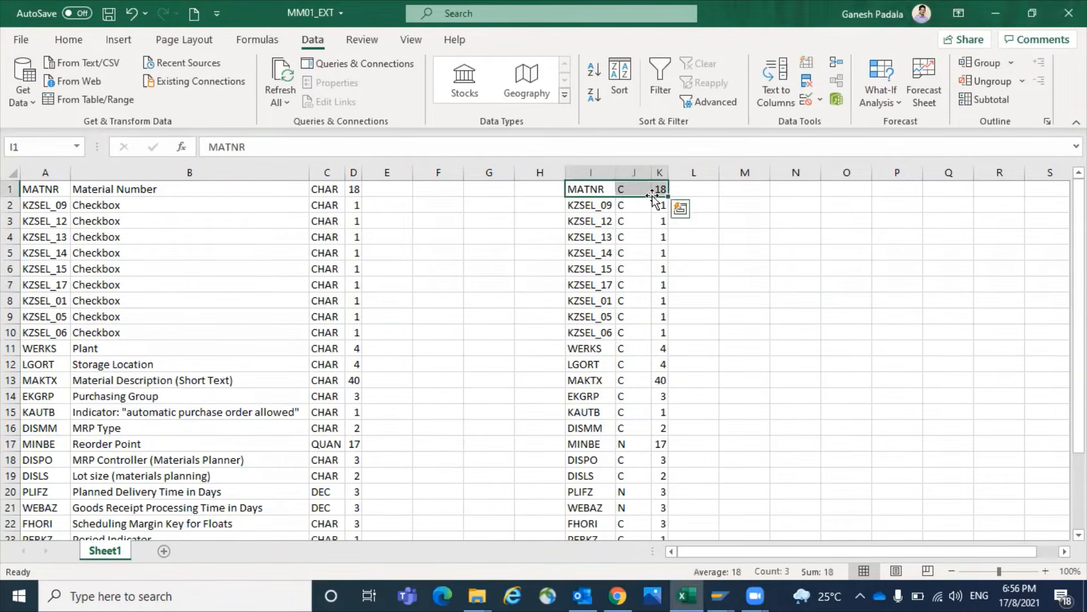
key("ctrl+shift+Down")
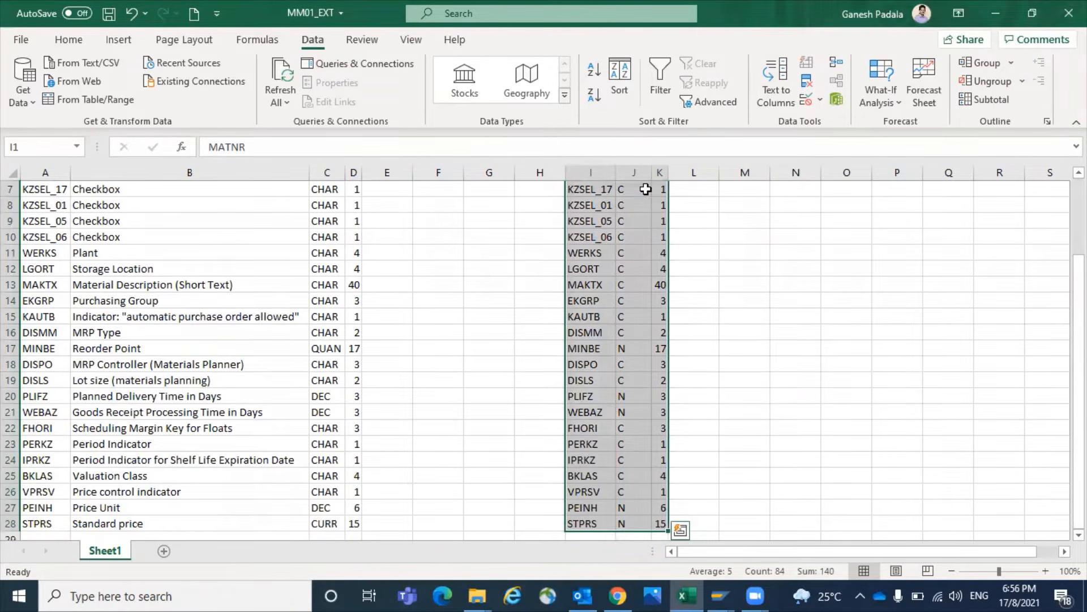
key("ctrl+c")
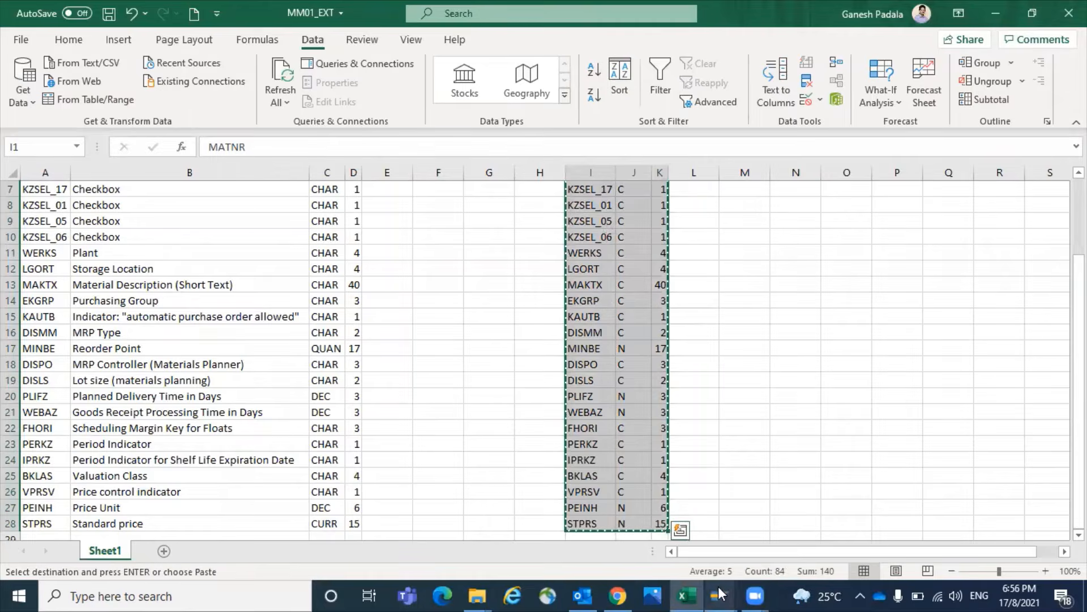
Switch to SAP, leave the object overview and open Maintain Source Fields in change mode
mouse_move(719, 595)
left_click(736, 553)
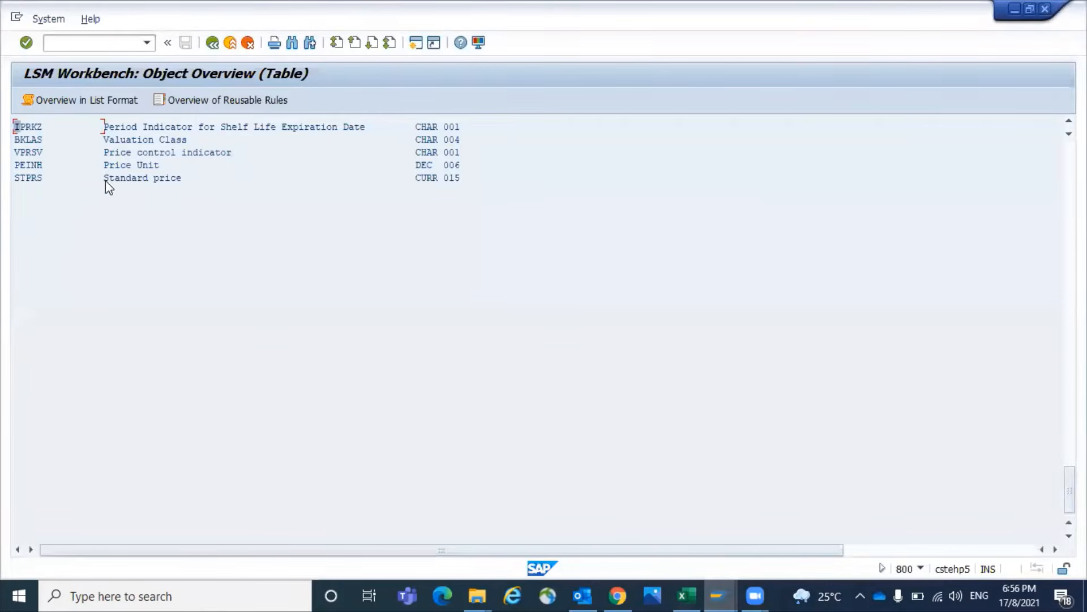
left_click(211, 43)
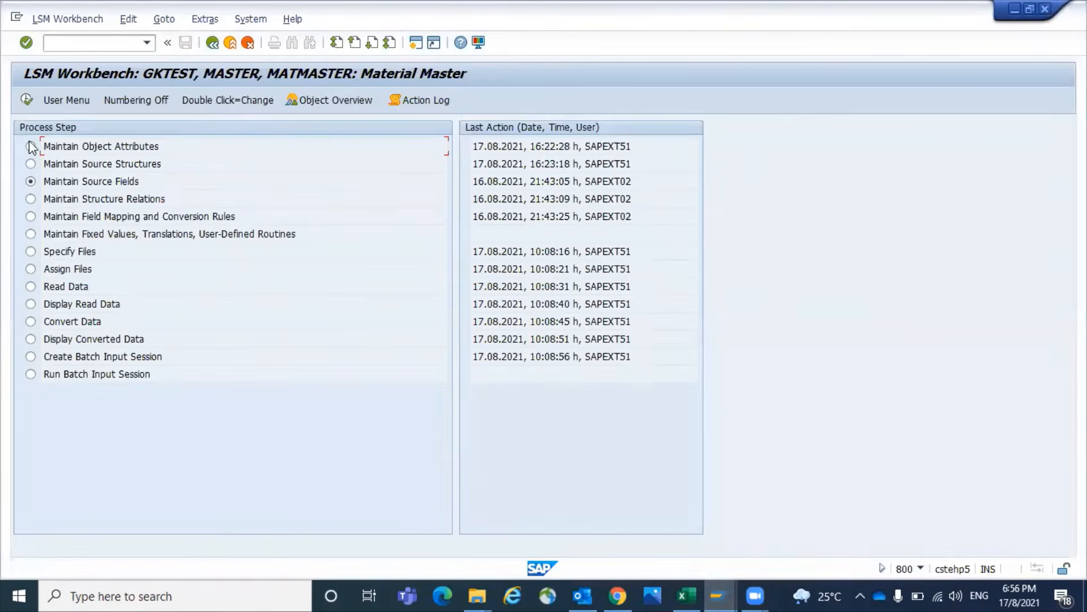
left_click(26, 100)
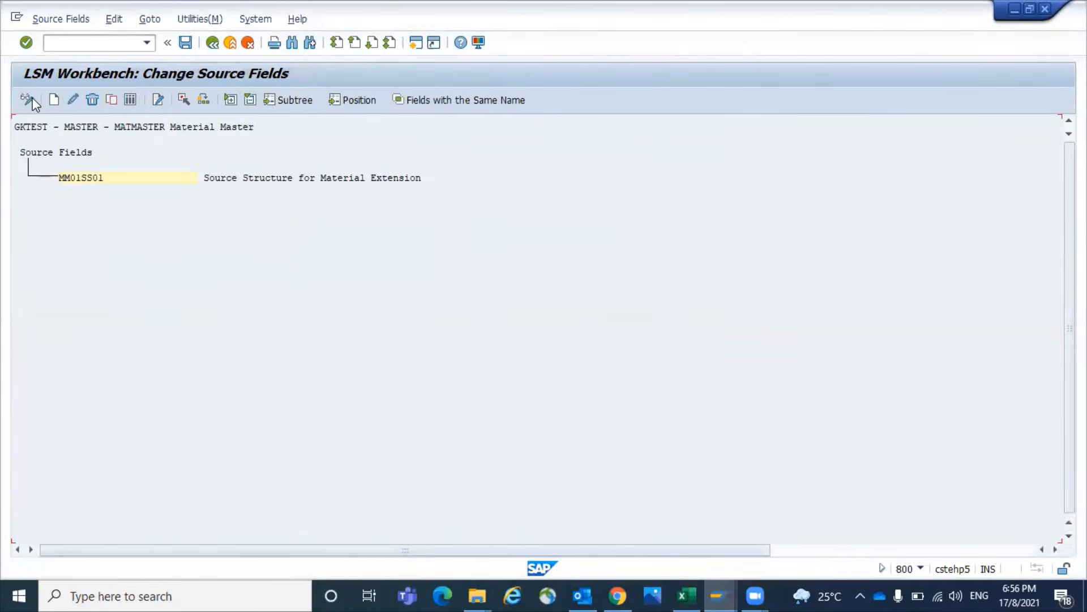
left_click(28, 100)
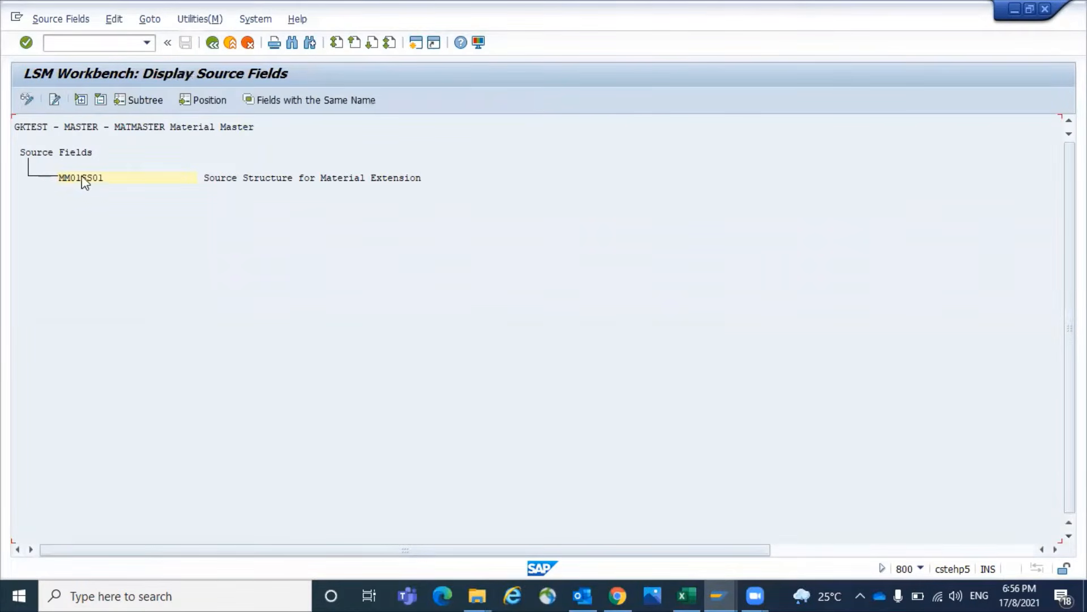
left_click(27, 99)
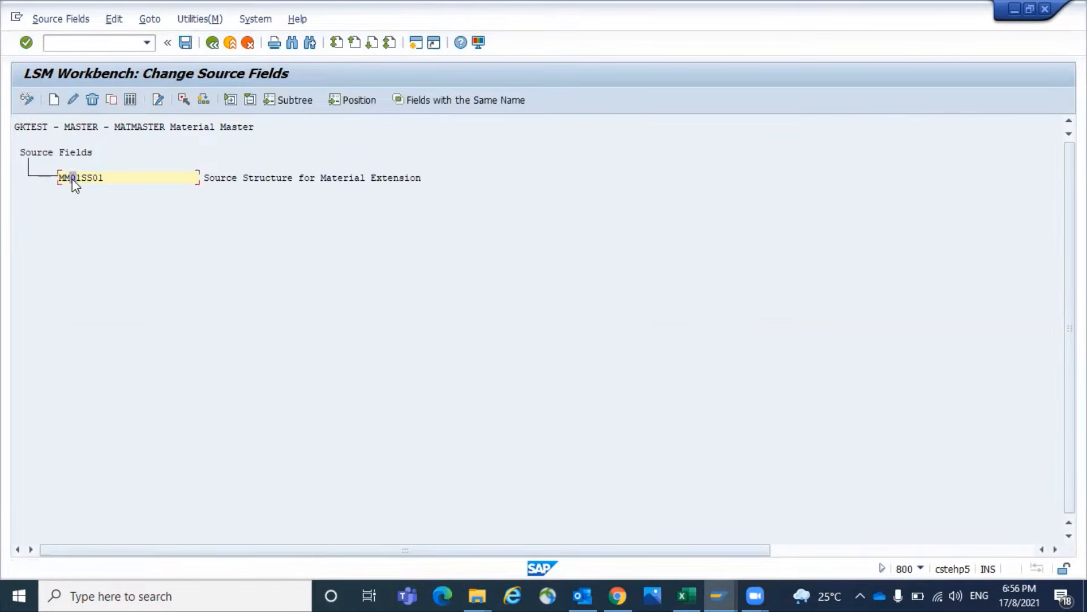
Paste the copied field names, types and lengths into the field table of source structure MM01SS01 and confirm the entries
left_click(131, 99)
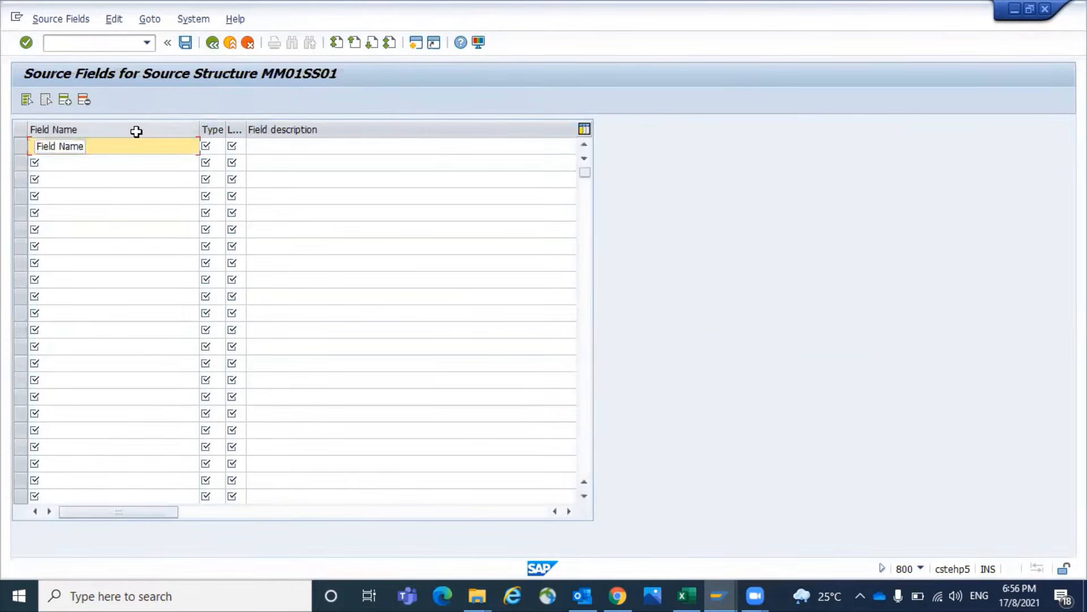
key("ctrl+v")
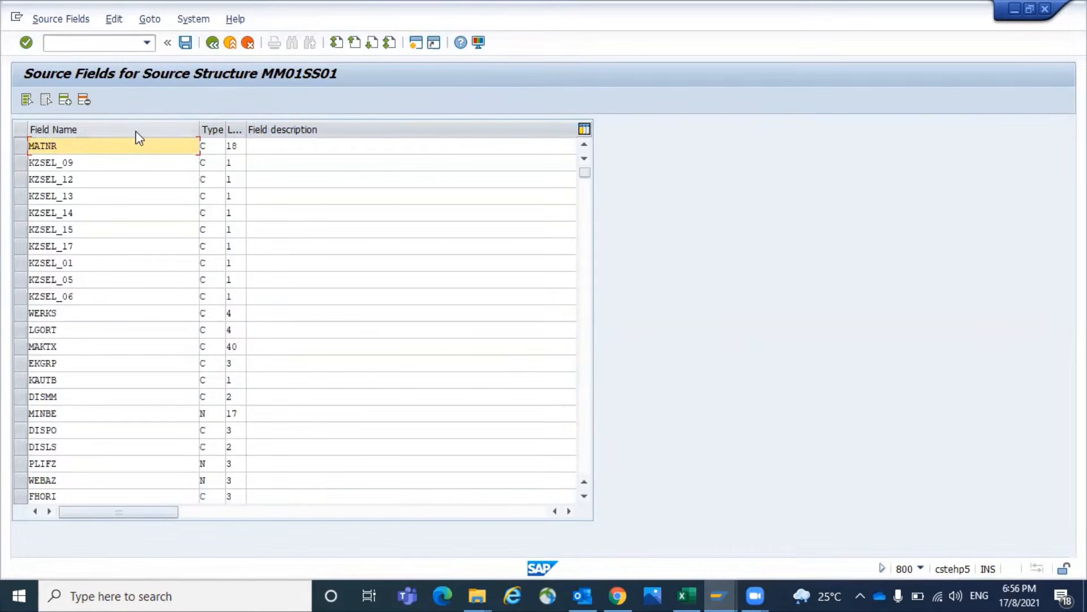
key("Return")
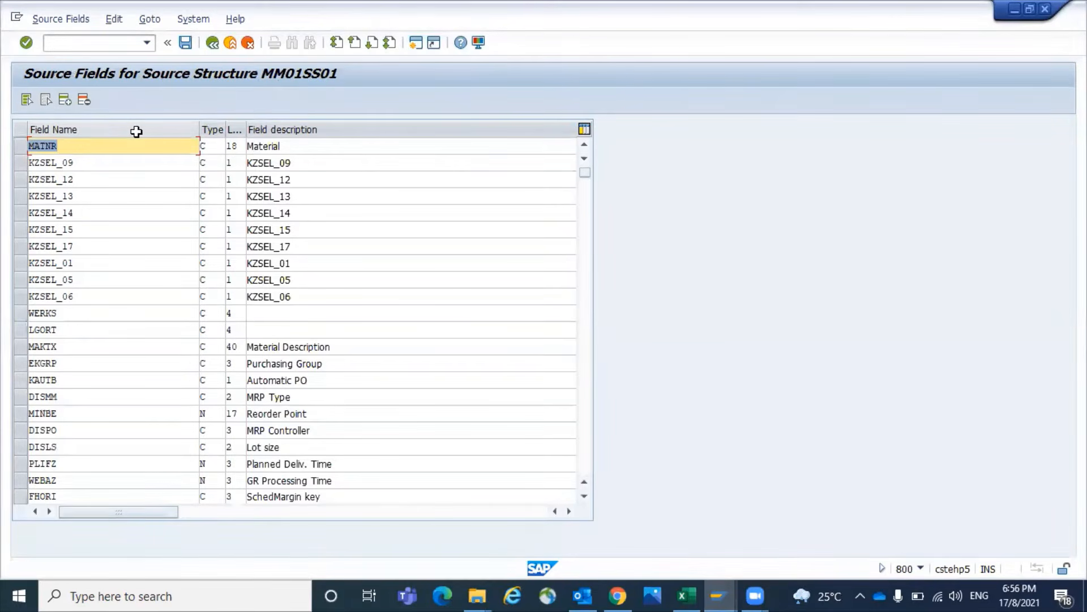
Copy the remaining rows PERKZ to STPRS (I23:K28) from Excel into the next empty rows of the SAP source field table and confirm
key("alt+Tab")
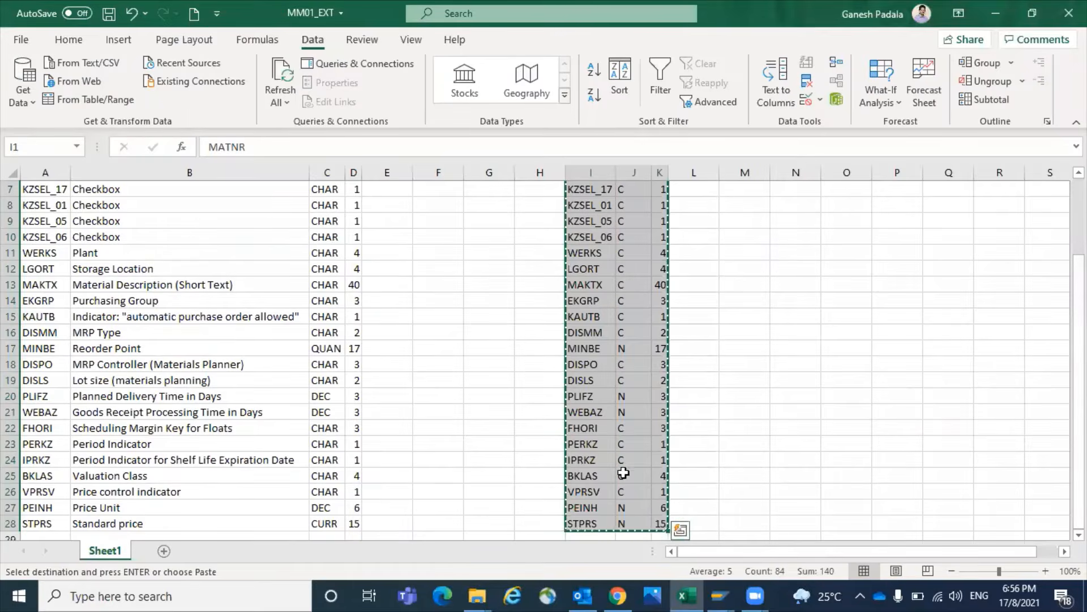
left_click_drag(592, 444, 650, 521)
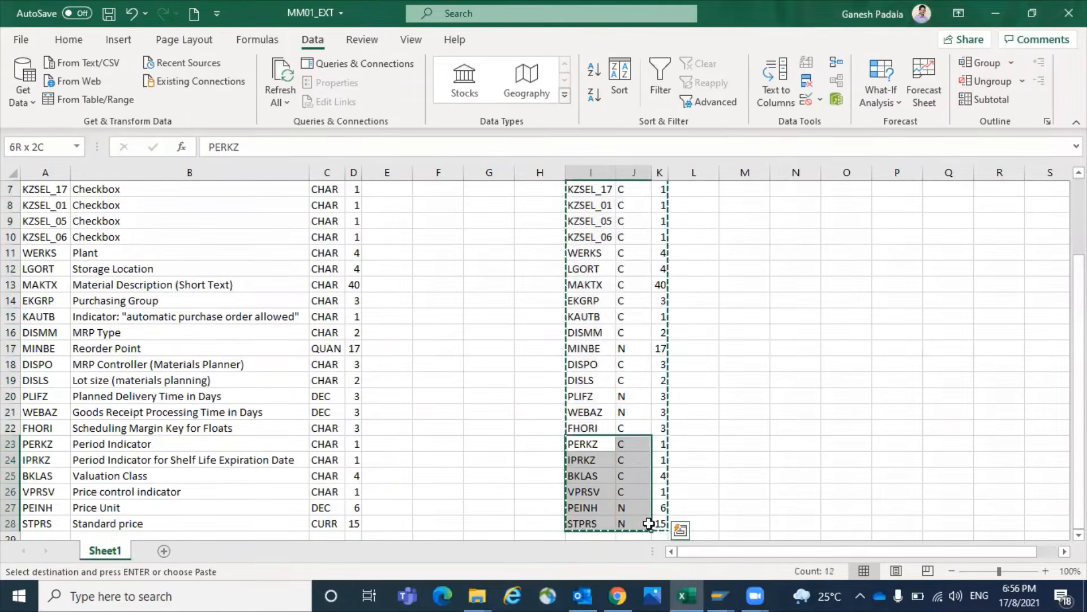
key("ctrl+c")
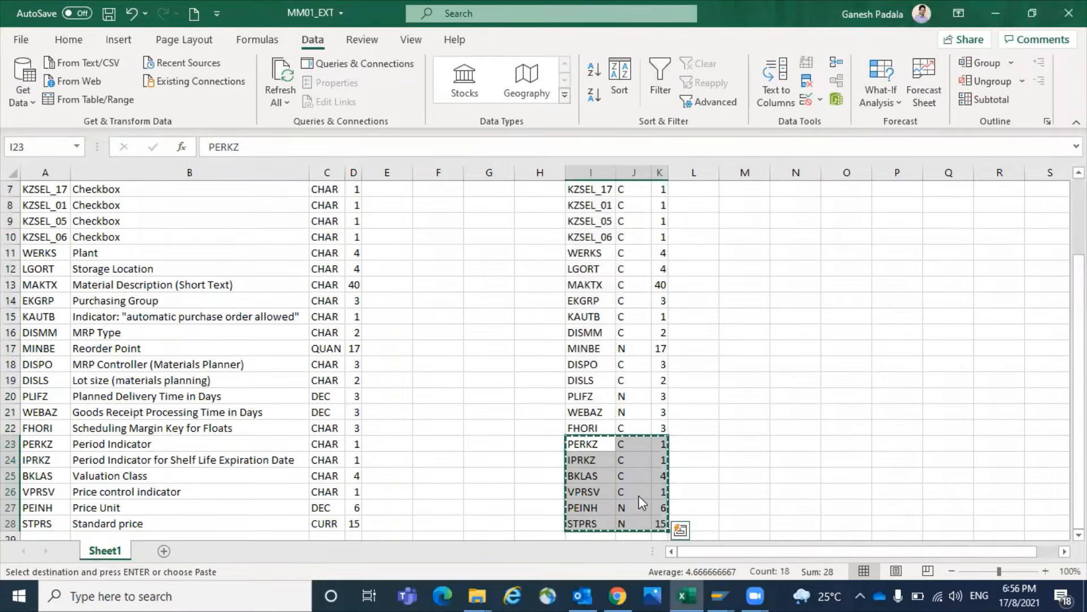
key("alt+Tab")
key("ctrl+v")
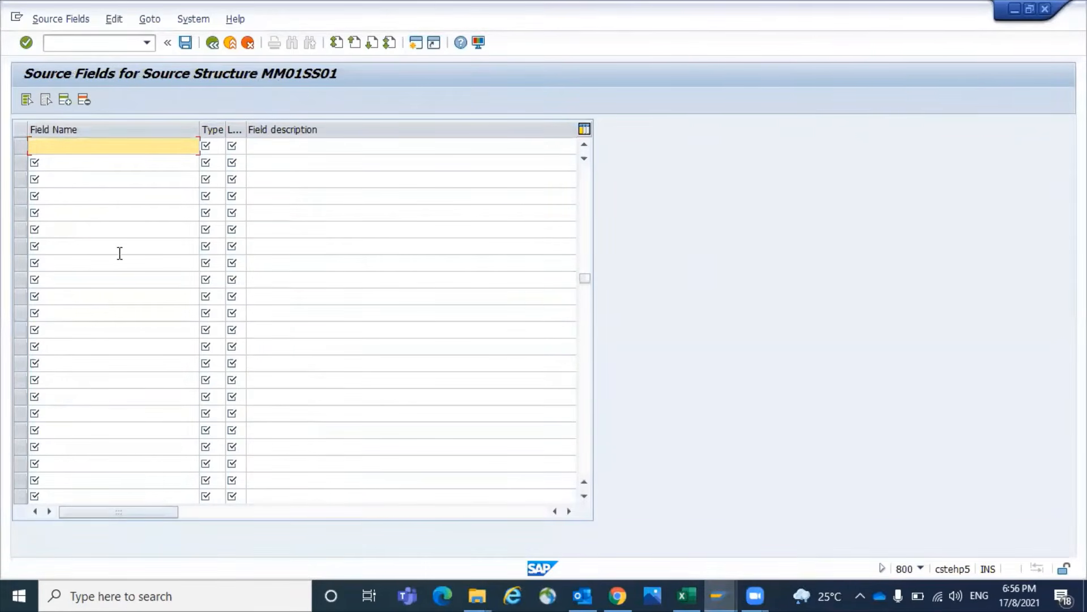
key("Return")
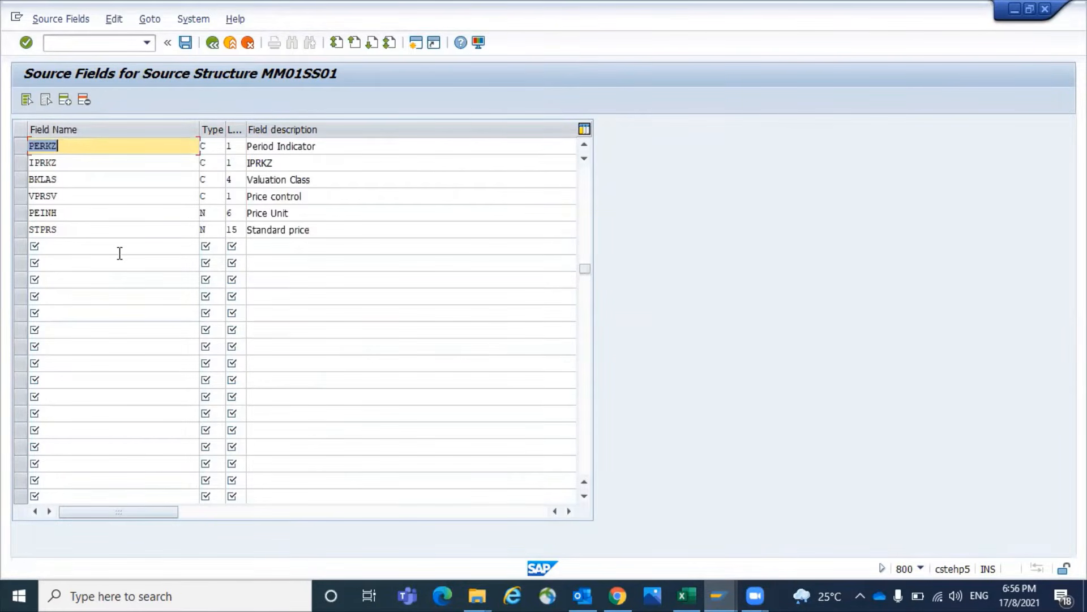
Enter the field descriptions Plant for WERKS and Storage Location for LGORT and confirm the entries
scroll(271, 190, "up", 1)
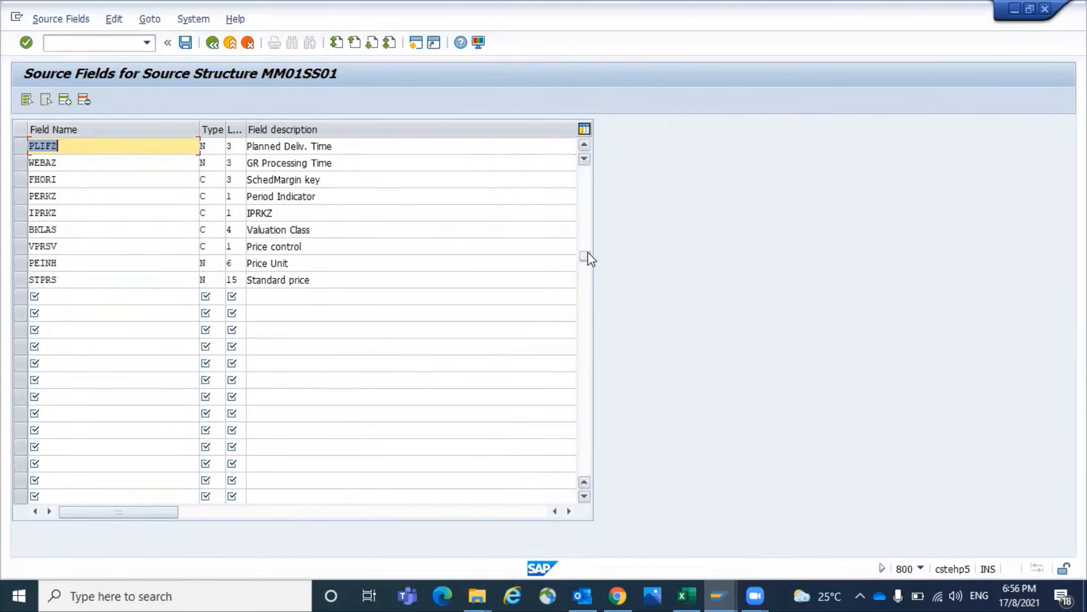
left_click_drag(589, 260, 594, 163)
left_click(287, 317)
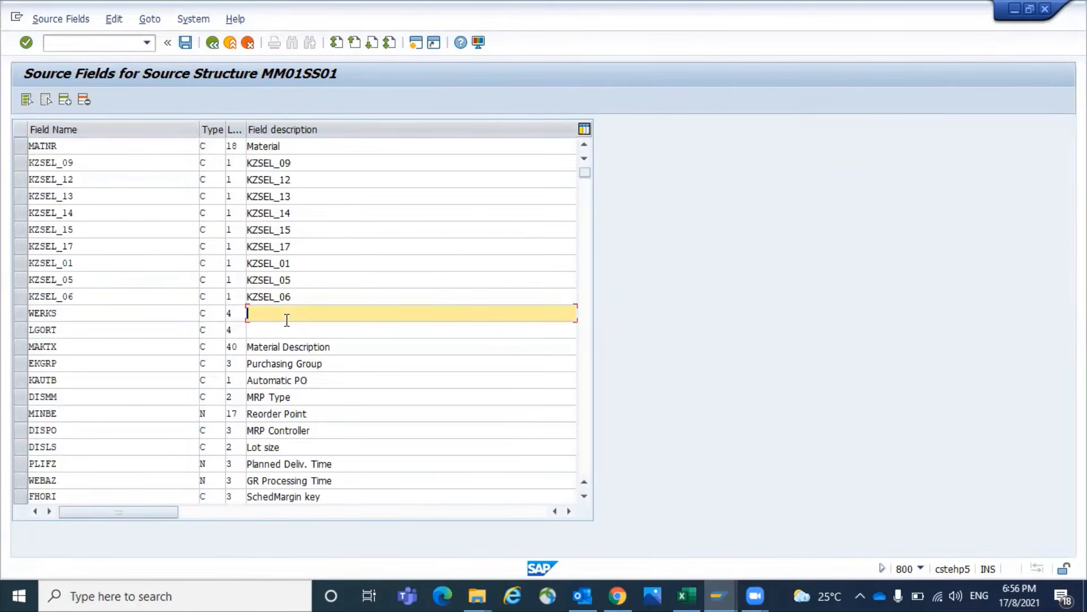
type("Plant")
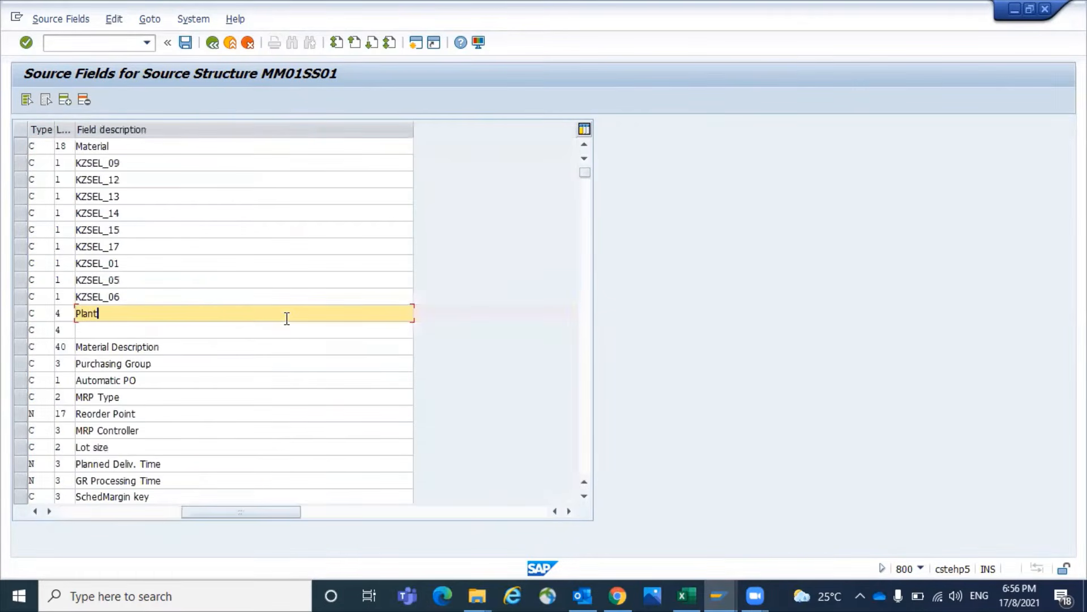
key("Down")
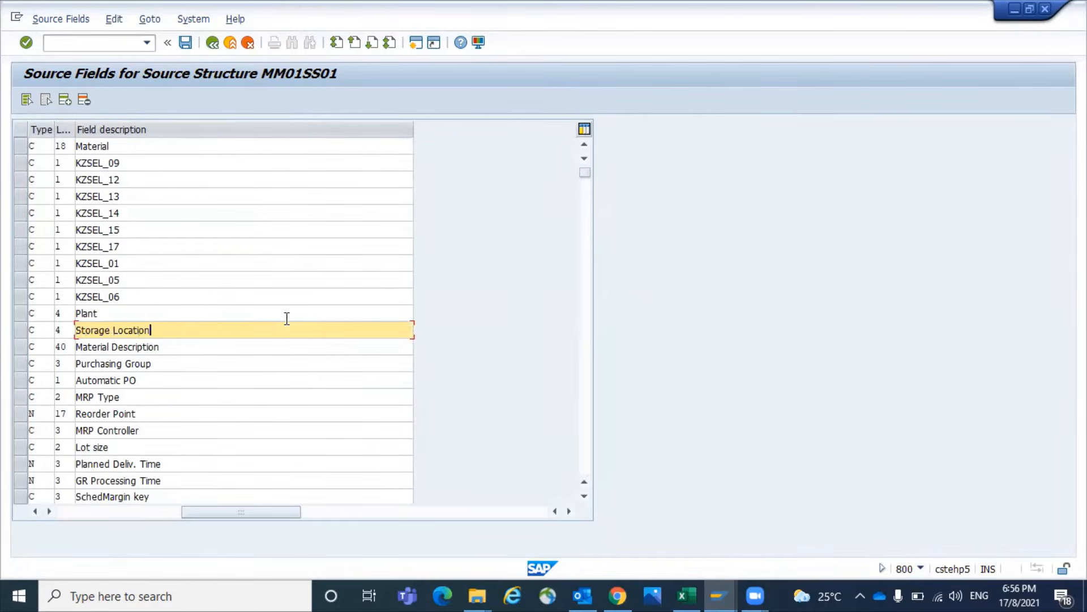
type("Storage Location")
key("Return")
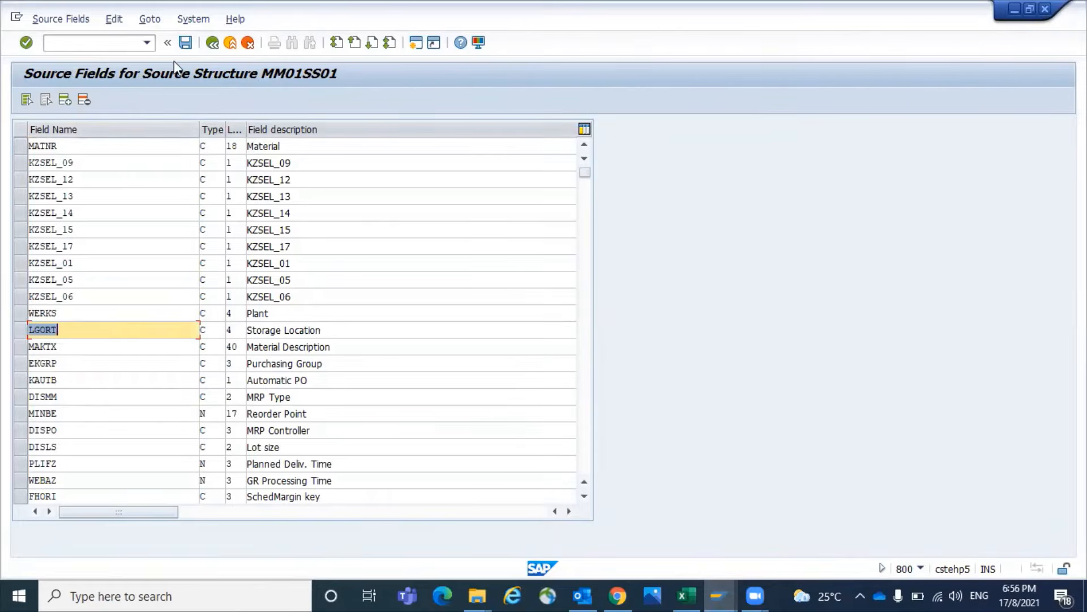
Save the source fields of MM01SS01 and return to the list of LSMW process steps
left_click(182, 44)
left_click(213, 44)
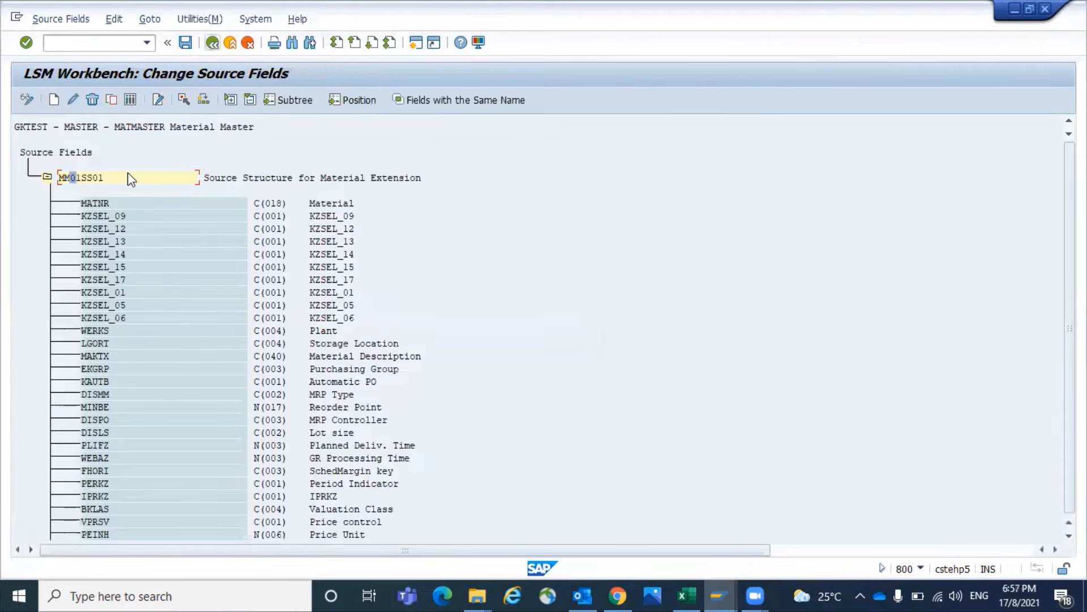
left_click(214, 45)
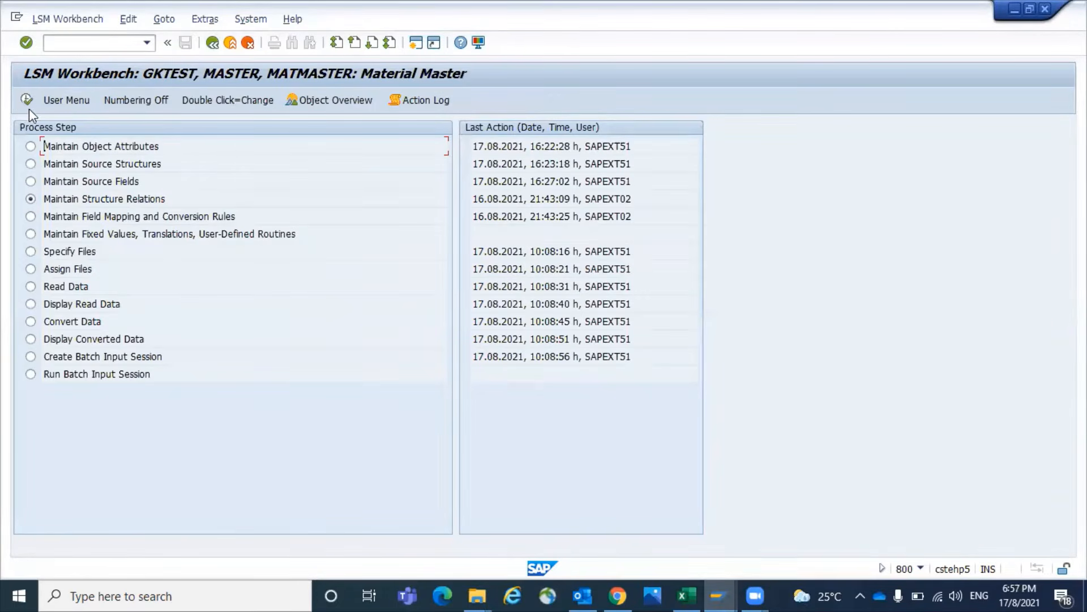
Open Maintain Structure Relations in change mode and try to create a relationship for target structure MM01REC
left_click(28, 99)
left_click(27, 101)
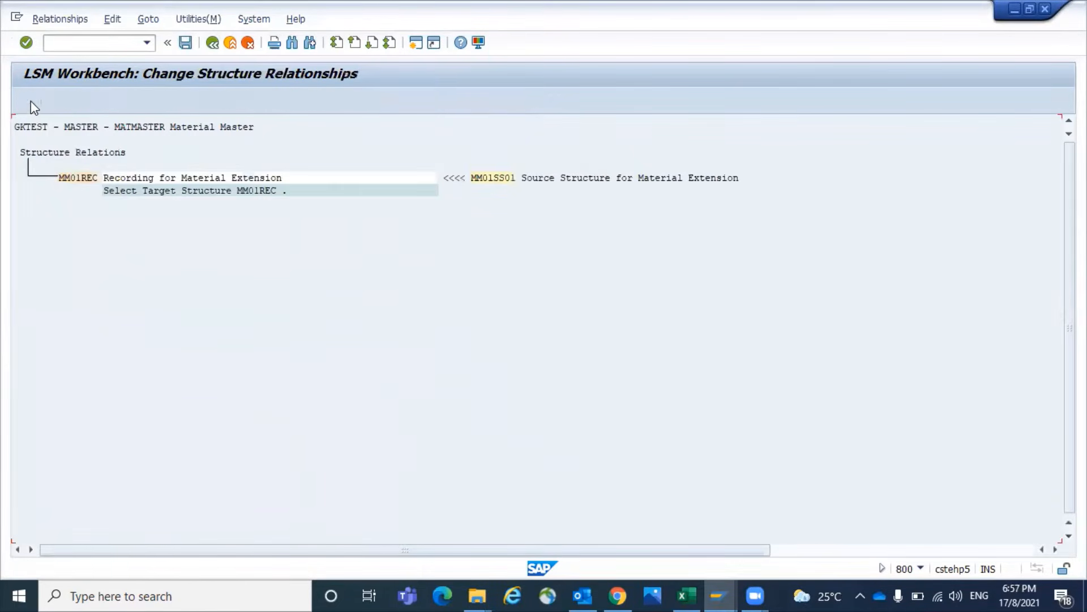
left_click(31, 100)
left_click(79, 178)
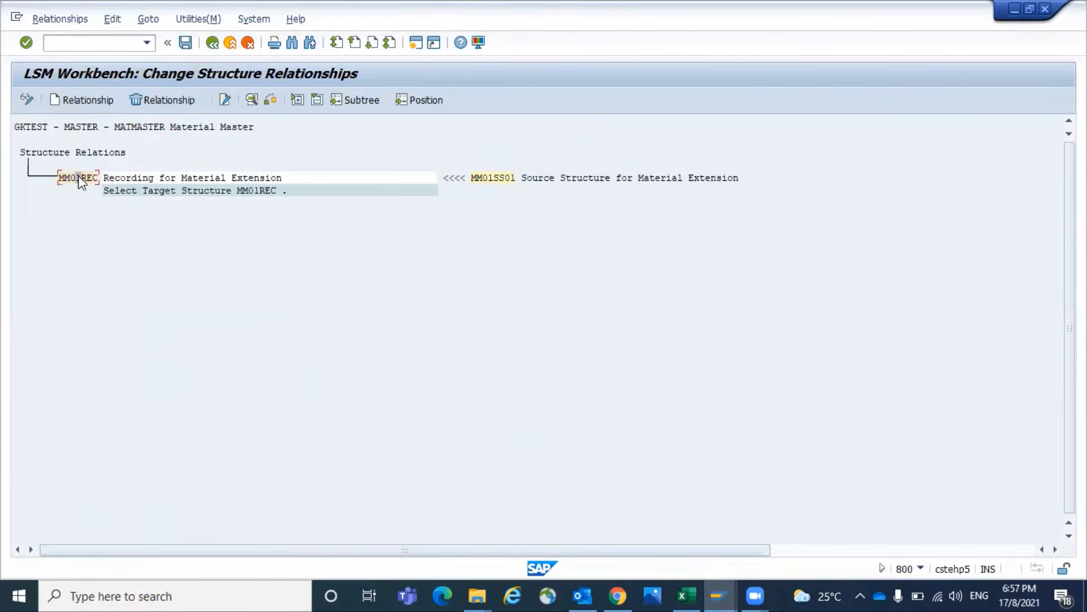
left_click(78, 98)
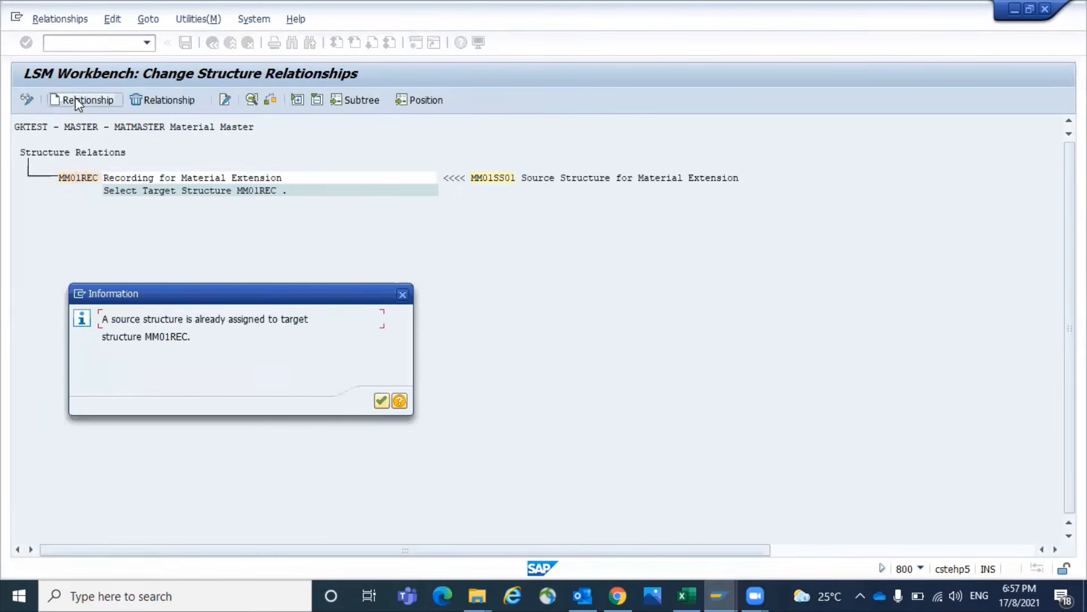
left_click(381, 401)
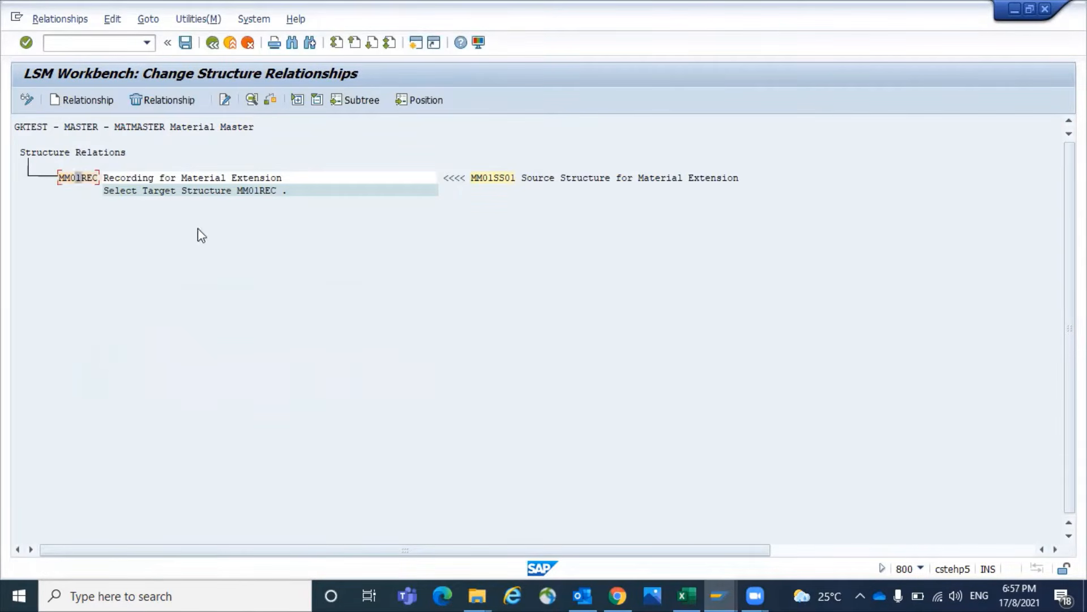
Save the structure relations, return to the process steps and open Maintain Field Mapping and Conversion Rules
left_click(185, 42)
left_click(213, 43)
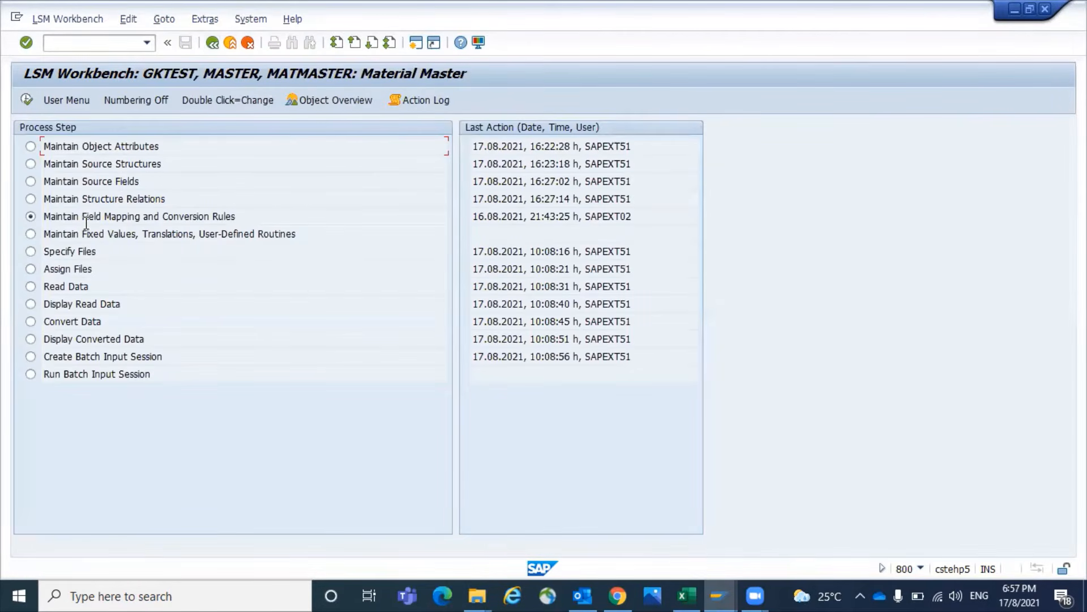
left_click(26, 100)
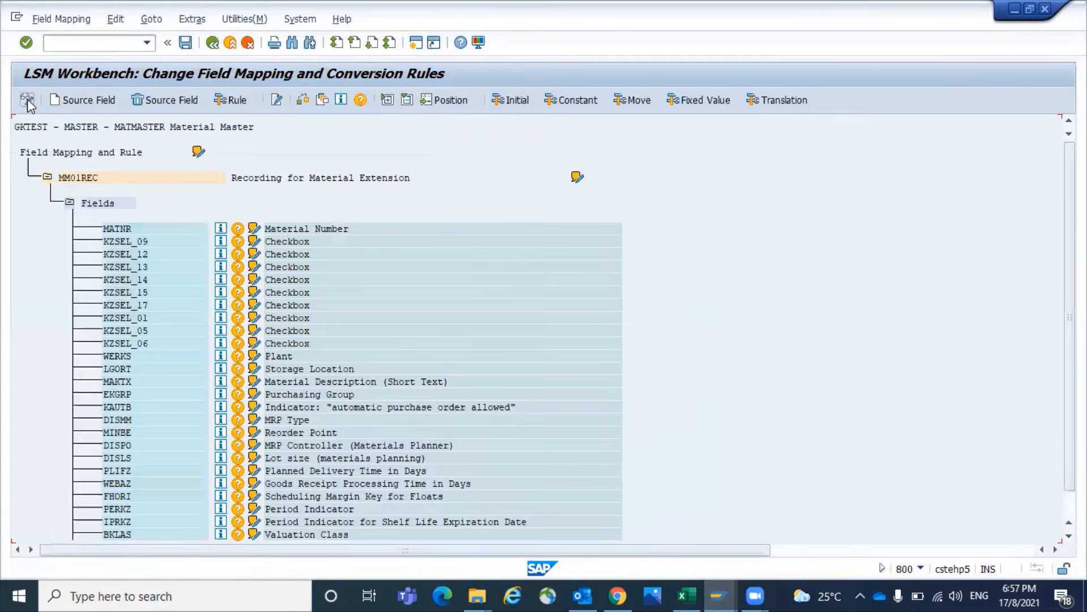
left_click(27, 100)
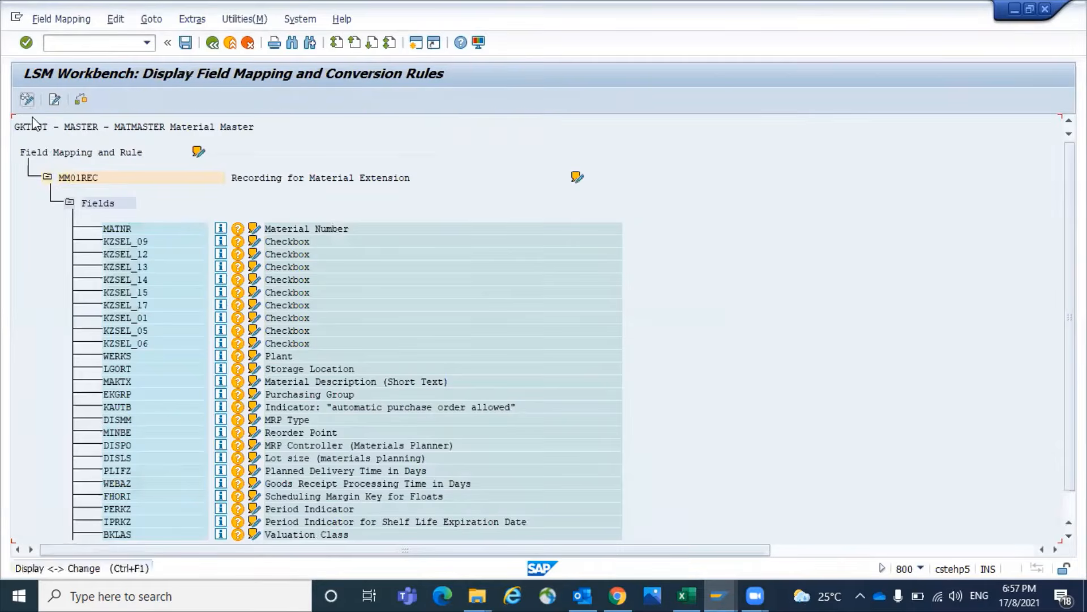
left_click(192, 19)
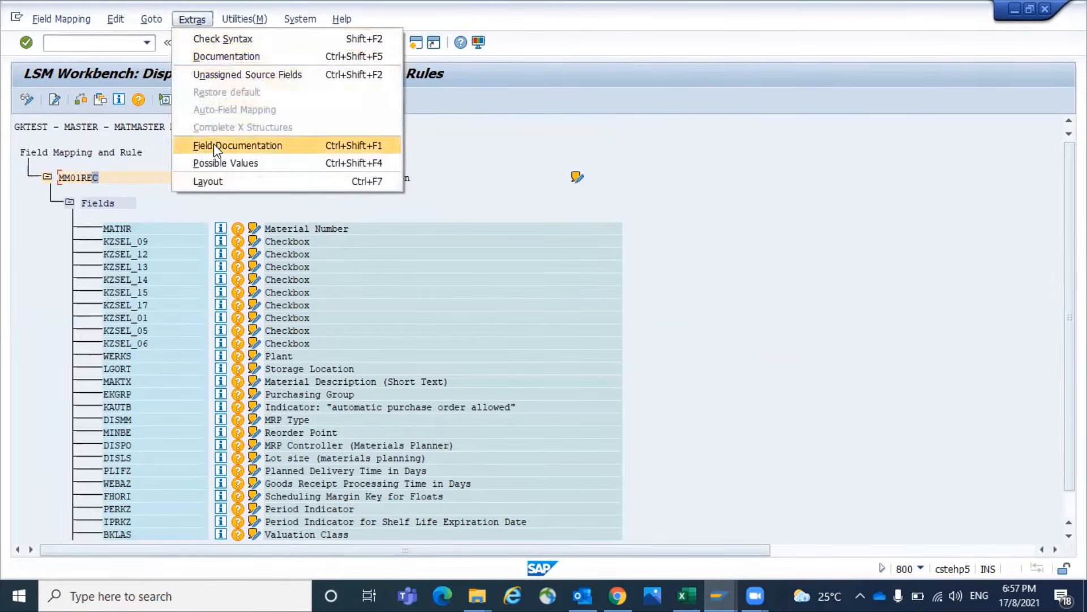
left_click(74, 179)
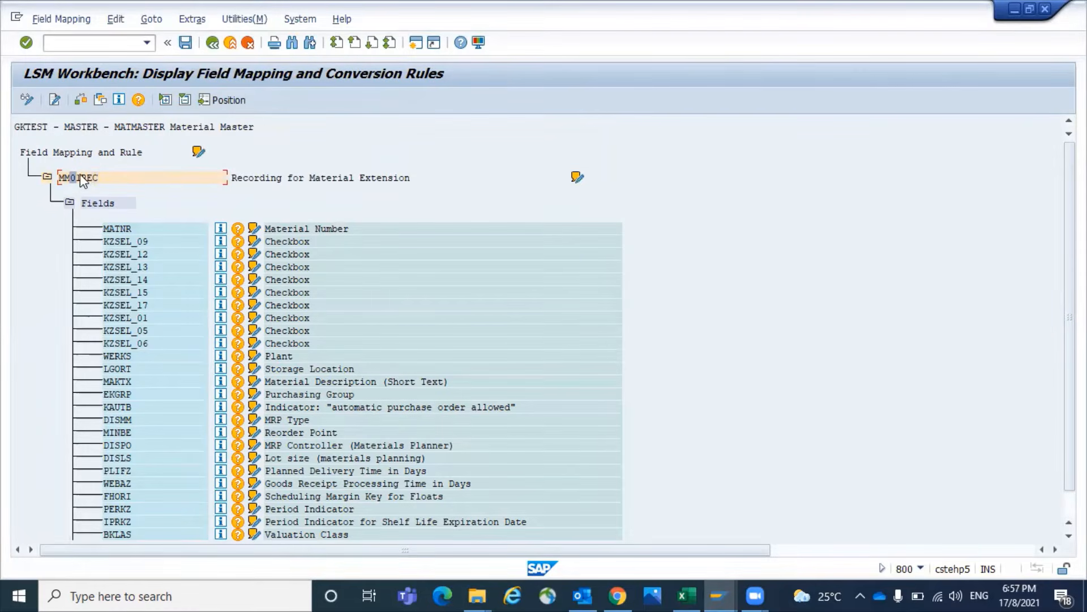
left_click(192, 19)
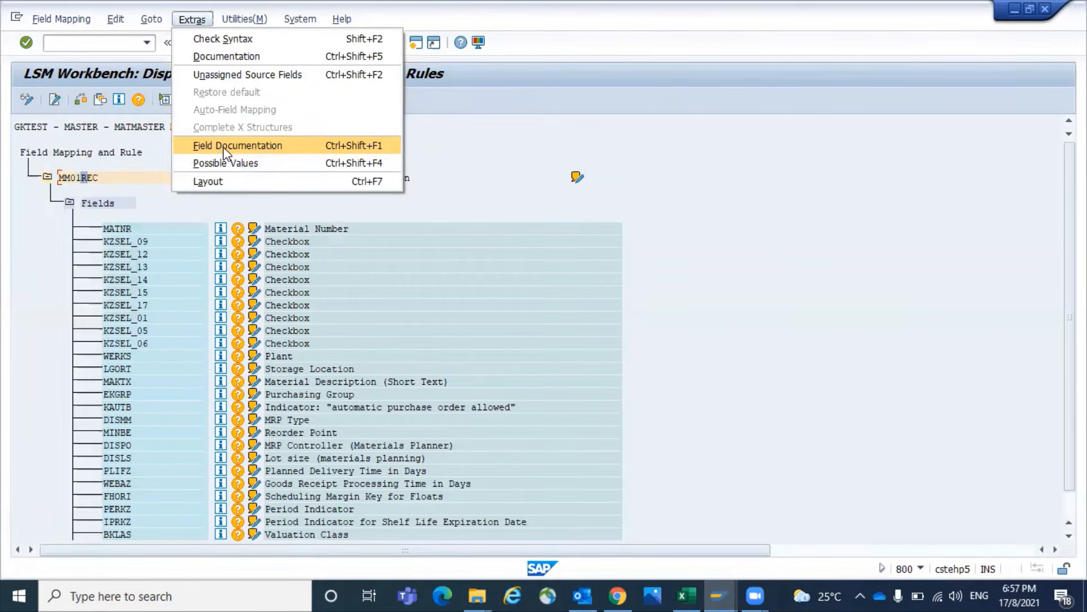
mouse_move(162, 19)
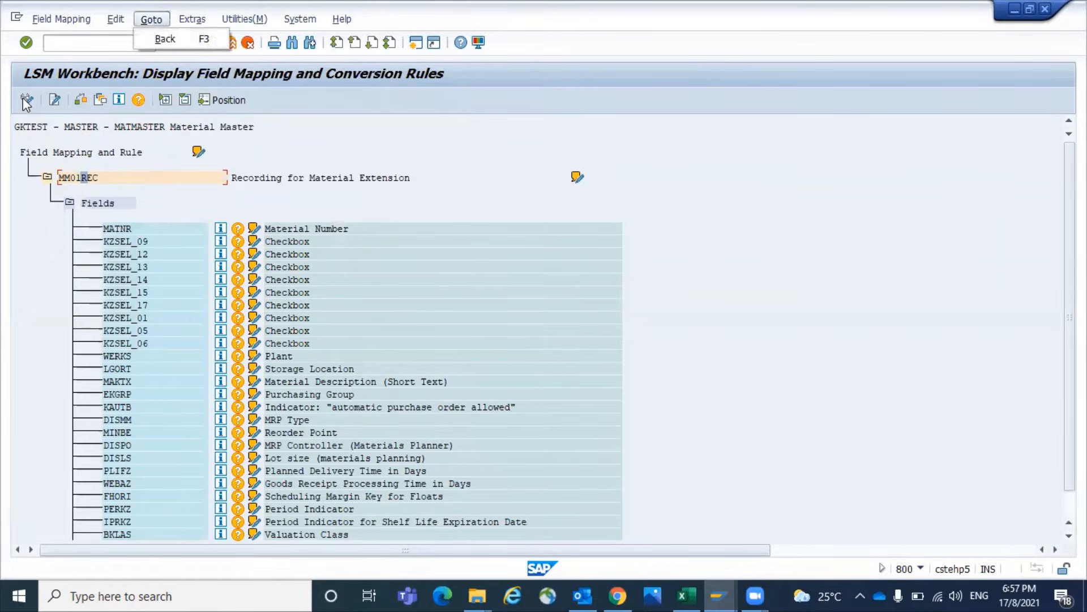
left_click(320, 162)
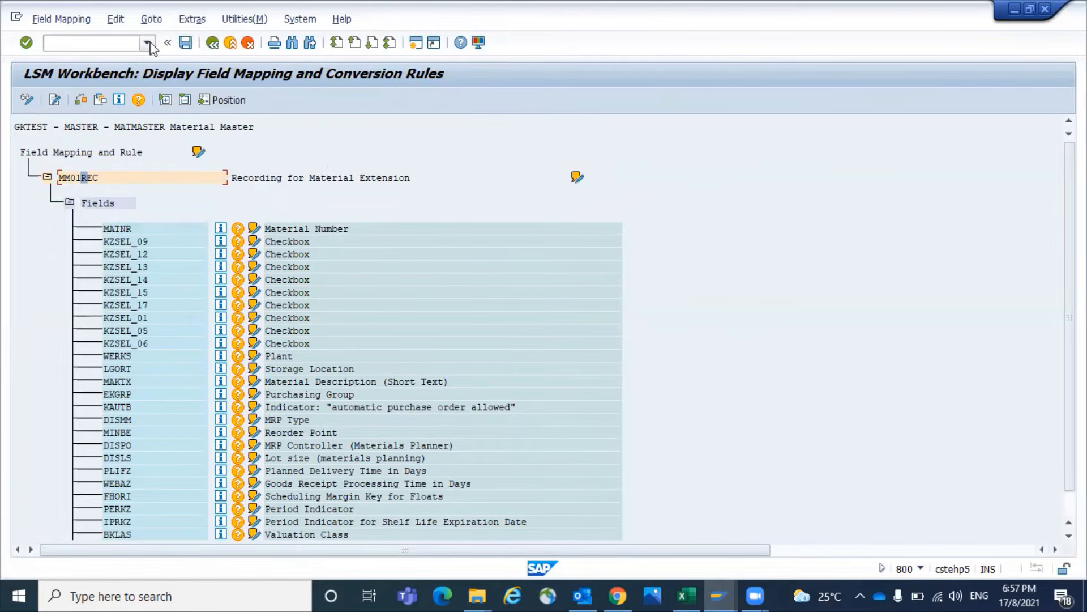
left_click(194, 20)
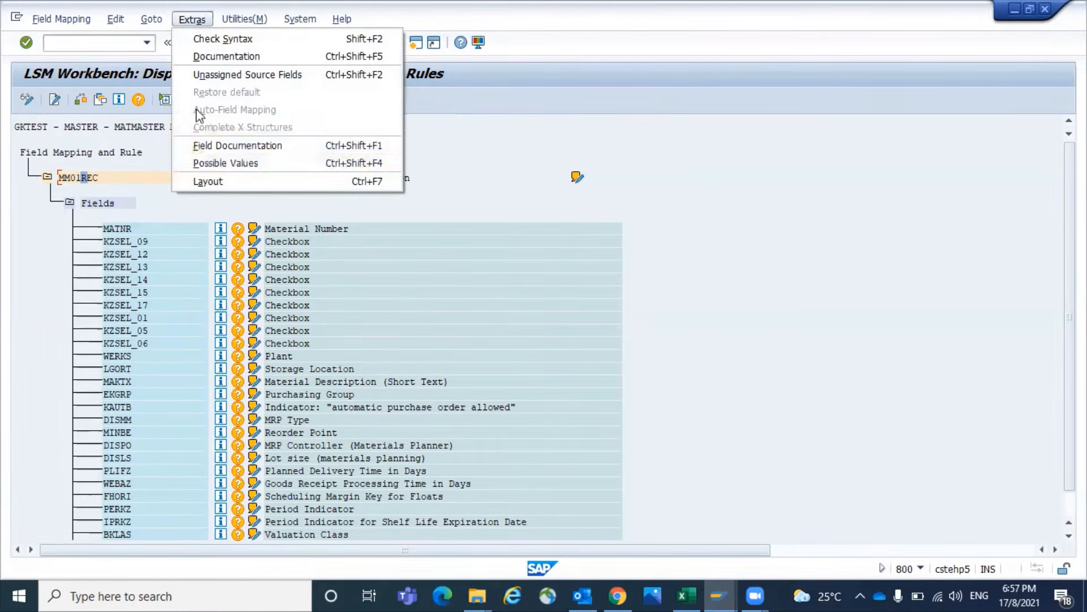
left_click(9, 121)
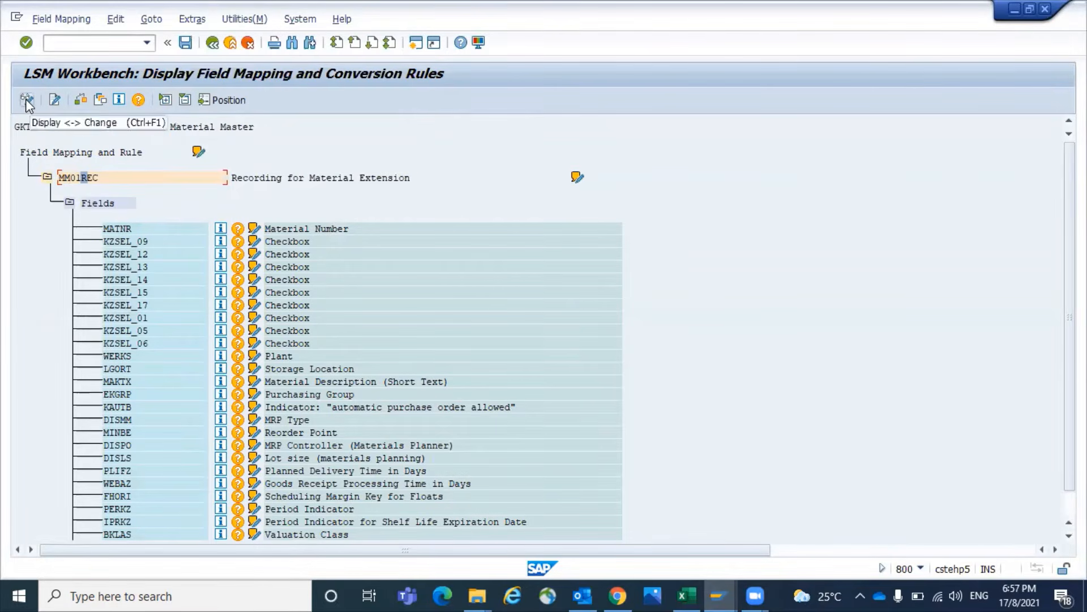
left_click(26, 99)
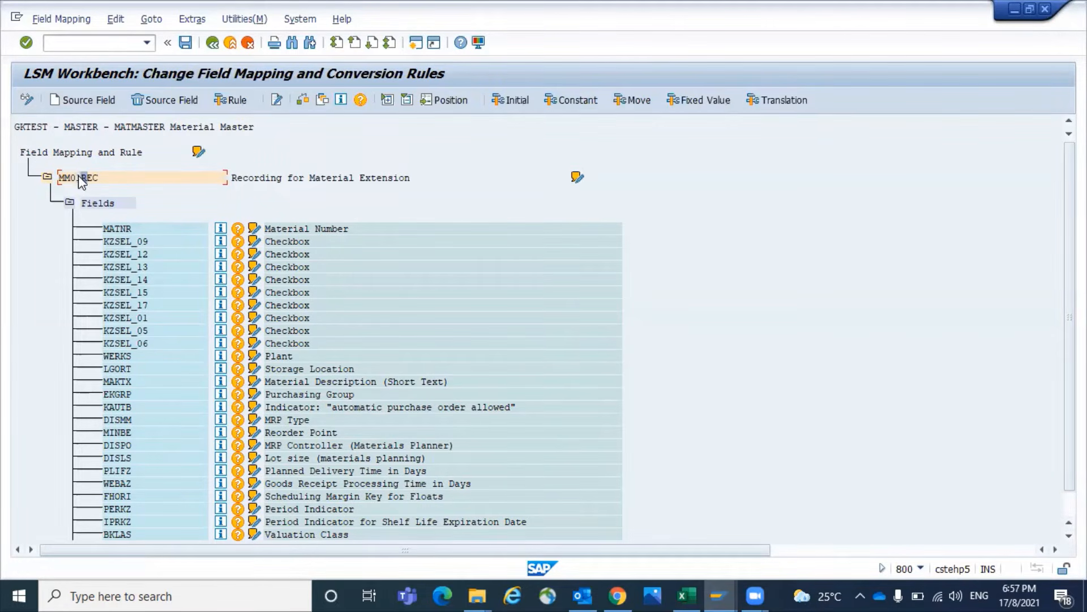
Start Auto-Field Mapping for MM01REC, matching fields with the same name, applying only the Transfer (MOVE) rule, with confirmation
left_click(191, 19)
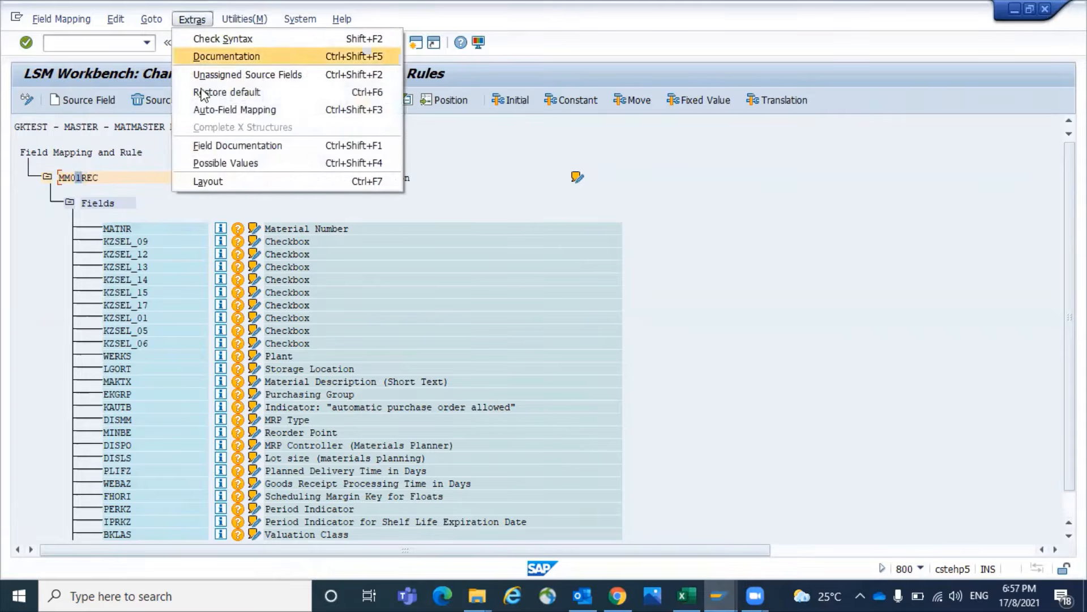
left_click(226, 111)
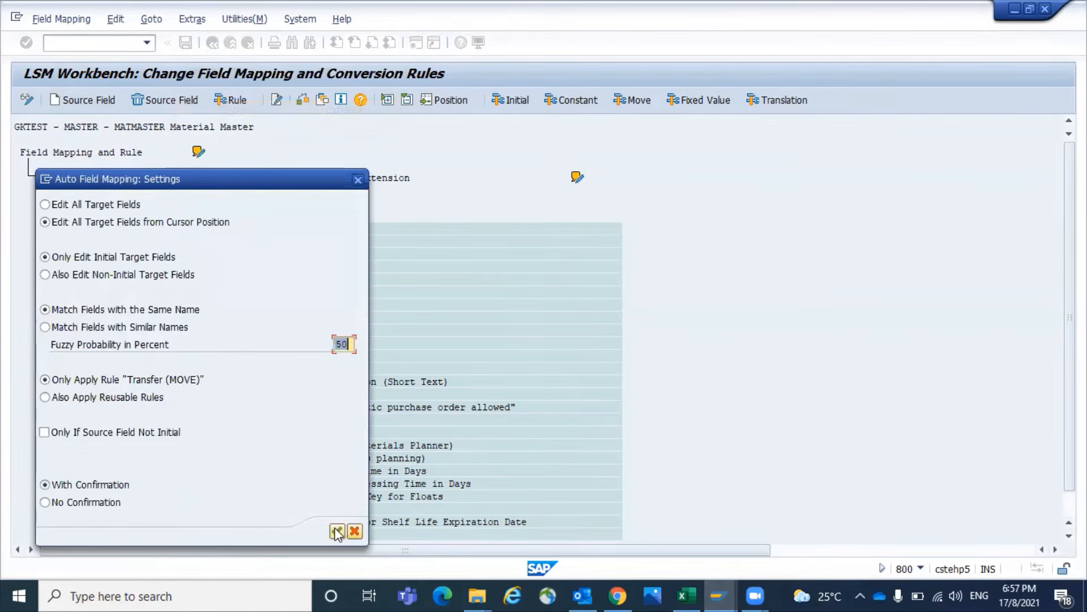
left_click(337, 532)
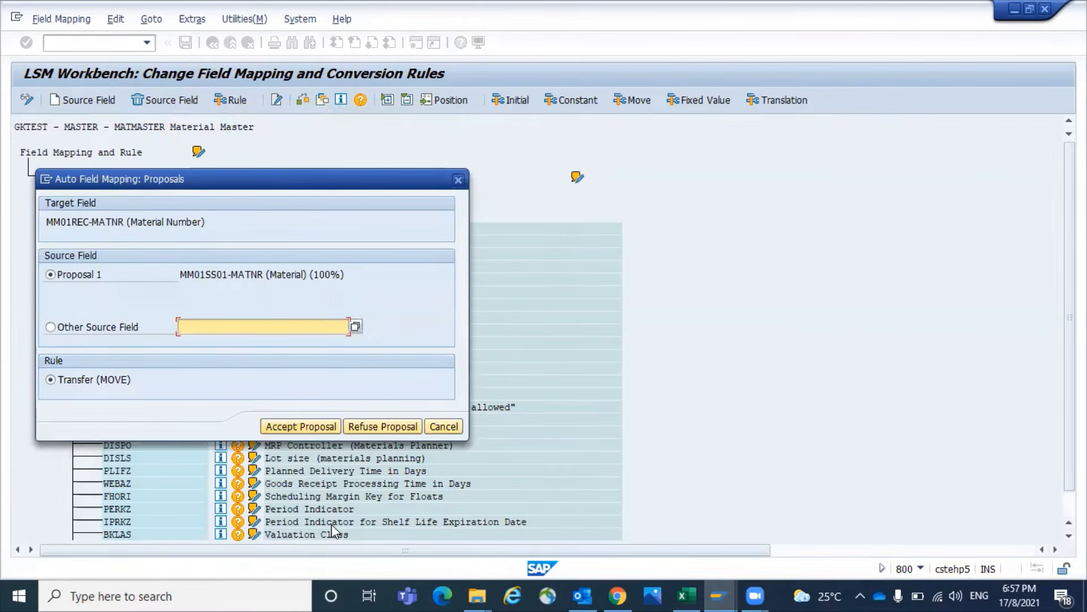
Accept the auto field mapping proposal for each target field of MM01REC, from MATNR through STPRS
key("Return")
key("Return")
key("Return")
key("Return")
key("Return")
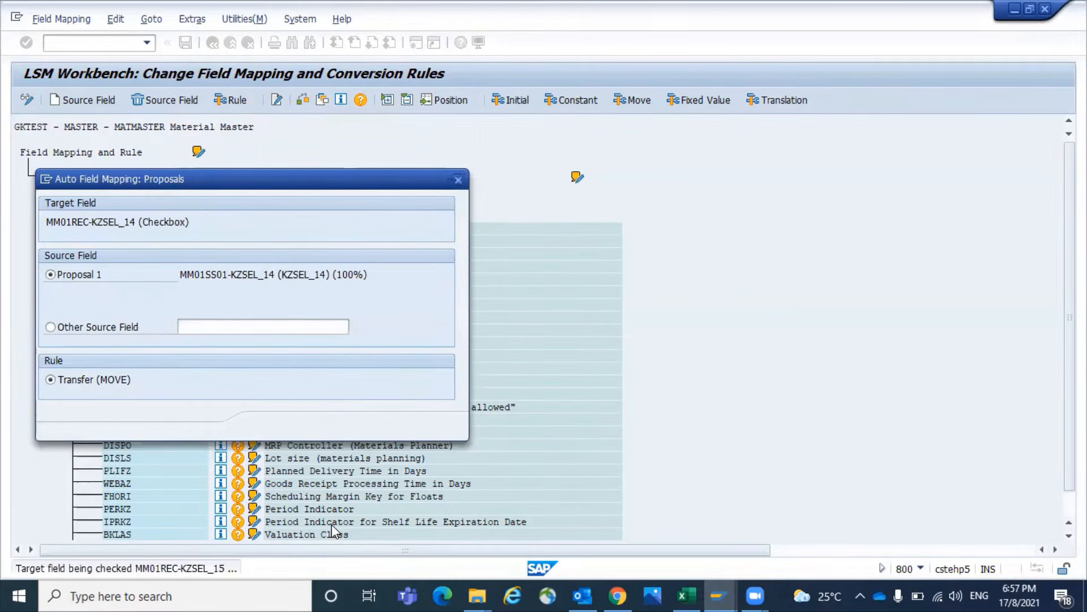
key("Return")
key("Return")
key("Return")
key("Return")
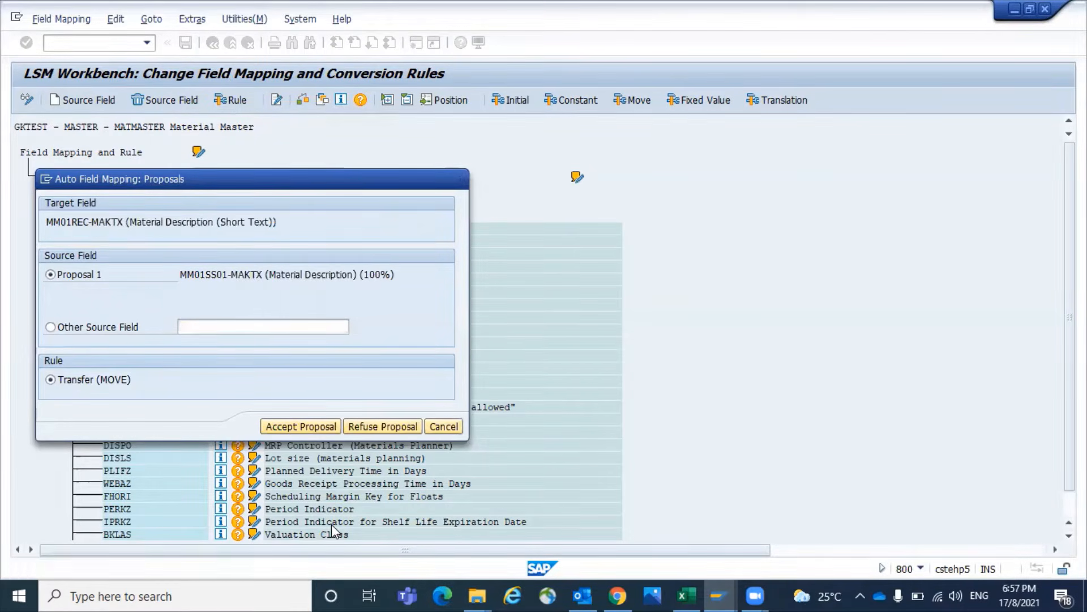
key("Return")
key("Return")
key("Return")
key("Return")
key("Return")
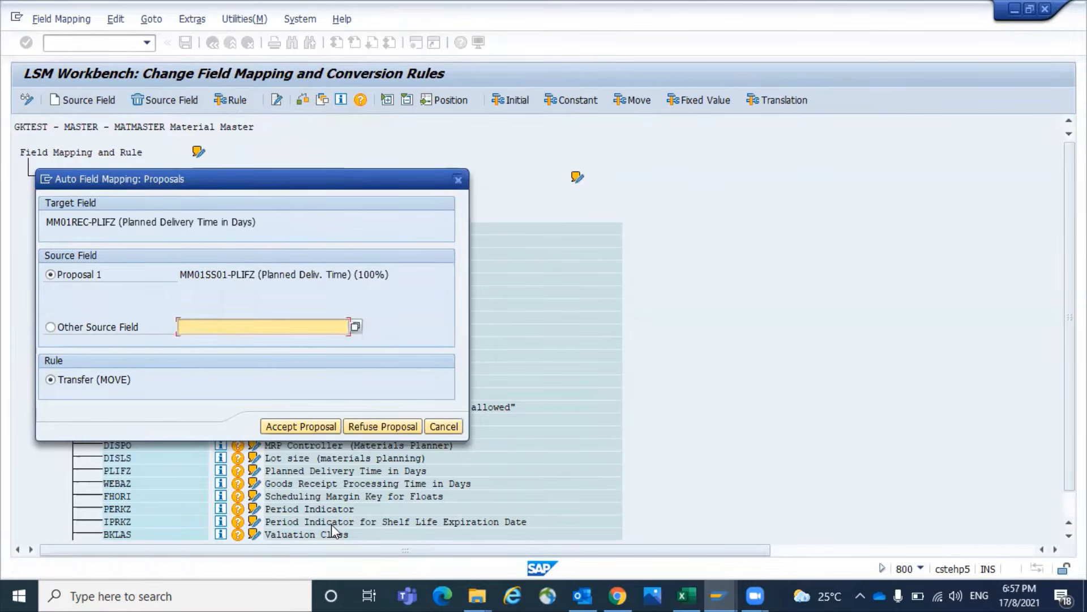
key("Return")
key("Return")
key("Return")
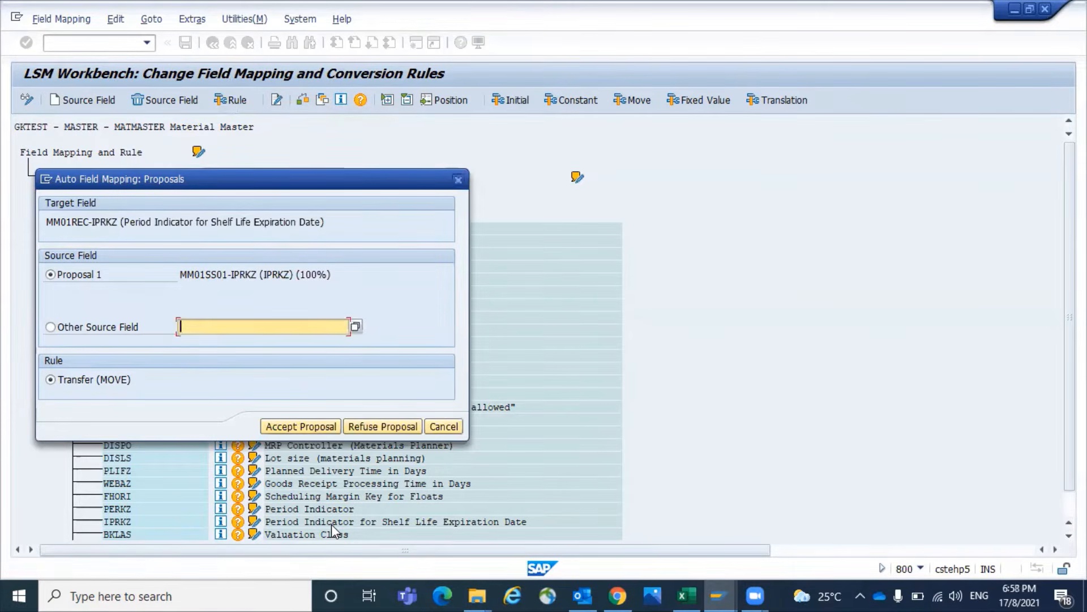
key("Return")
key("Return")
key("Return")
key("Return")
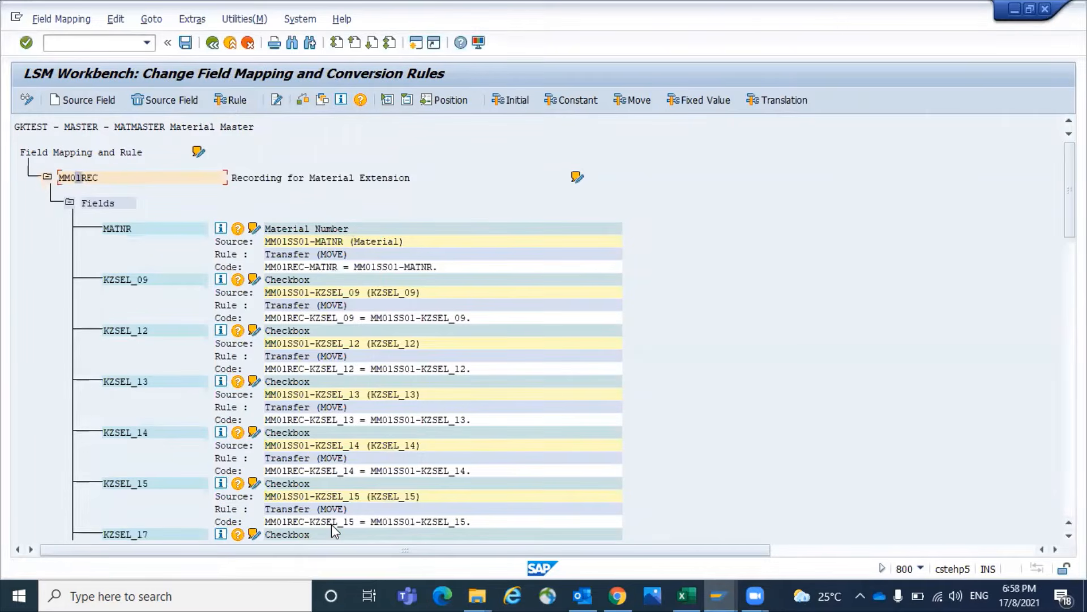
Check the mapped fields of MM01REC through STPRS, save the field mapping and return to the process steps
scroll(332, 529, "down", 15)
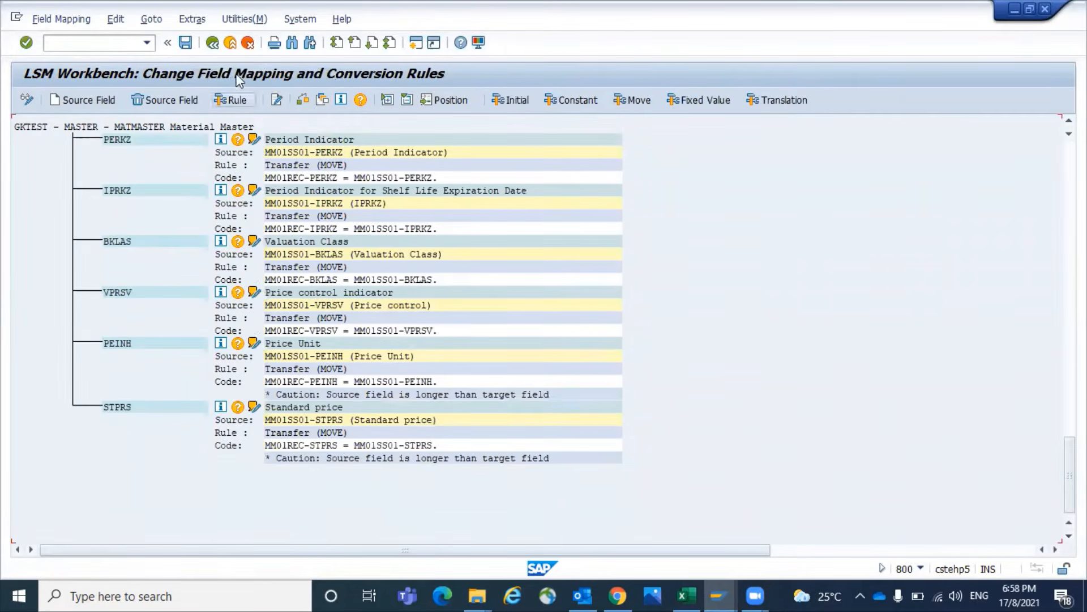
left_click(185, 43)
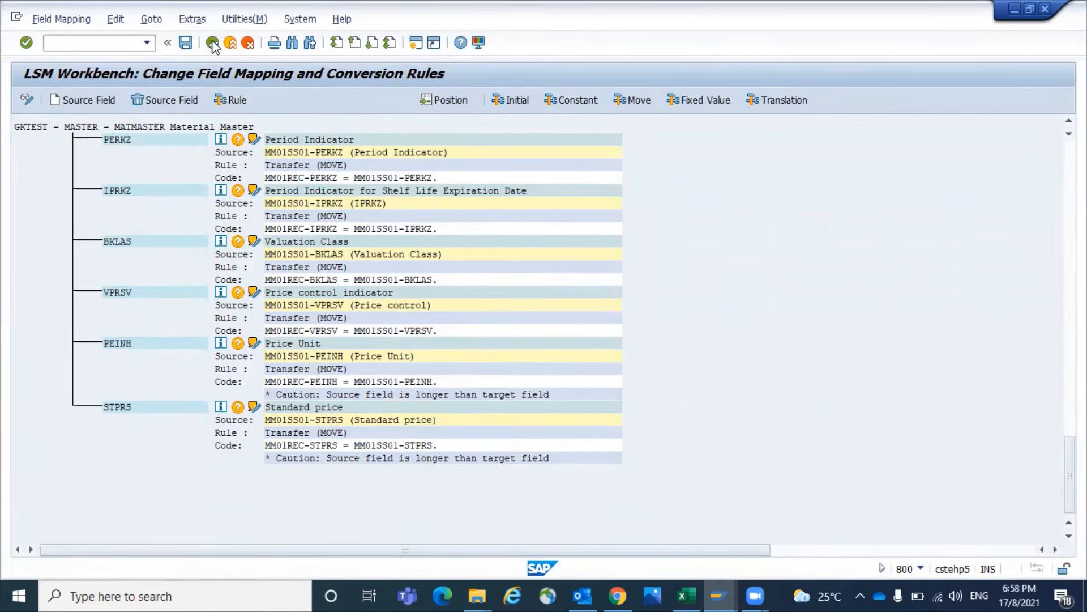
left_click(212, 43)
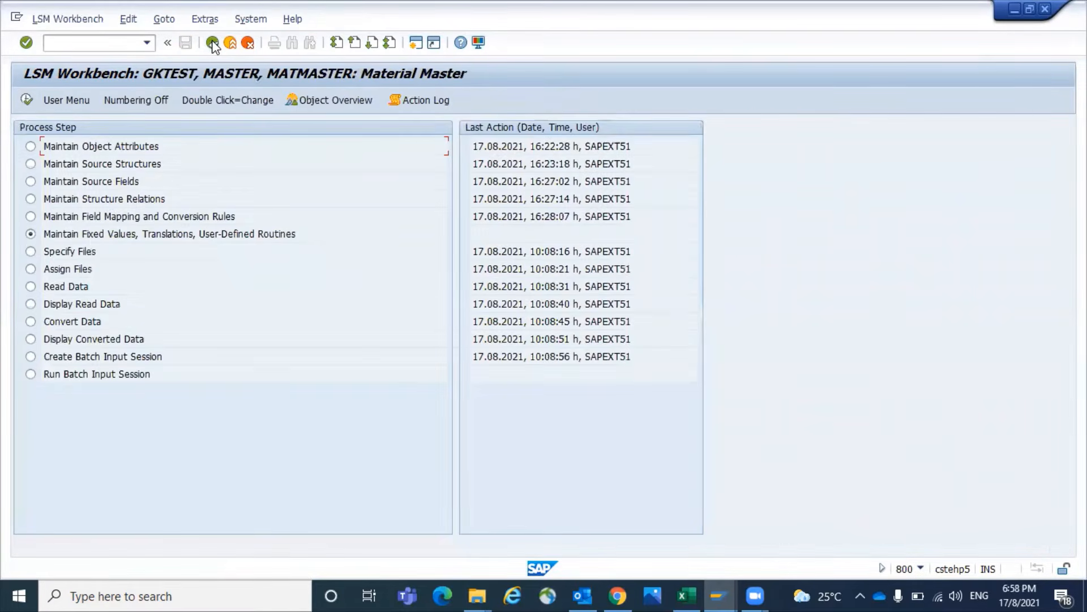
Open Maintain Fixed Values, Translations, User-Defined Routines for project GKTEST, then return to the process steps
left_click(27, 102)
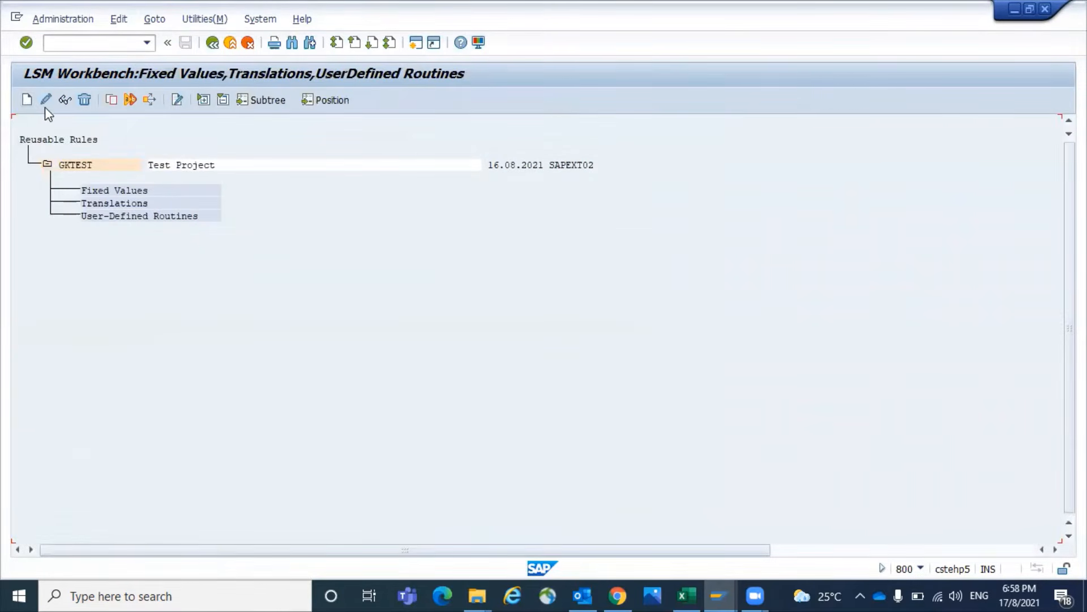
left_click(46, 102)
key("Return")
left_click(213, 44)
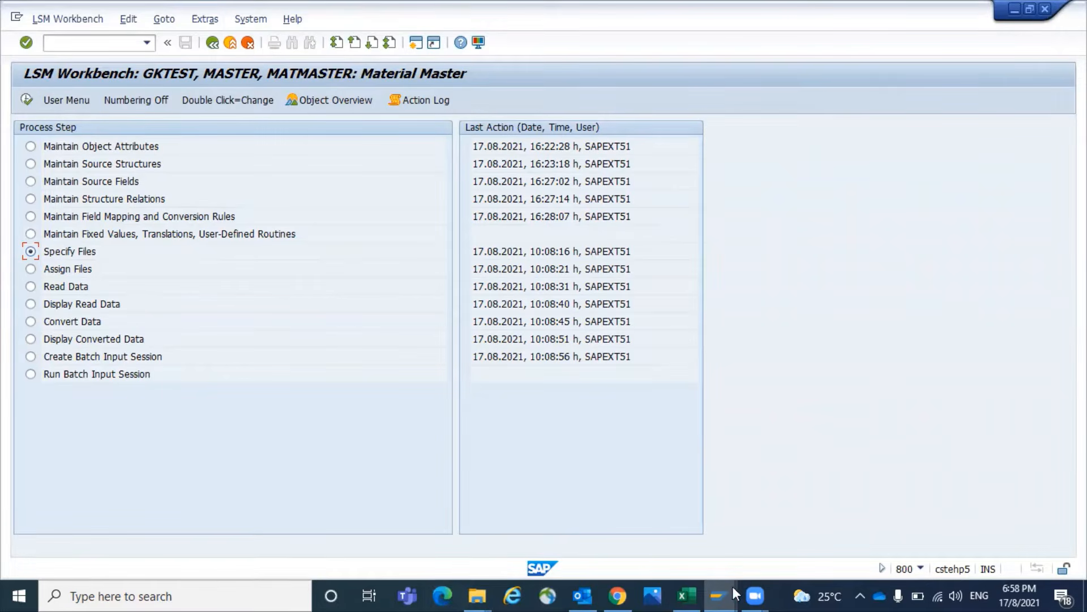
Switch to Excel and examine the field list in MM01_EXT and the material data in the Extension workbook
left_click(692, 592)
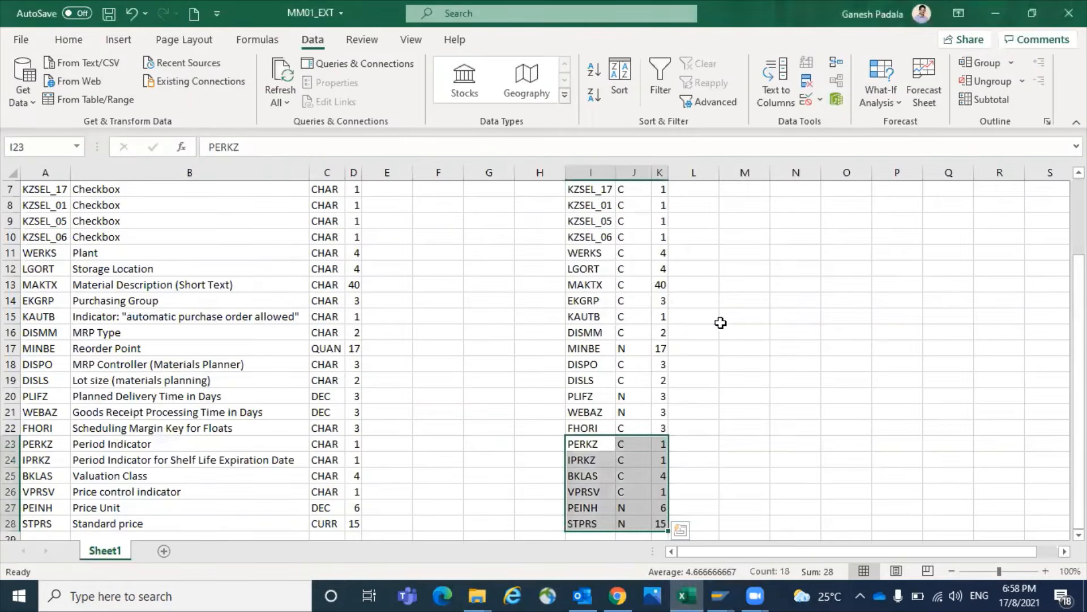
scroll(773, 409, "up", 2)
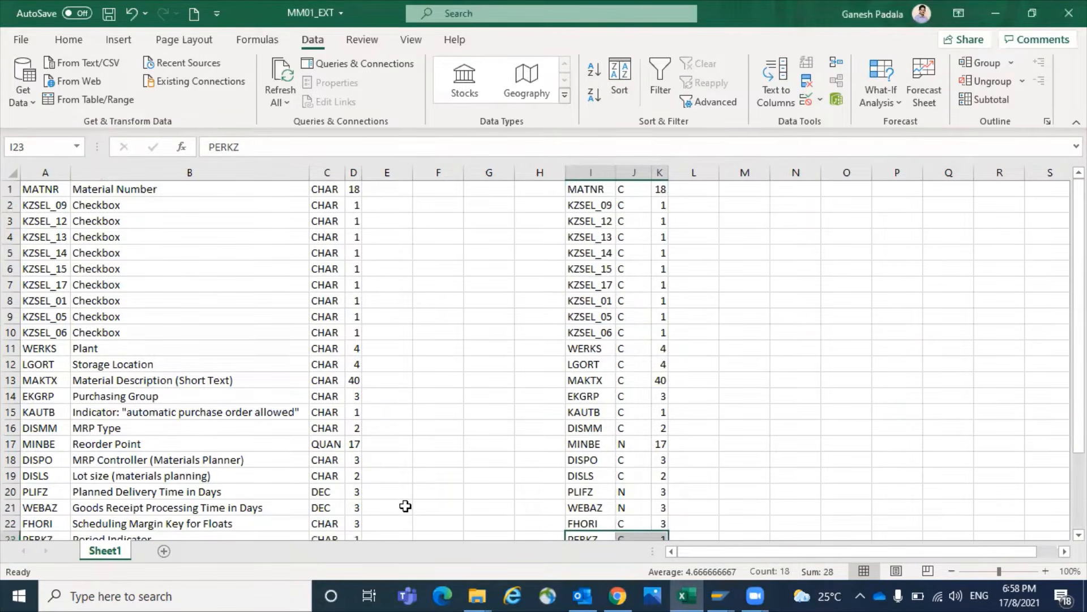
key("super+d")
left_click(676, 497)
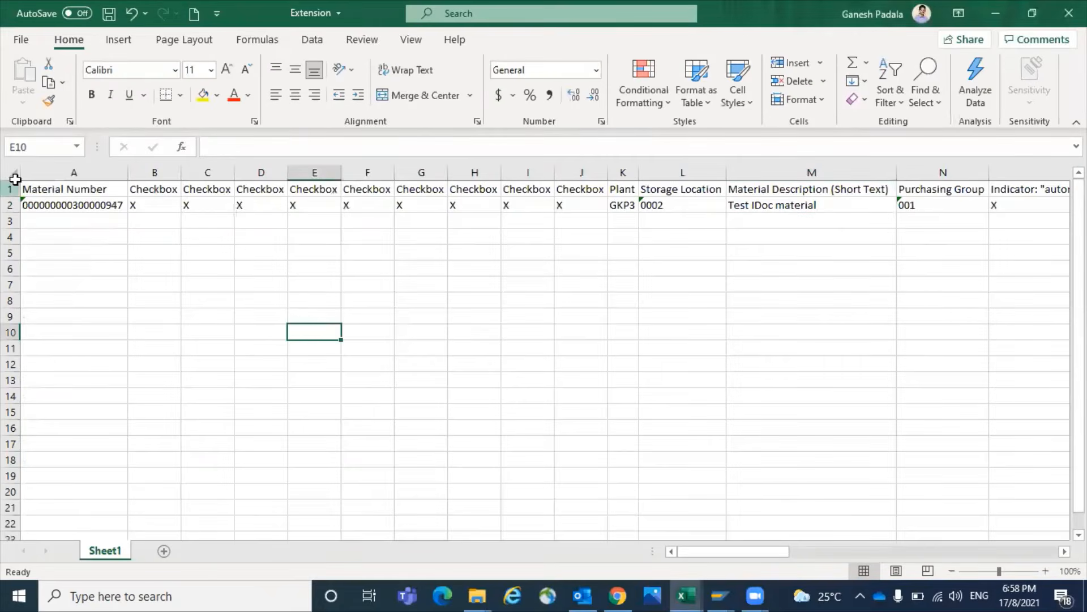
left_click(12, 173)
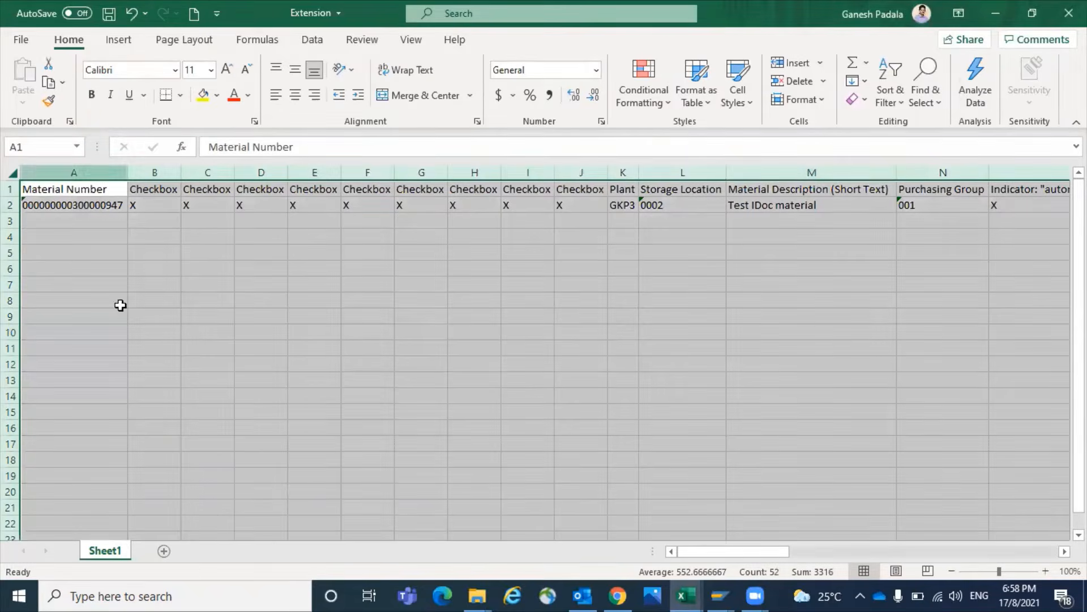
left_click(381, 315)
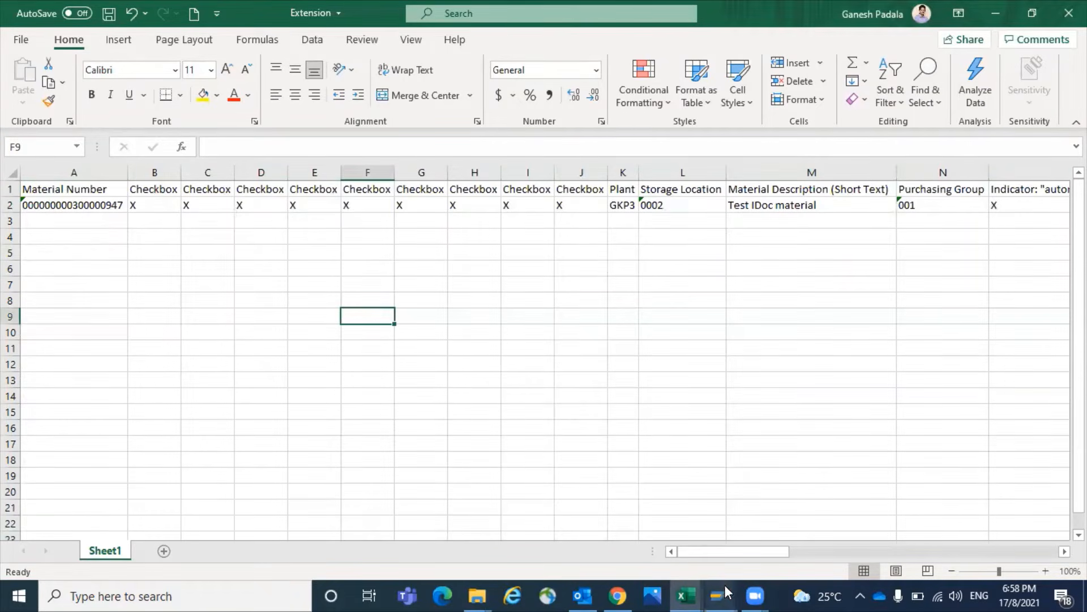
Switch to the MM01_EXT workbook and copy the field descriptions in column B, from Material Number to Standard price
mouse_move(685, 595)
left_click(638, 517)
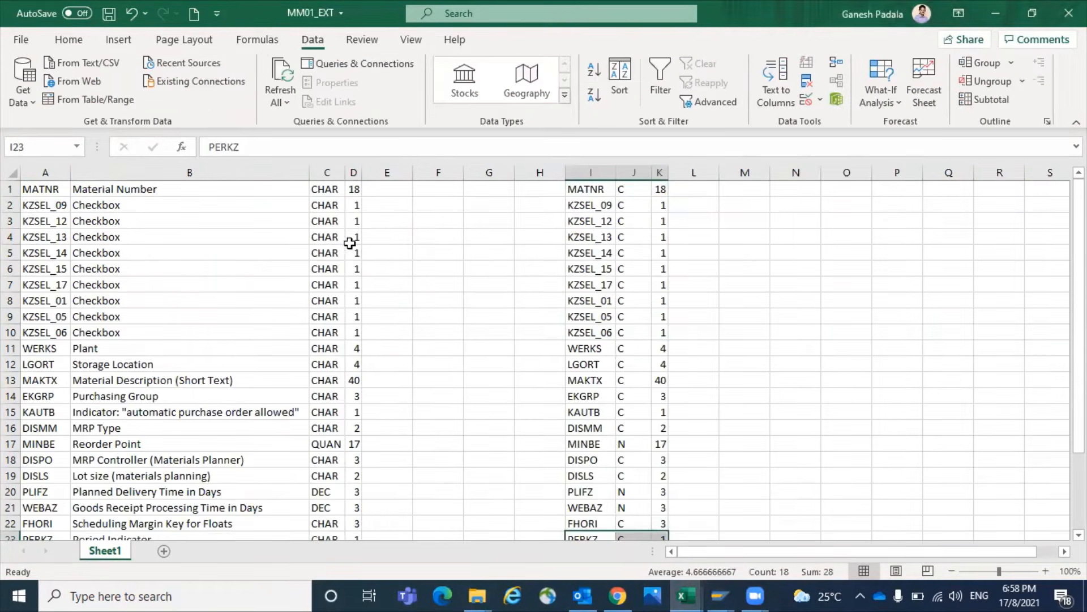
left_click(106, 189)
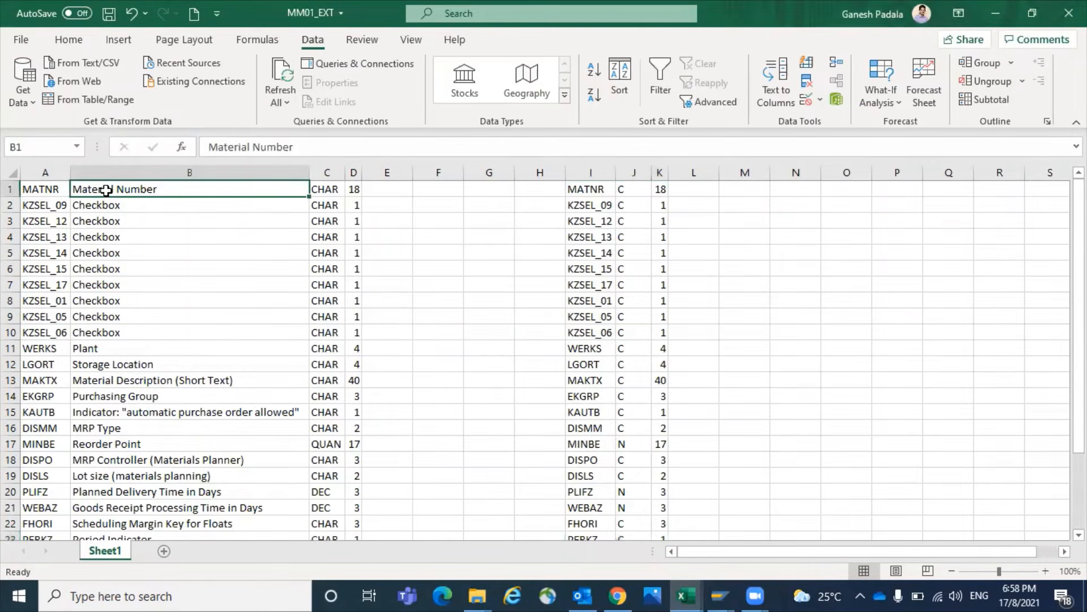
key("ctrl+shift+Down")
key("ctrl+c")
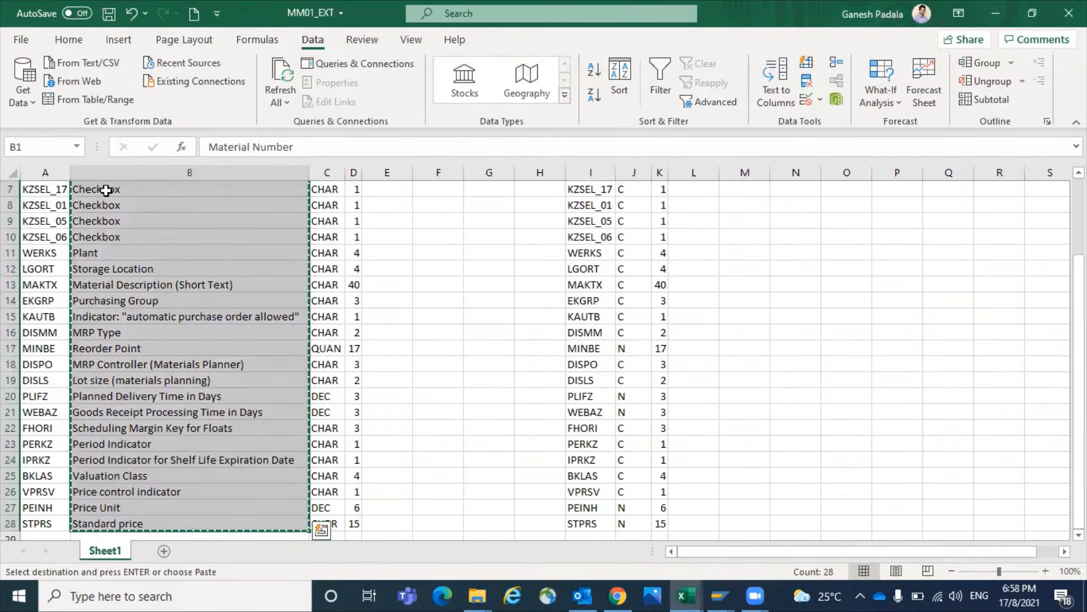
Paste the descriptions transposed as a header row on a new sheet of the Extension workbook and autofit all columns
mouse_move(677, 590)
left_click(730, 520)
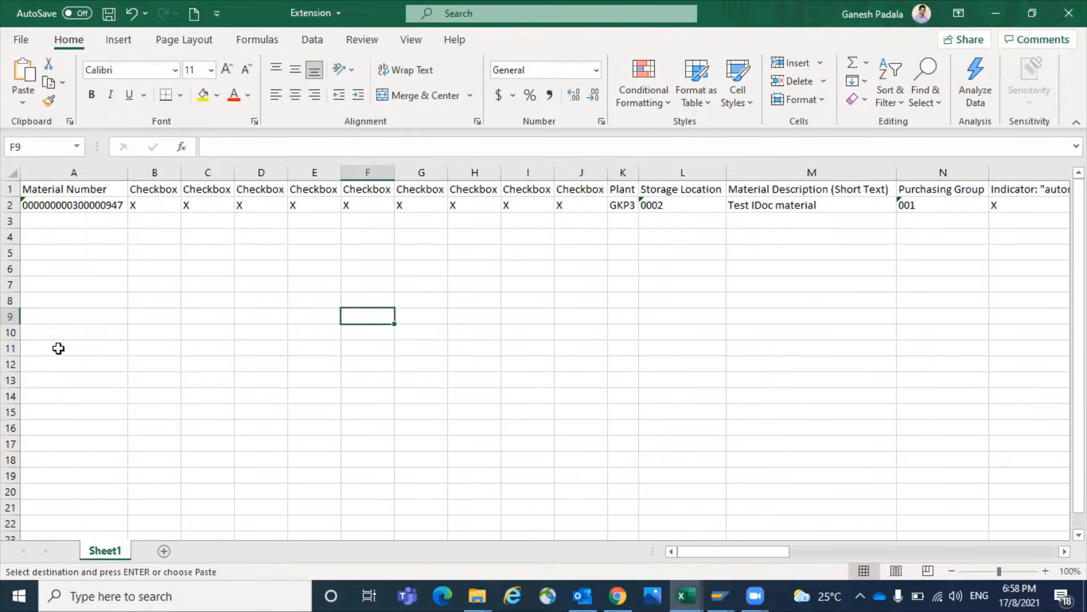
left_click(163, 551)
right_click(50, 189)
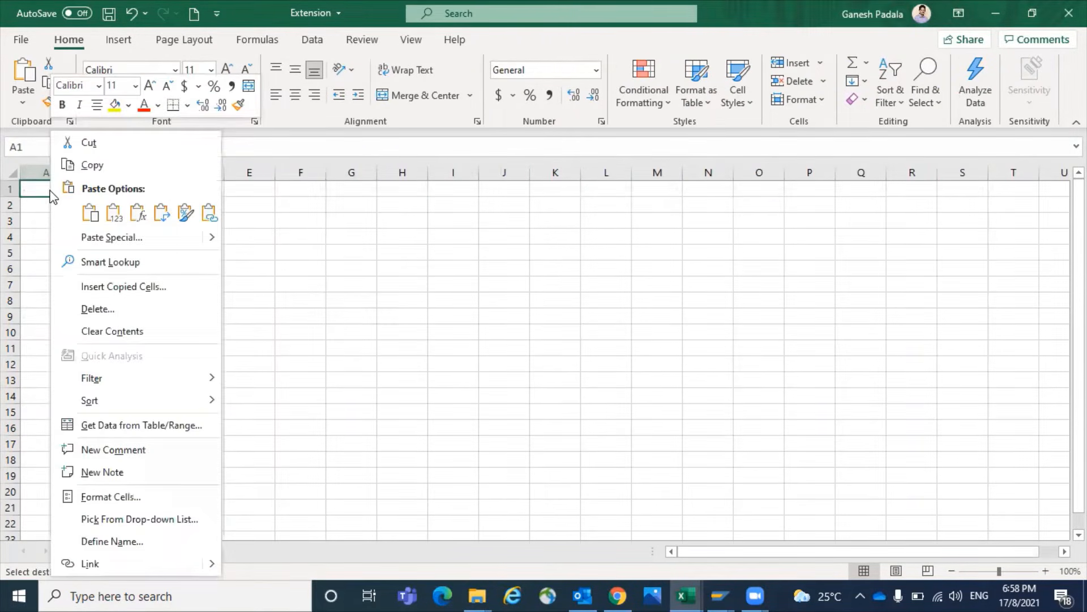
left_click(163, 219)
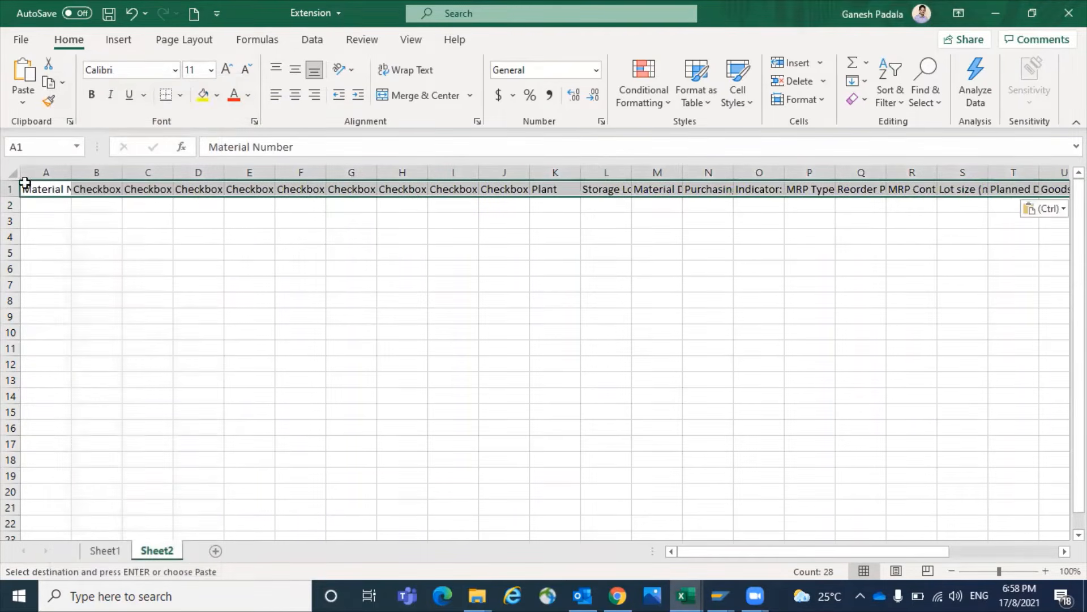
left_click(12, 173)
double_click(67, 170)
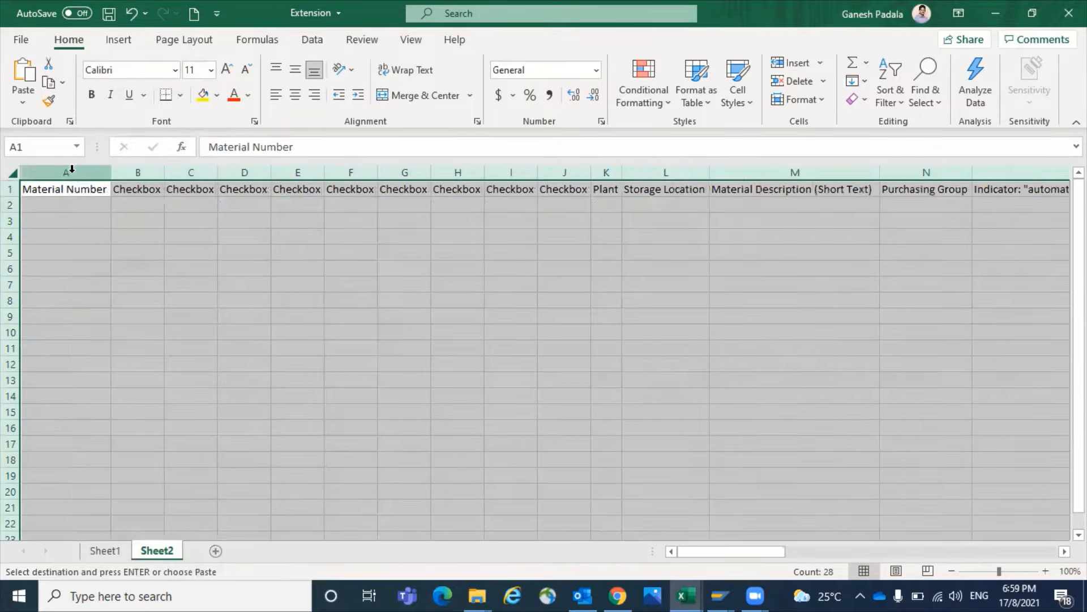
Return to Sheet1 to check its material number cell, and permanently delete Sheet2 from the Extension workbook
left_click(114, 549)
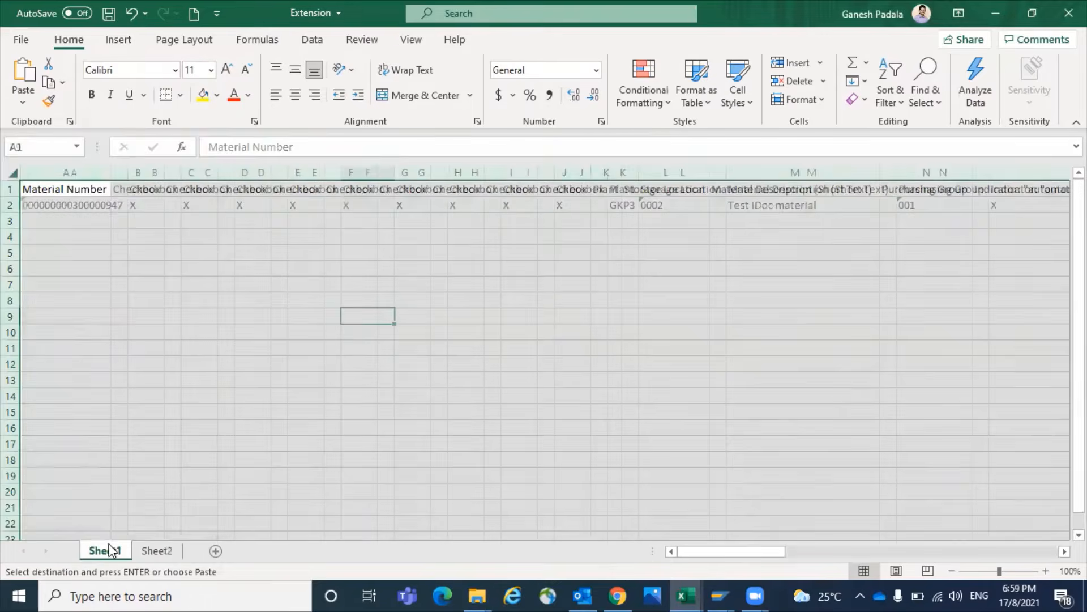
left_click(87, 204)
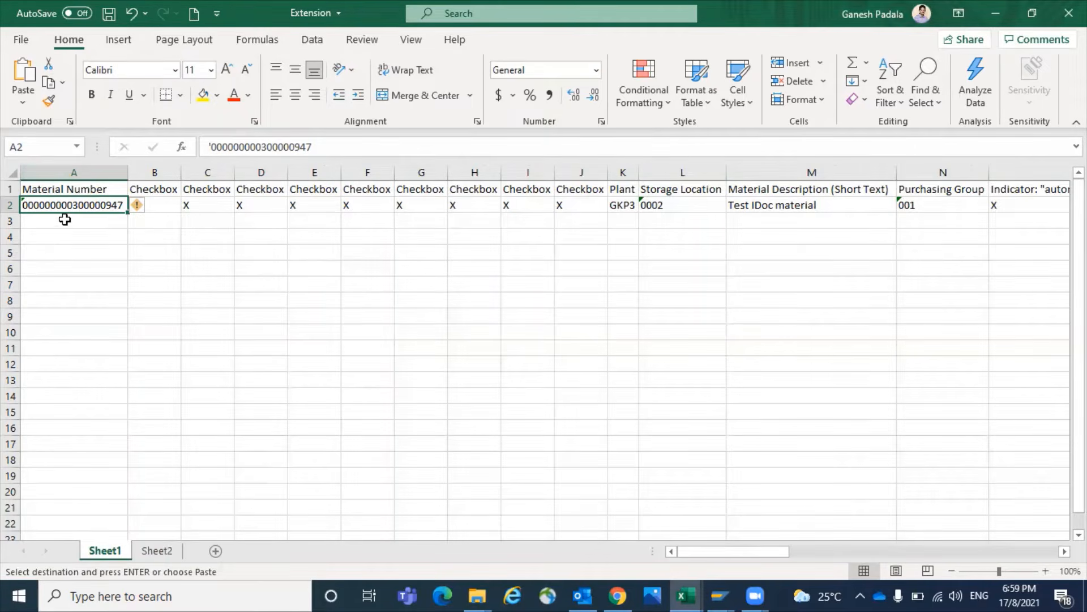
right_click(162, 553)
left_click(210, 358)
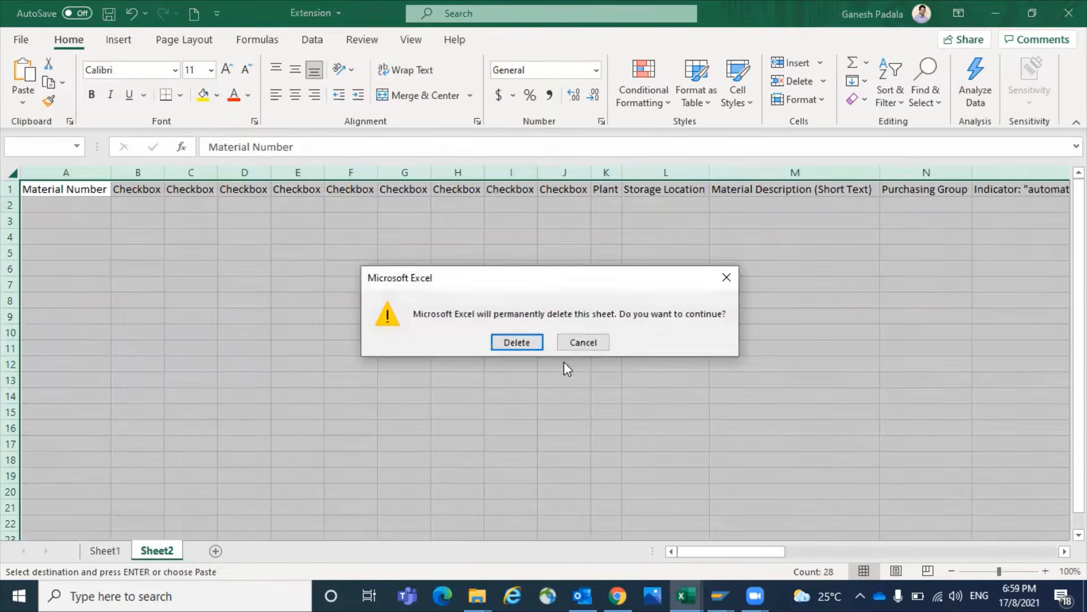
left_click(517, 342)
left_click(205, 332)
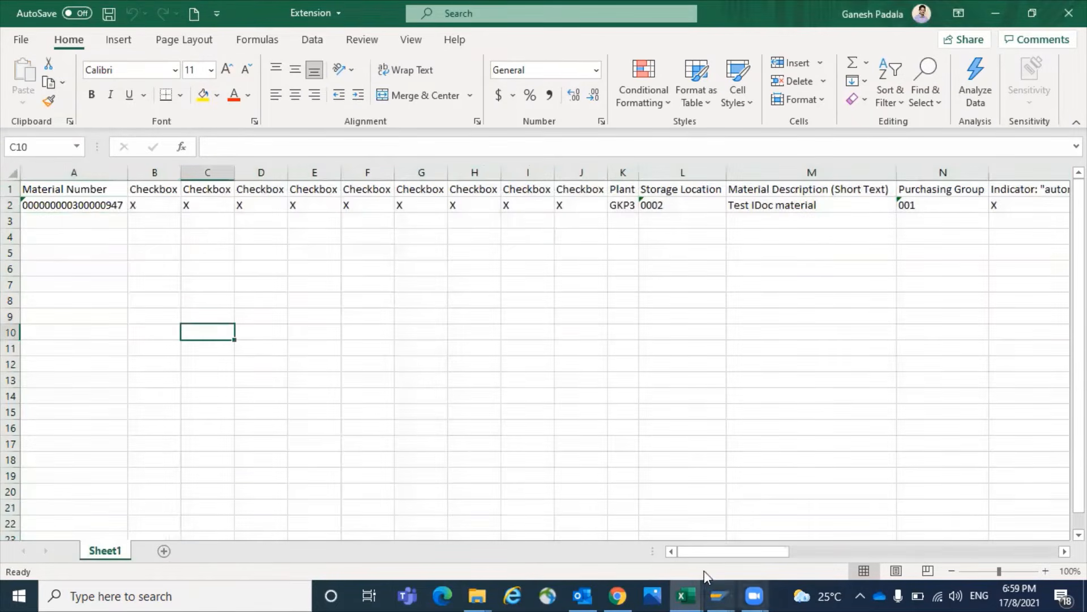
Switch to the SAP LSM Workbench and open transaction MM60 in a new session with /omm60
mouse_move(715, 593)
left_click(728, 546)
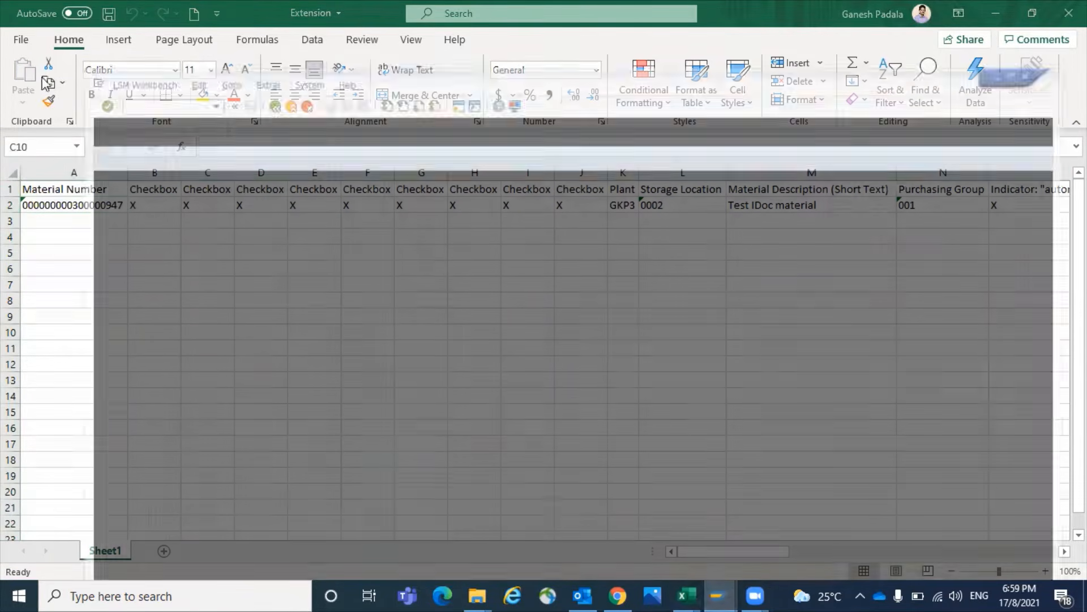
left_click(76, 45)
type("/")
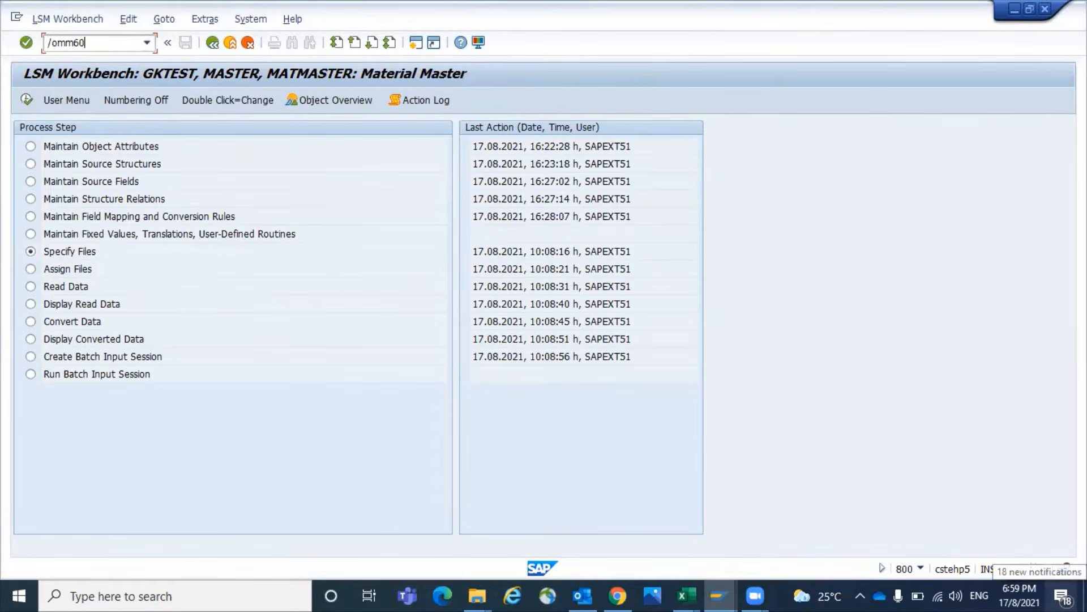
type("omm60")
key("Return")
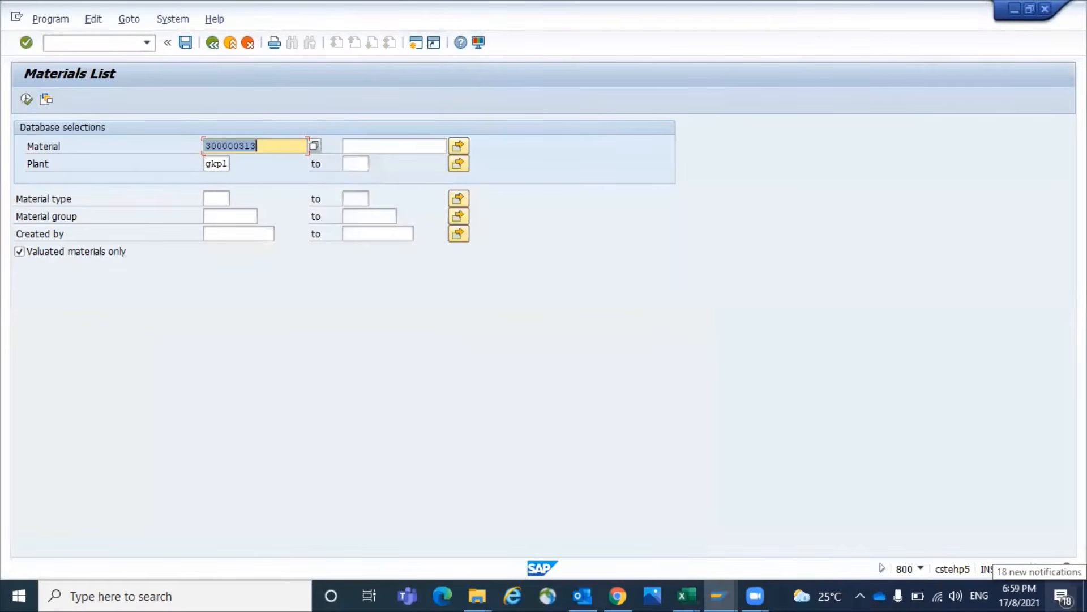
Clear the material filter and list the valuated materials for plants GKP1 to GKP2
key("BackSpace")
key("Down")
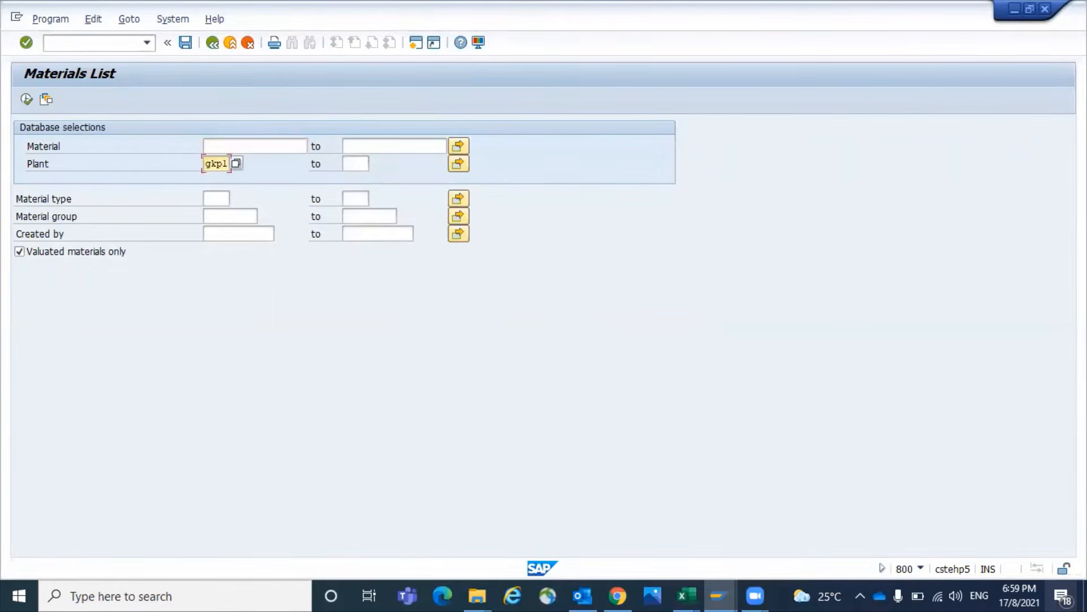
key("Tab")
key("Return")
key("Return")
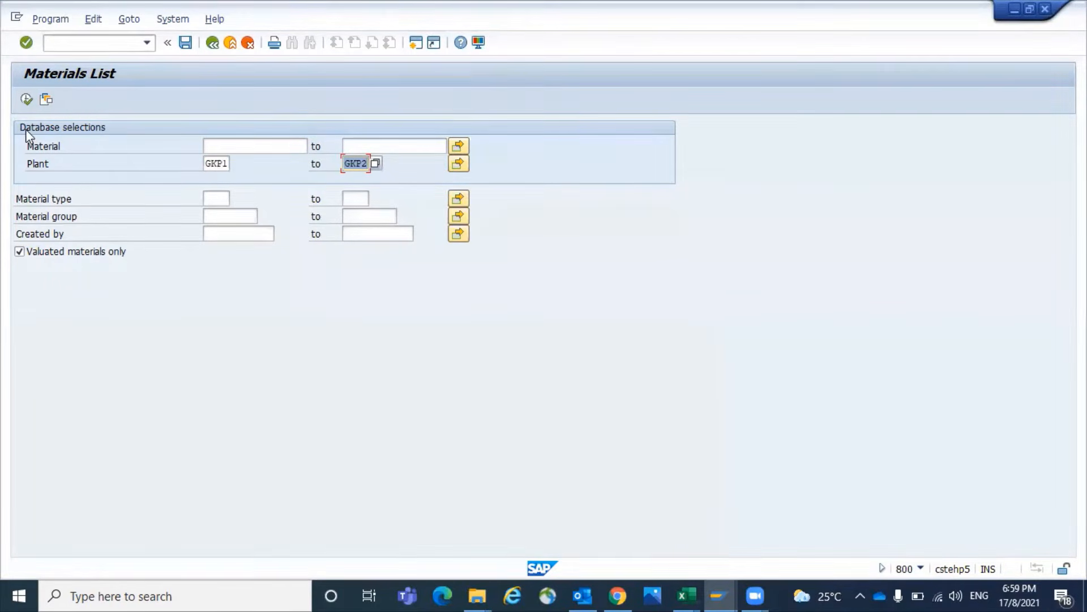
left_click(27, 99)
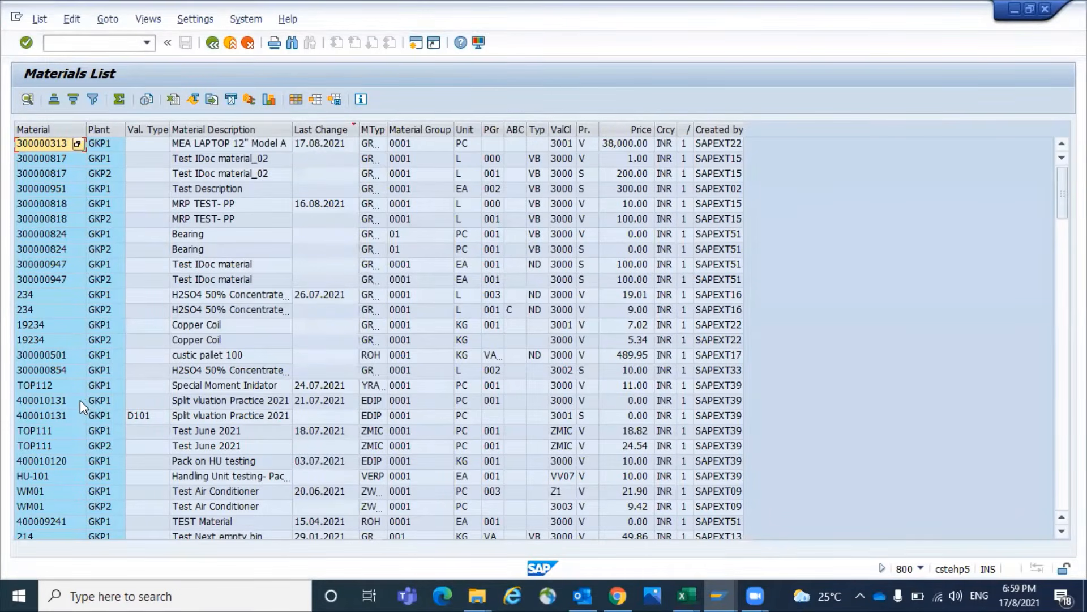
Find Fixed Bin Material in plant GKP1 in the materials list and copy its material number, 300000745
left_click(91, 432)
key("Page_Down")
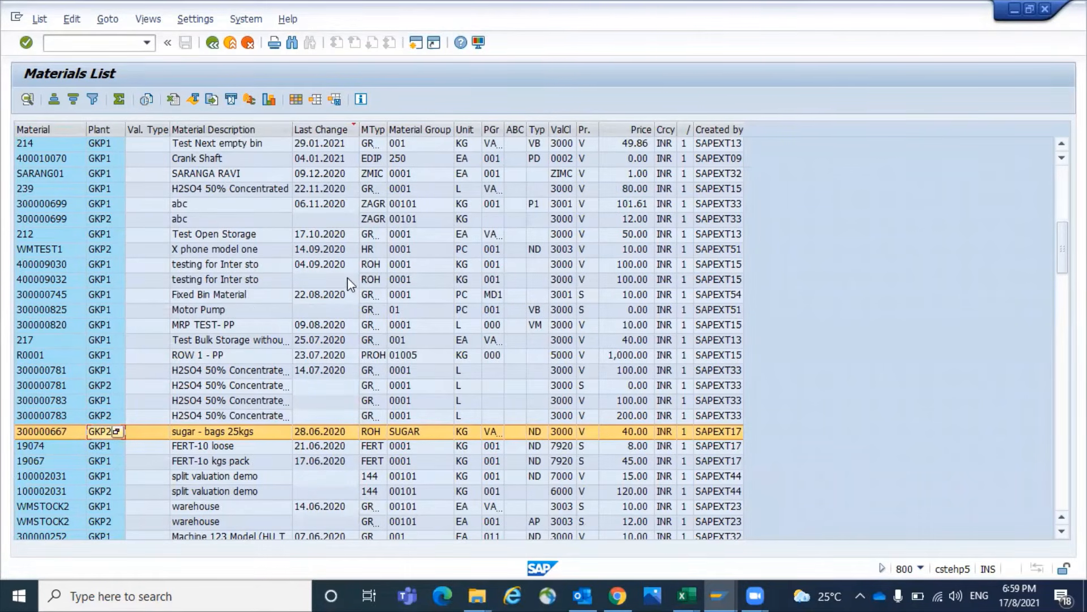
left_click(226, 298)
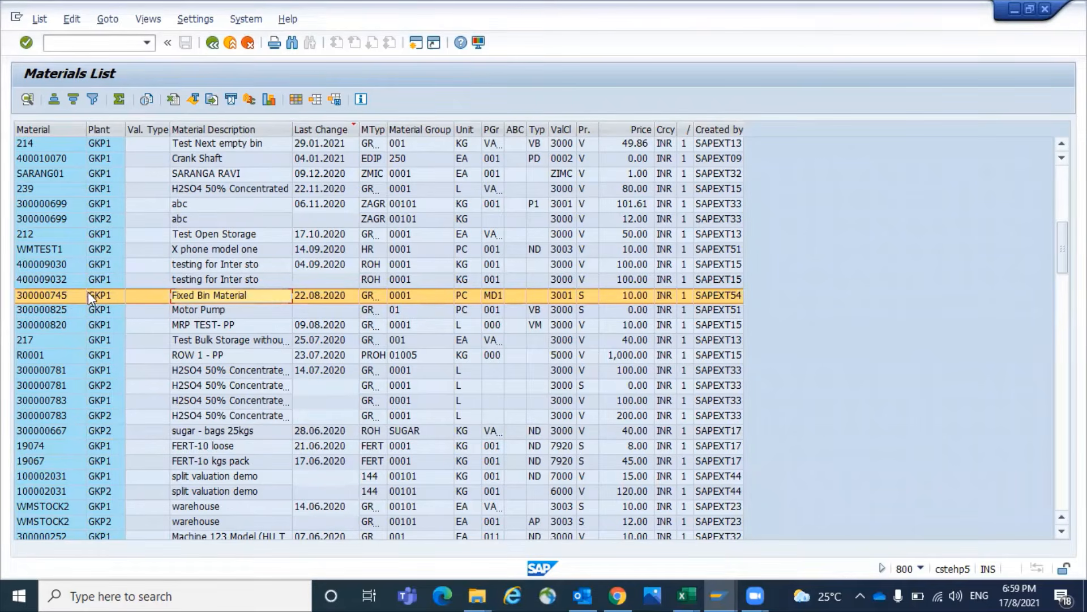
key("ctrl+y")
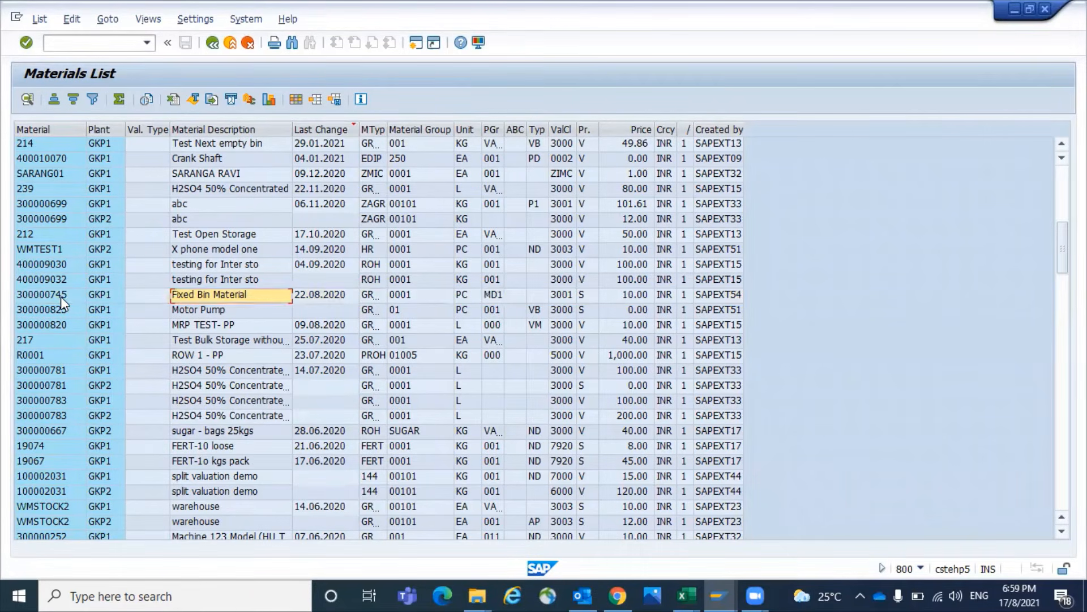
left_click_drag(53, 285, 51, 300)
left_click(51, 301)
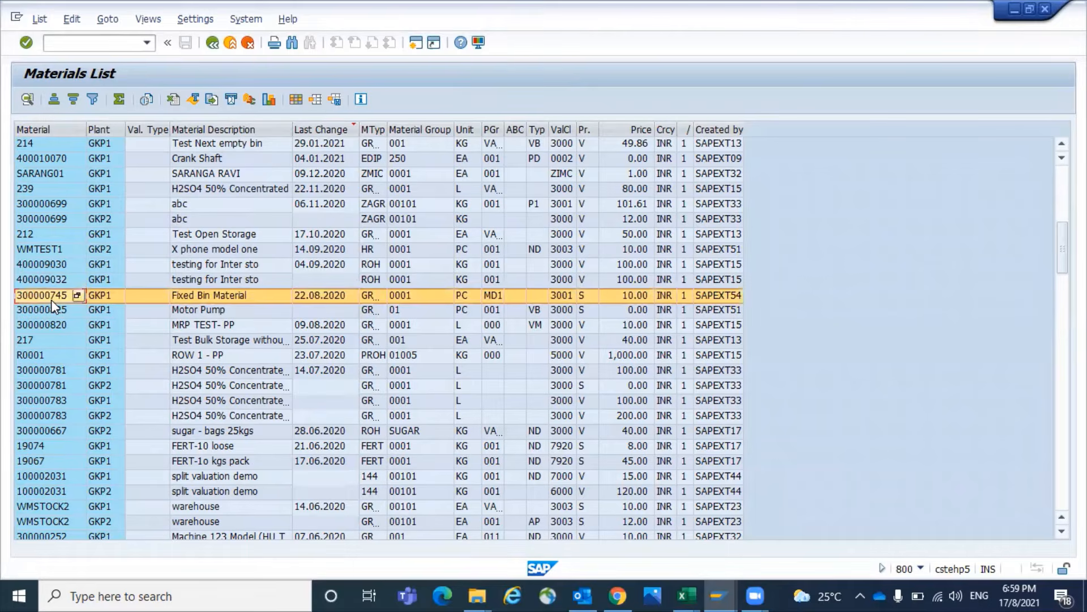
key("ctrl+y")
key("alt+Tab")
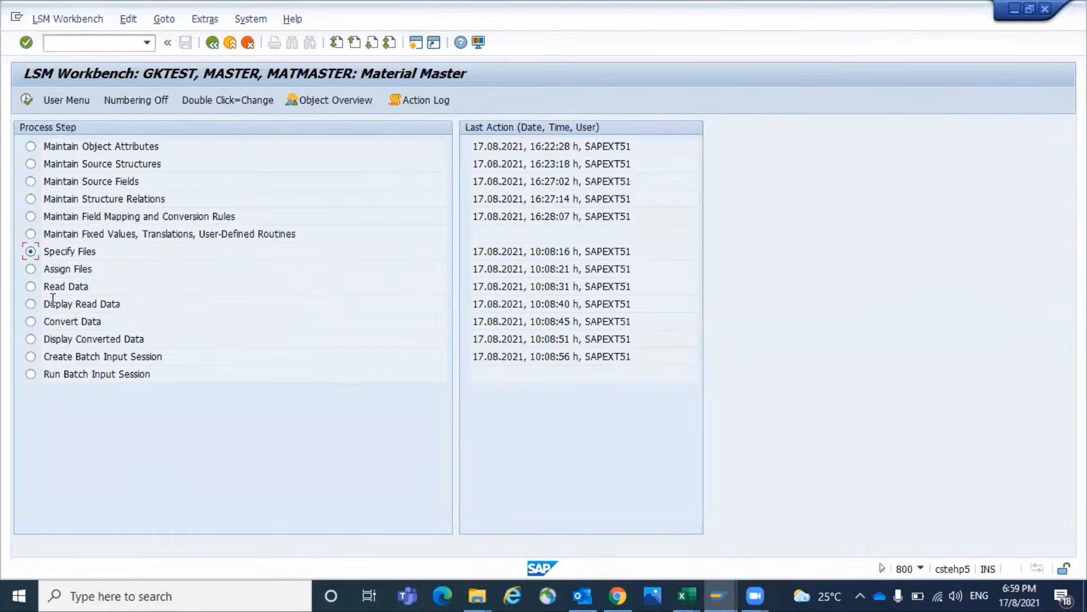
key("alt+Tab")
key("alt+Tab")
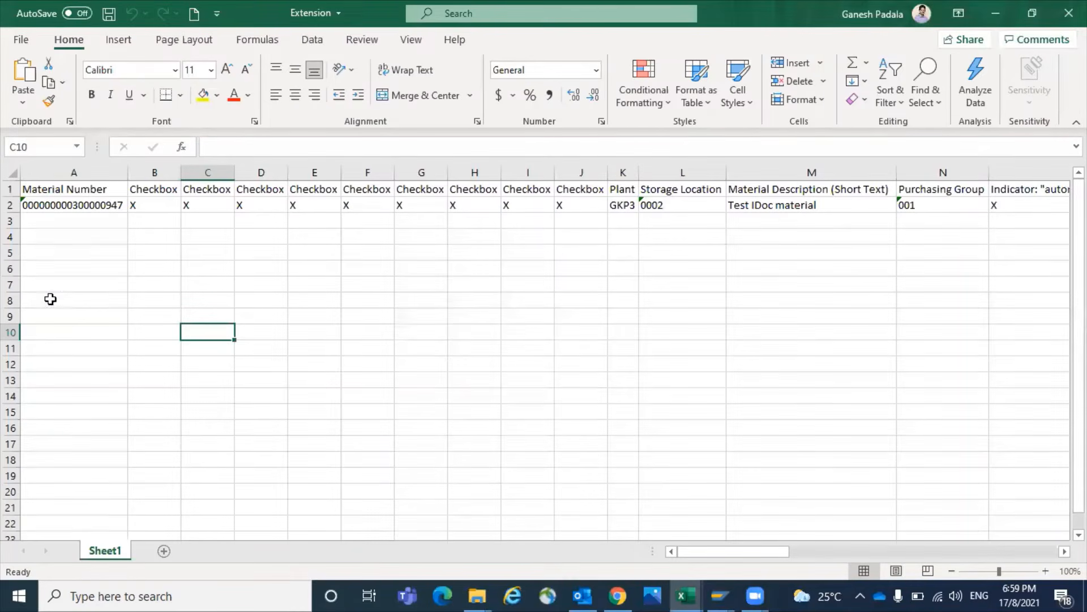
double_click(73, 205)
type("300000745")
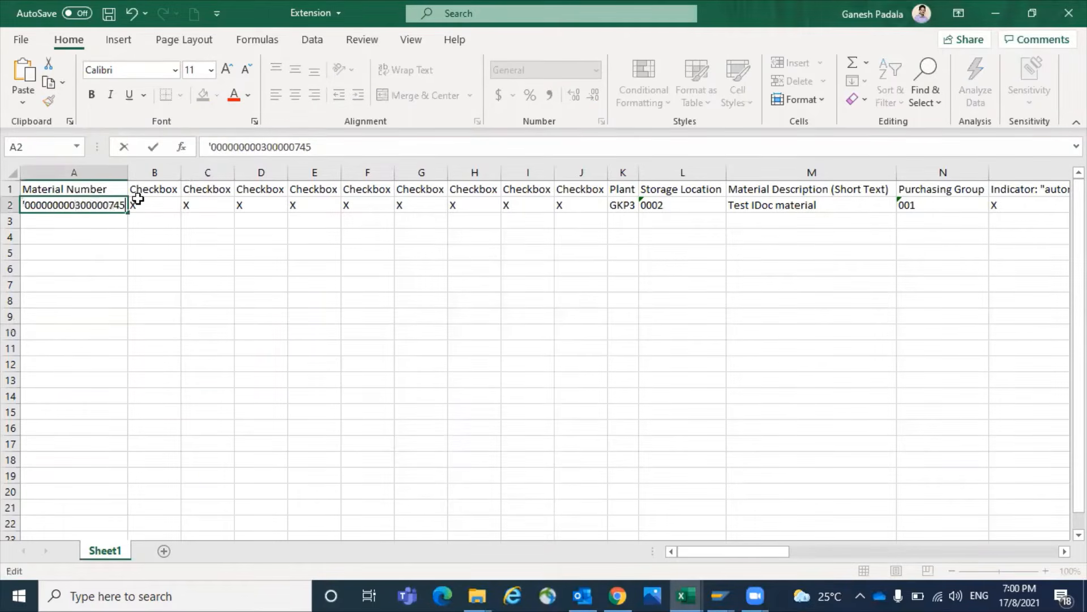
left_click(138, 200)
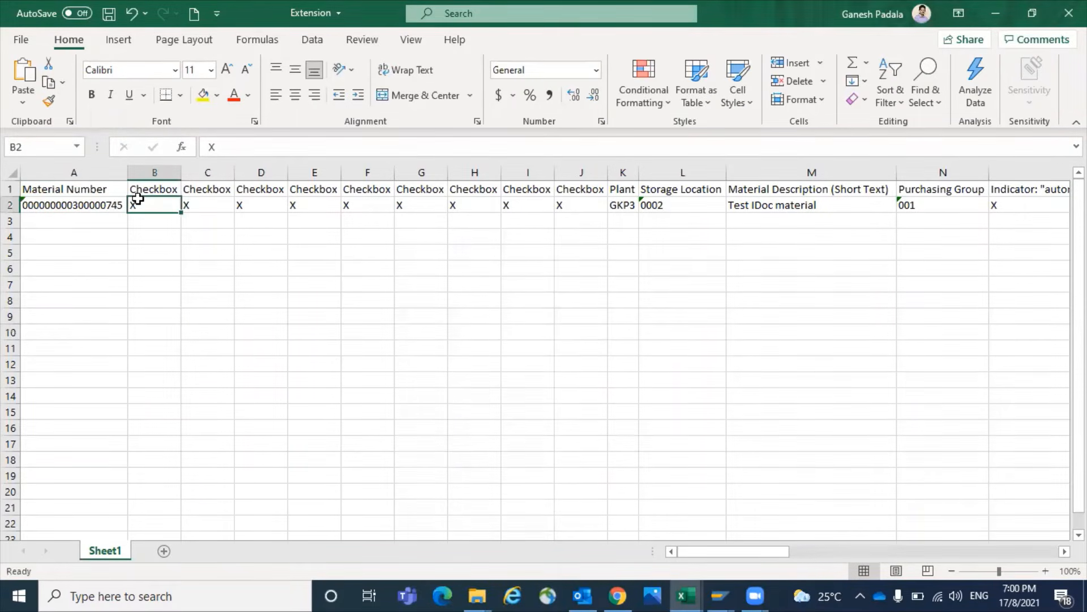
Review the material number in A2 and the checkbox entries in B2:J2
left_click(29, 205)
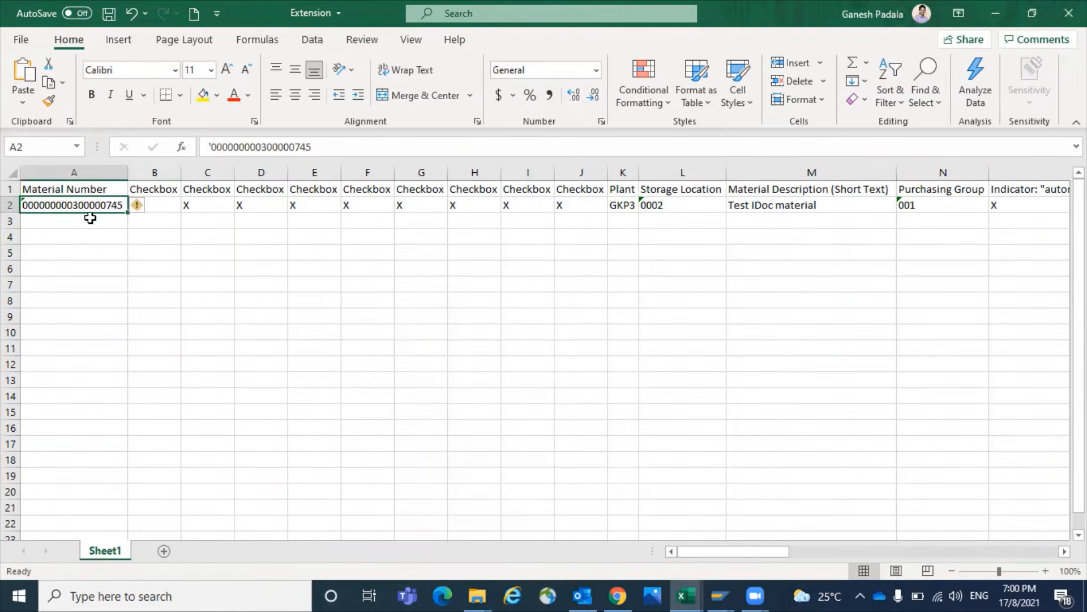
left_click(176, 205)
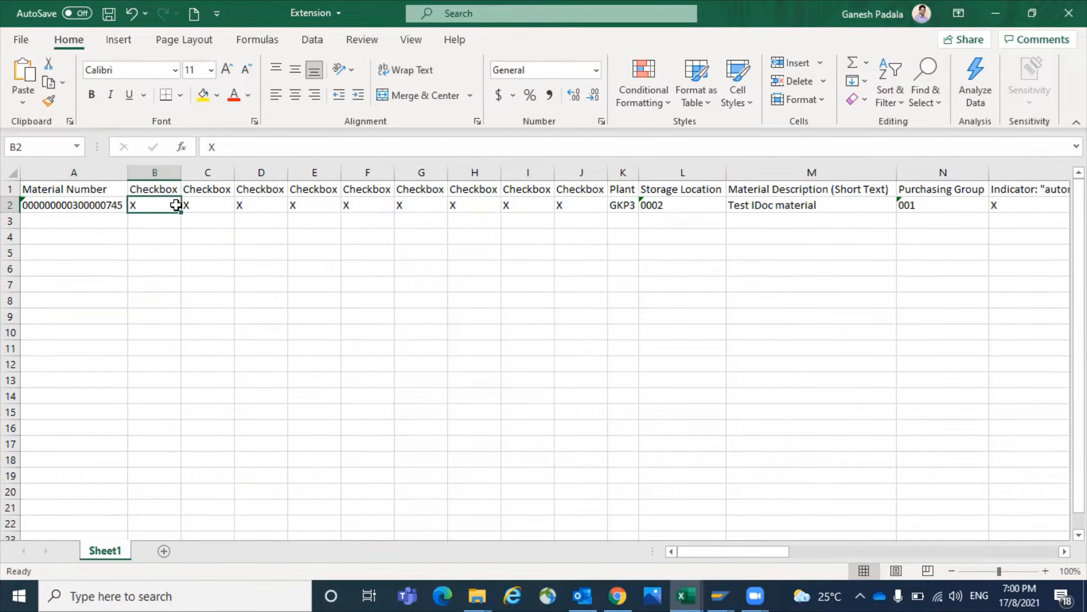
key("shift+Right")
key("shift+Right")
key("shift+Right")
key("shift+Right")
key("shift+Right")
key("shift+Right")
key("shift+Right")
key("shift+Right")
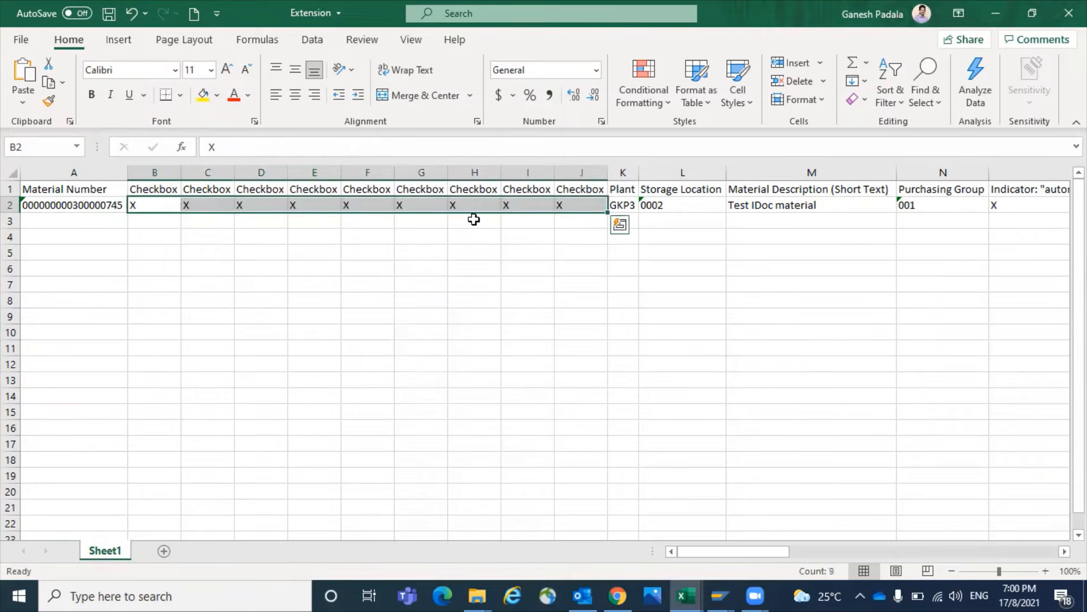
Set the plant in row 2 to GKP2
left_click(641, 207)
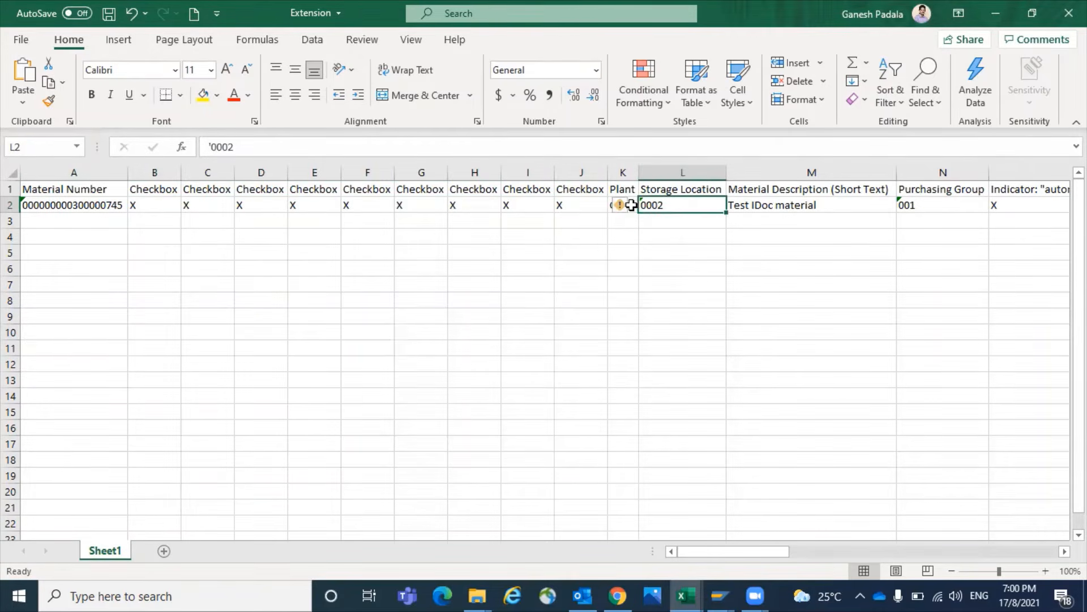
double_click(631, 205)
key("BackSpace")
type("2")
left_click(644, 210)
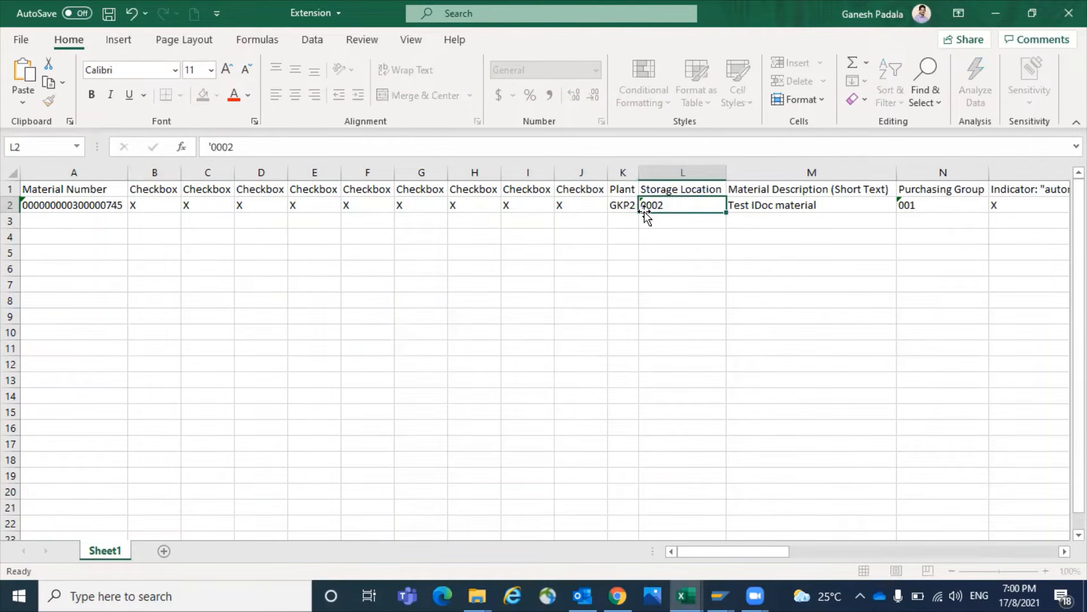
Switch to the Materials List session in SAP and open the General Table Display
key("alt+Tab")
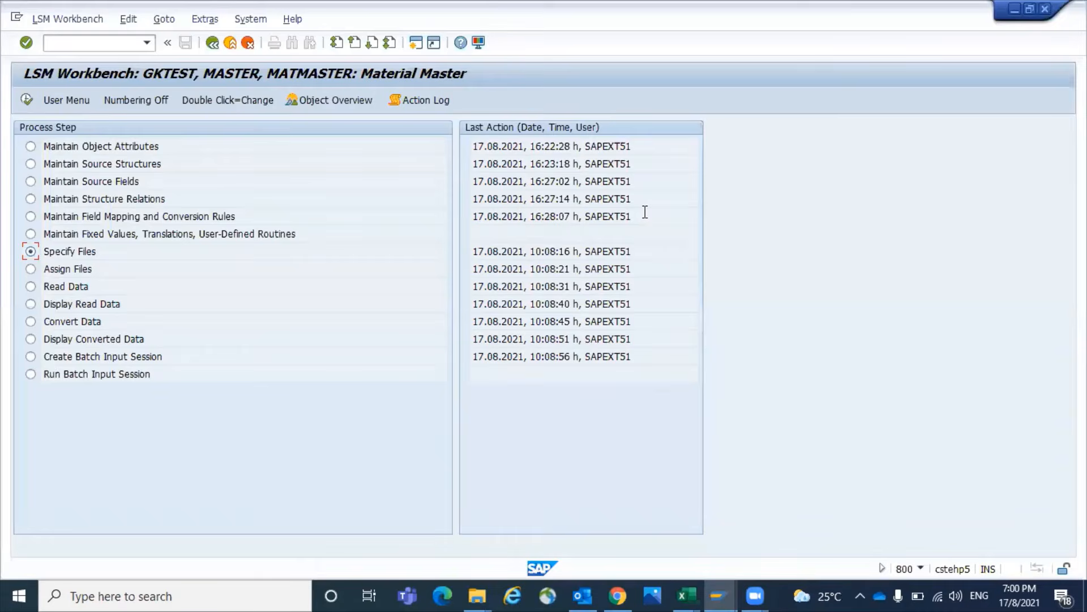
key("alt+Tab")
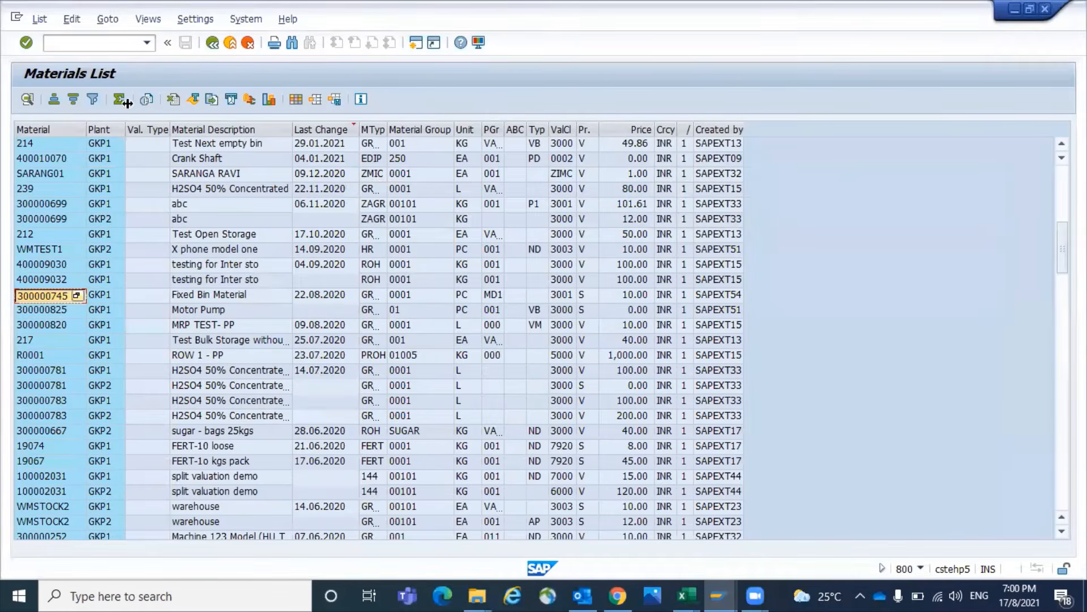
left_click(81, 44)
key("Return")
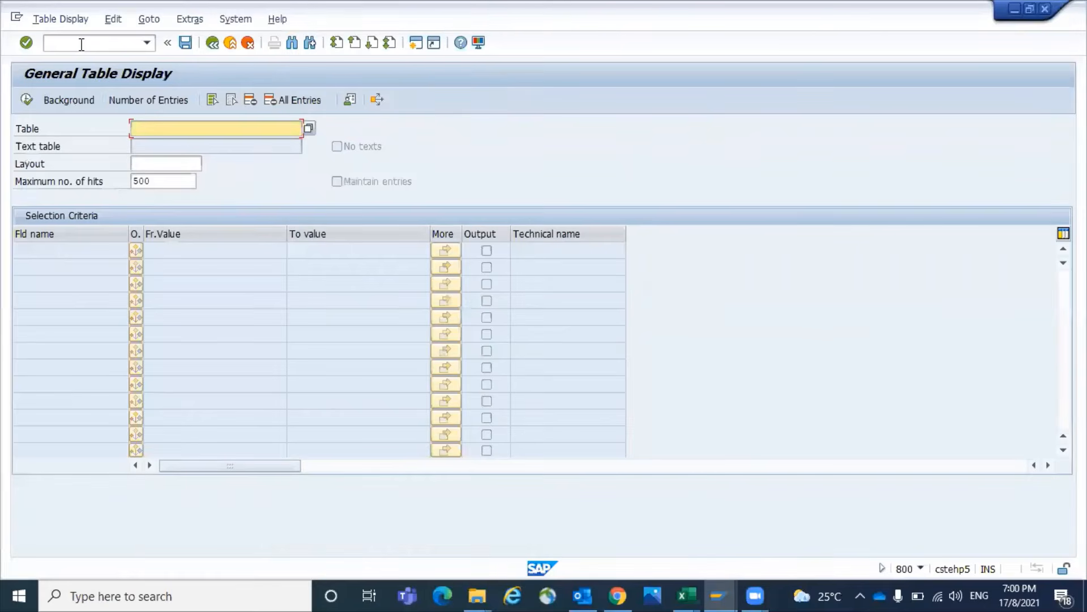
Load the storage locations table T001L in the General Table Display
type("T002")
type("1L")
key("Return")
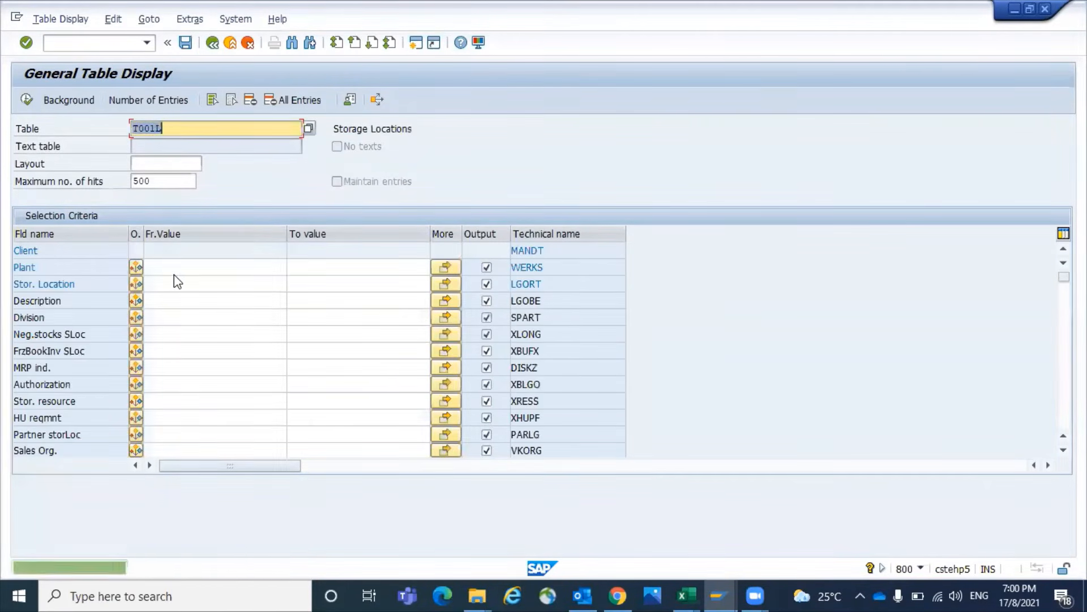
Look up the storage locations that exist for plant GKP2 in table T001L
left_click(180, 269)
type("GKP")
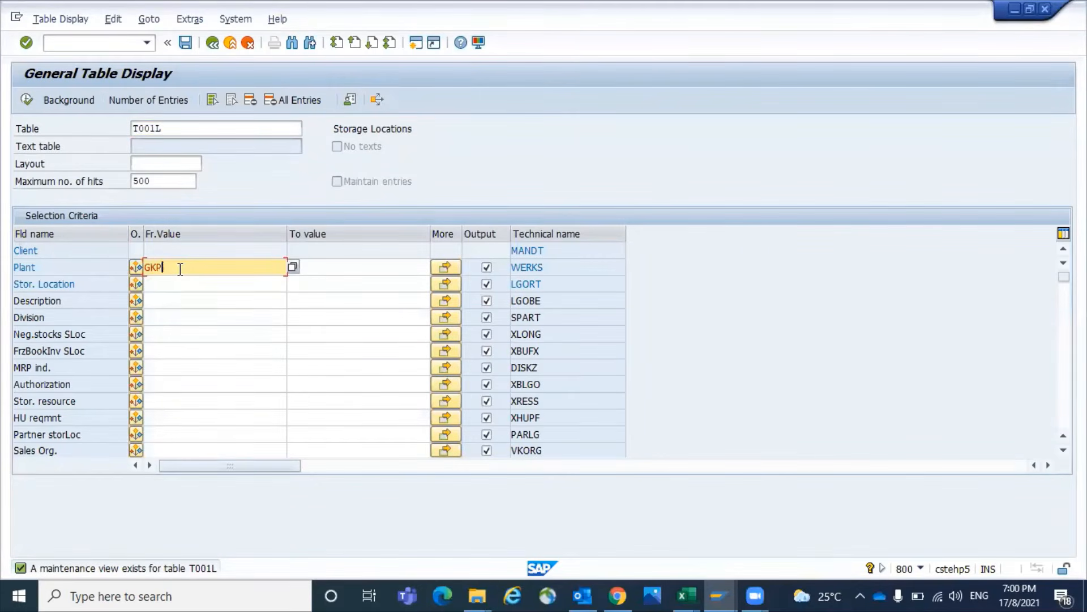
type("1")
key("BackSpace")
type("2")
key("F8")
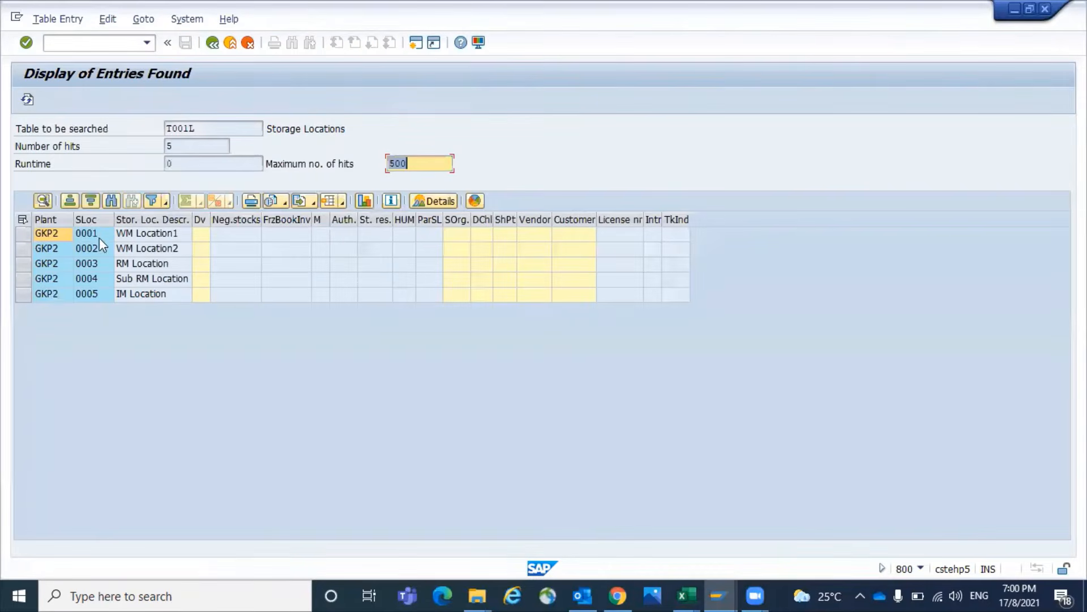
left_click(94, 239)
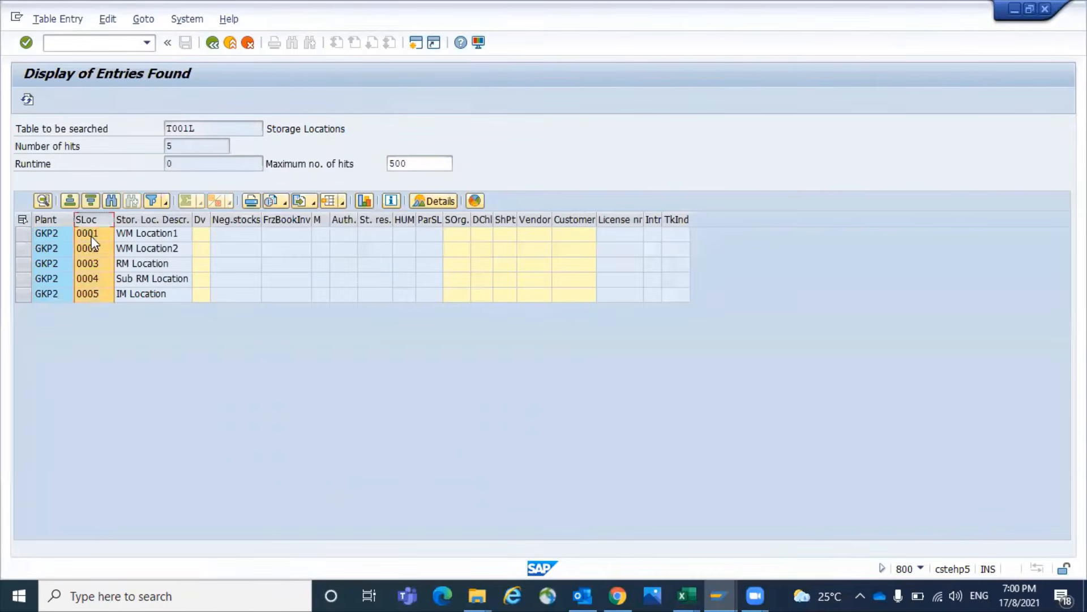
left_click(136, 254)
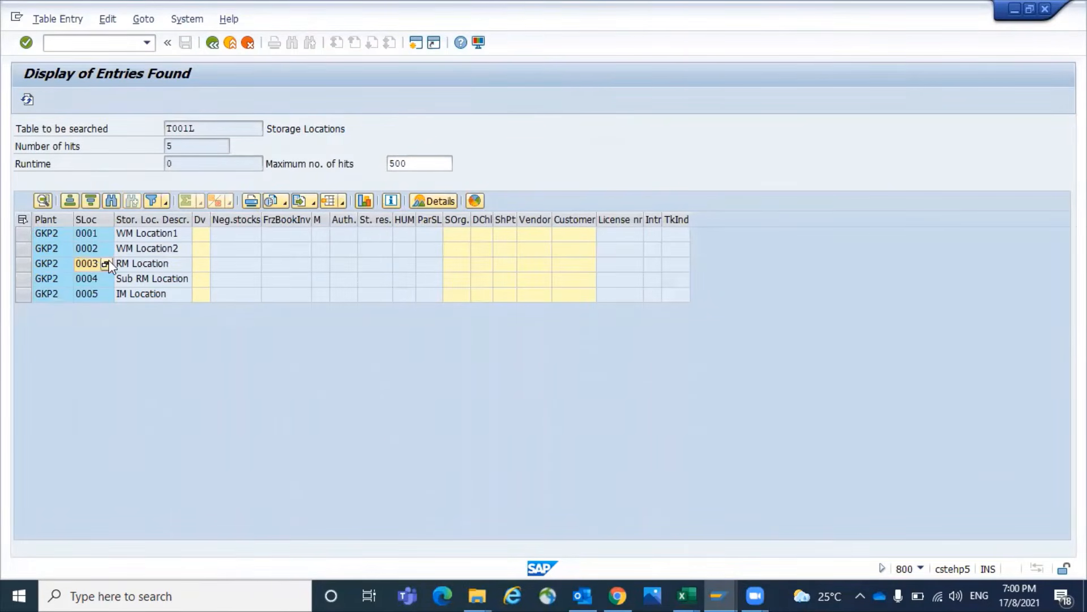
Switch to the Extension workbook and set the storage location in L2 to 0003, kept as text
key("alt+Tab")
key("alt+Tab")
key("Tab")
key("alt+Tab")
key("Tab")
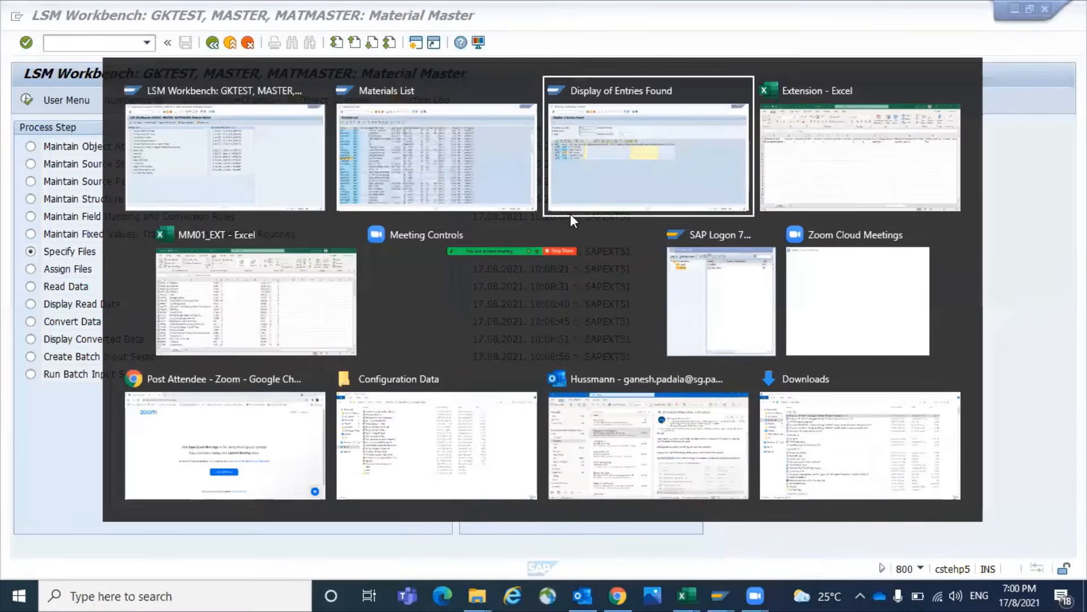
key("alt+Tab")
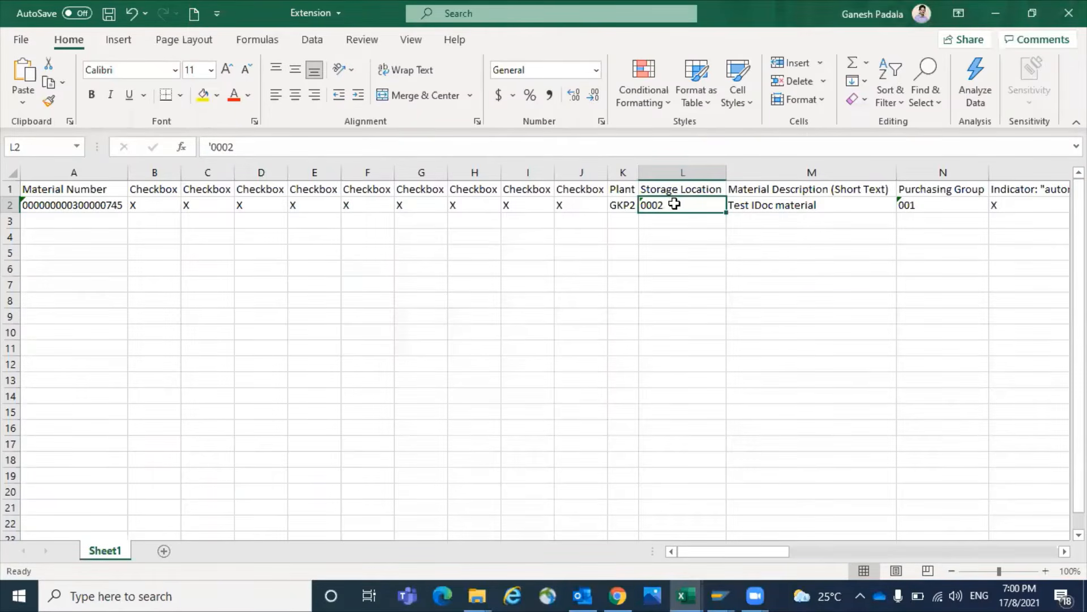
double_click(674, 204)
key("BackSpace")
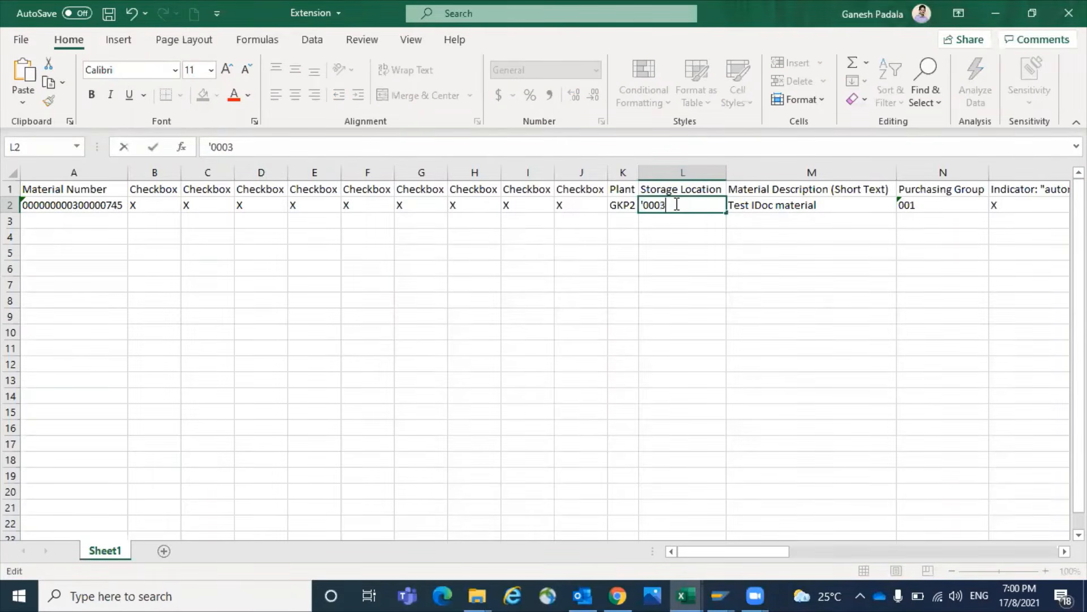
key("Tab")
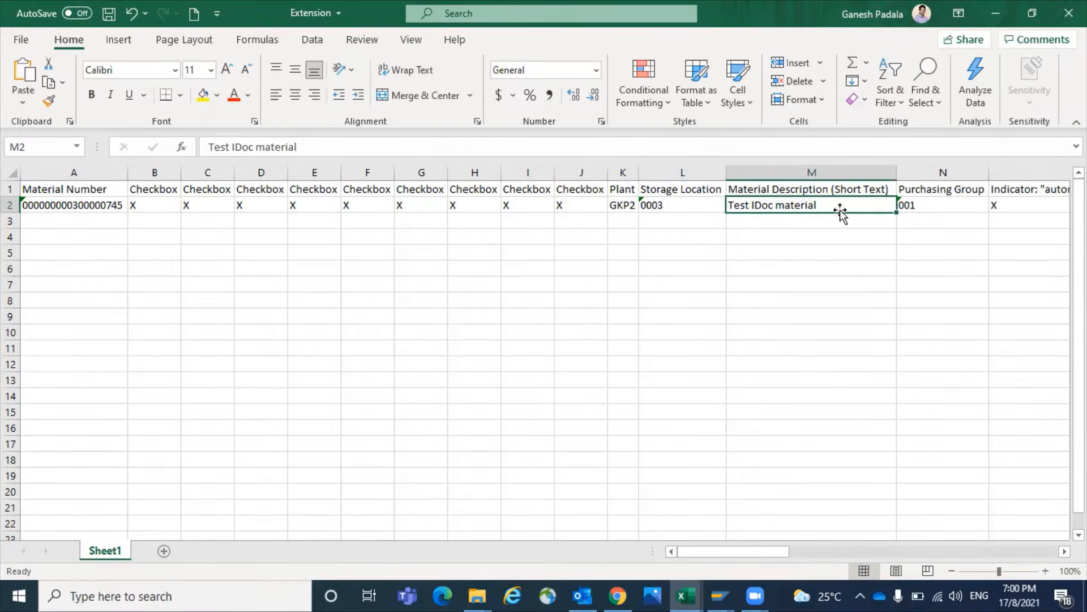
Copy the description "Fixed Bin Material" of material 300000745 from the SAP Materials List into M2 of the Extension workbook
mouse_move(723, 594)
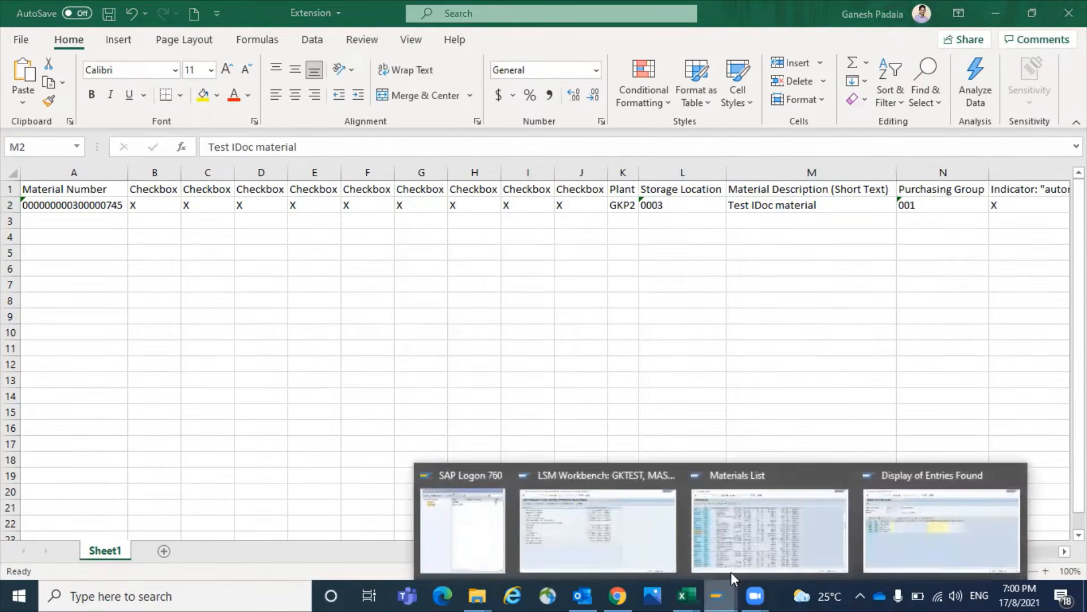
left_click(734, 564)
left_click(213, 296)
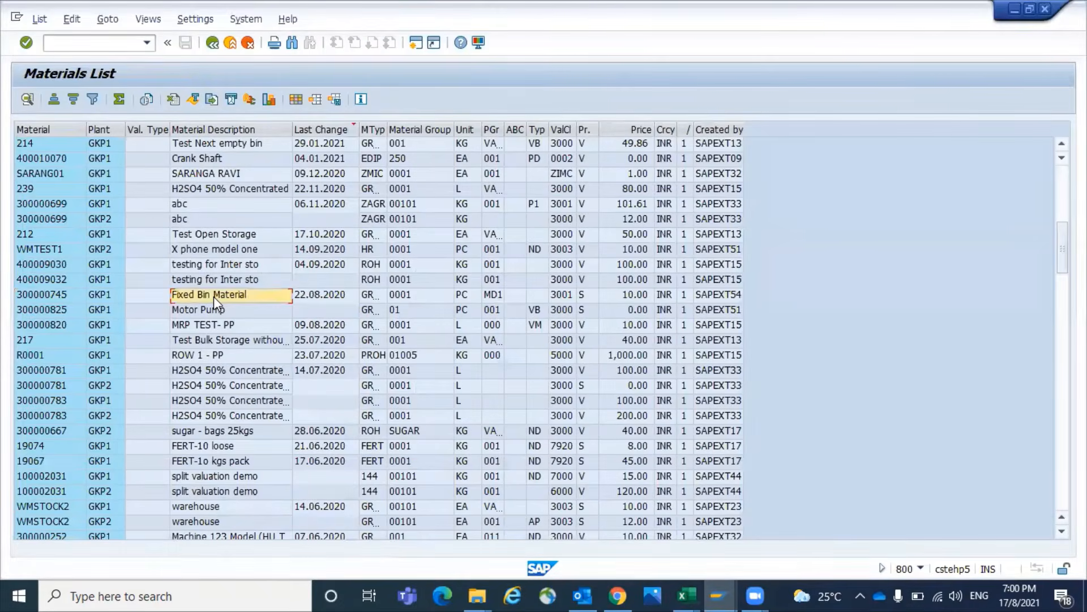
left_click(213, 296)
key("alt+Tab")
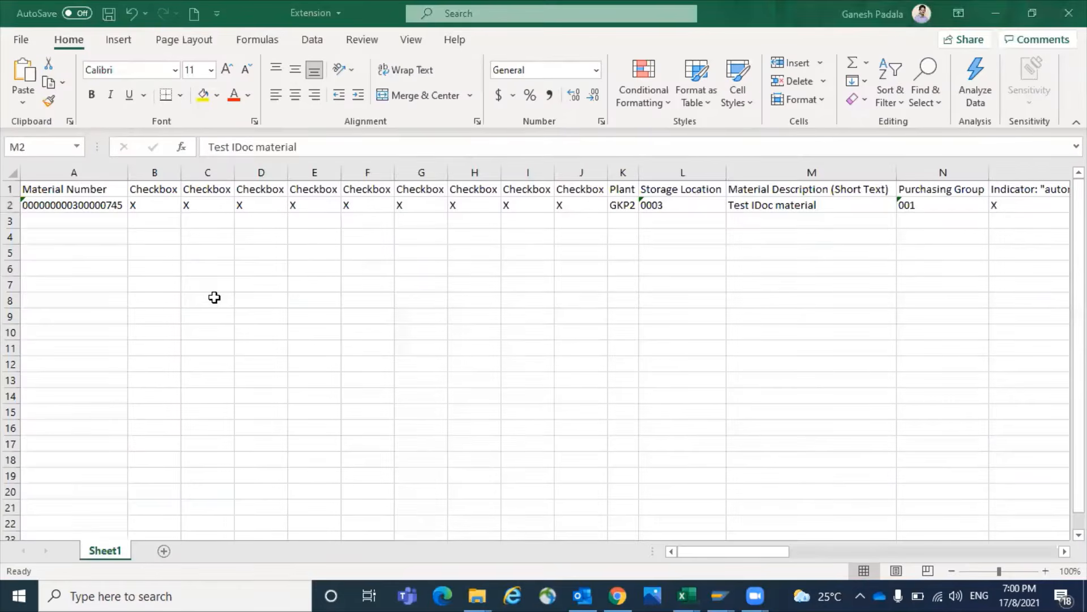
type("Fixed Bin Material")
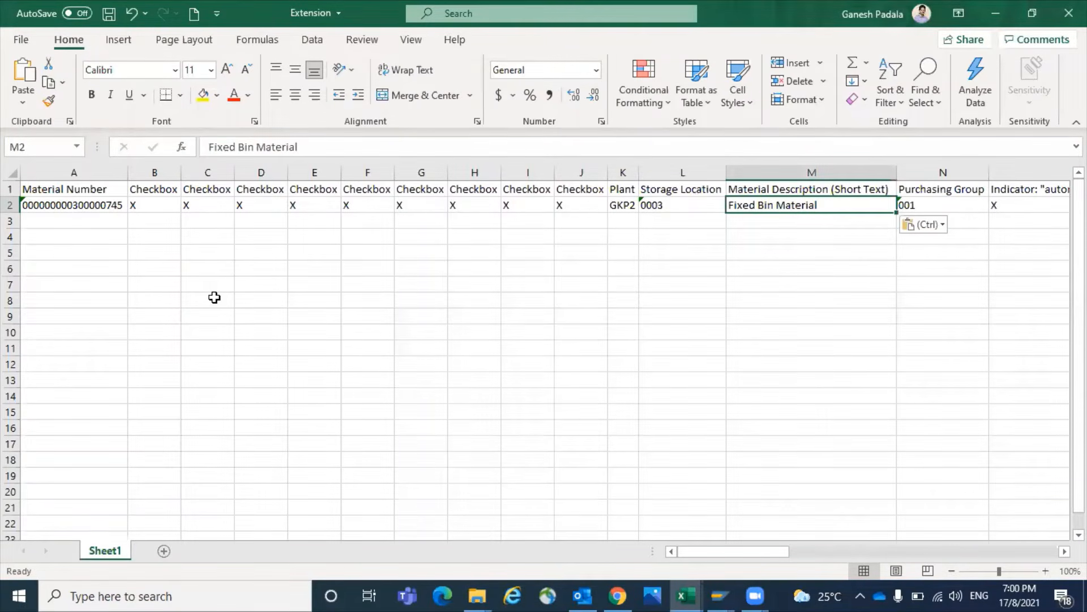
Review the row 2 entries from purchasing group through MRP, delivery time and valuation fields to the standard price
key("Right")
key("Right")
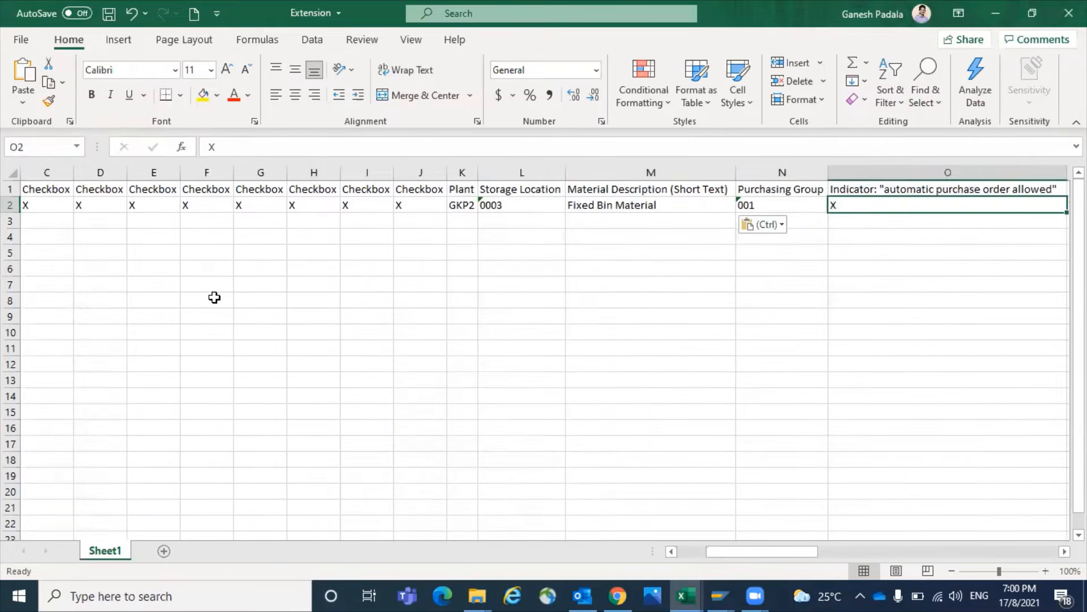
key("Right")
key("Right")
key("Right")
key("Right")
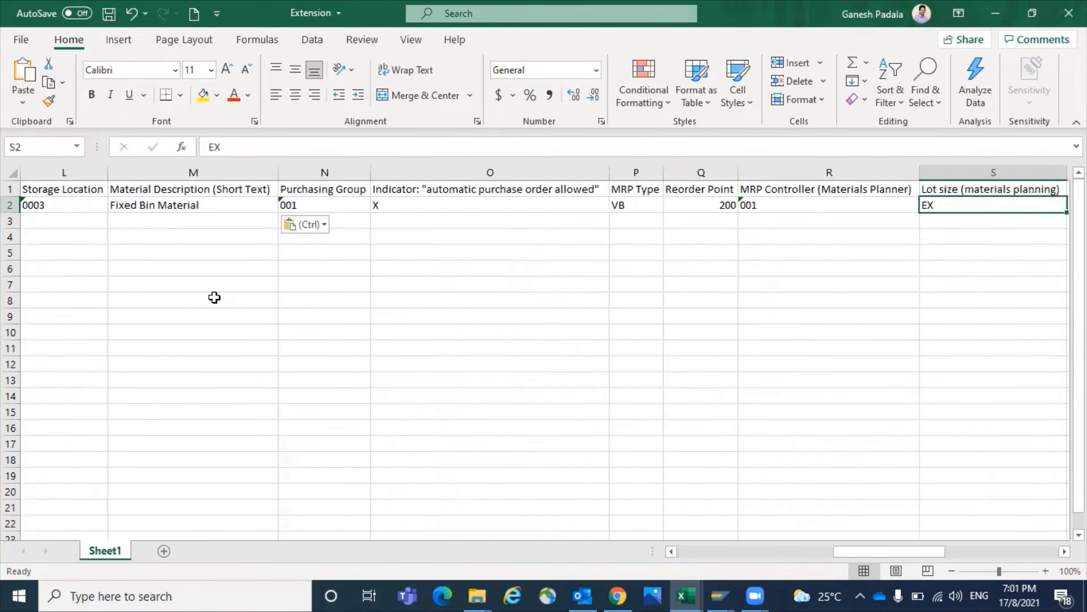
key("Right")
key("Left")
key("Left")
key("Left")
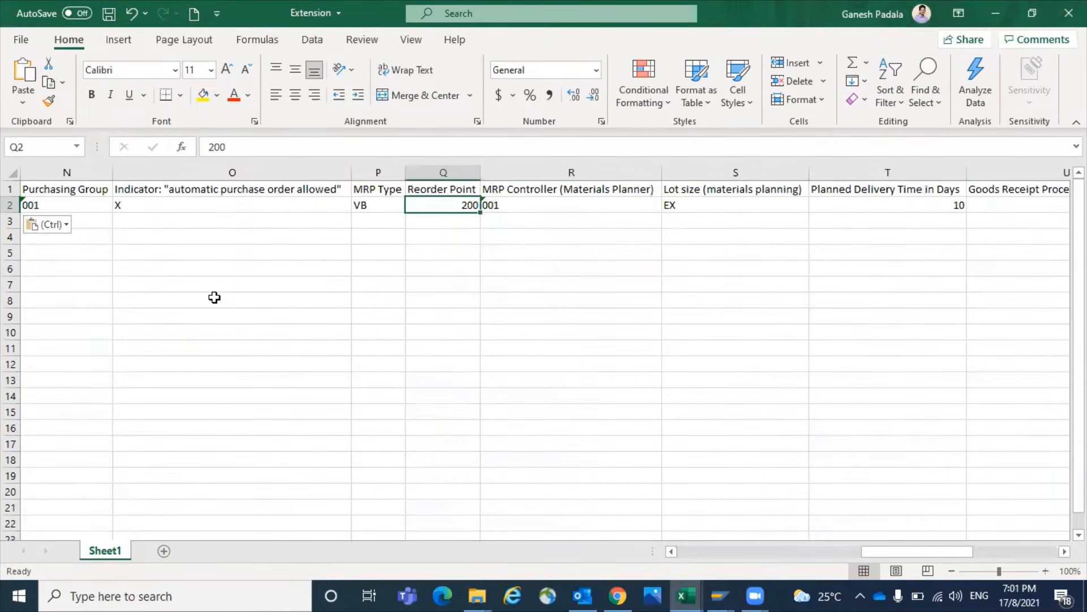
key("Right")
key("Right")
key("Right")
key("Right")
key("Right")
key("Right")
key("Right")
key("Right")
key("Right")
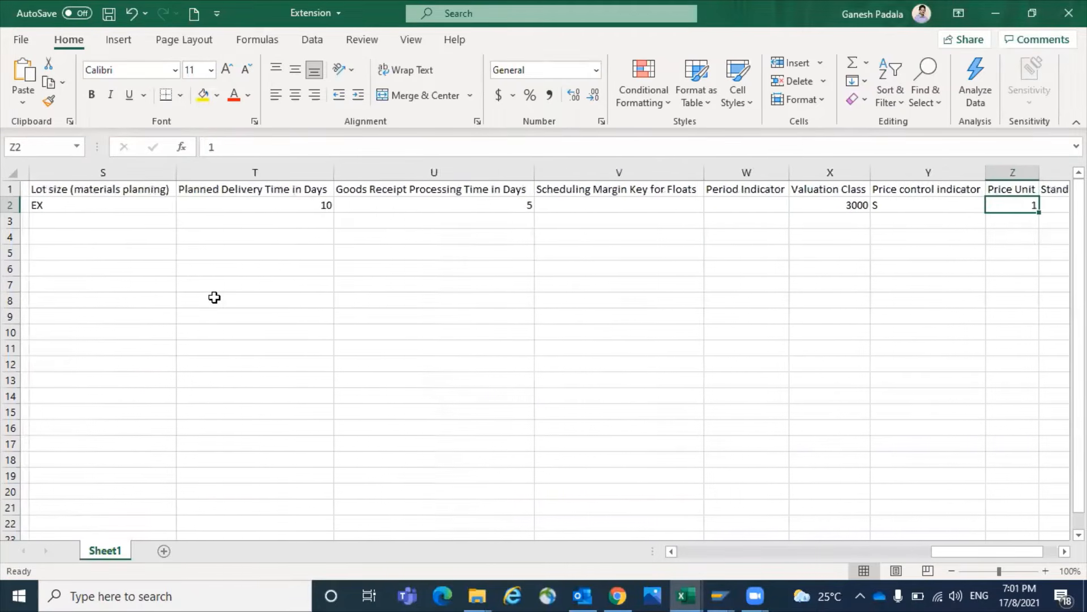
key("Right")
key("Right")
key("Right")
key("Right")
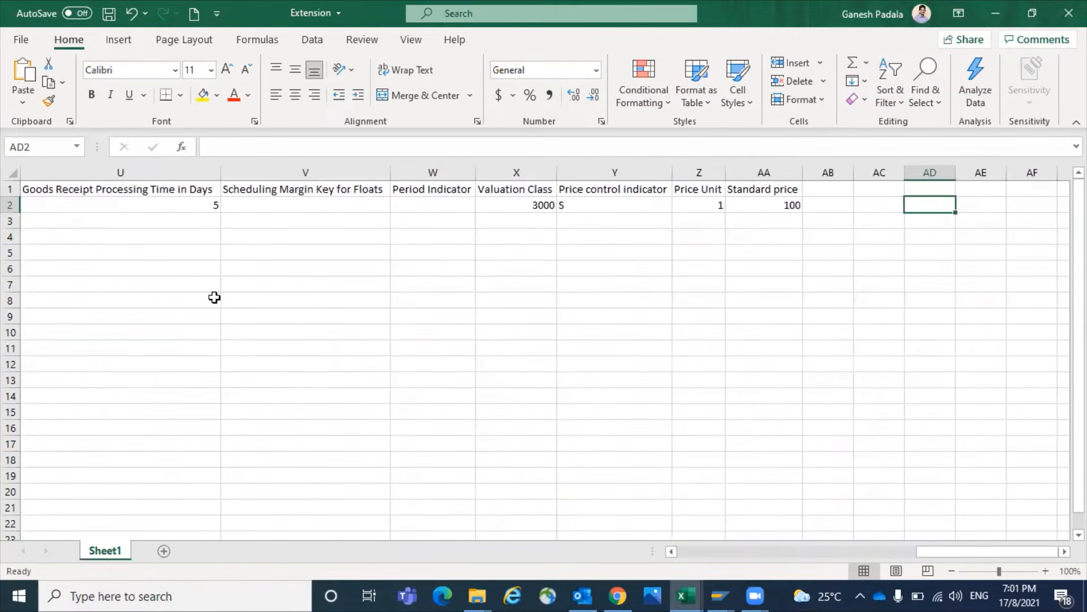
key("Left")
key("Left")
key("Left")
key("Left")
key("Left")
key("Left")
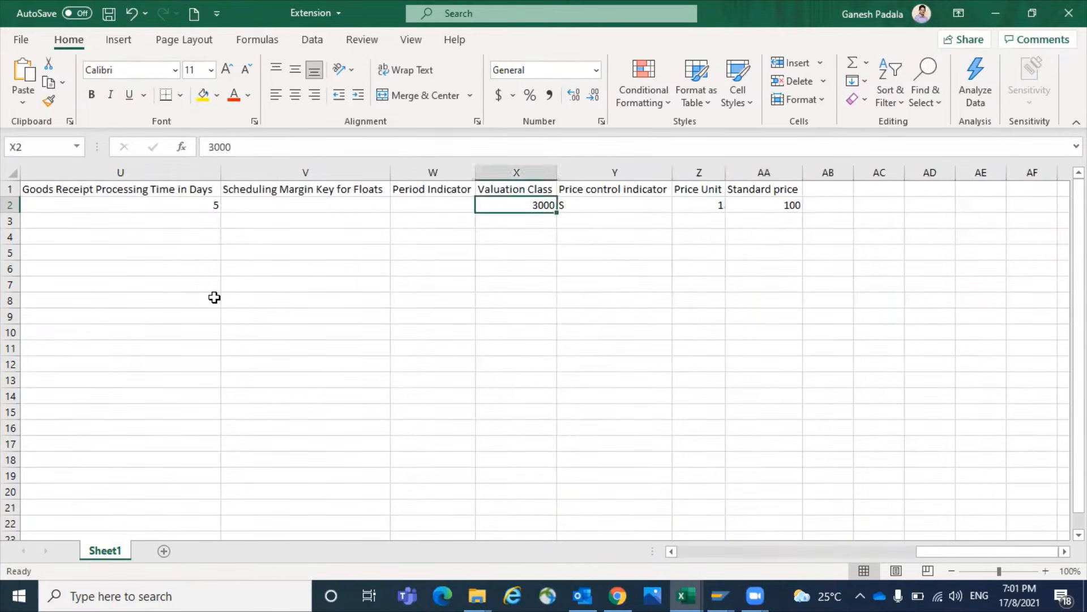
key("Home")
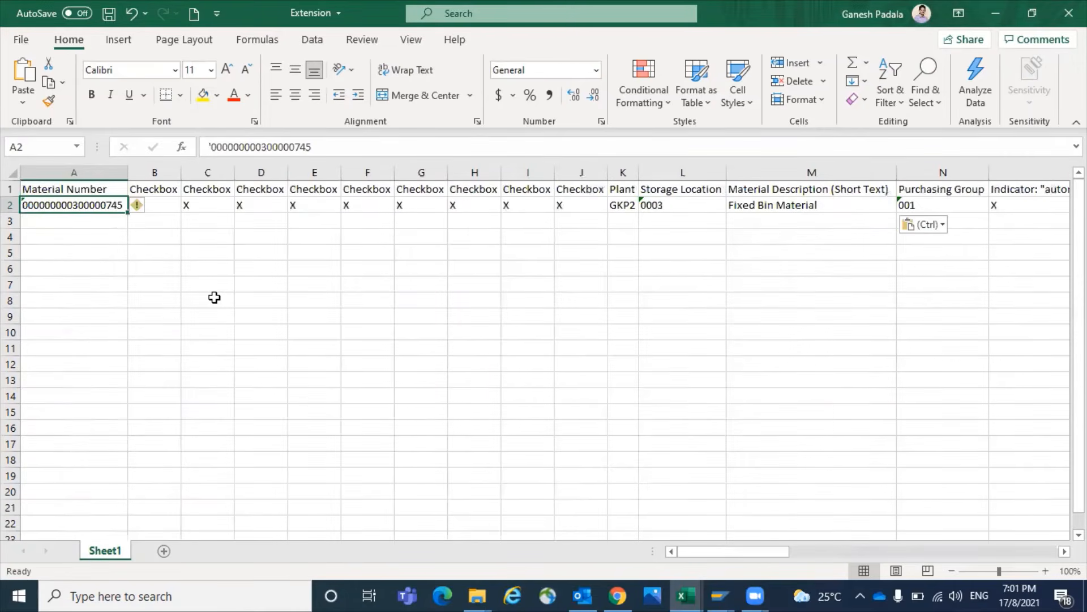
Save the workbook and save a Text (Tab delimited) copy named Extension on the Desktop, replacing the existing file
key("ctrl+s")
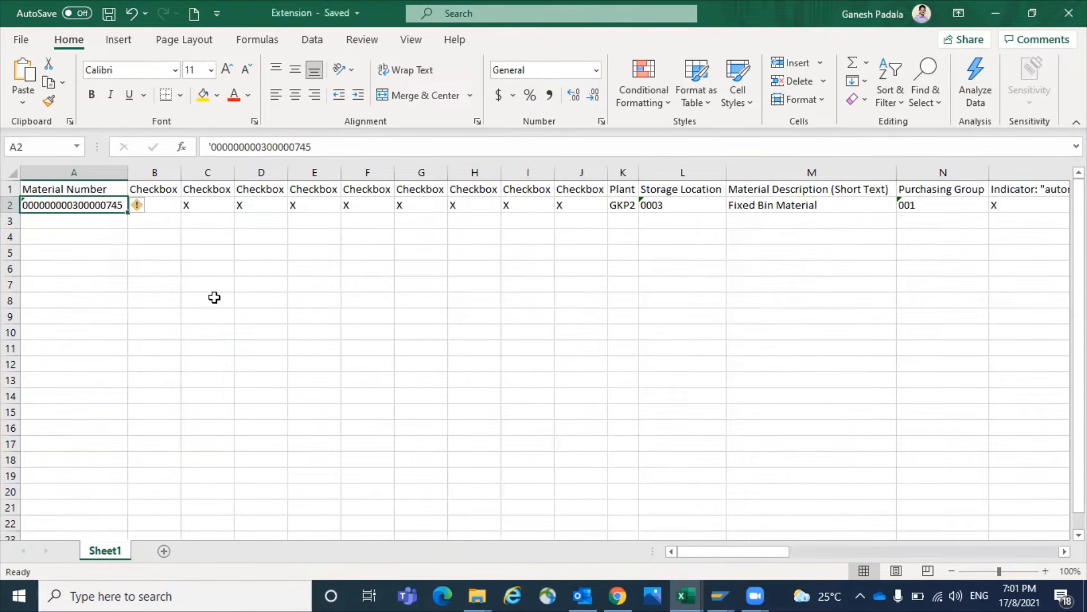
left_click(21, 39)
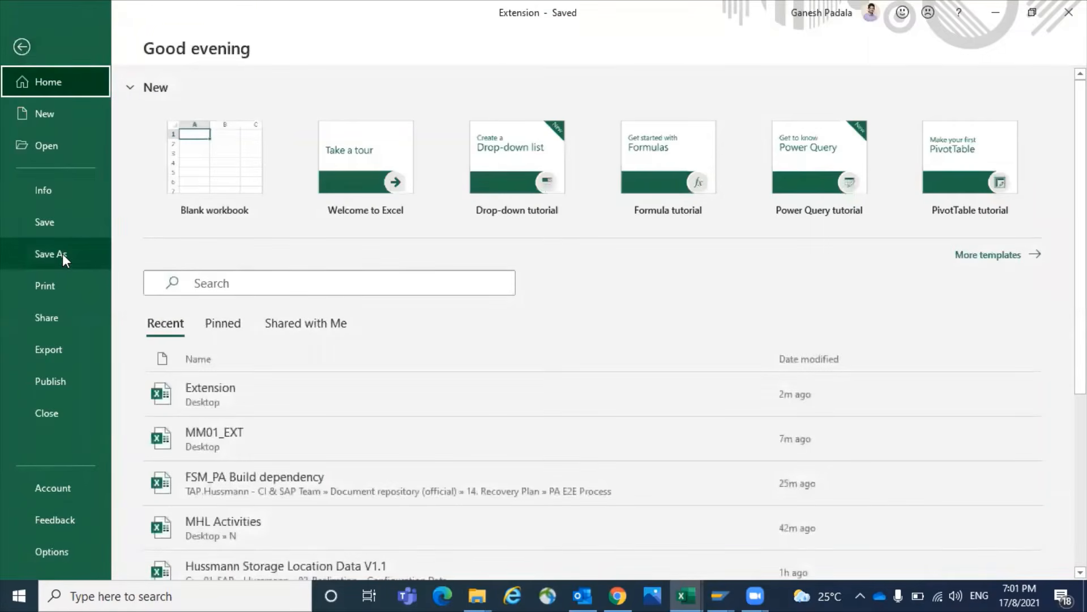
left_click(54, 256)
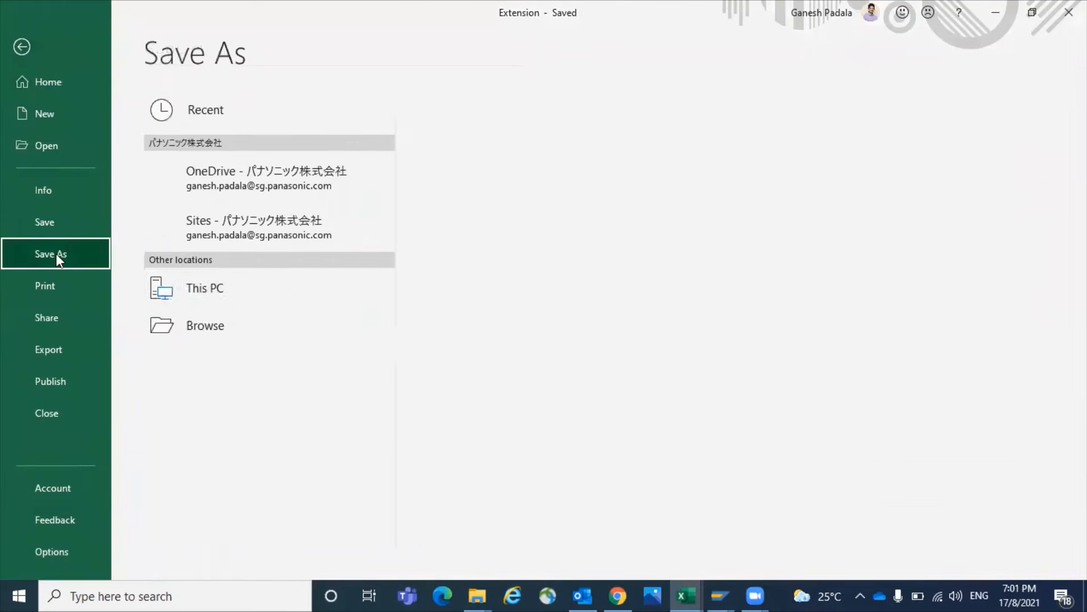
left_click(213, 283)
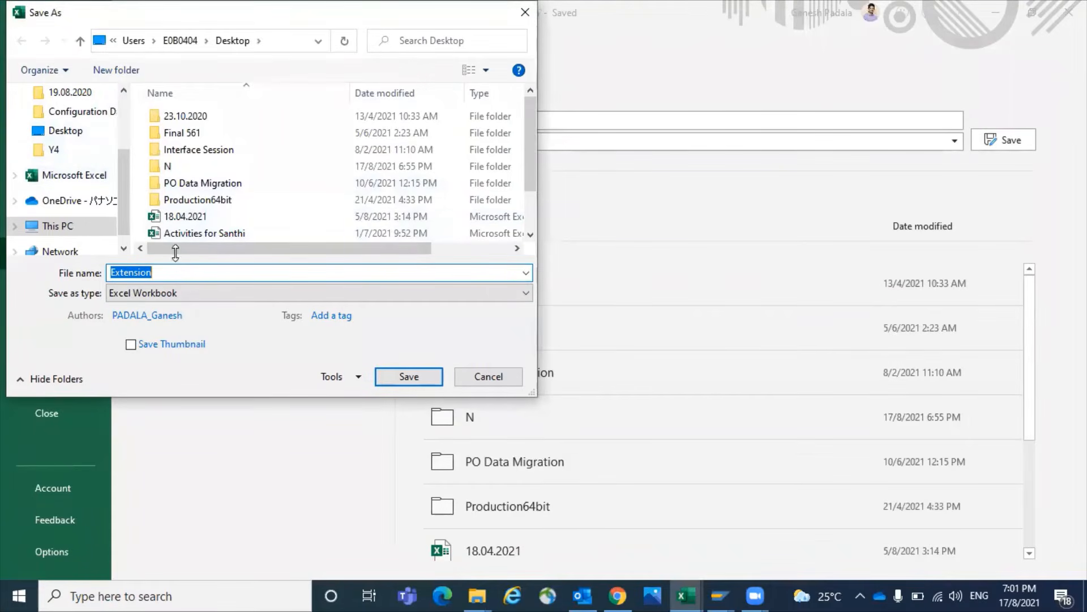
left_click(150, 295)
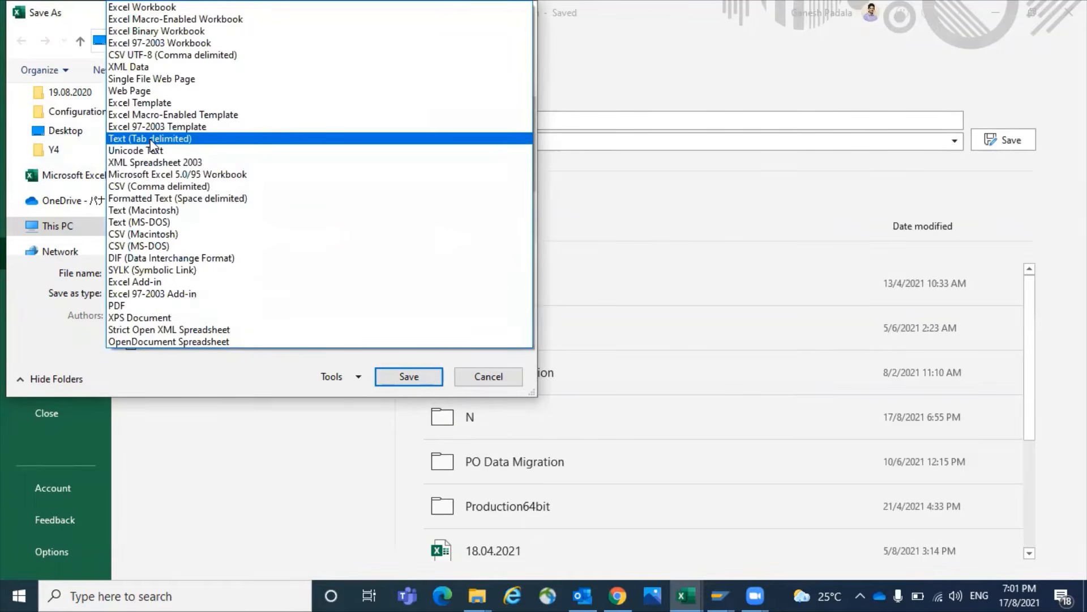
left_click(151, 139)
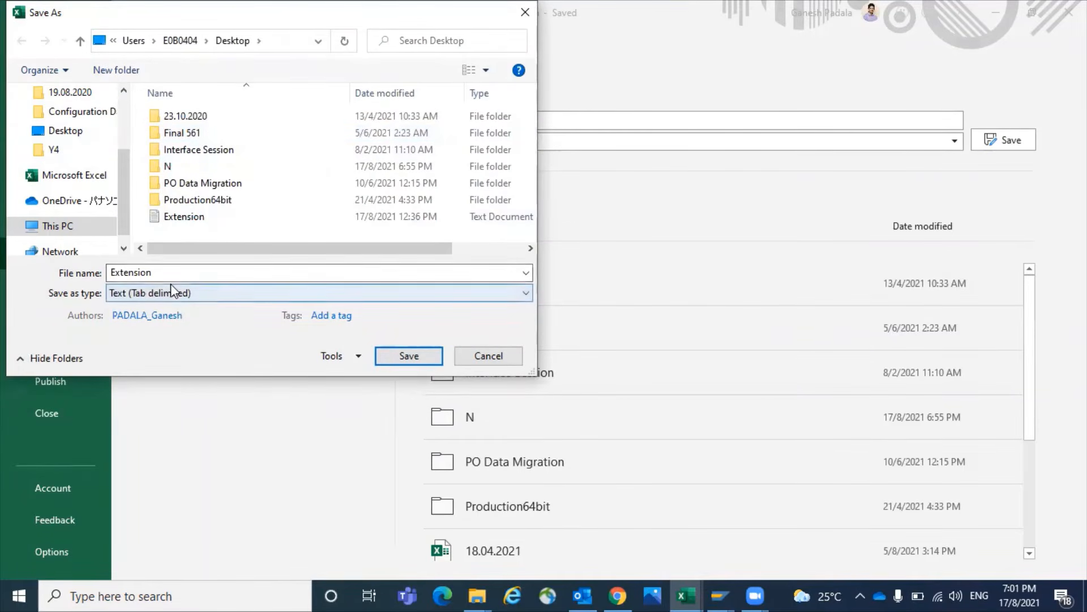
left_click(398, 356)
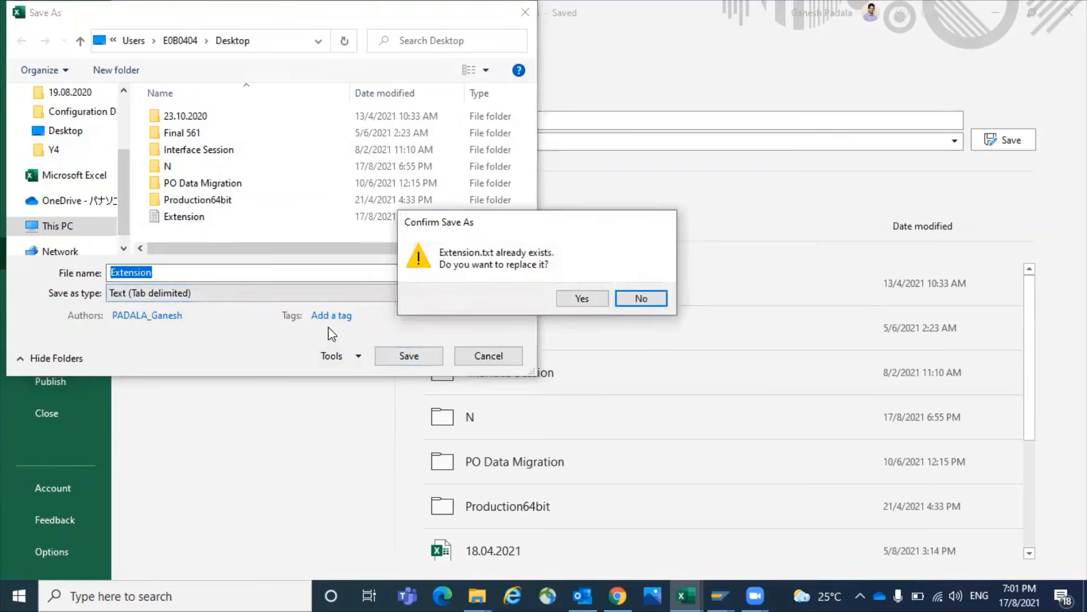
left_click(596, 304)
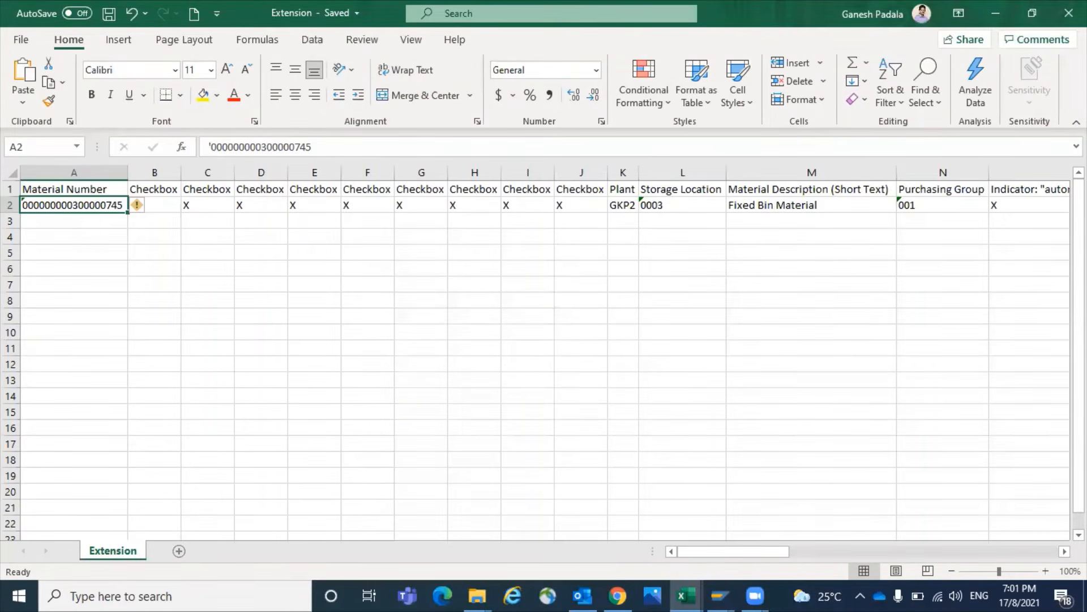
Close the Extension workbook, switch to the LSM Workbench session in SAP and execute the Specify Files step
left_click(1069, 12)
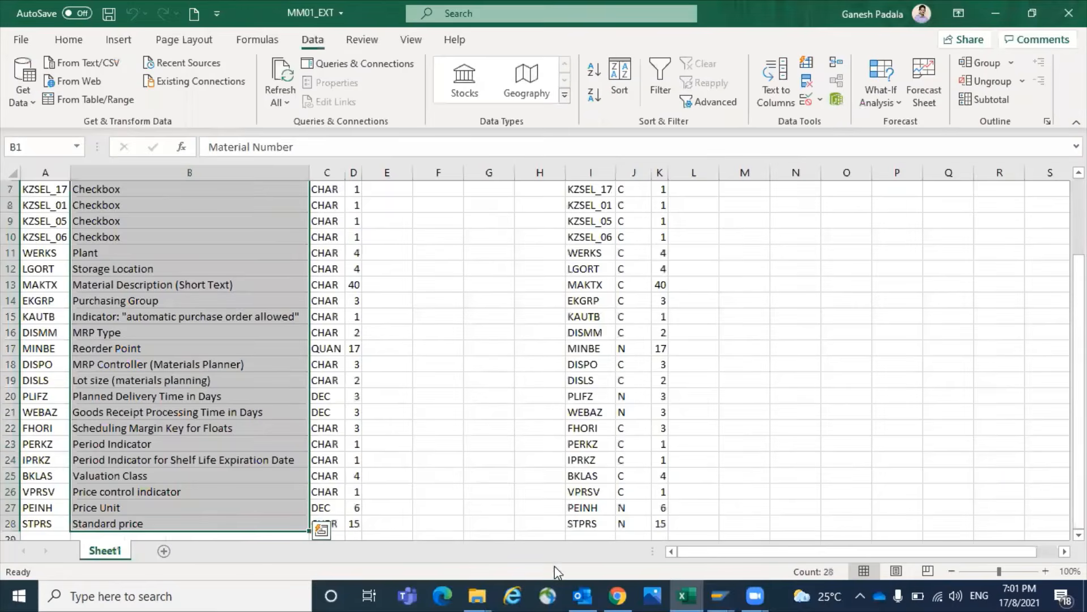
left_click(714, 592)
left_click(610, 525)
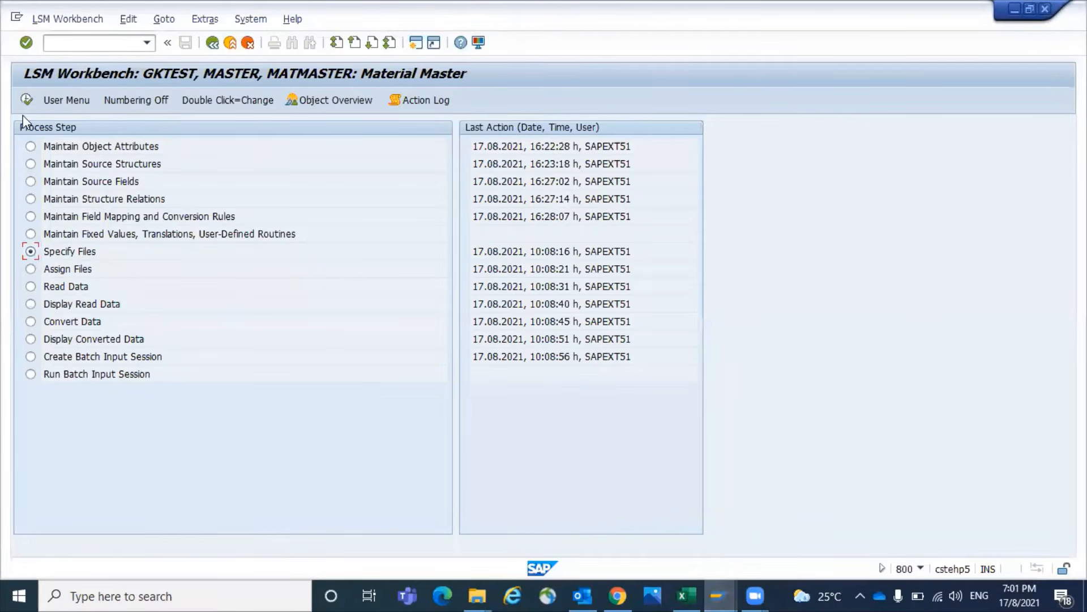
left_click(27, 99)
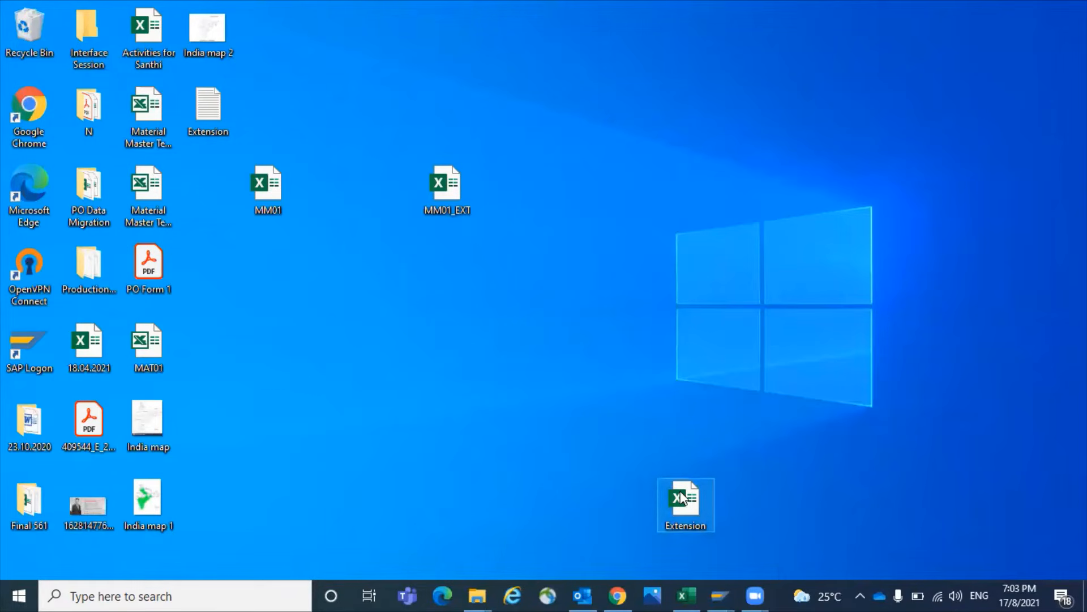
Open the Extension workbook from the desktop
double_click(682, 498)
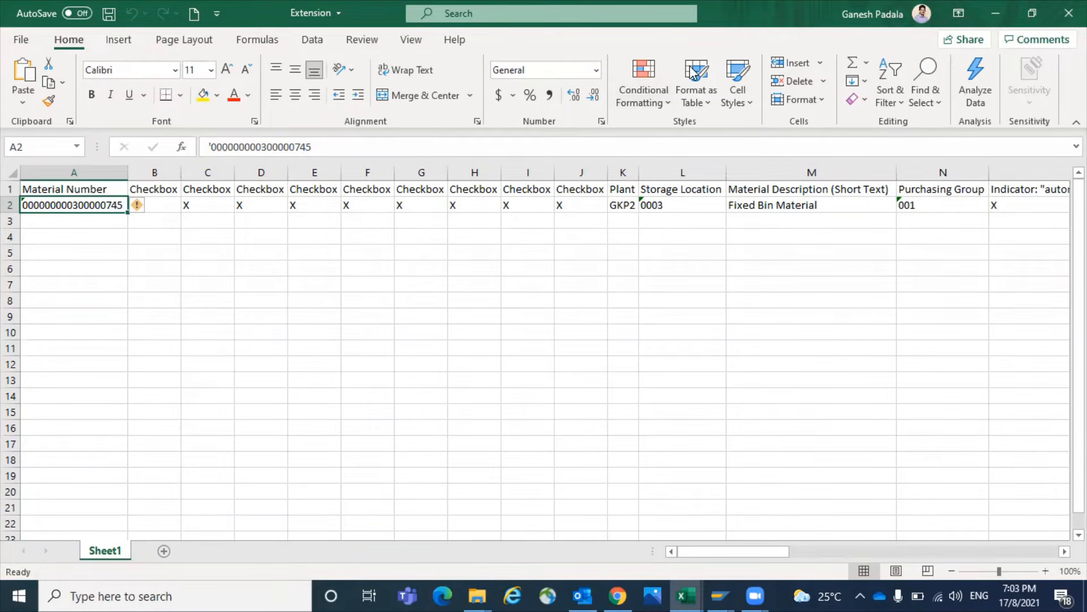
left_click(641, 334)
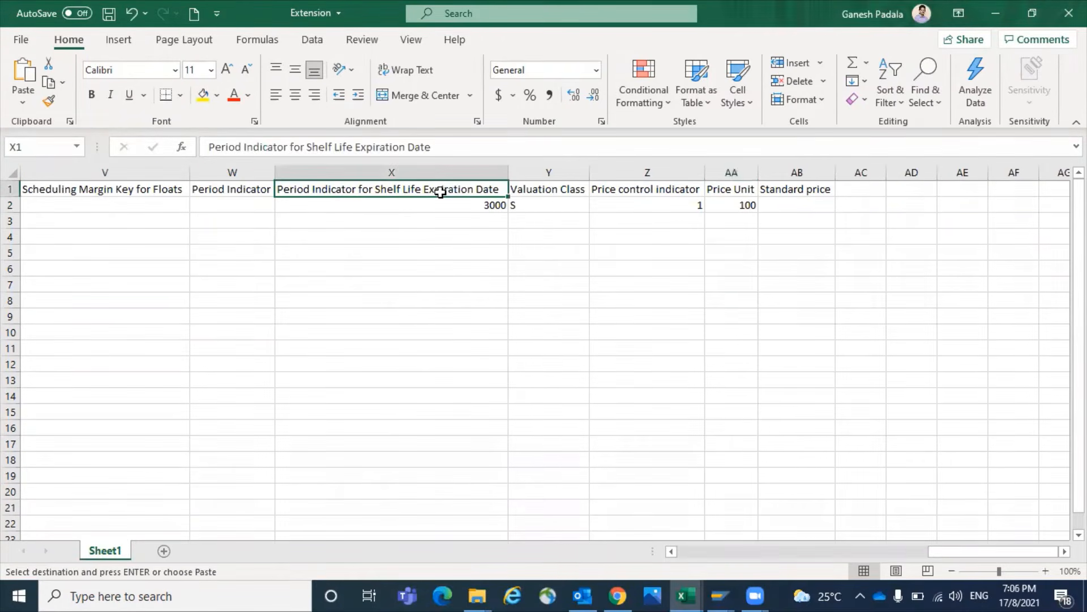
Compare the row 2 entries with their column headers from MRP Controller to the valuation columns to find misplaced values
key("Left")
key("Left")
key("Left")
key("Left")
key("Left")
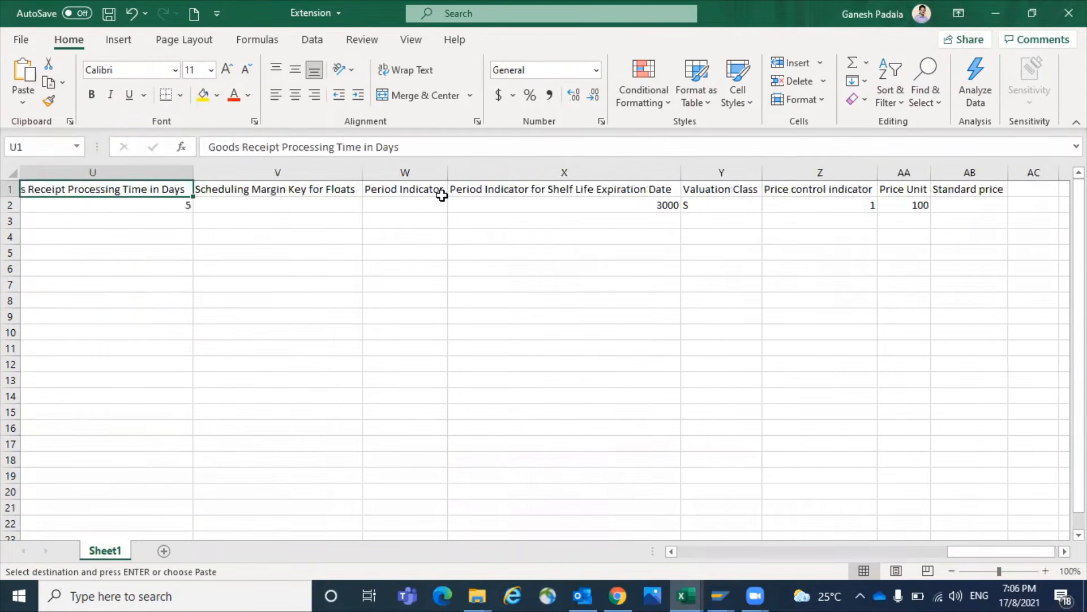
key("Left")
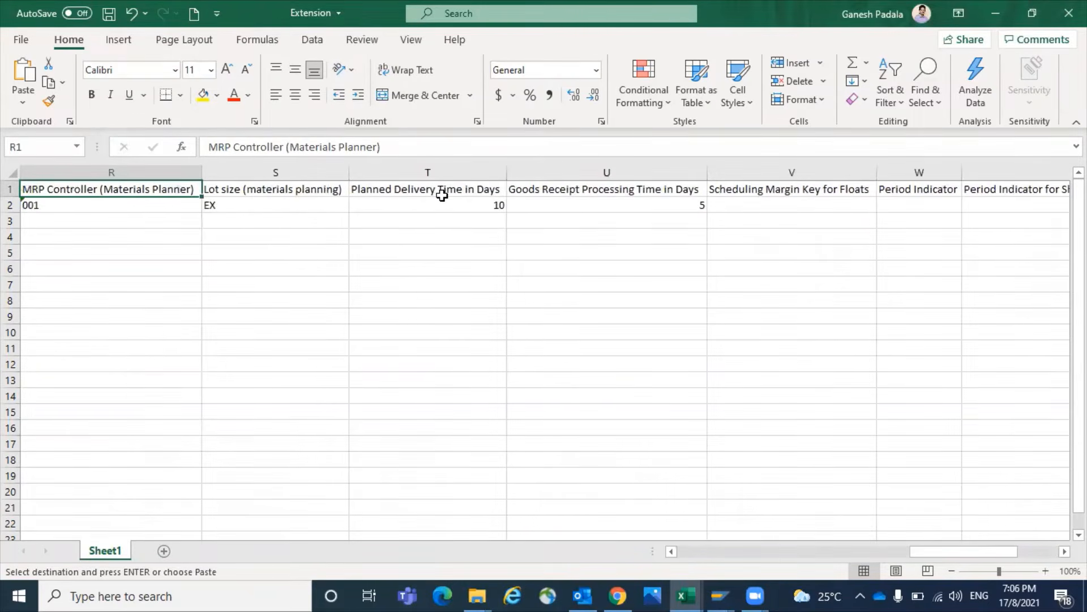
key("Down")
key("Right")
key("Right")
key("Right")
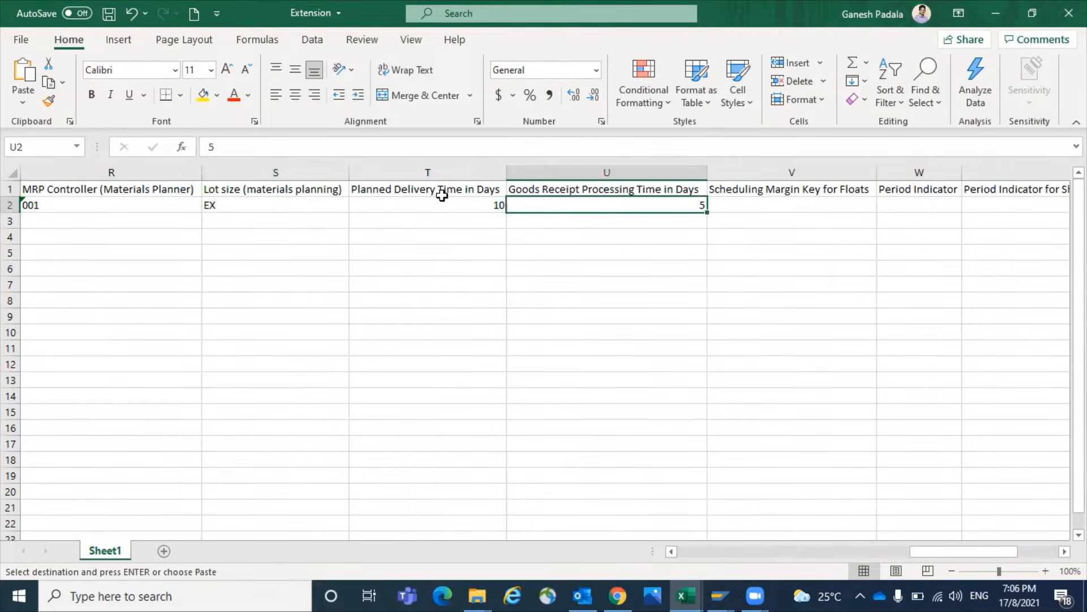
key("Right")
key("Right")
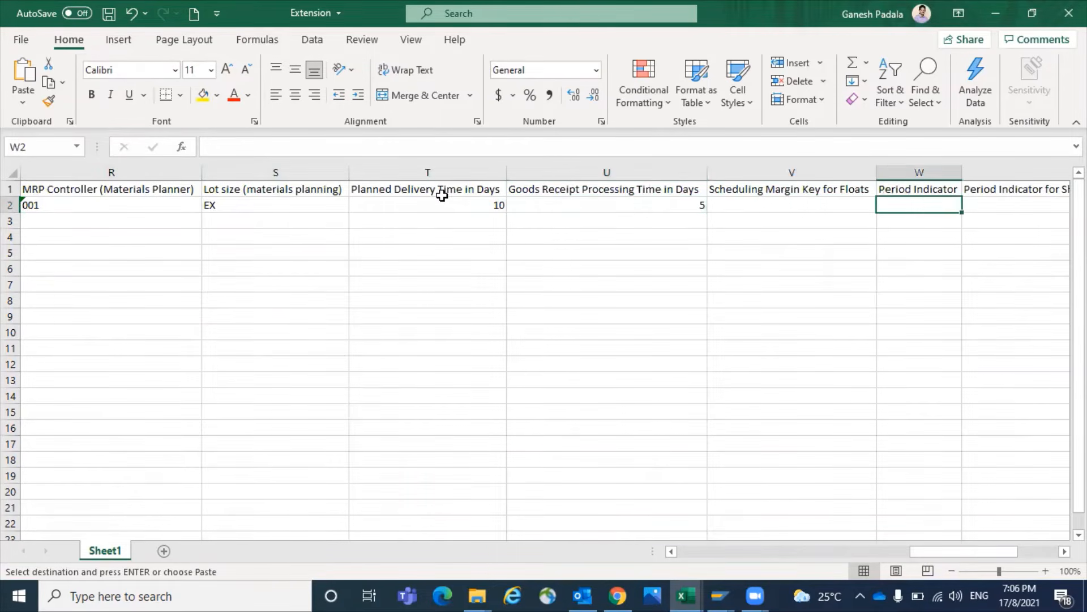
key("Right")
key("Right")
key("Left")
key("Left")
key("Left")
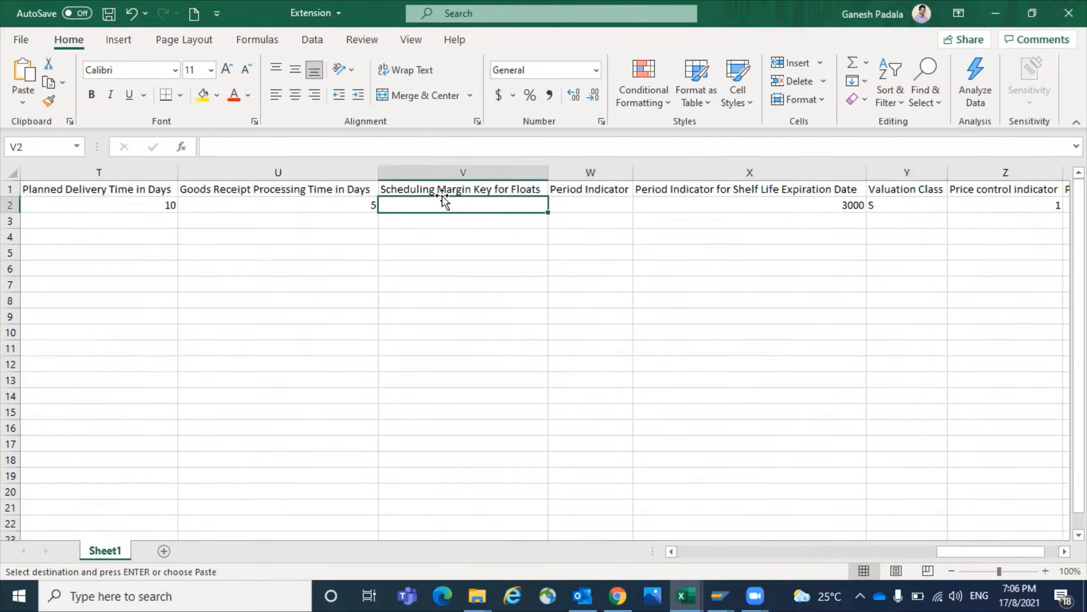
Enter M as the Period Indicator in W2
key("Right")
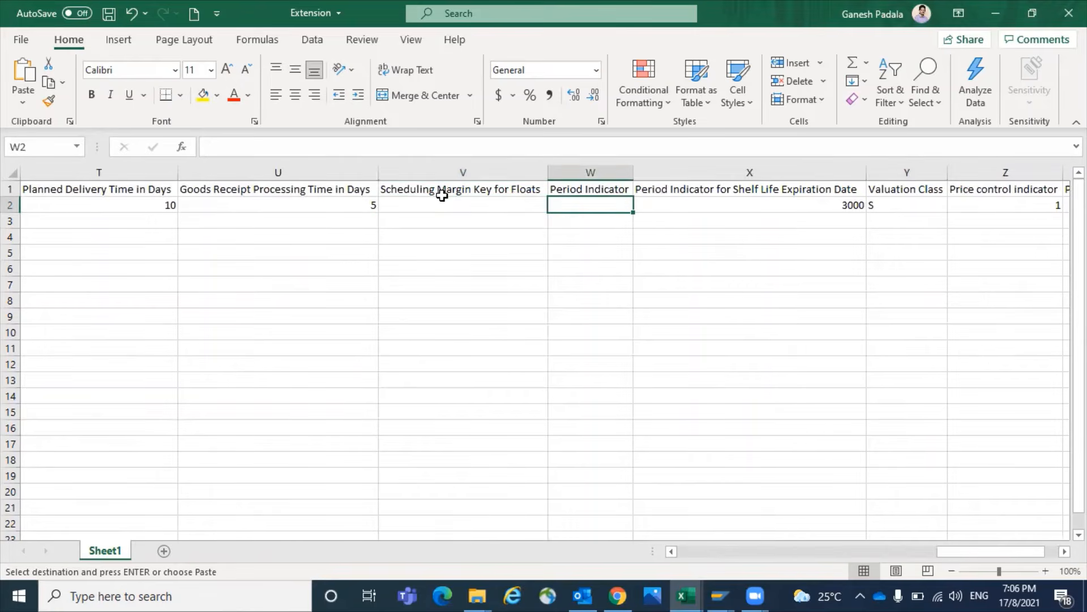
key("Right")
key("Right")
key("Left")
key("Left")
type("M")
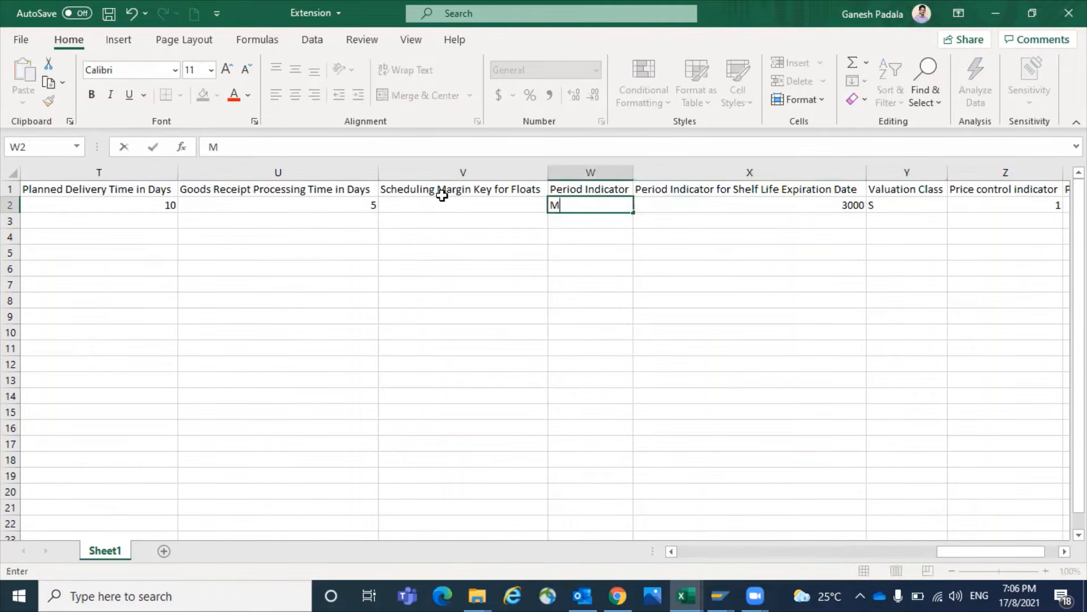
Clear the shelf life period indicator in X2 and set the Valuation Class in Y2 to 3000
key("Right")
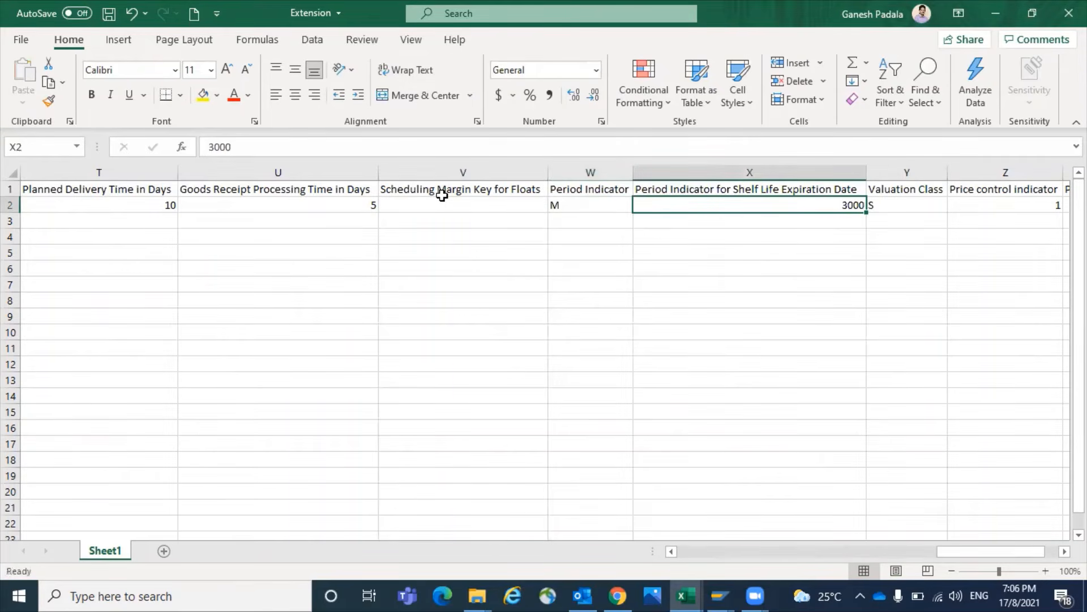
key("Delete")
key("Right")
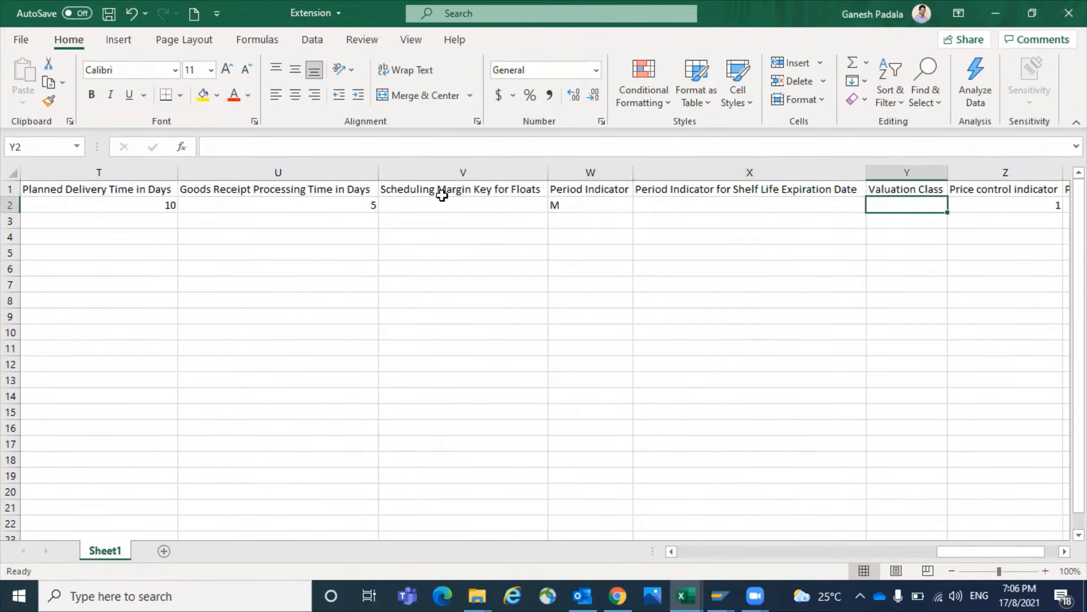
type("3000")
key("Right")
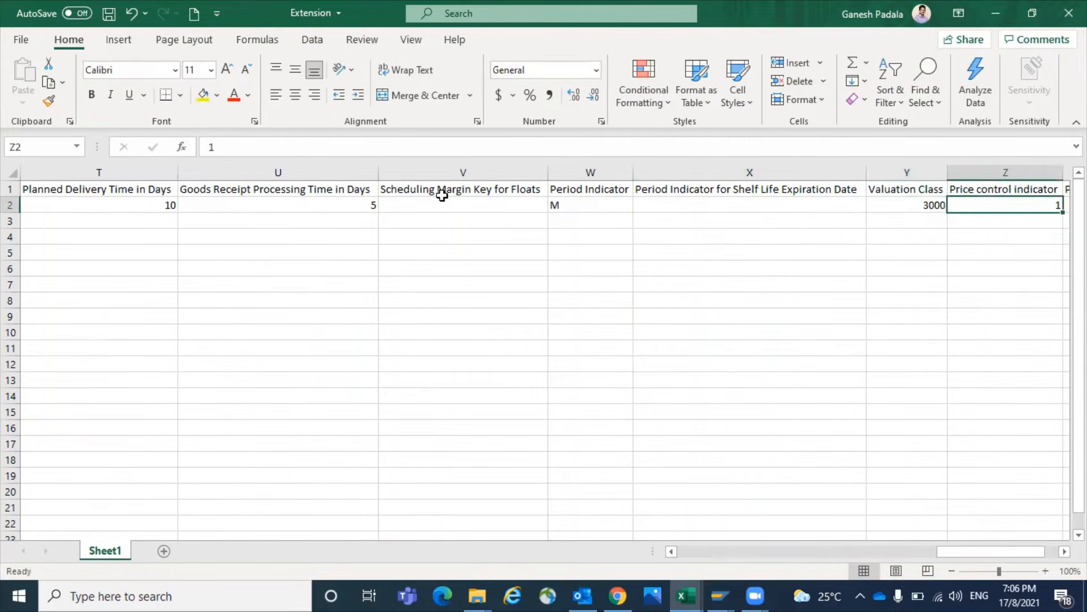
Complete the row 2 pricing data with price control indicator S, price unit 1 and standard price 100
key("Right")
key("Left")
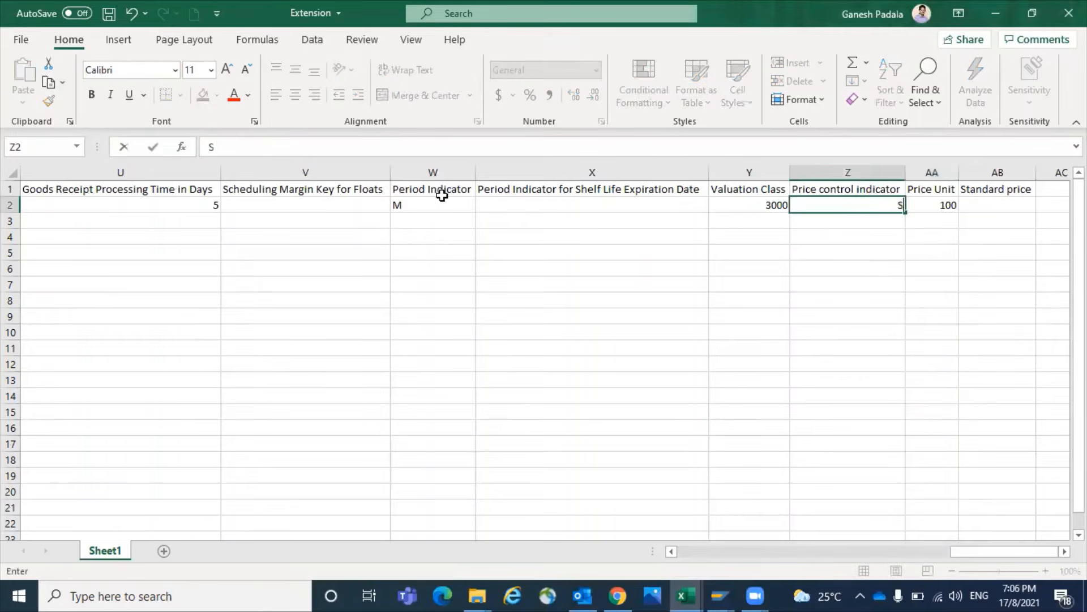
type("S")
key("Right")
type("1")
key("Right")
type("1")
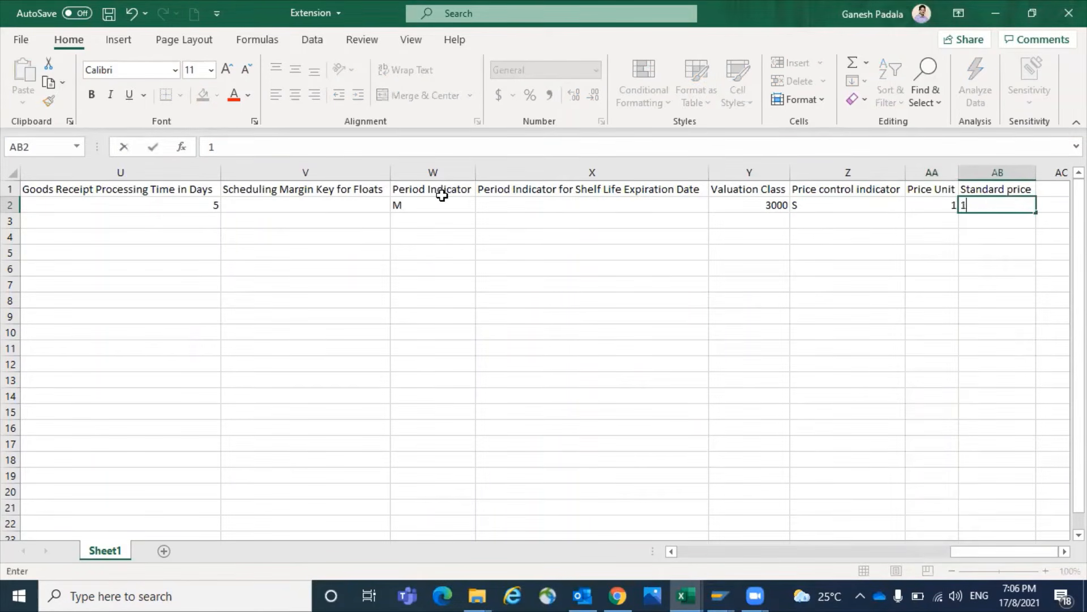
type("00")
key("Return")
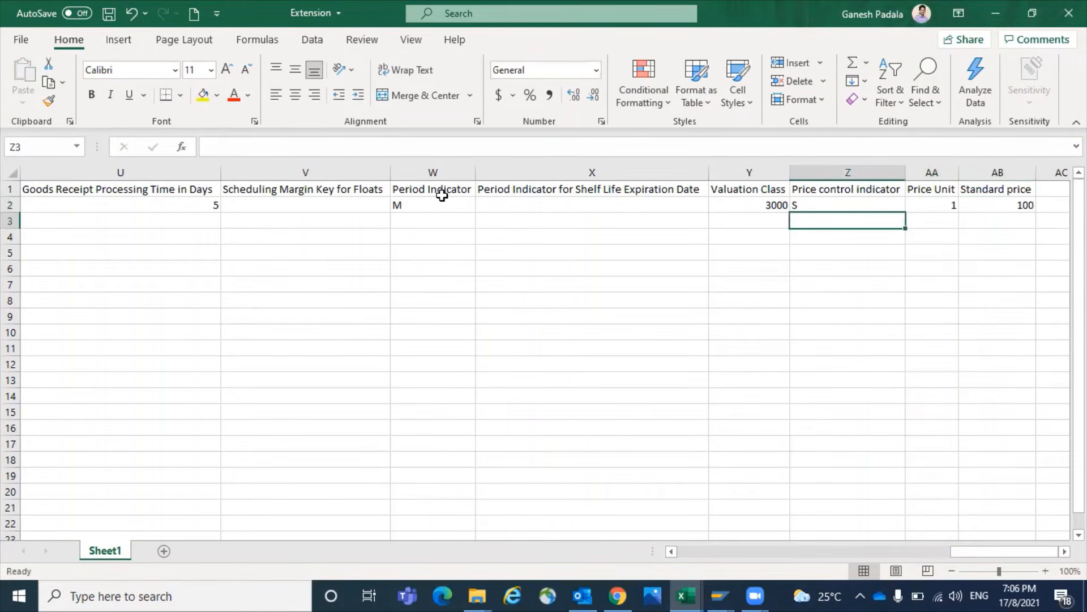
Switch to the Materials List in SAP and select the material number 300000745 of Fixed Bin Material
left_click(572, 207)
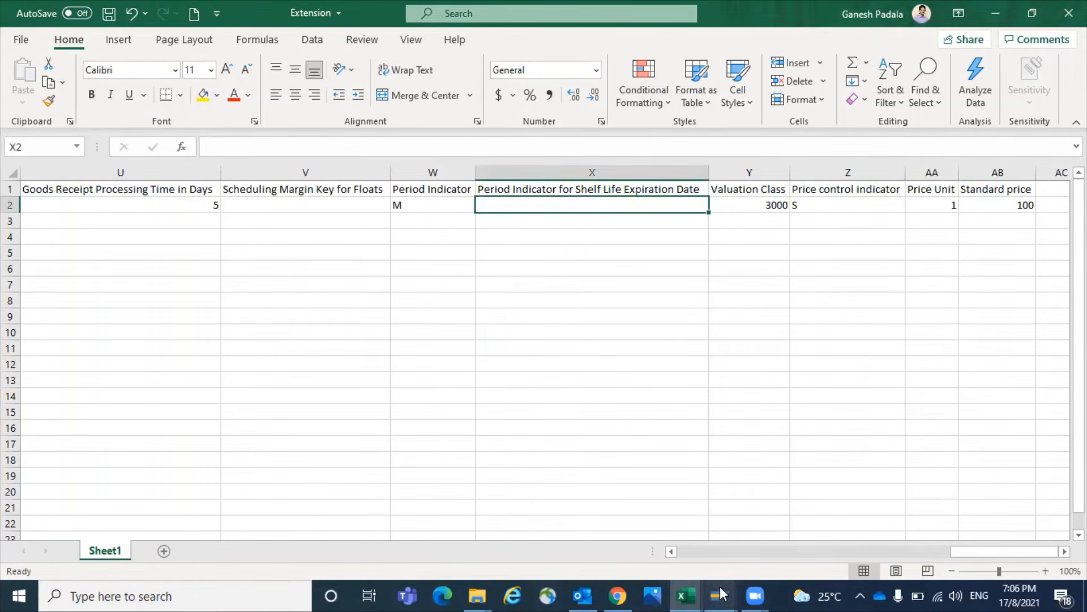
mouse_move(722, 594)
left_click(730, 528)
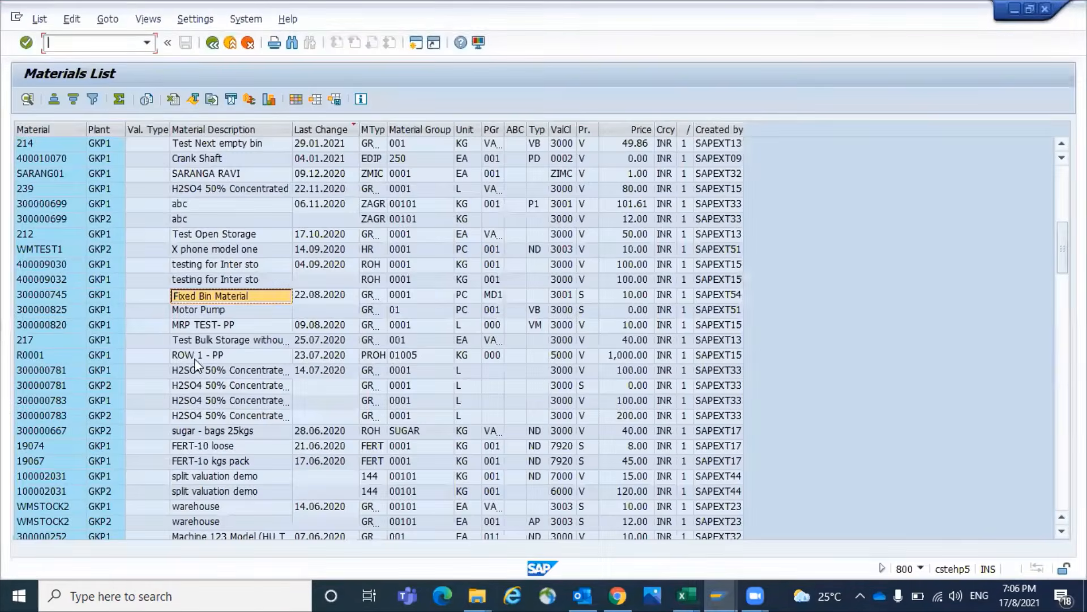
left_click(59, 285)
left_click(64, 294)
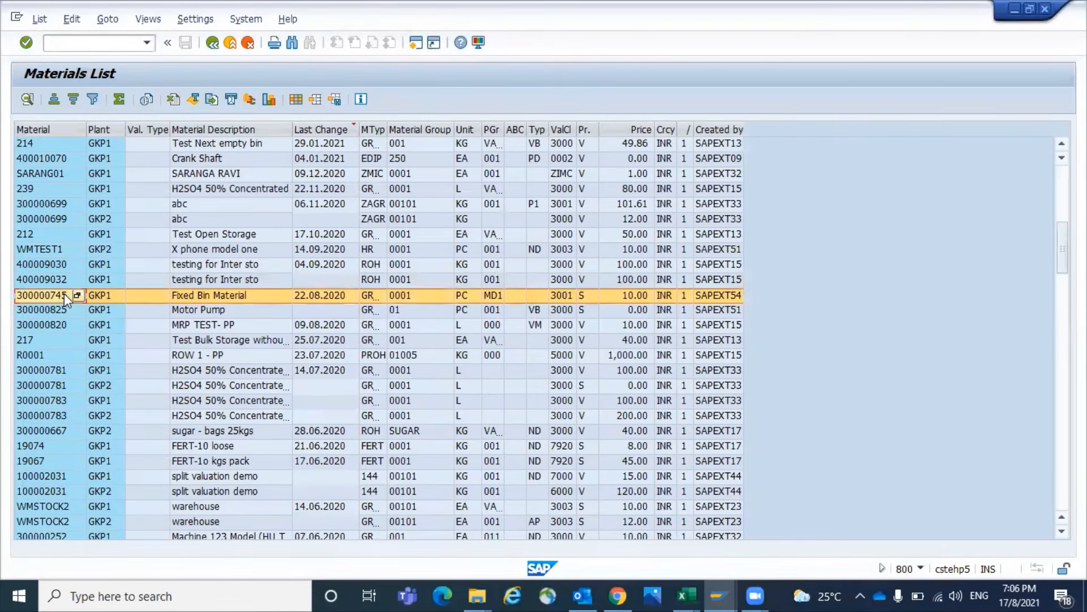
left_click(65, 295)
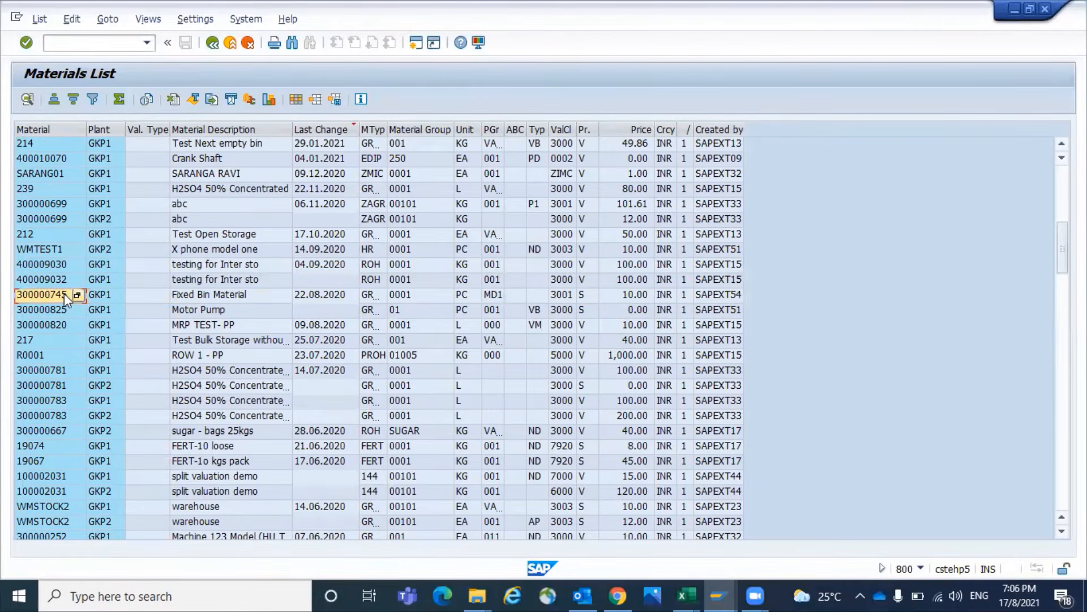
Start transaction /NMM03 and enter material 300000745 for display
left_click(118, 47)
type("/NMM")
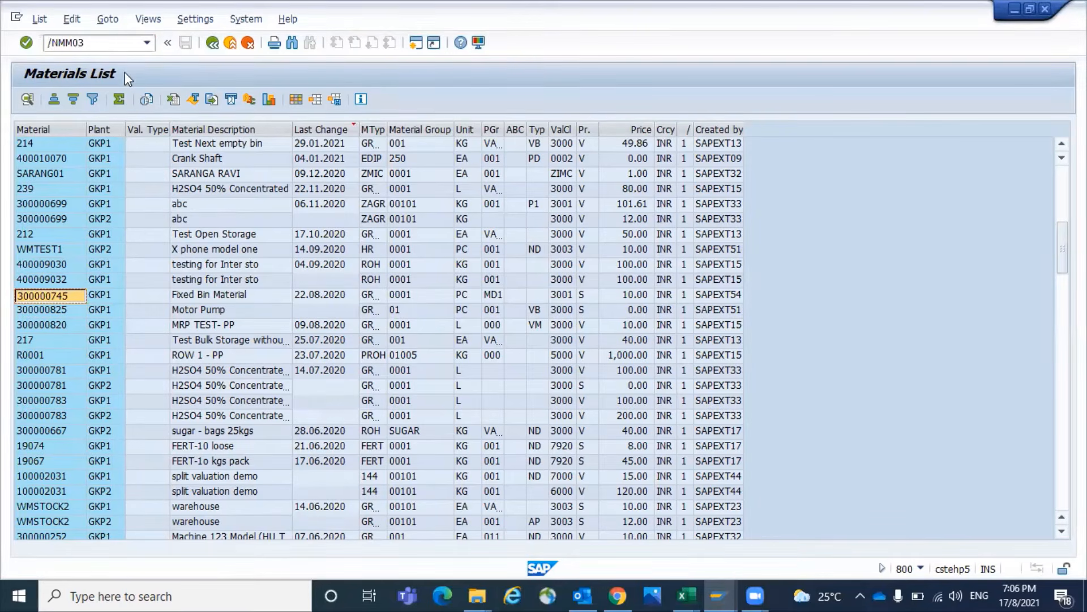
type("03")
key("Return")
type("300000745")
key("Return")
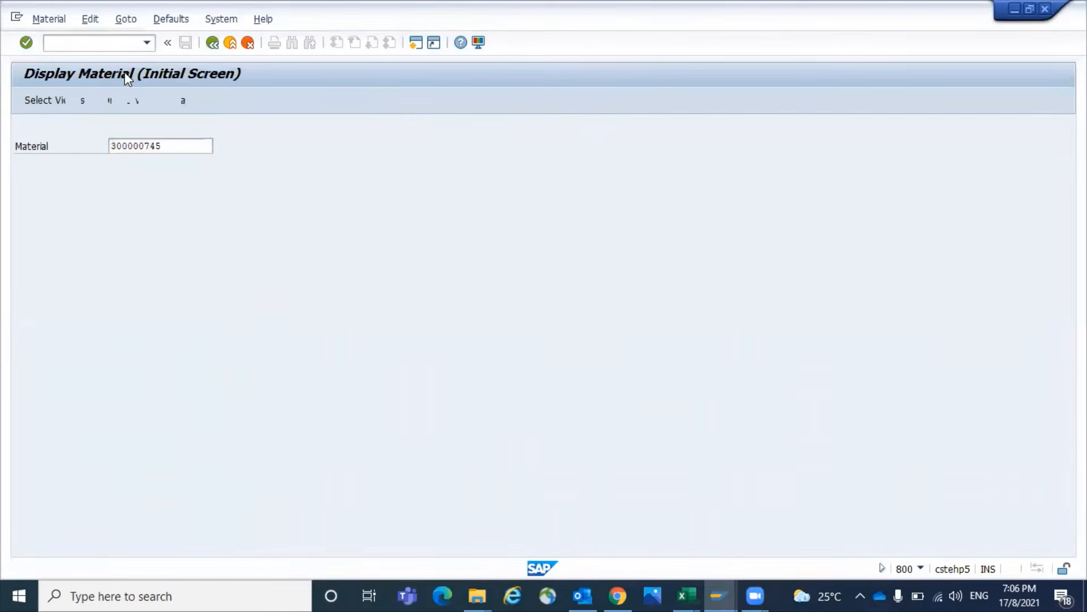
Set the organizational levels to plant gkp1 and storage location 0001 and display the material
left_click(254, 188)
left_click(260, 205)
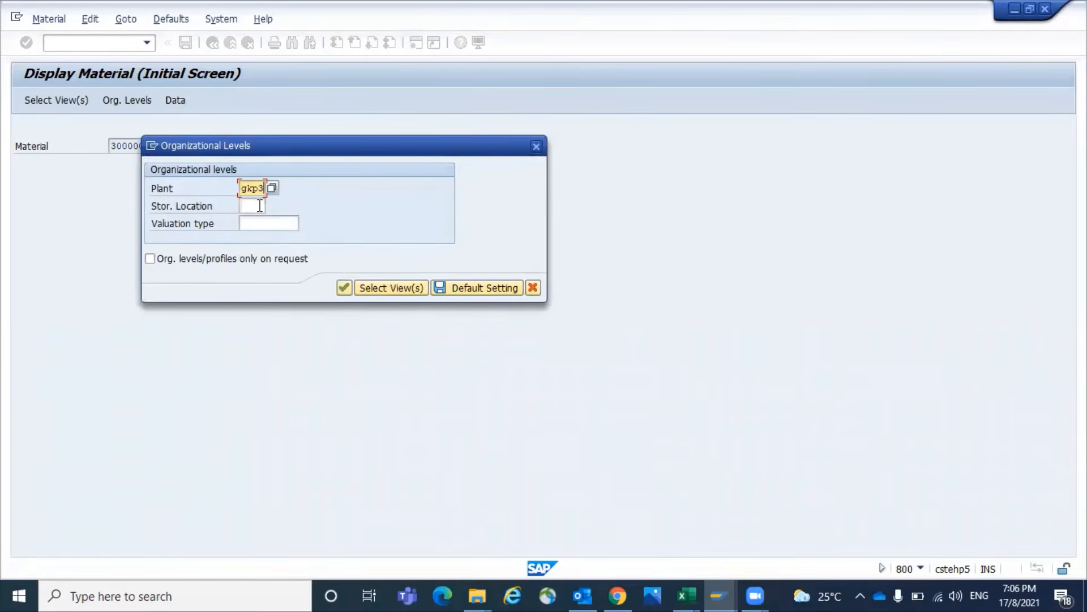
key("BackSpace")
type("1")
left_click(259, 206)
type("0001")
key("Return")
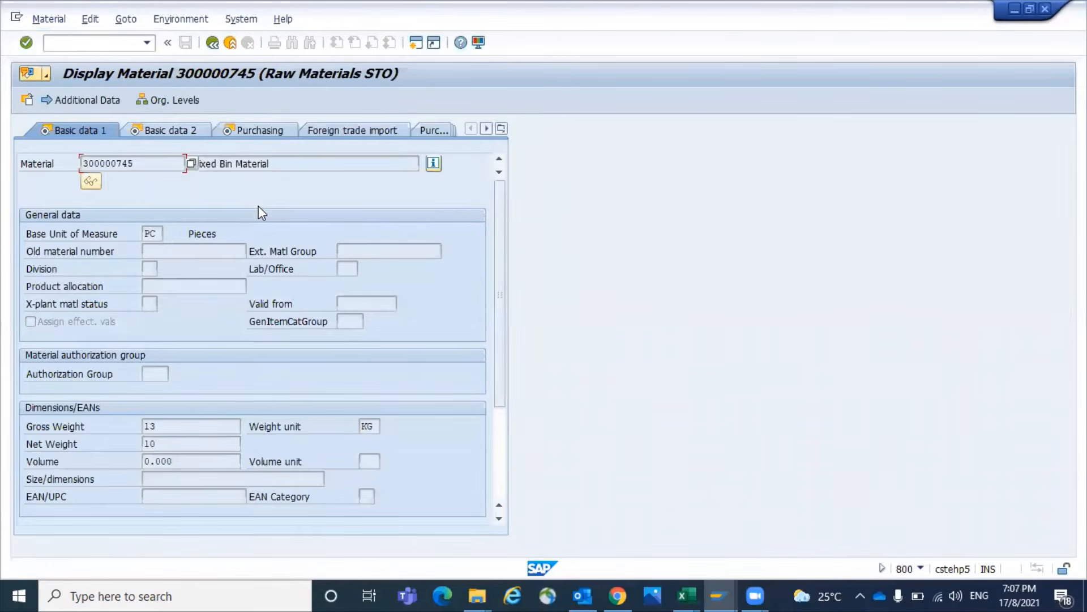
Go through the material's views to Plant data / stor. 1 and 2 and check the shelf life period indicator
key("Return")
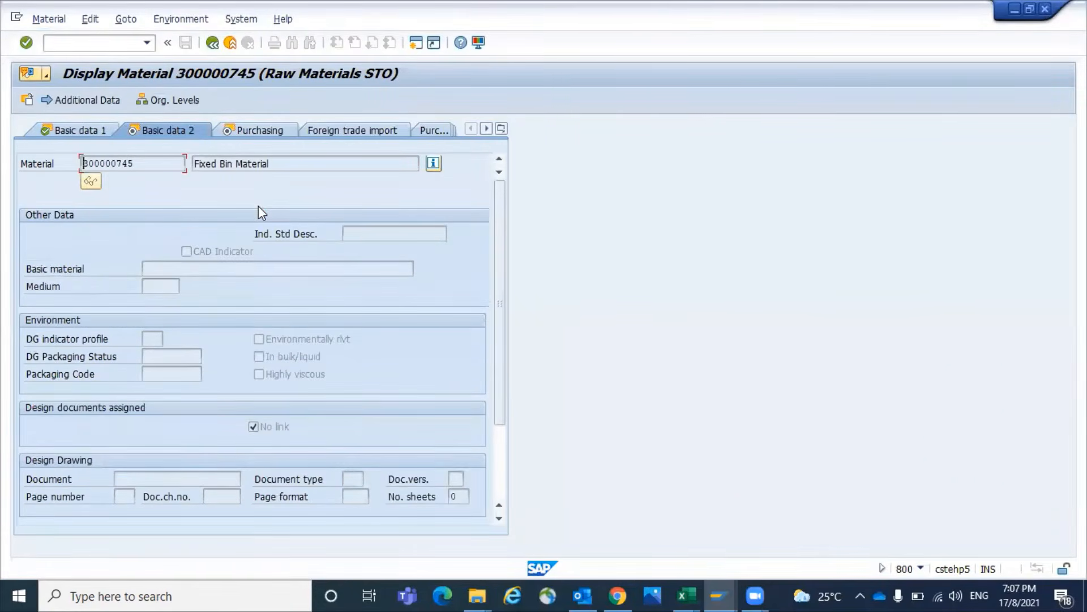
key("Return")
key("Return")
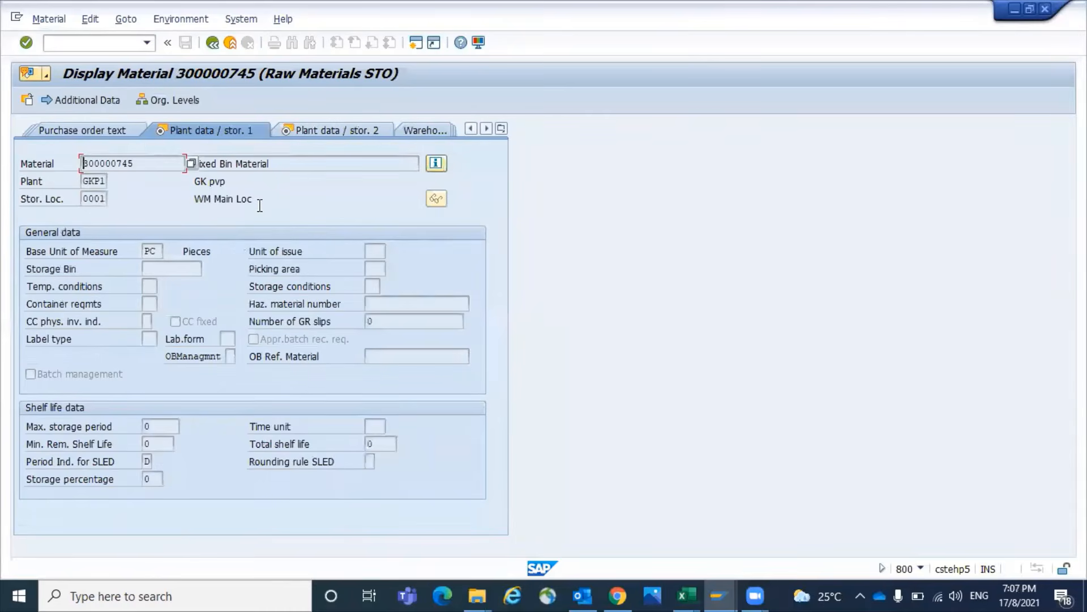
key("Return")
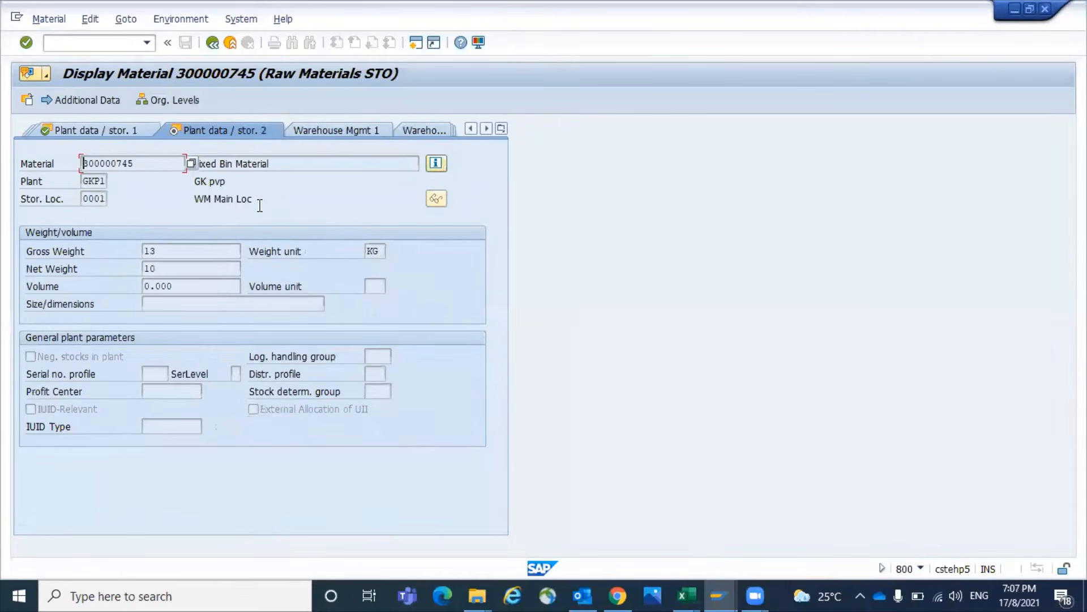
left_click(120, 132)
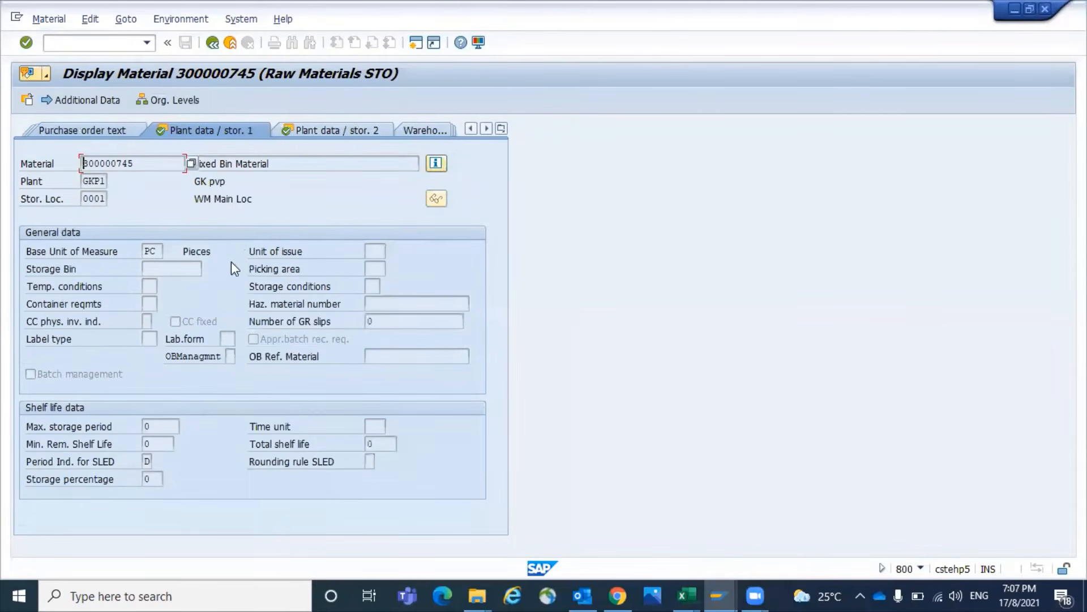
key("Return")
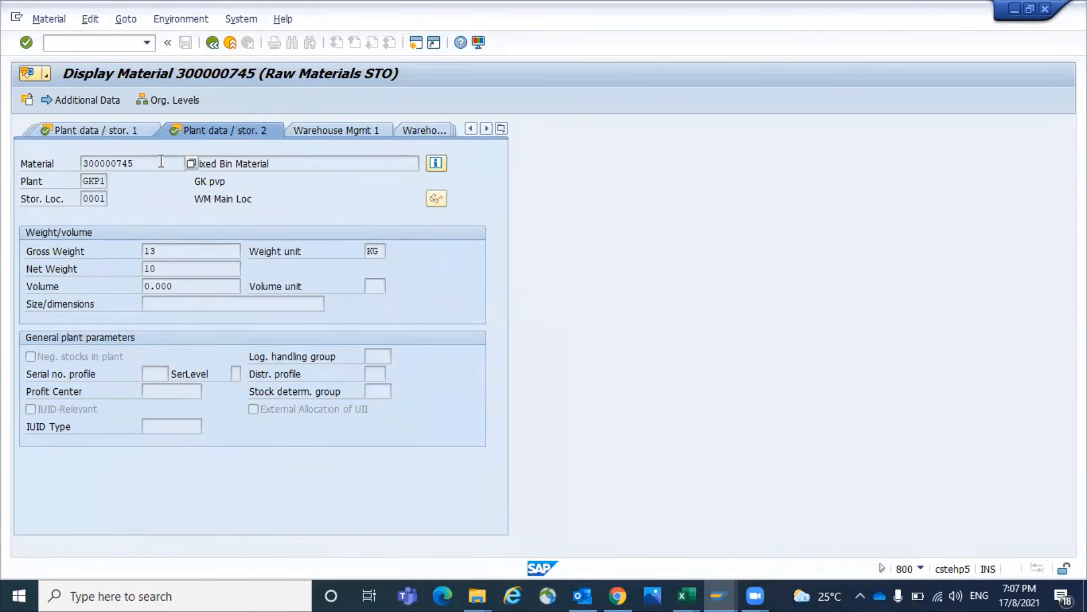
Check the Period Indicator entry in W2 of the Extension workbook and the list of views available for the SAP material
key("alt+Tab")
left_click(441, 210)
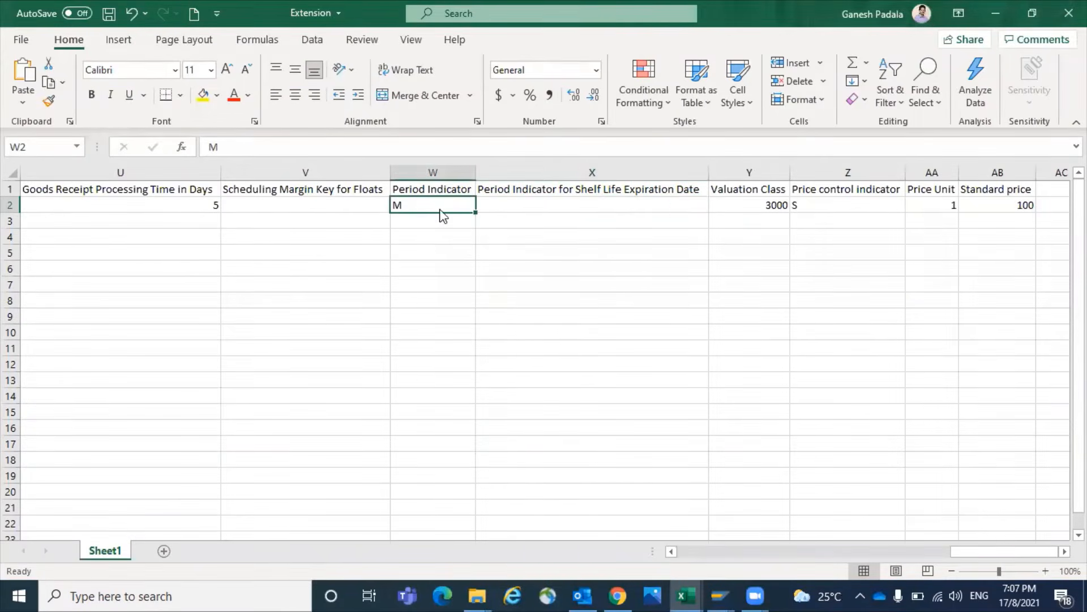
key("alt+Tab")
left_click(501, 128)
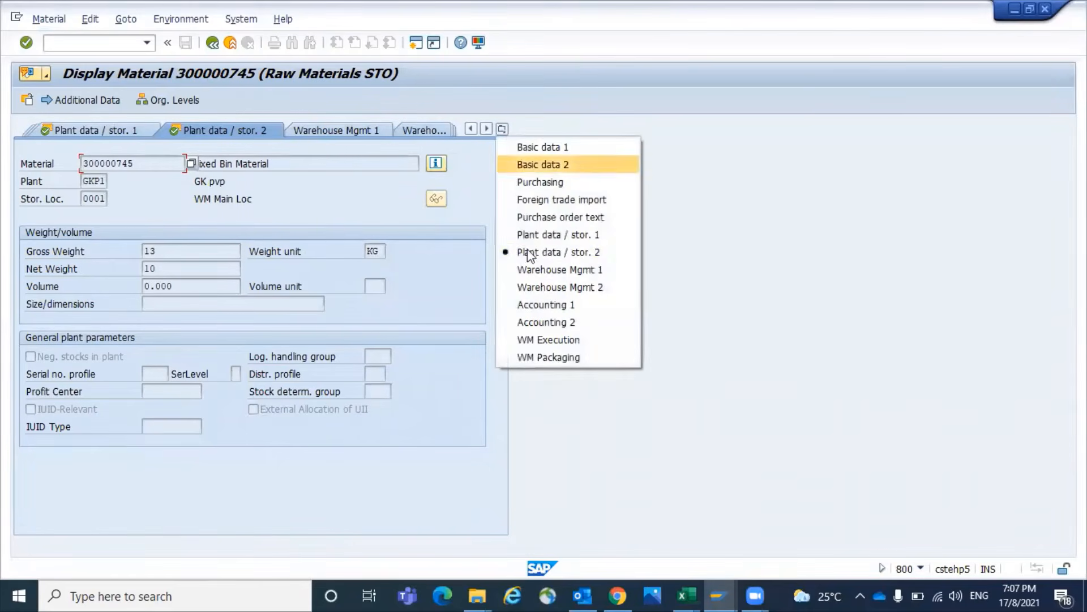
left_click(435, 307)
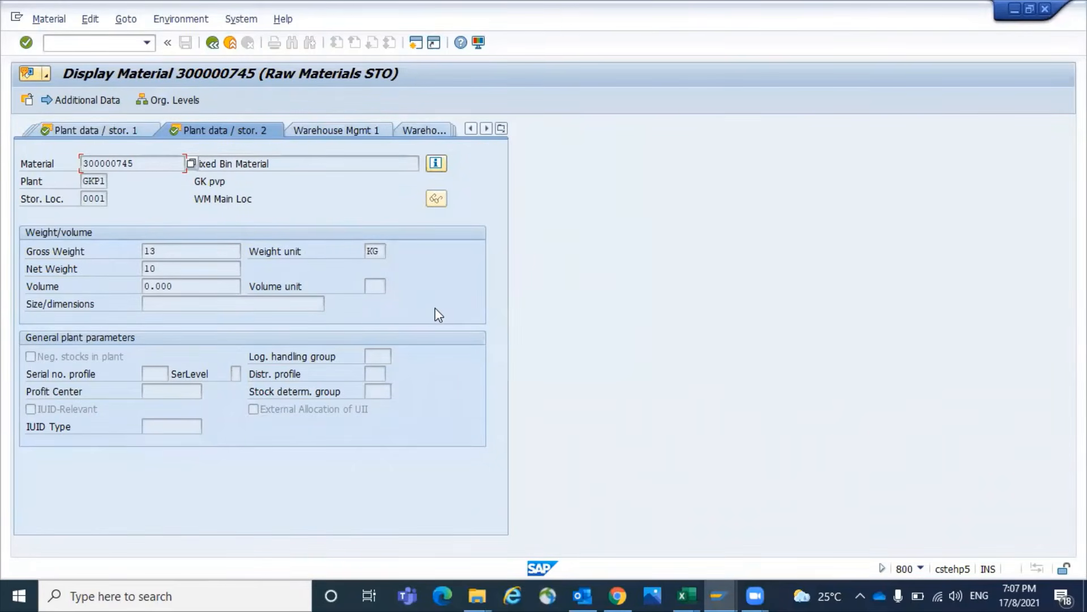
key("alt+Tab")
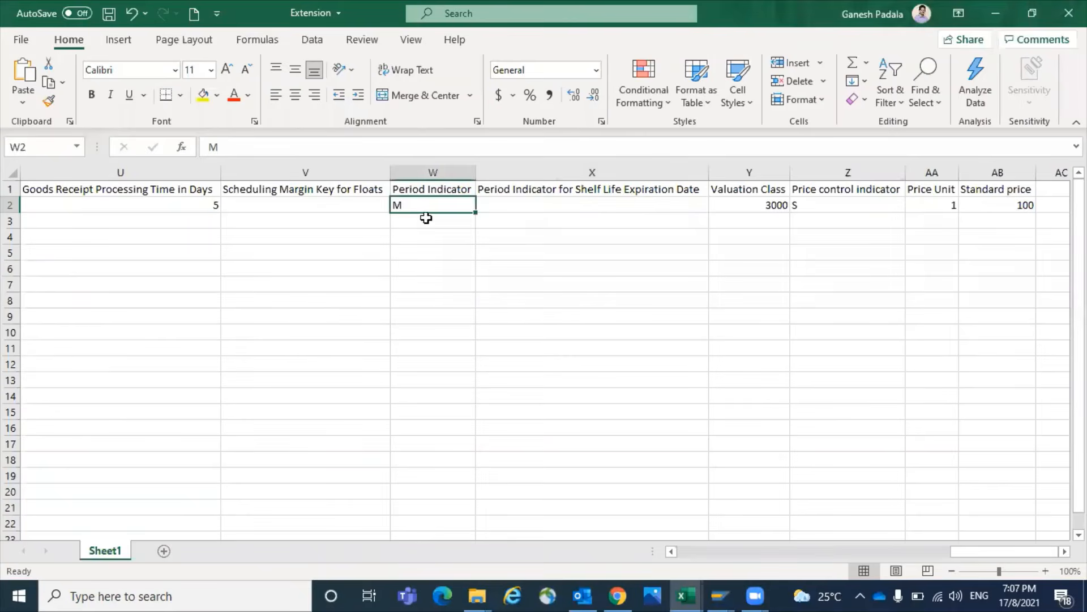
Enter D as the Period Indicator for Shelf Life Expiration Date in X2 and save the workbook
left_click(480, 202)
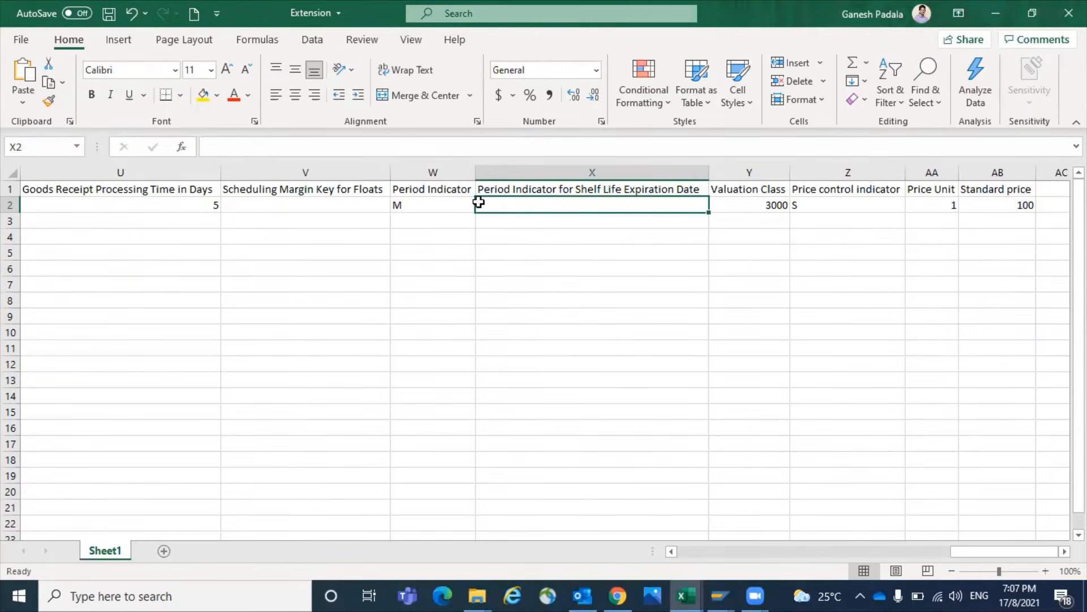
type("D")
key("Tab")
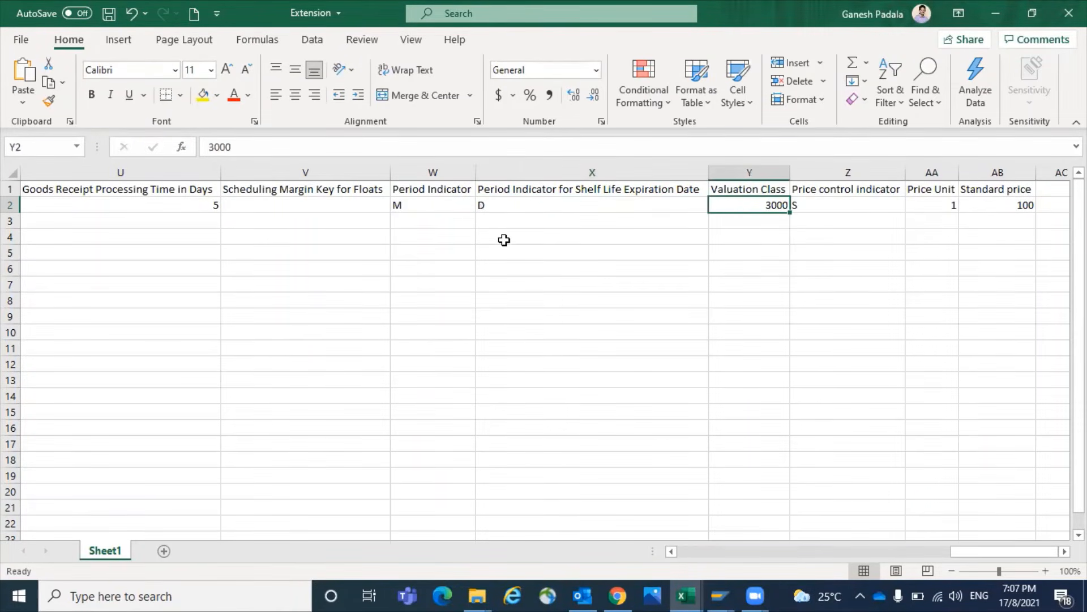
key("ctrl+s")
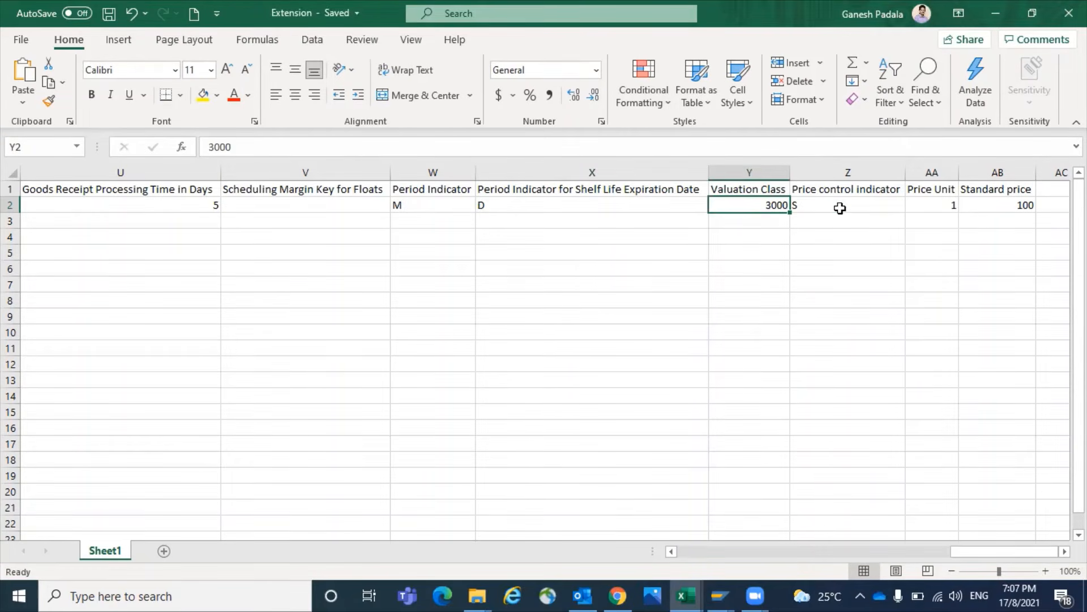
Save the Extension sheet to the Desktop as Text (Tab delimited), replacing the existing Extension.txt, and close the file
left_click(812, 208)
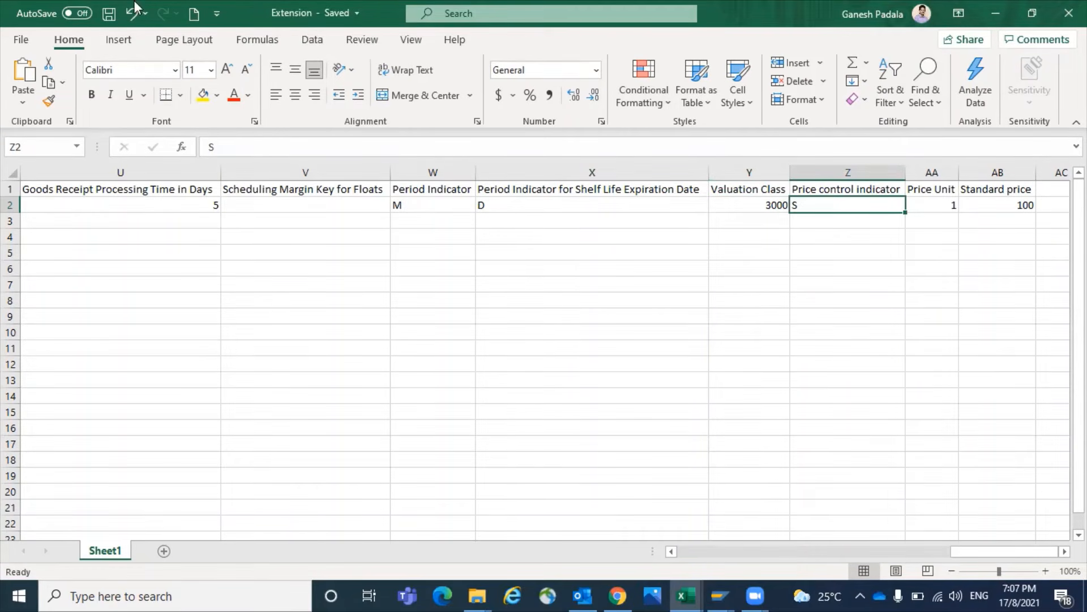
left_click(19, 39)
left_click(51, 262)
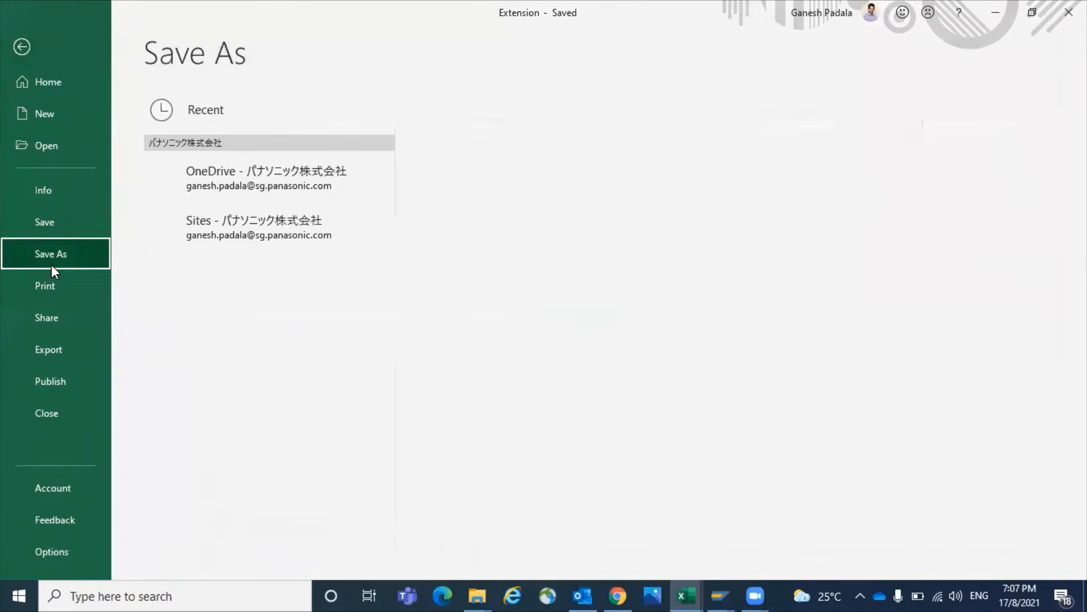
left_click(213, 290)
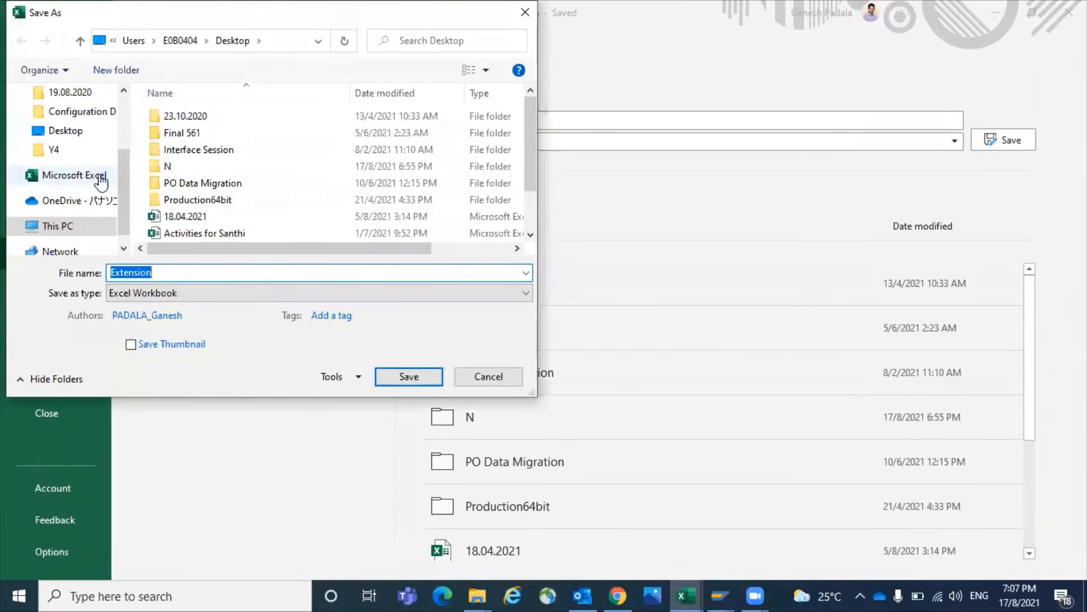
left_click(139, 297)
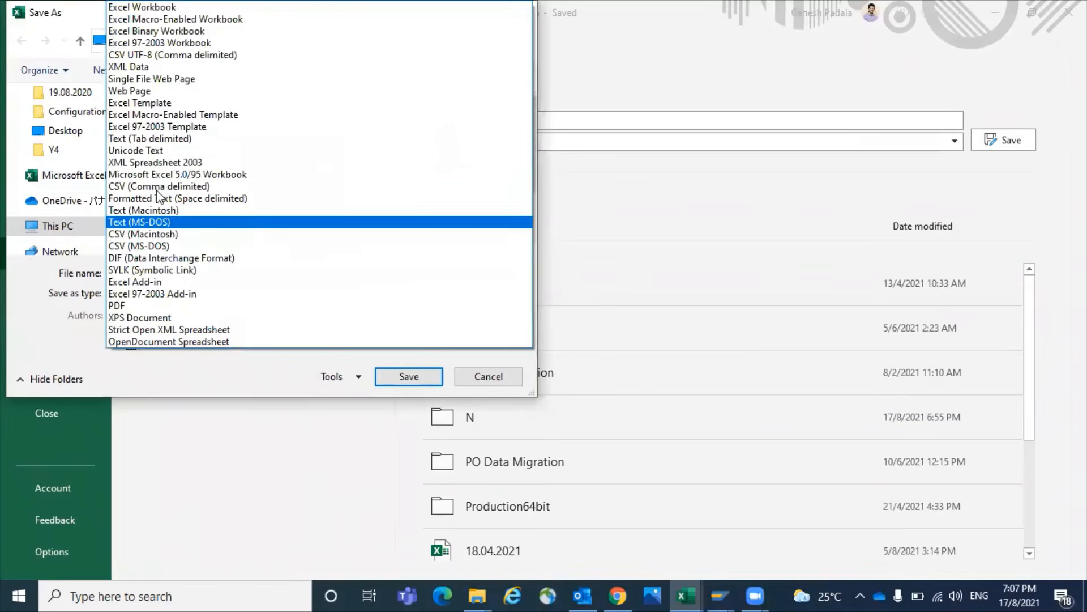
left_click(148, 140)
left_click(399, 359)
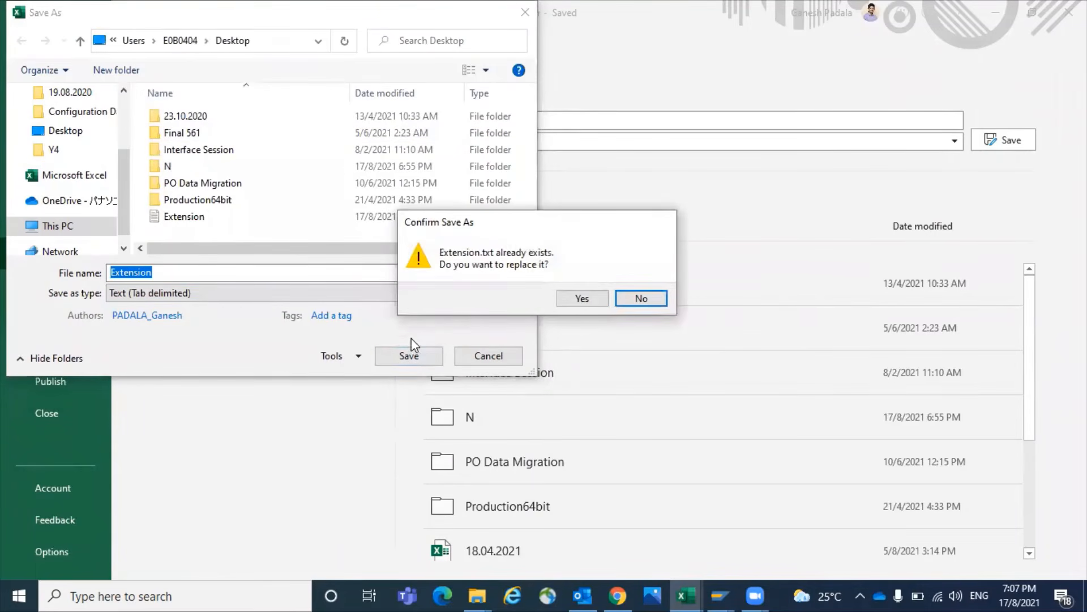
left_click(559, 296)
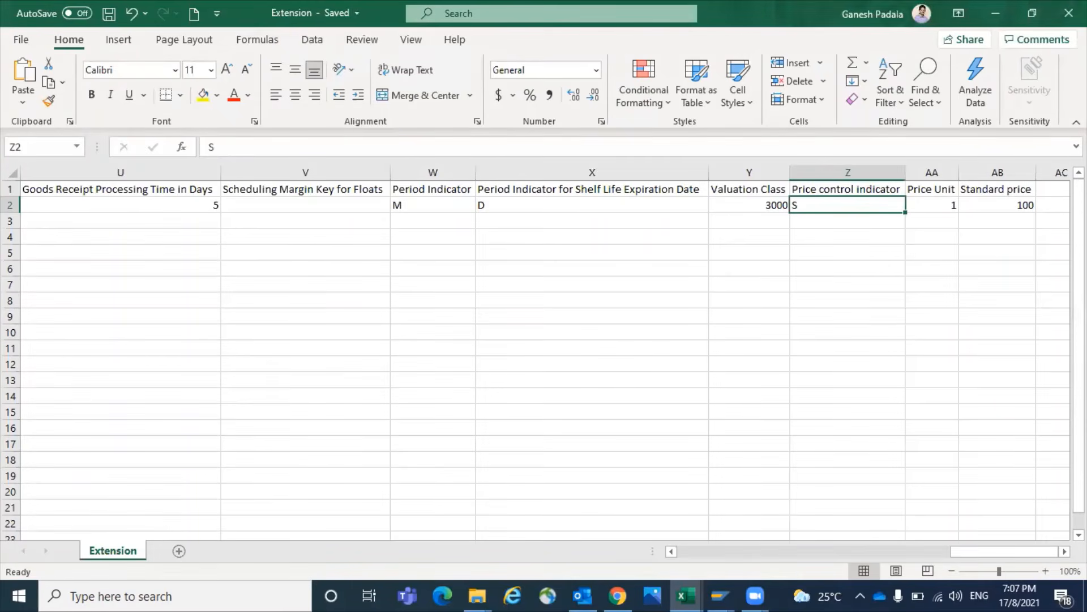
left_click(1069, 13)
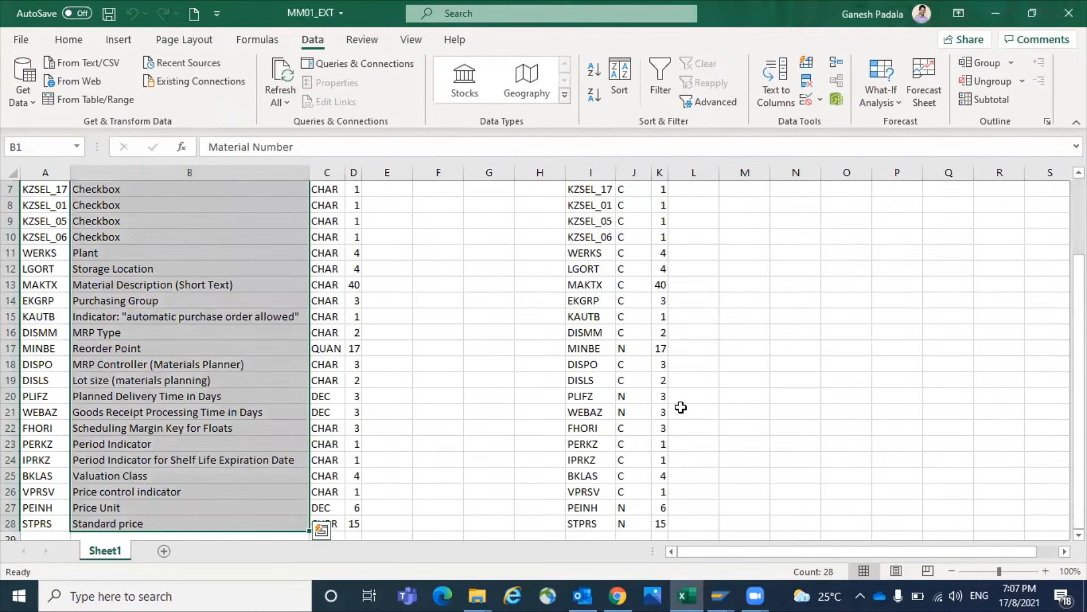
Switch to the SAP recordings session, start transaction /NLSMW and open the process steps of project GKTEST, MASTER, MATMASTER
scroll(467, 459, "up", 2)
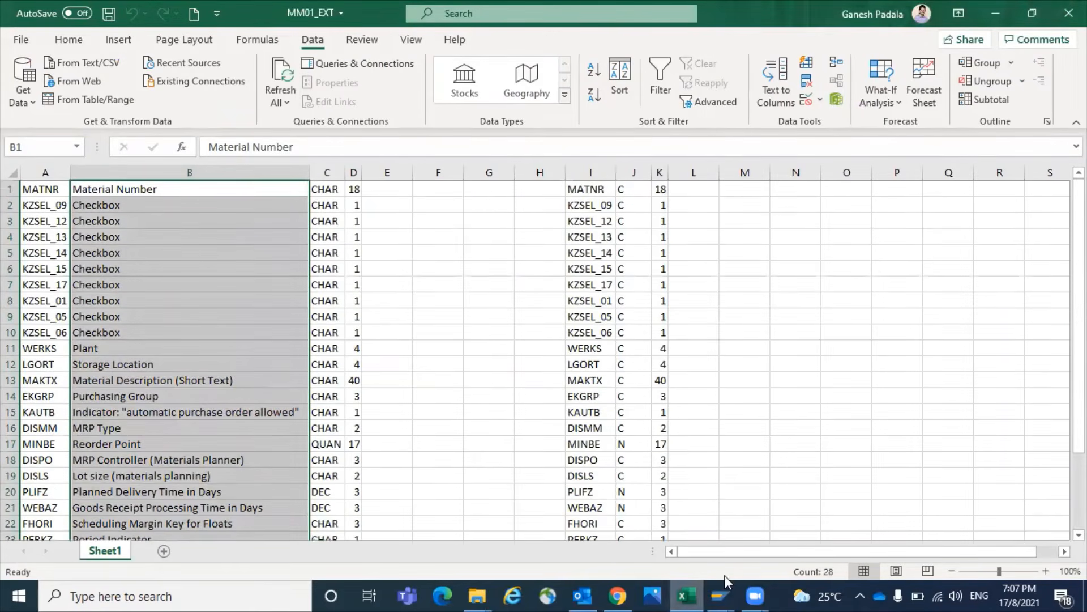
left_click(719, 595)
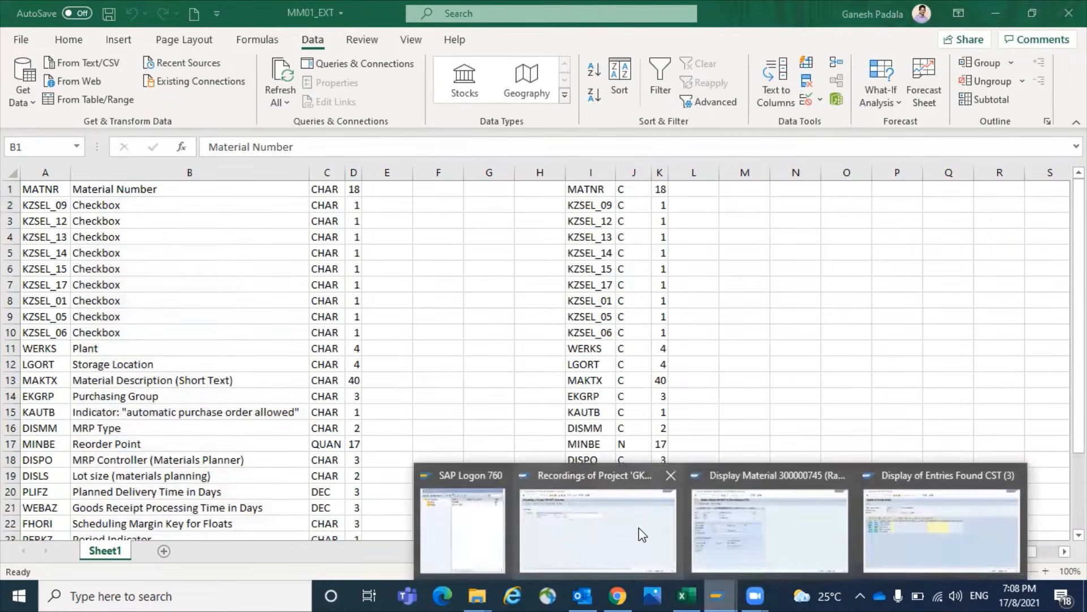
left_click(642, 534)
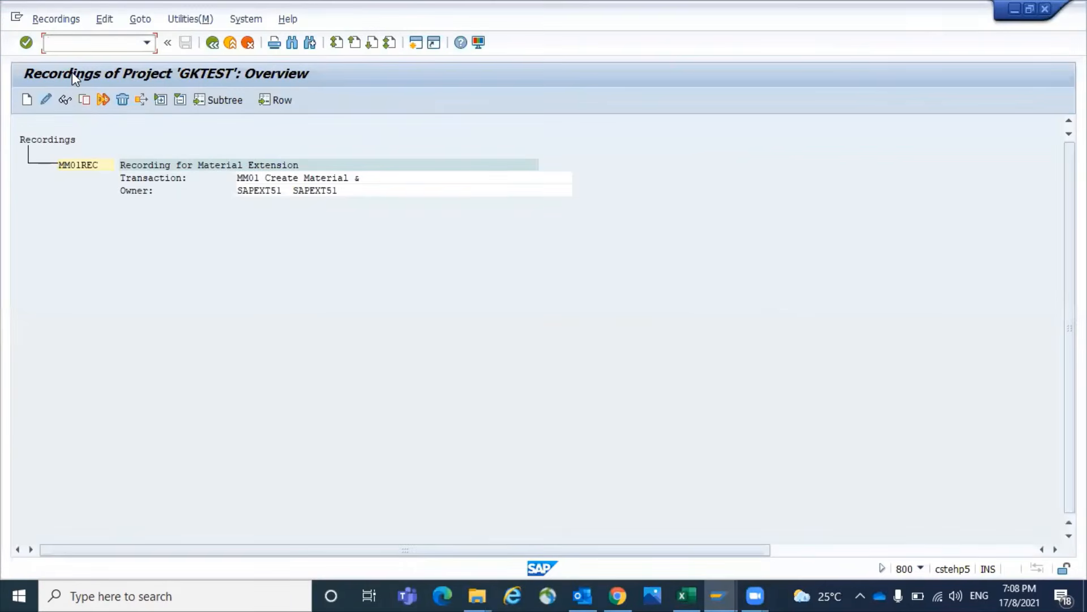
type("/NLMSW")
key("BackSpace")
key("BackSpace")
key("BackSpace")
type("SMW")
key("Return")
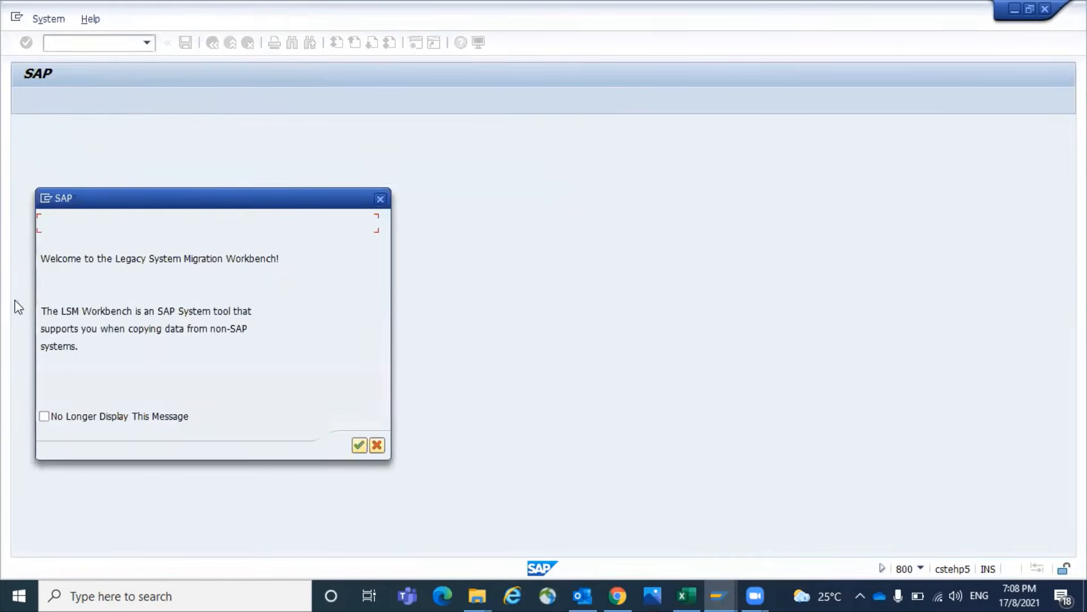
key("Return")
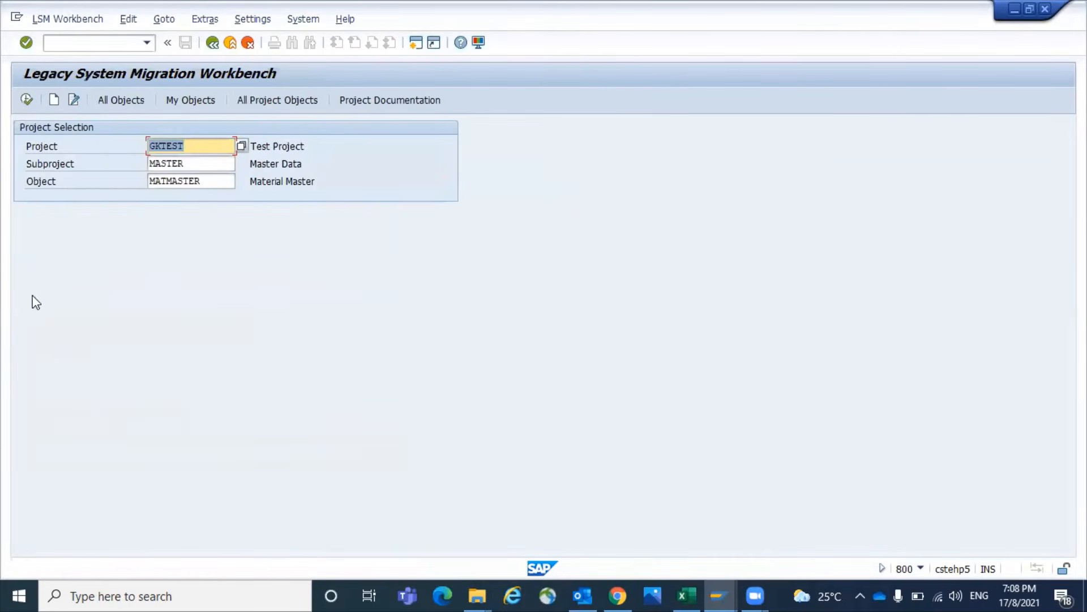
left_click(28, 99)
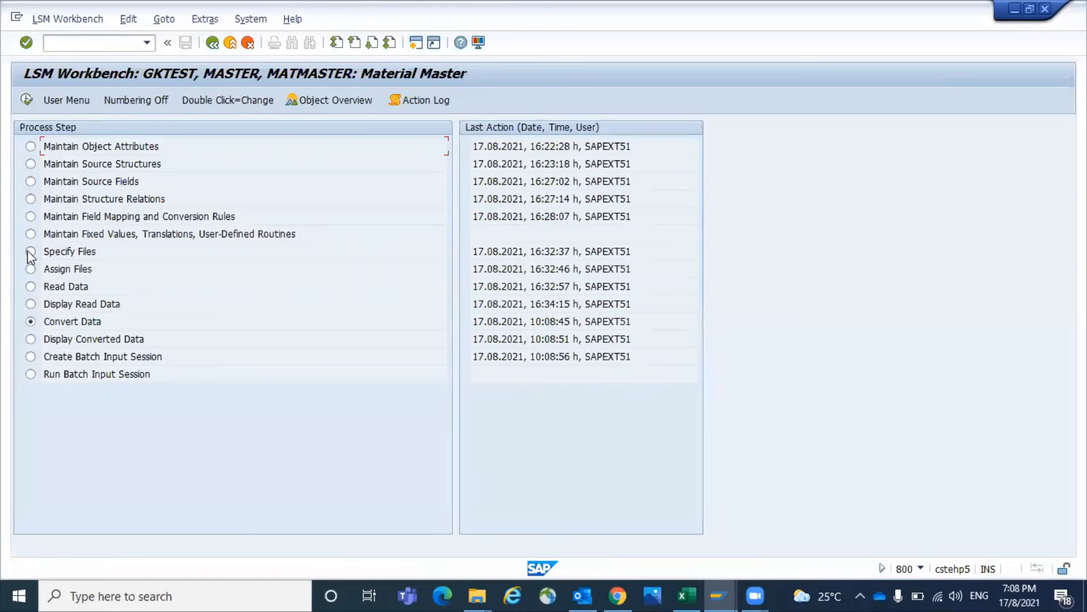
In Specify Files, edit the PC legacy data entry in change mode and select Extension.txt on the Desktop as its file
left_click(30, 251)
left_click(27, 100)
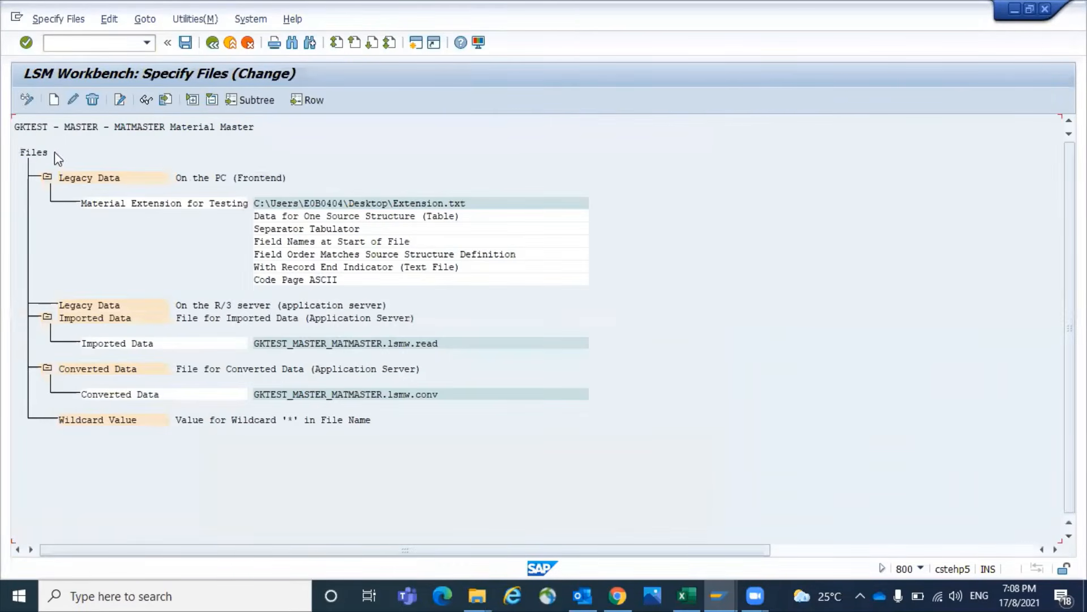
left_click(27, 100)
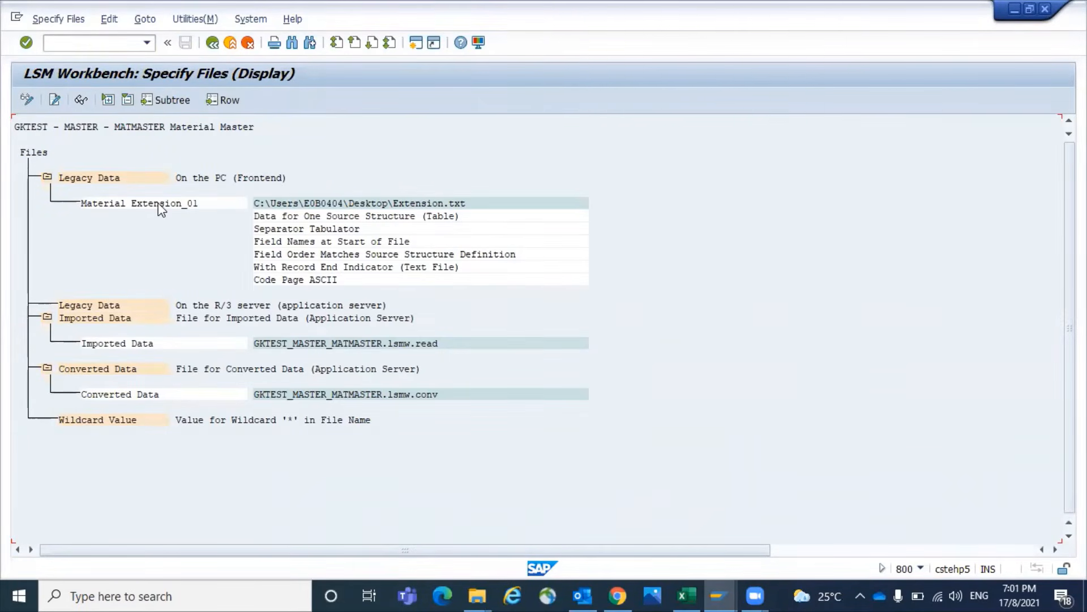
left_click(27, 101)
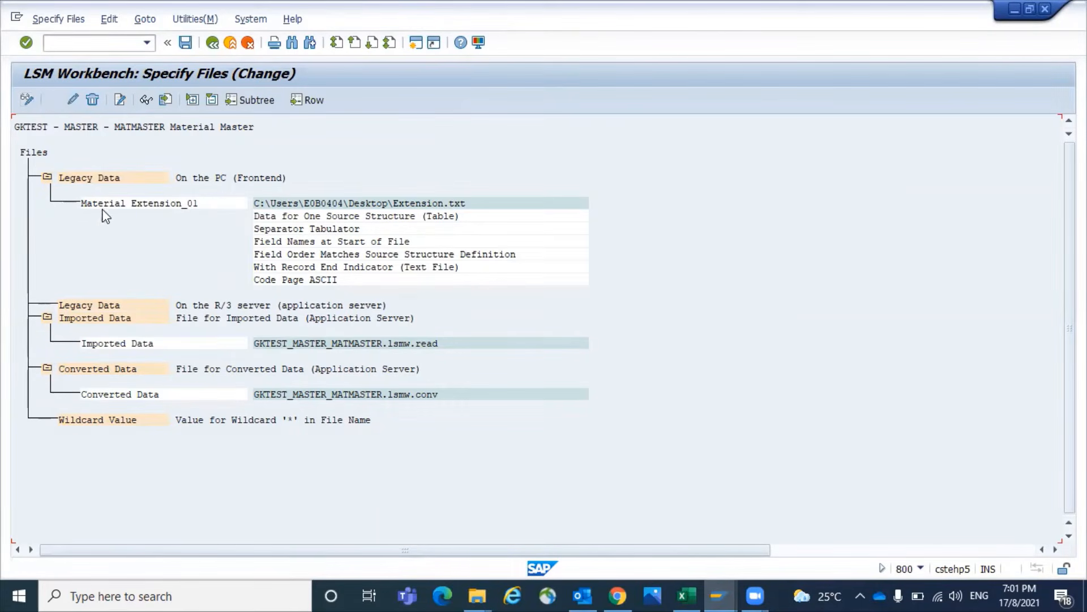
double_click(137, 205)
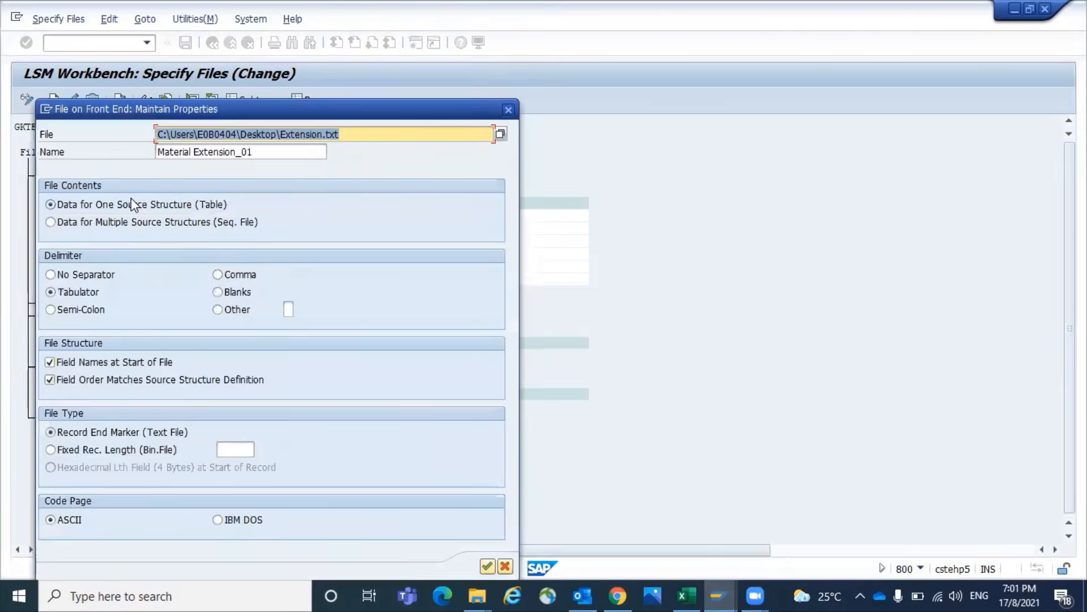
left_click(500, 135)
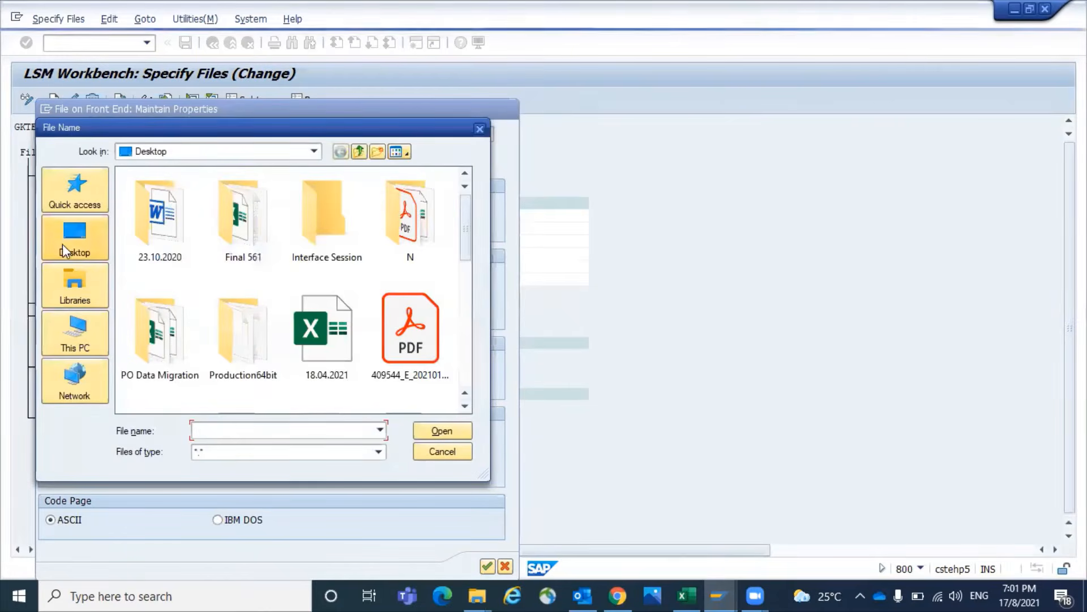
left_click(64, 239)
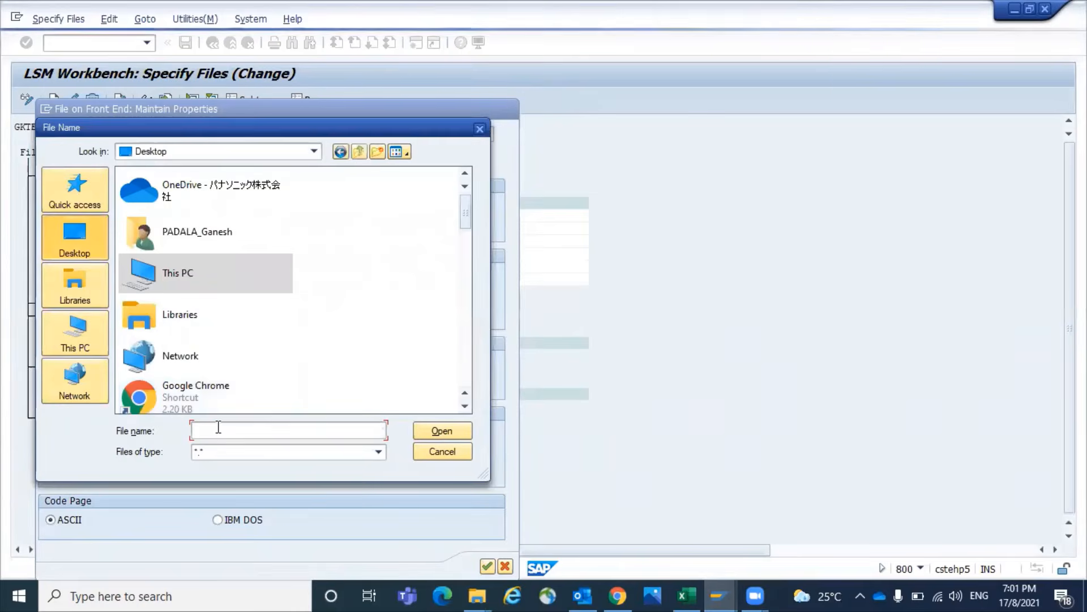
type("Extension.txt")
left_click(254, 446)
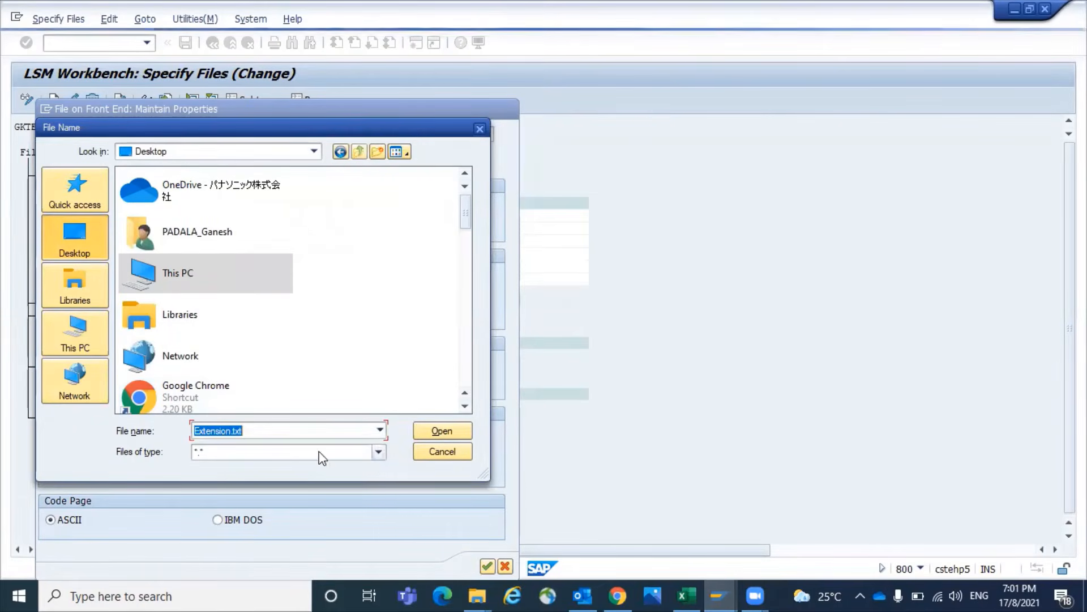
left_click(425, 431)
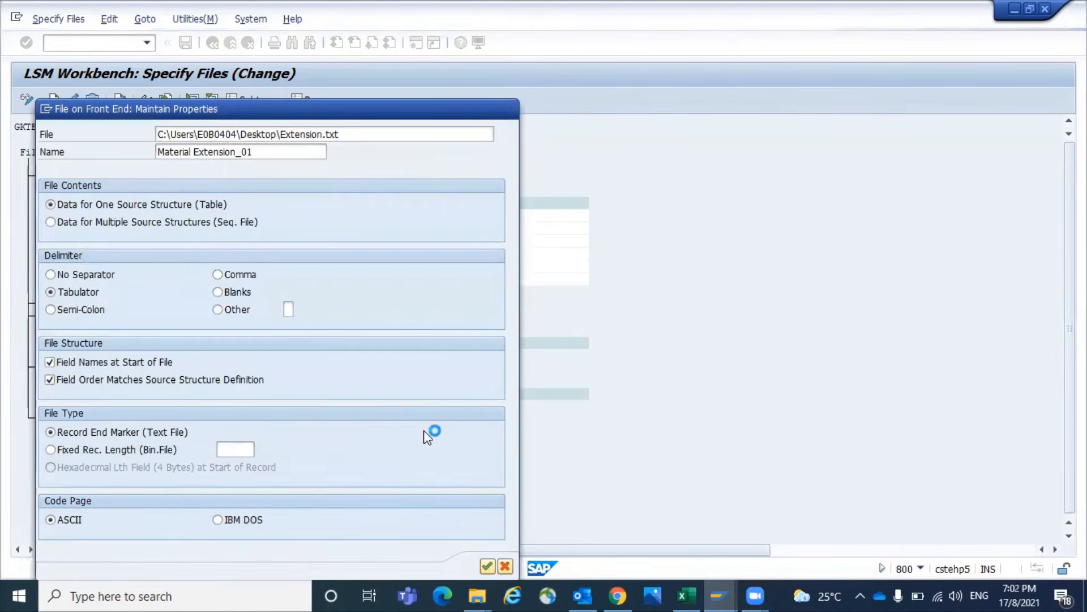
Rename the legacy data file entry as Material Extension for Testing
left_click(265, 152)
key("BackSpace")
key("BackSpace")
key("BackSpace")
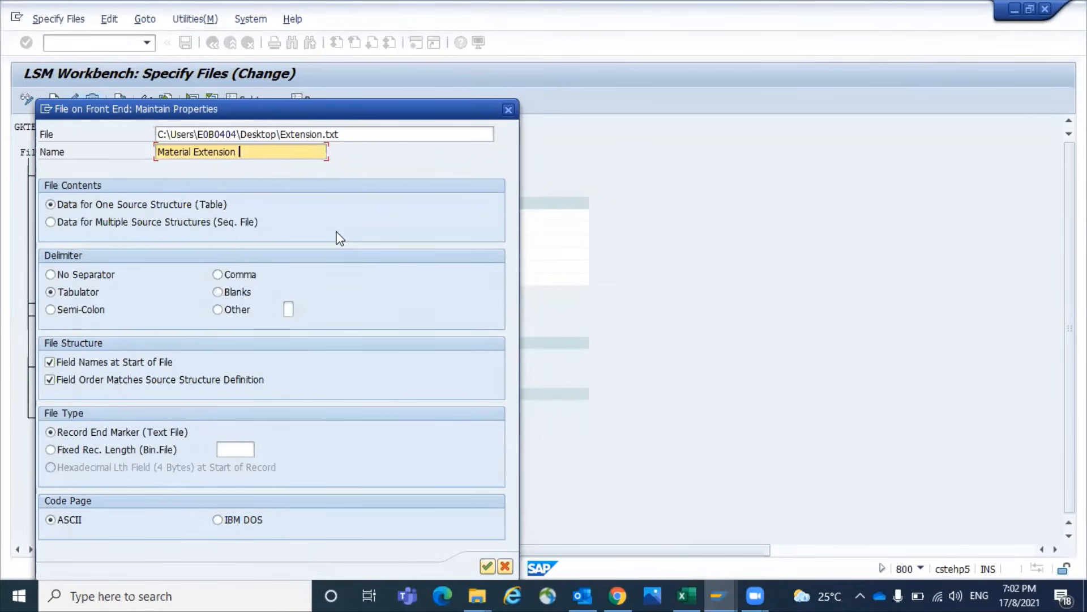
type("for Testing")
Set the file contents to Data for One Source Structure (Table) with the Tabulator delimiter, and save the file specification
left_click(50, 205)
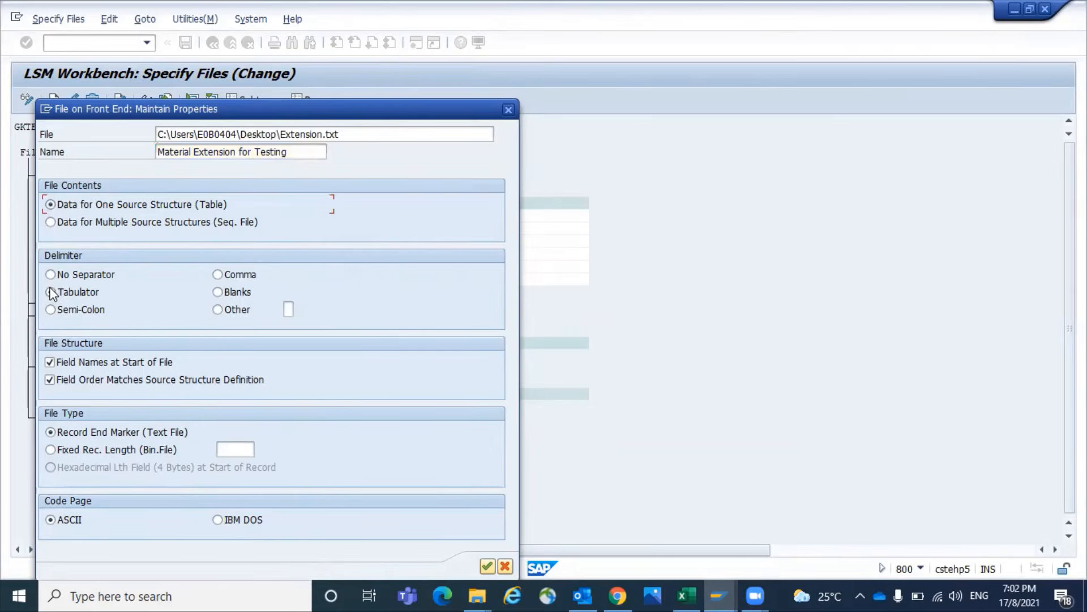
left_click(51, 293)
left_click(485, 564)
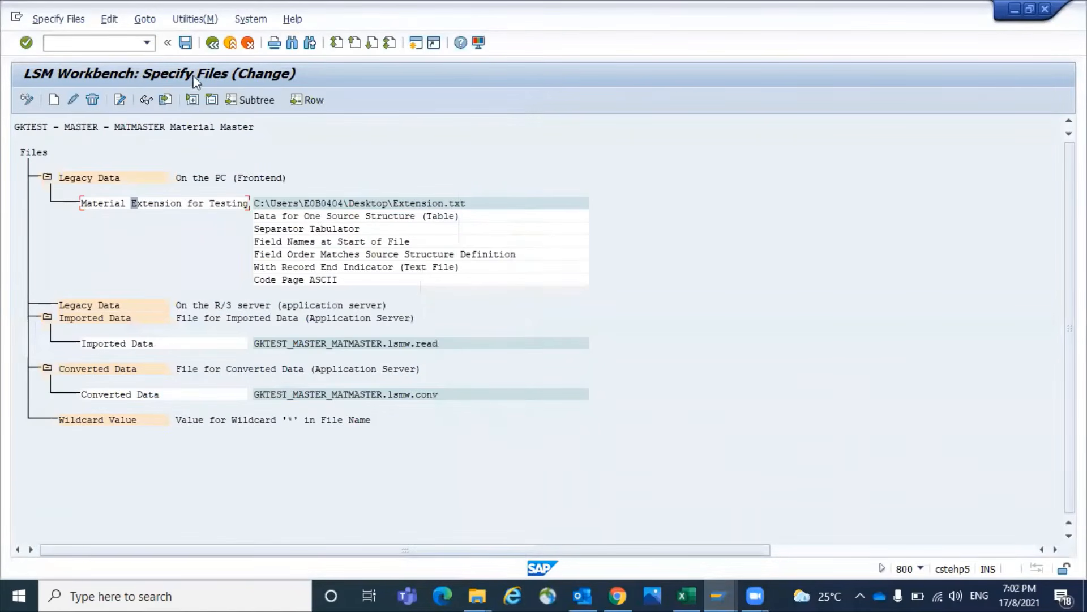
left_click(186, 43)
left_click(212, 43)
Run Assign Files, save the assignment of Extension.txt to source structure MM01SS01, and return to the process steps
left_click(25, 100)
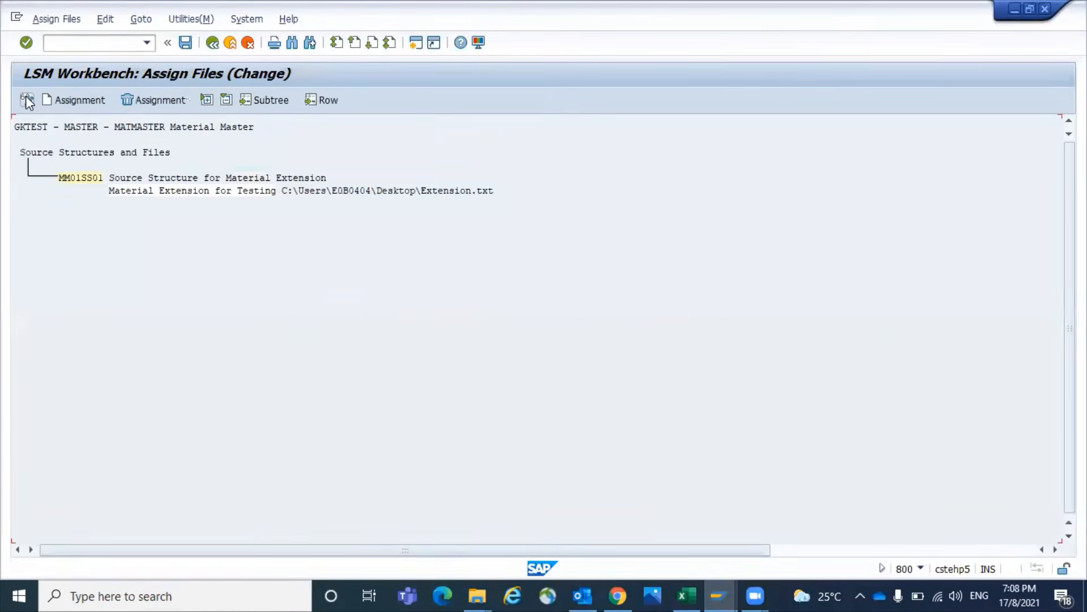
left_click(25, 99)
left_click(184, 45)
left_click(230, 43)
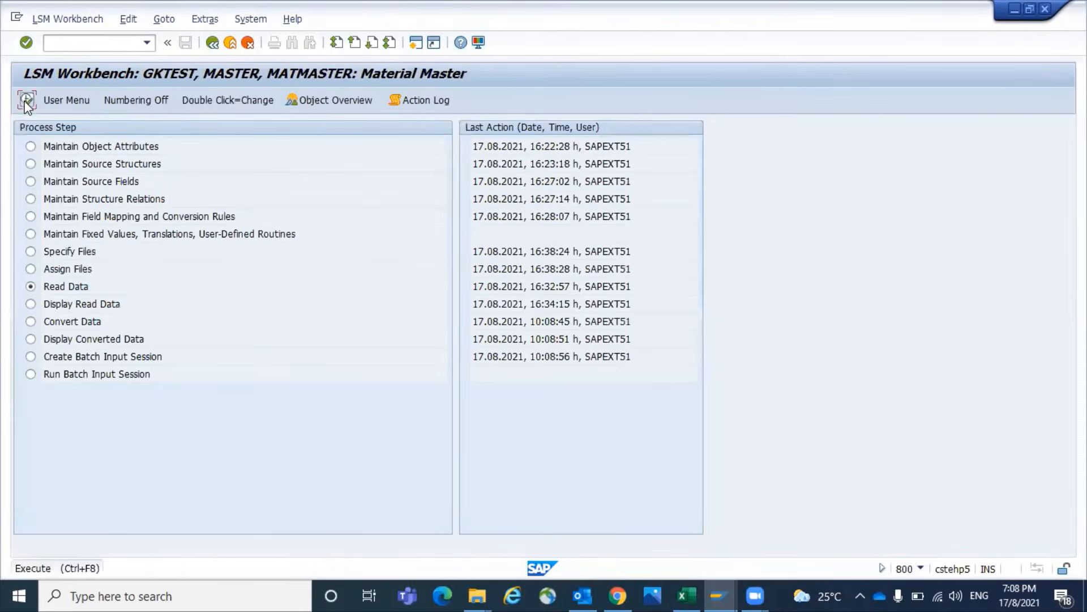
Run Read Data with no transaction number restriction to import Extension.txt, and return to the process steps
left_click(26, 100)
left_click(27, 101)
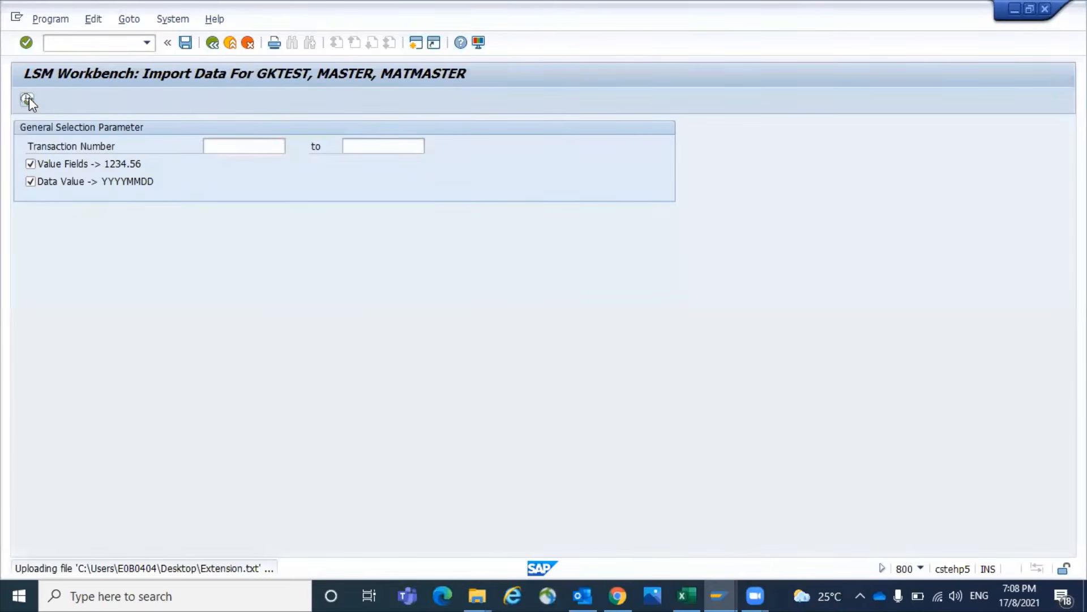
left_click(213, 43)
left_click(213, 43)
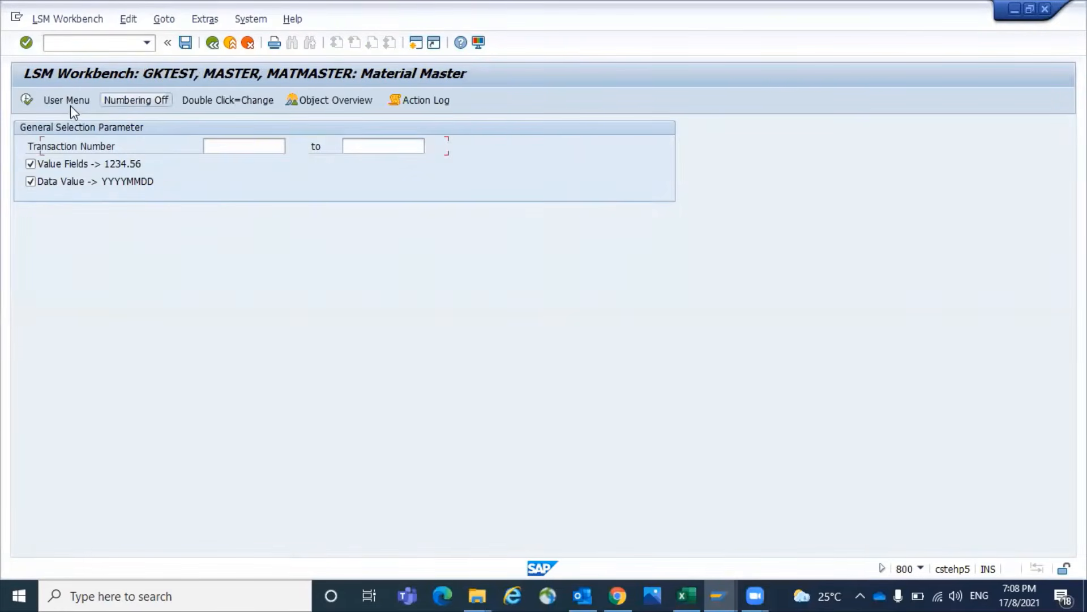
Display the read data, review all field values of the imported MM01SS01 record, and return to the process steps
left_click(29, 102)
key("Return")
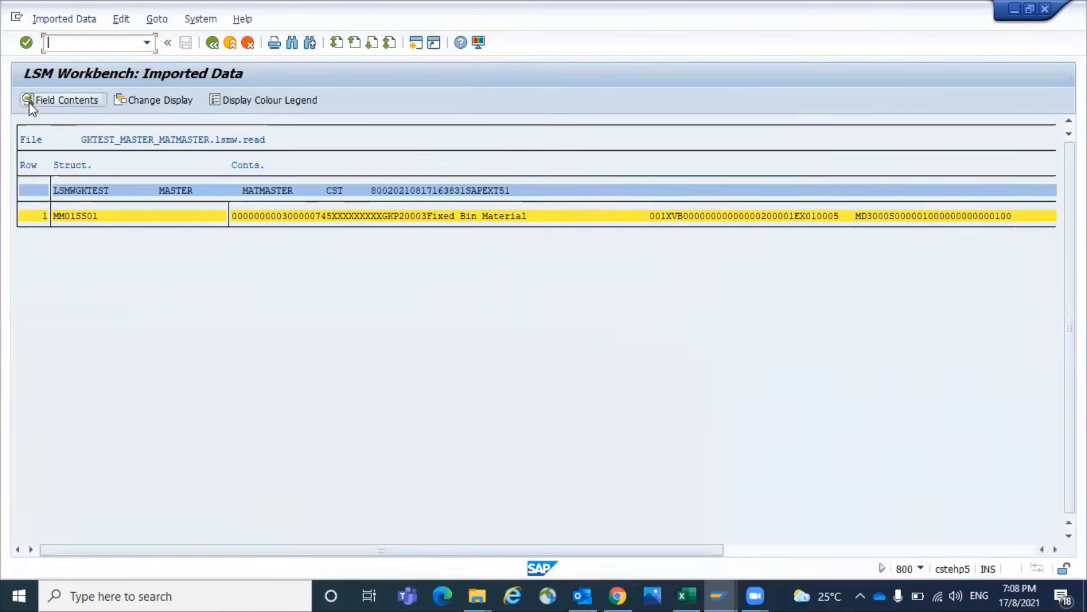
double_click(287, 217)
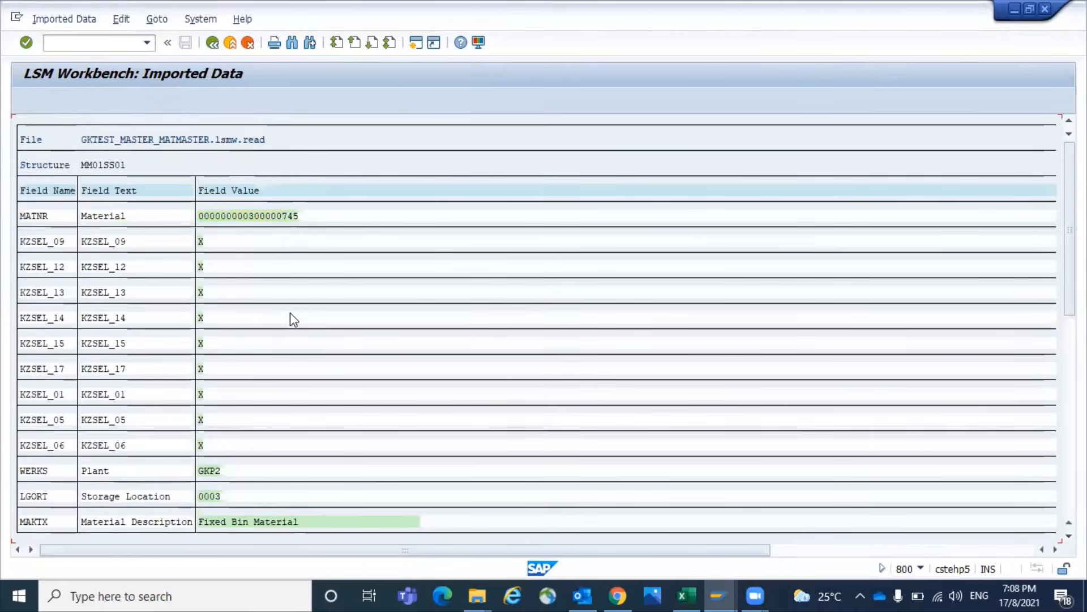
scroll(290, 314, "down", 5)
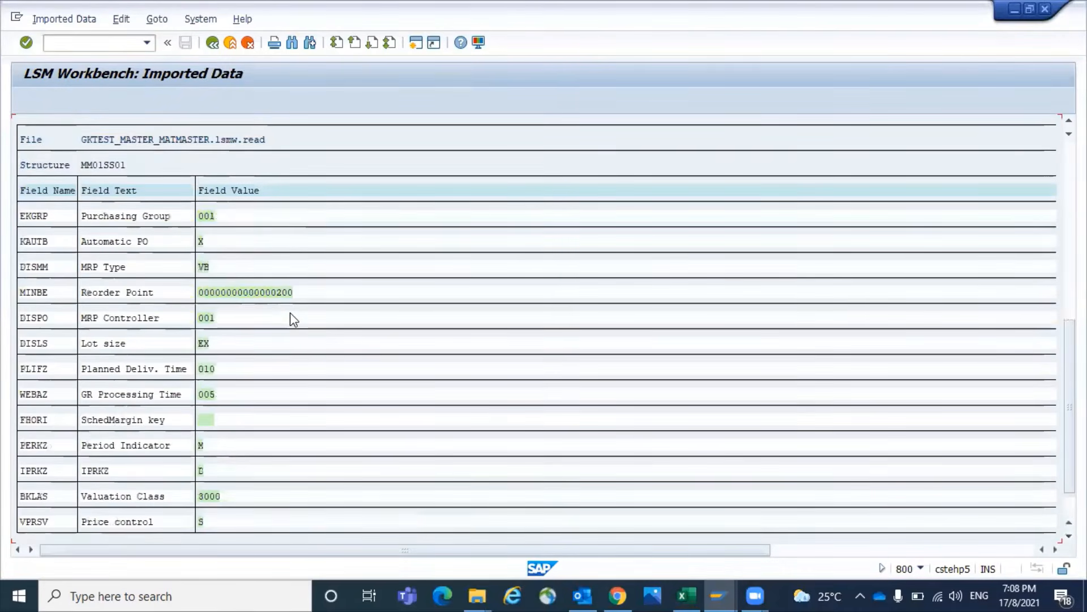
scroll(291, 314, "down", 5)
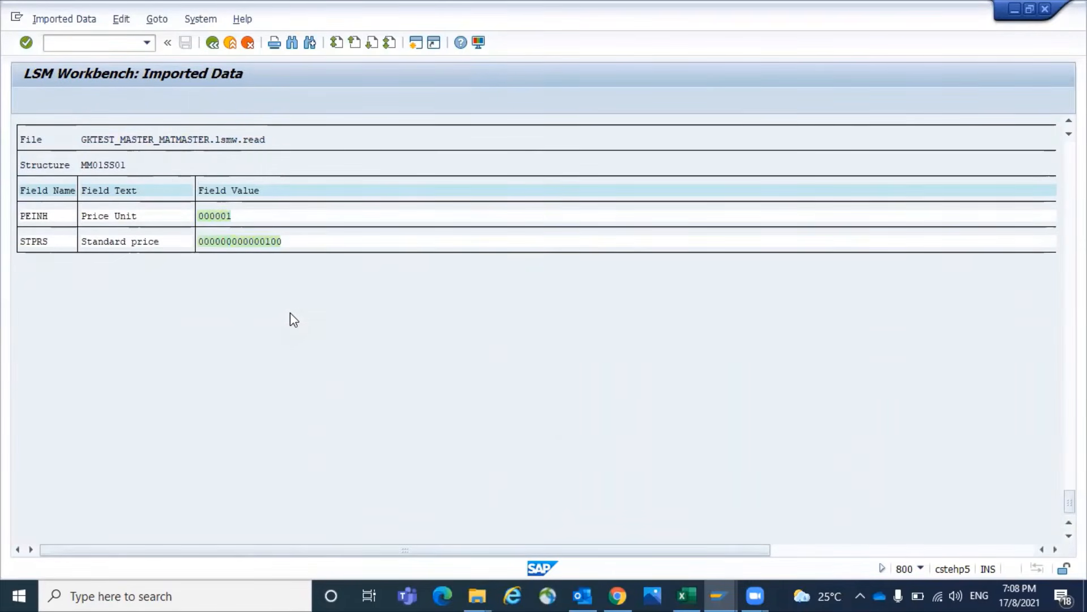
scroll(291, 315, "up", 5)
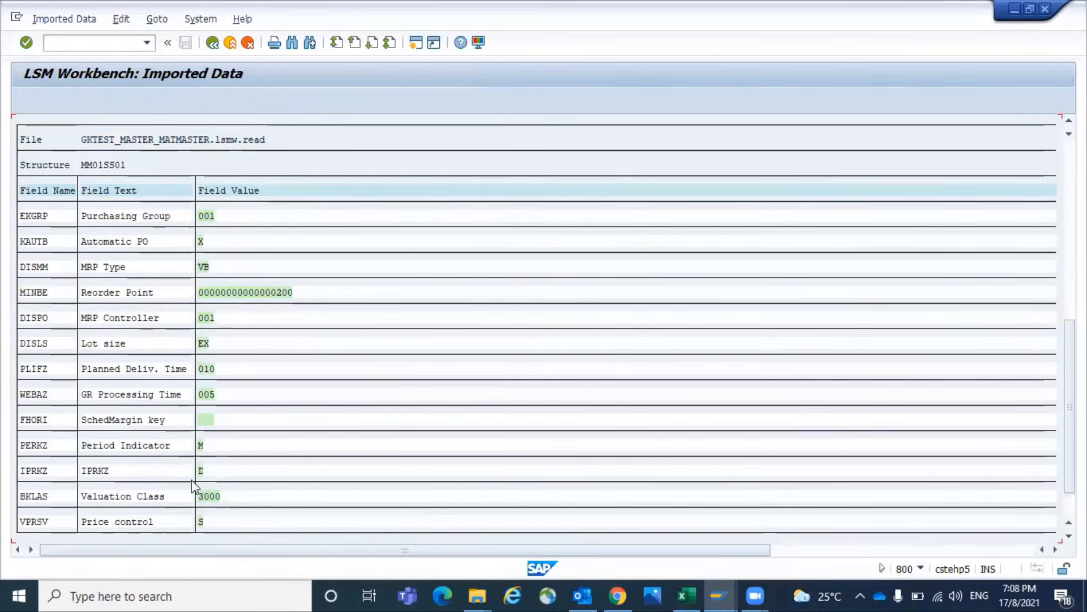
key("F3")
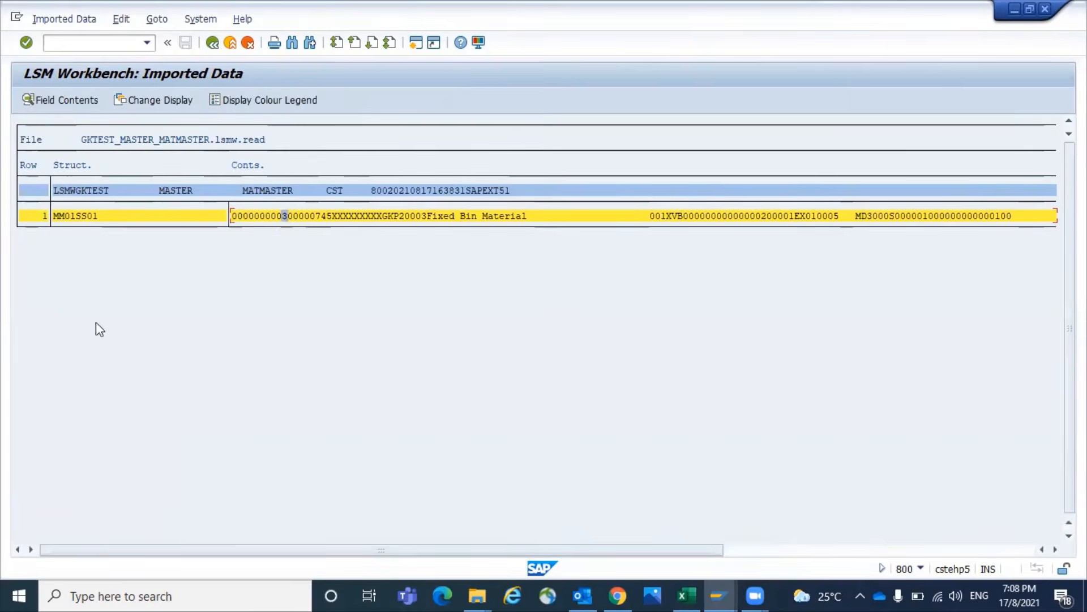
key("F3")
Run Convert Data with no transaction number restriction for the imported material record, and return to the process steps
left_click(29, 98)
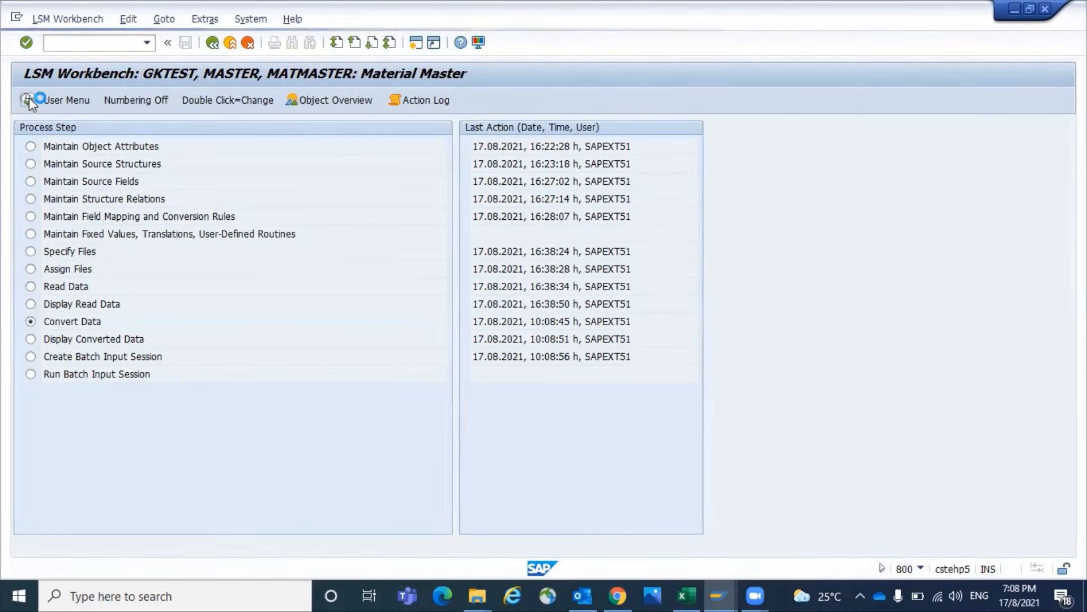
left_click(28, 99)
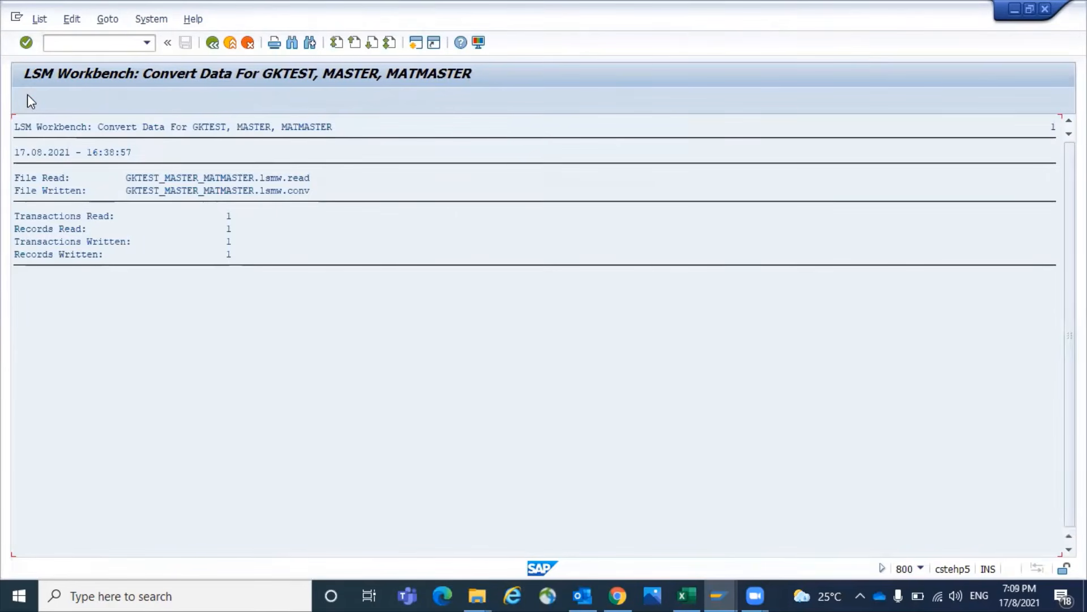
left_click(212, 43)
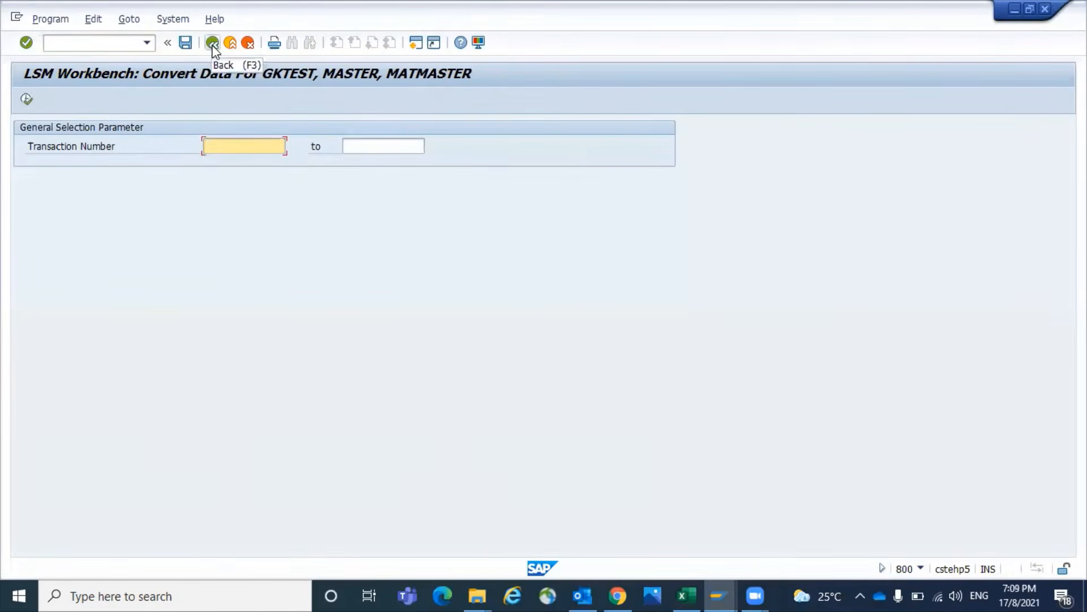
left_click(212, 43)
Display the converted data, review all field values of the MM01REC record, and return to the process steps
left_click(26, 103)
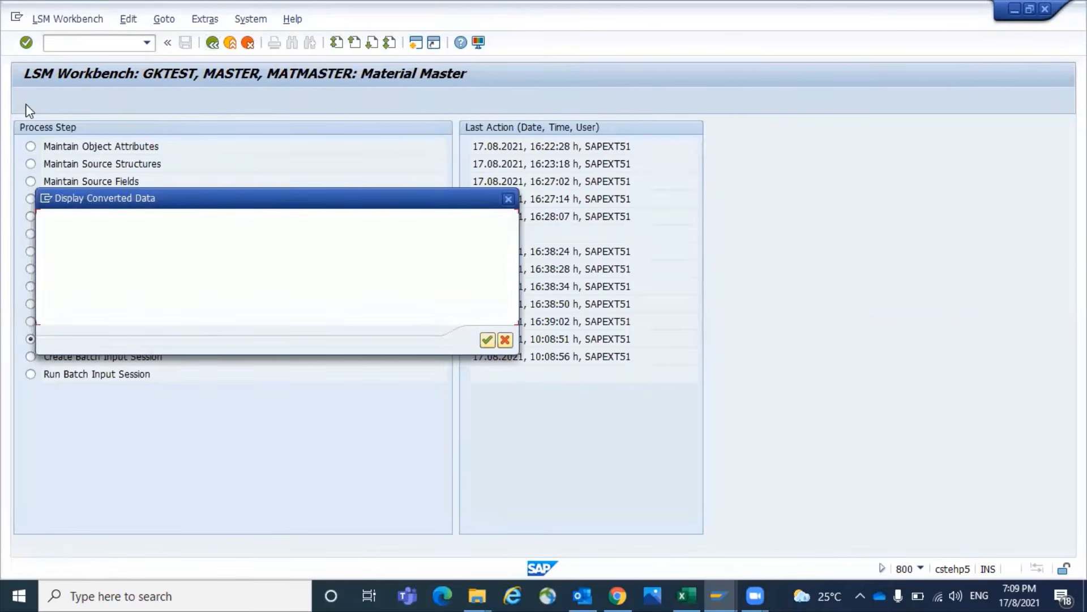
key("Return")
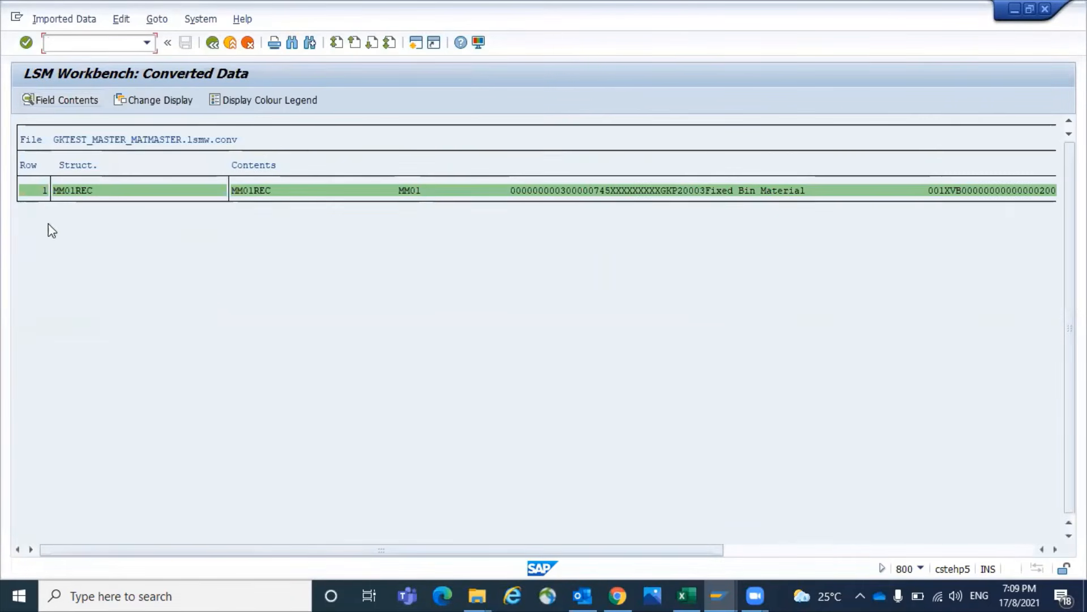
double_click(264, 199)
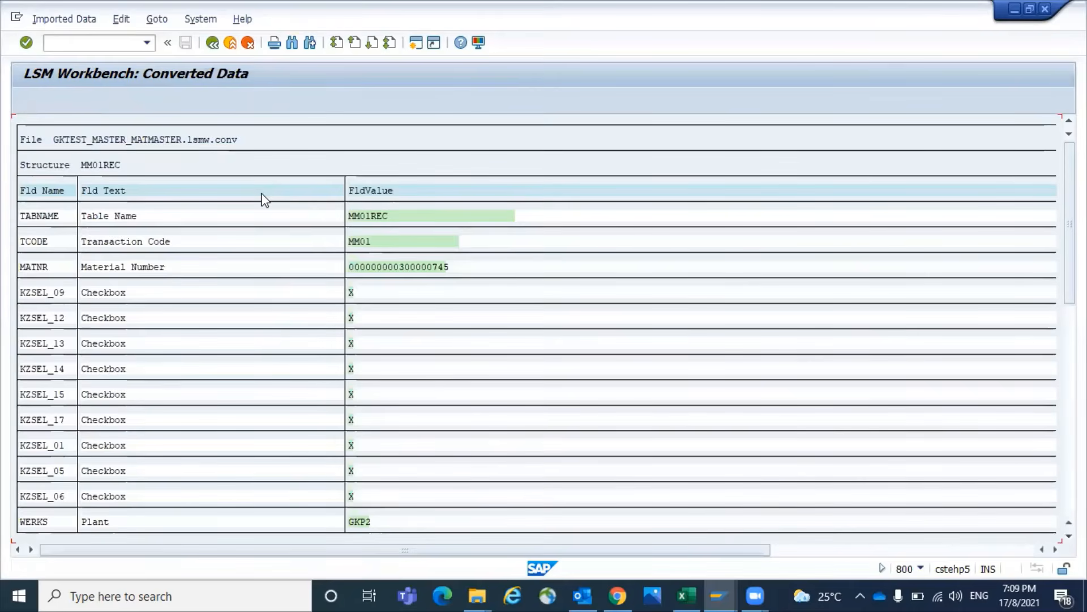
key("Page_Down")
key("Page_Down")
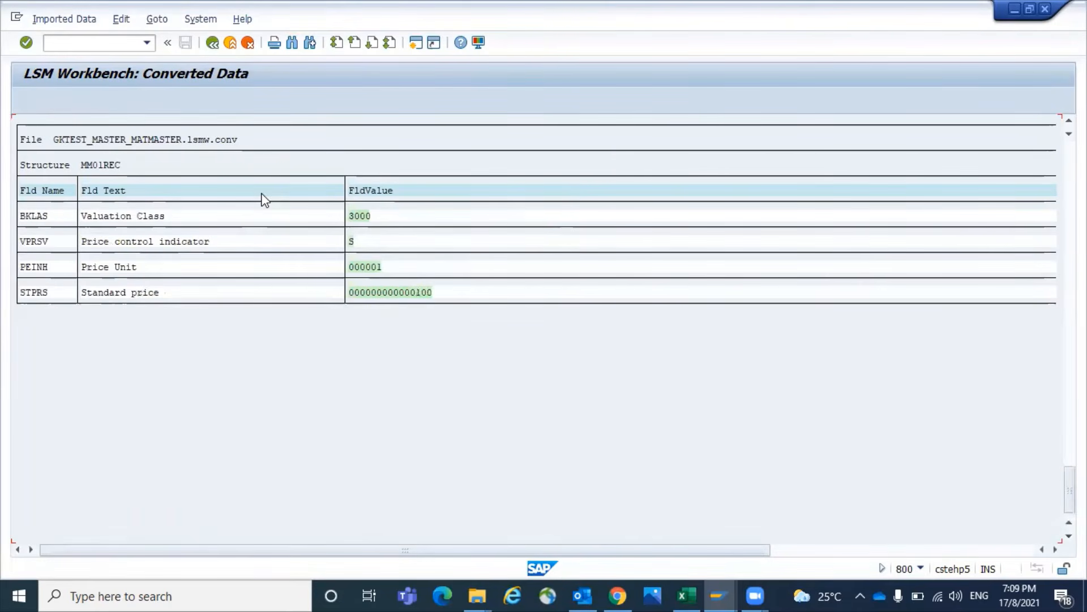
left_click(212, 43)
left_click(212, 43)
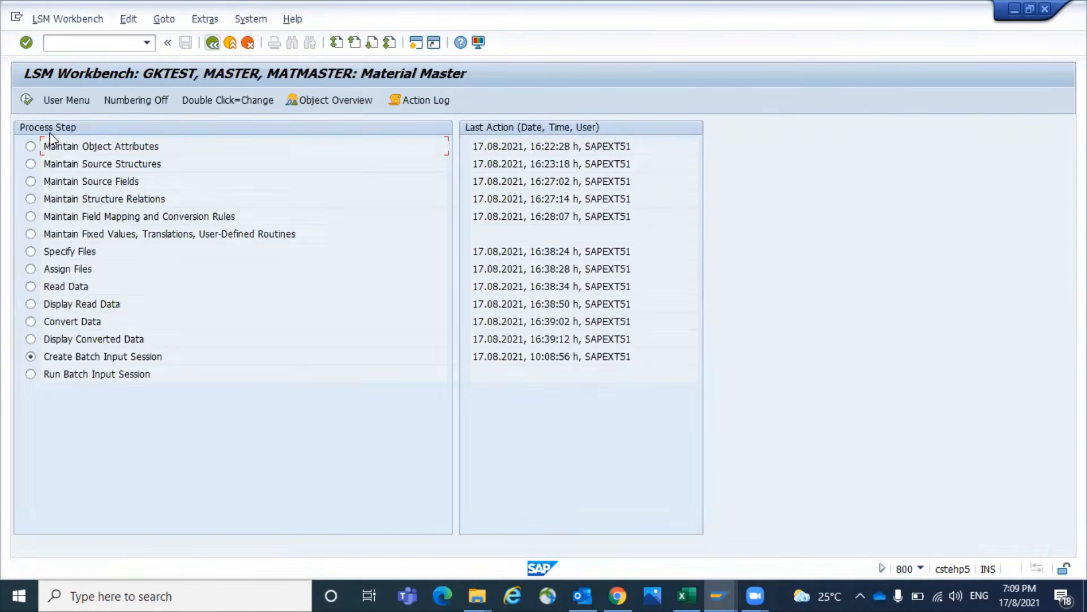
Create the MATMASTER batch input session from the converted file with the option to keep batch input folders enabled
left_click(27, 99)
left_click(20, 199)
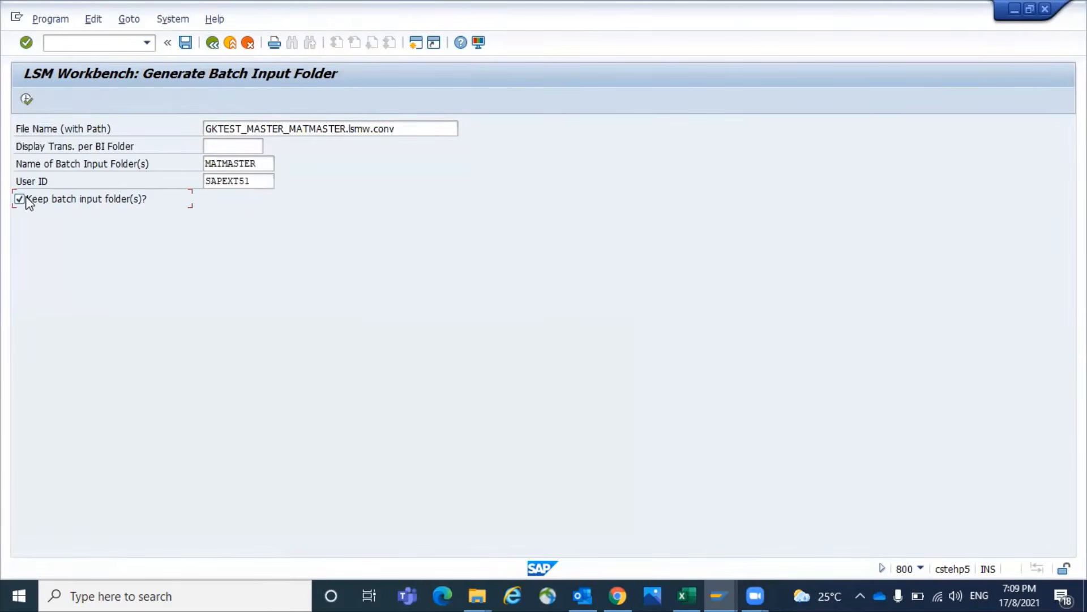
left_click(27, 100)
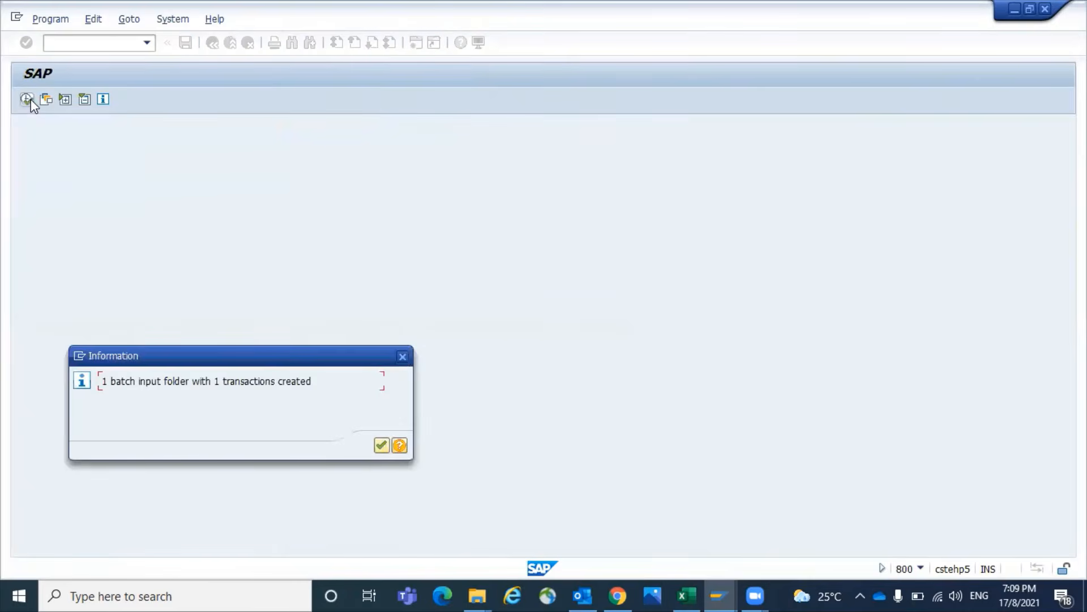
key("Return")
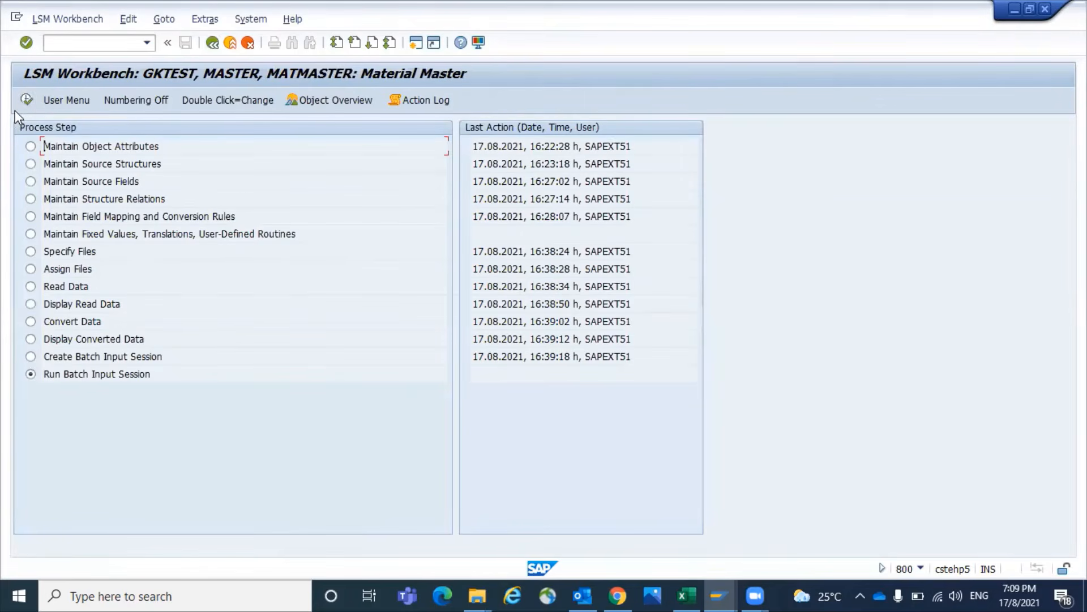
Process the newest MATMASTER batch input session in the foreground with Extended log and Expert mode enabled, and return to the session overview
left_click(26, 101)
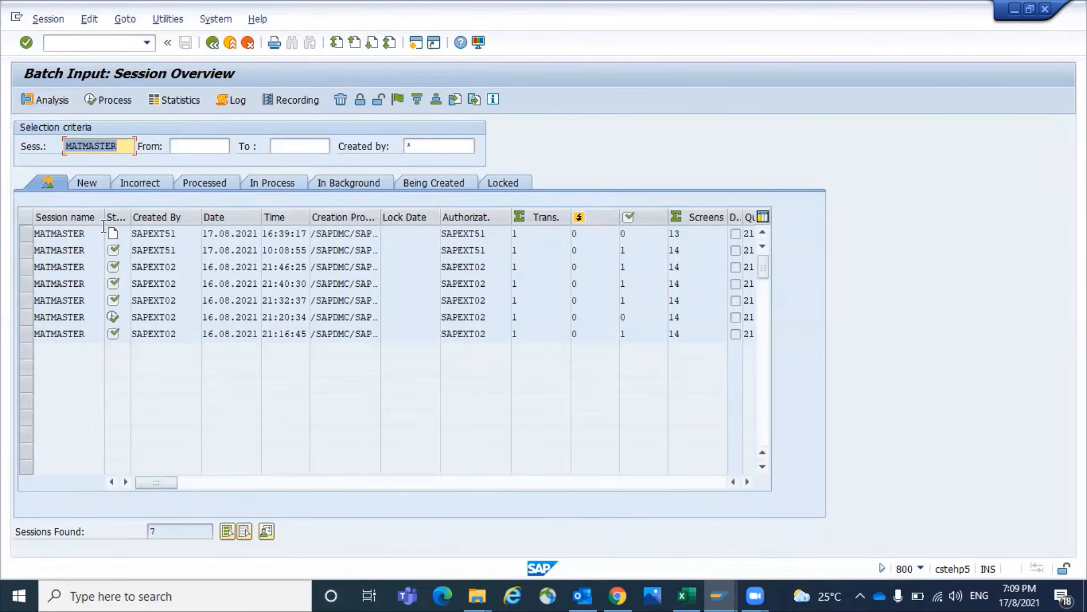
left_click(23, 234)
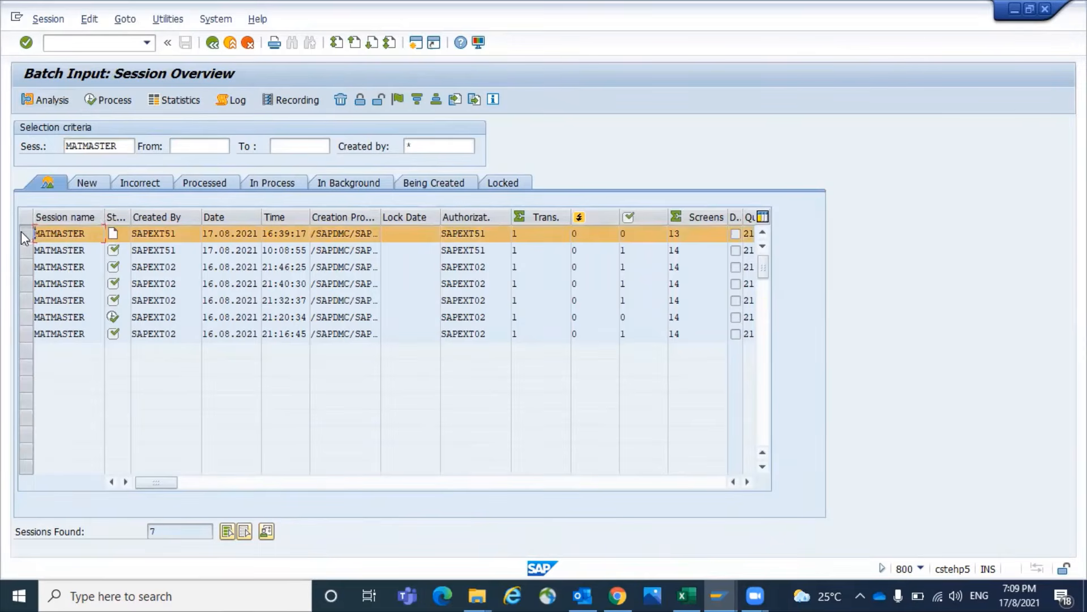
left_click(110, 102)
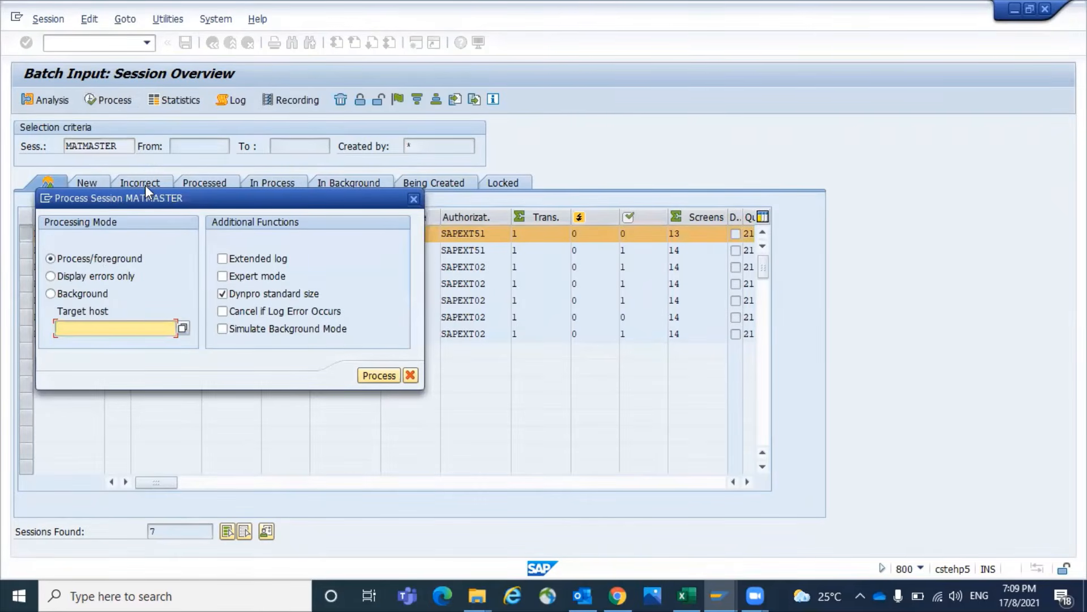
left_click(70, 260)
left_click(223, 260)
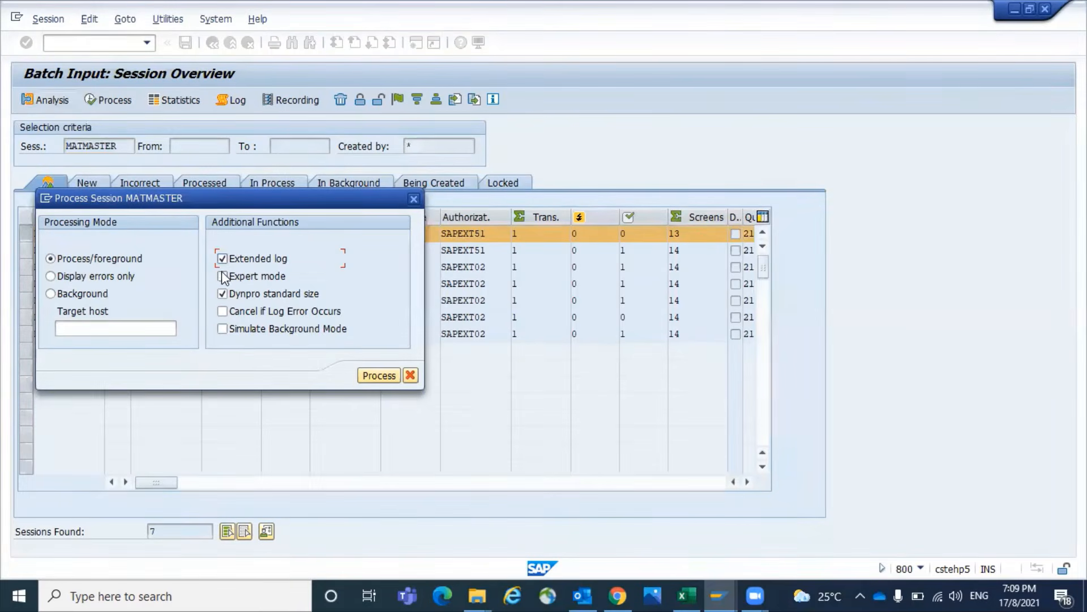
left_click(222, 277)
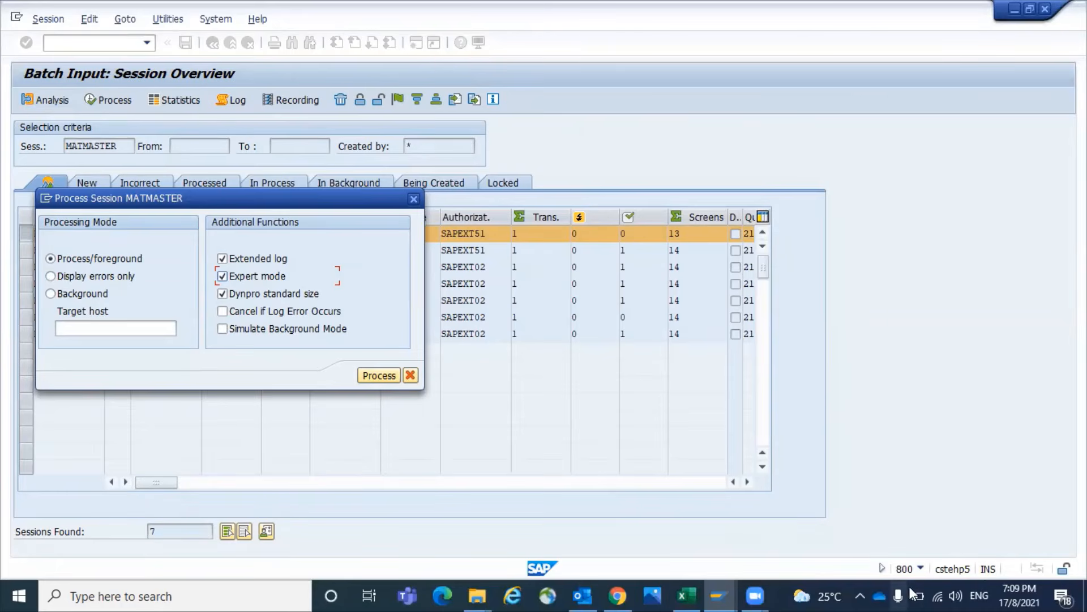
left_click(376, 377)
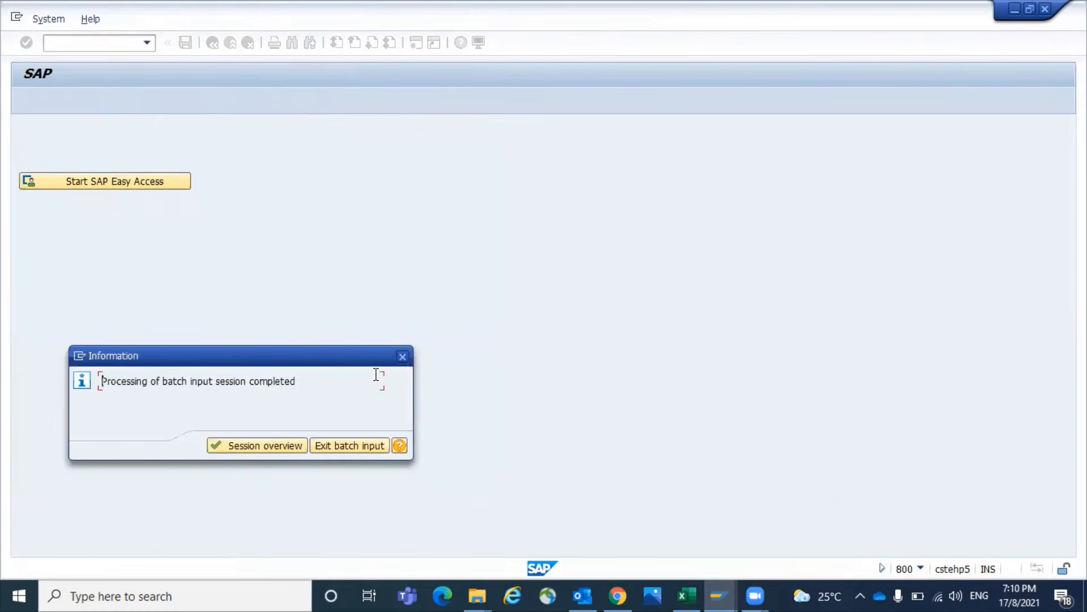
left_click(284, 447)
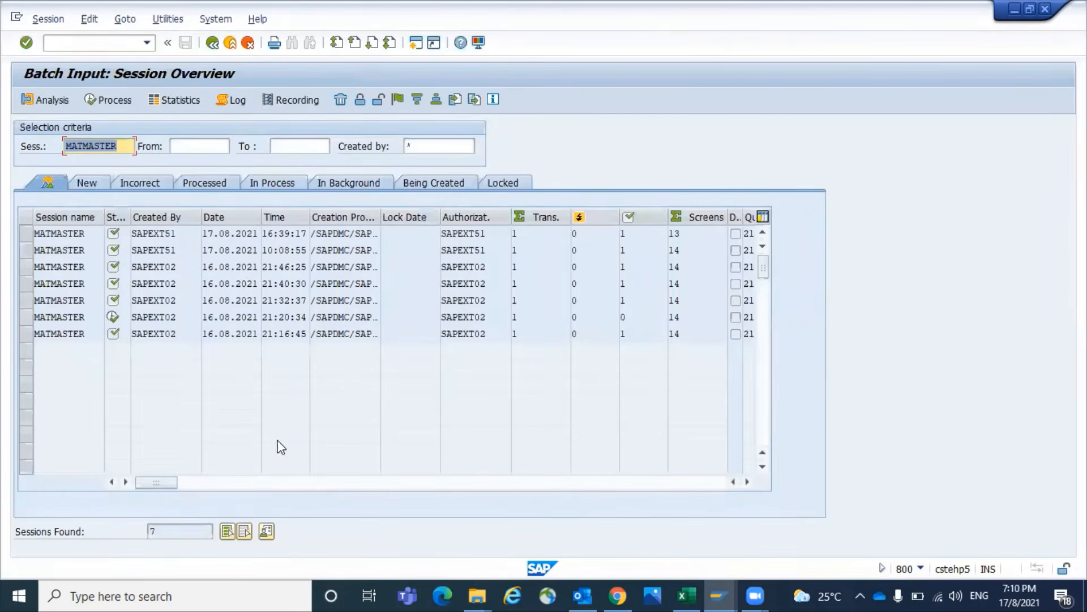
Switch to the Extension workbook in Excel and set the Plant value in K2 to GKP3
left_click(695, 593)
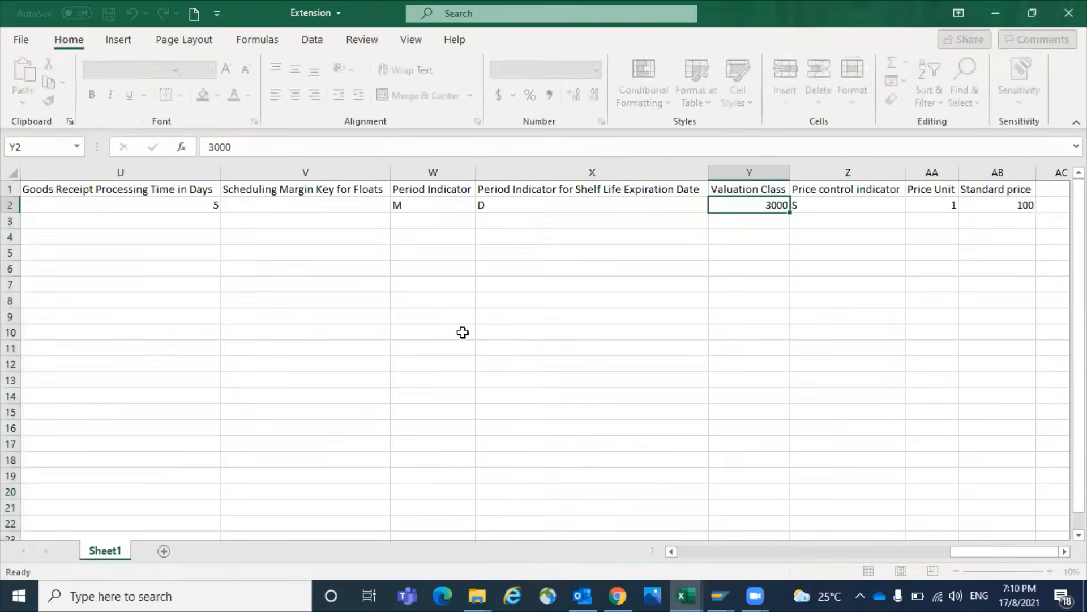
left_click(386, 271)
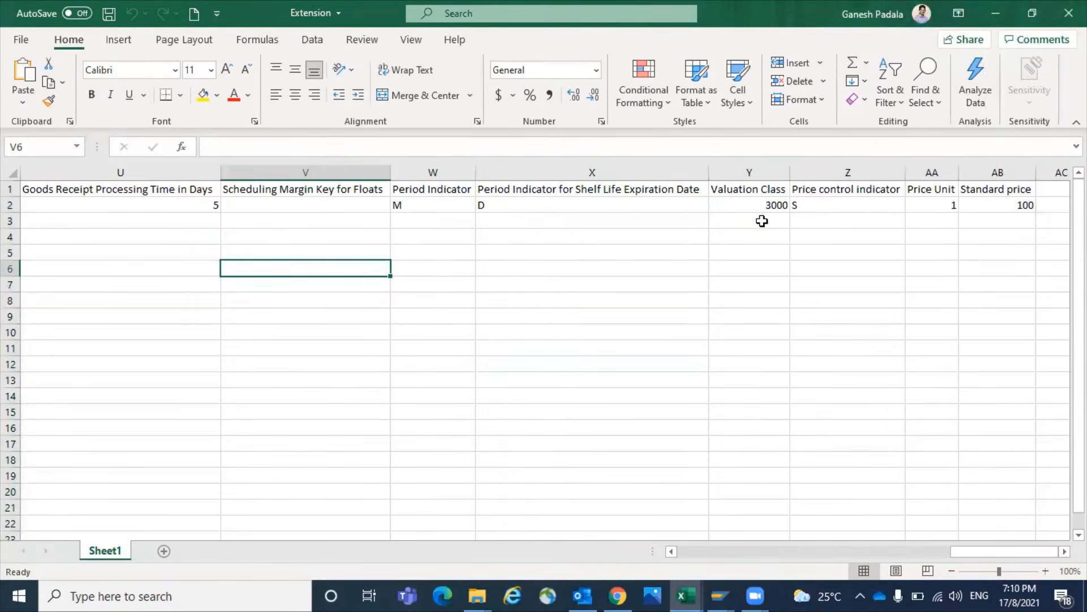
left_click(296, 204)
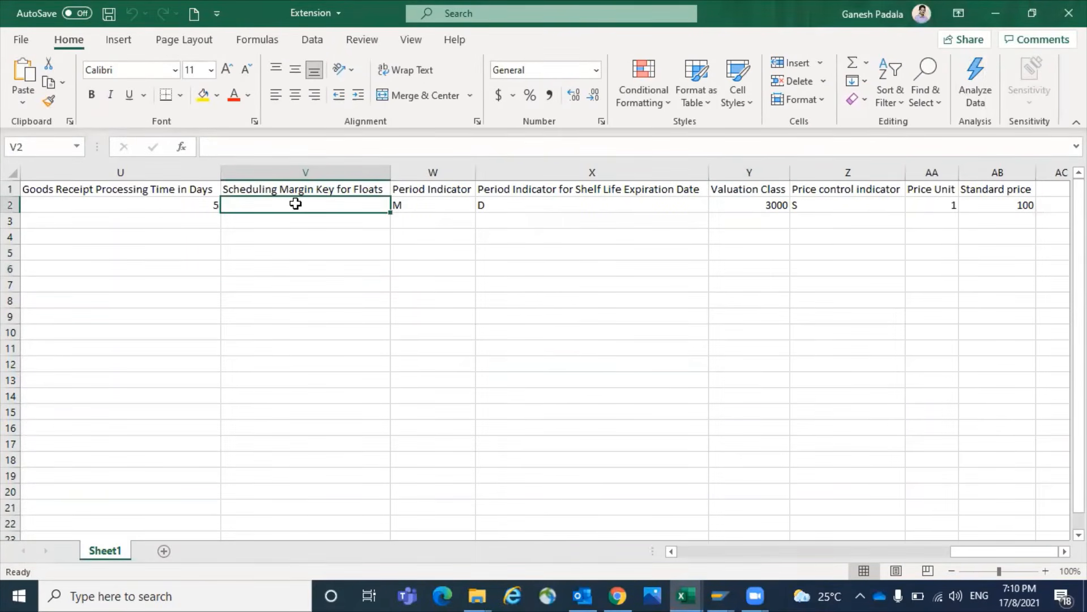
key("Left")
key("Left")
key("Home")
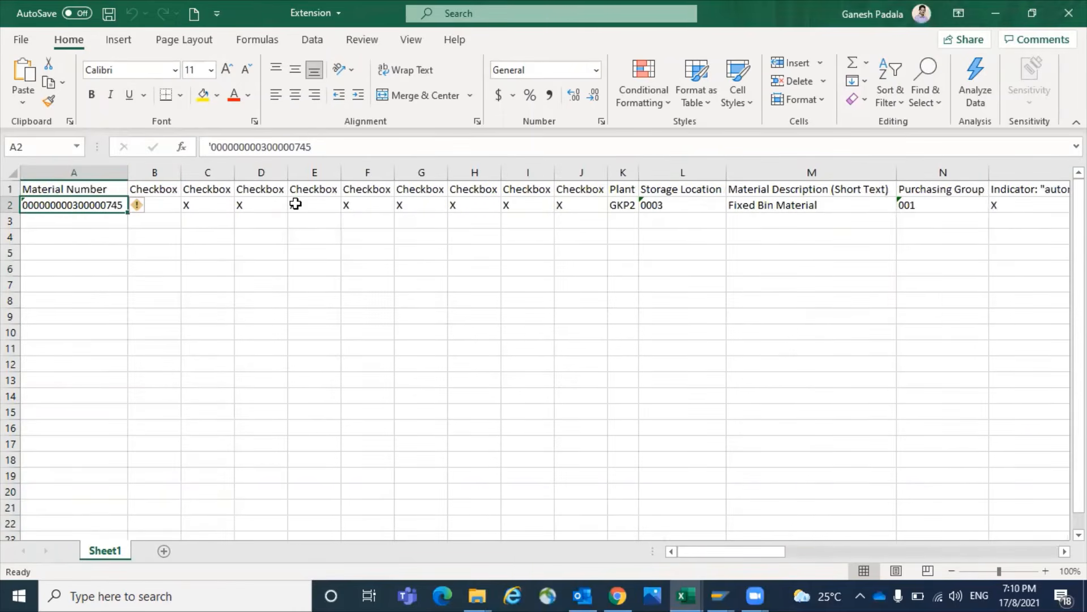
left_click(637, 202)
key("ctrl+Right")
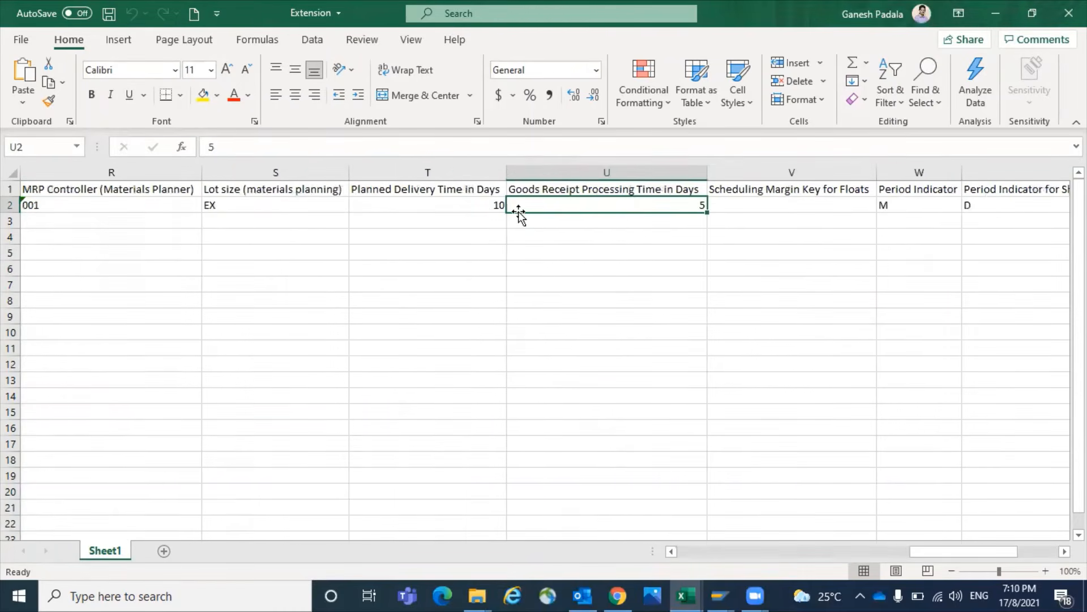
key("Left")
key("Home")
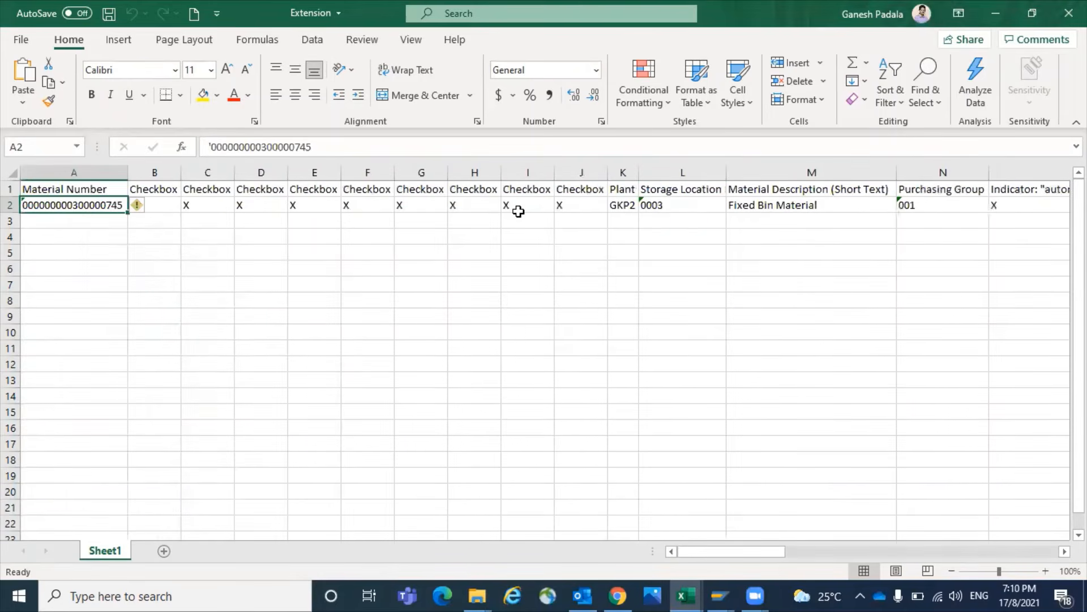
double_click(637, 207)
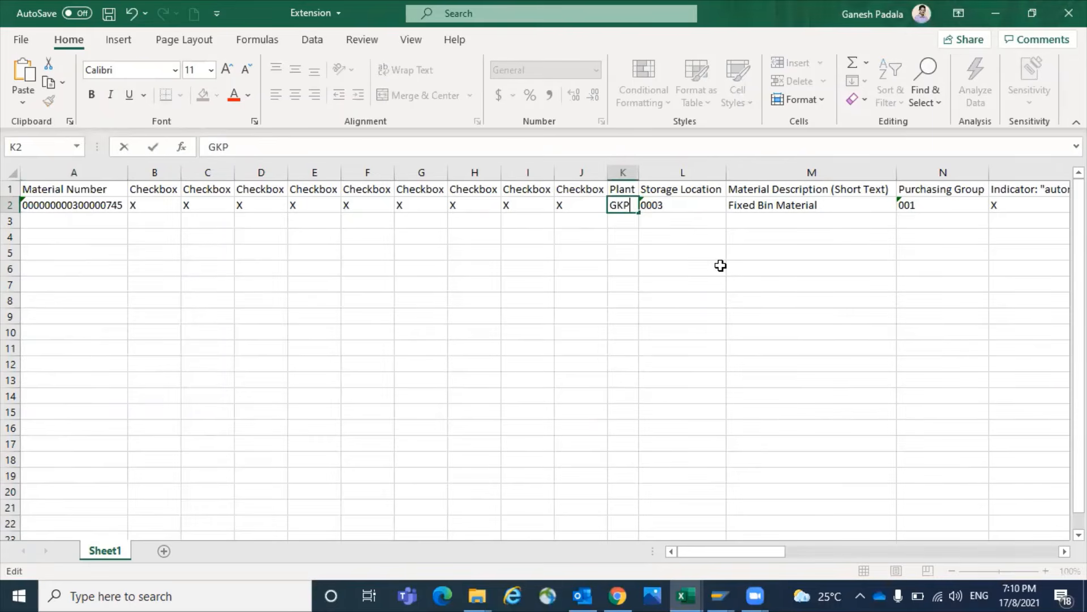
key("Tab")
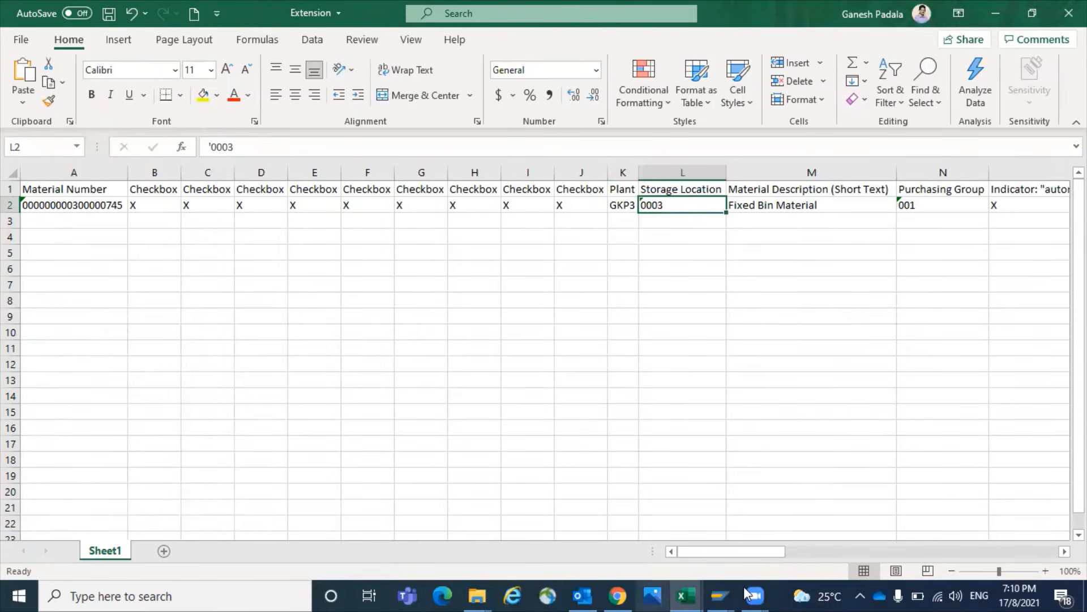
Switch to the SAP table display and list the T001L storage locations for plant GKP3
left_click(715, 587)
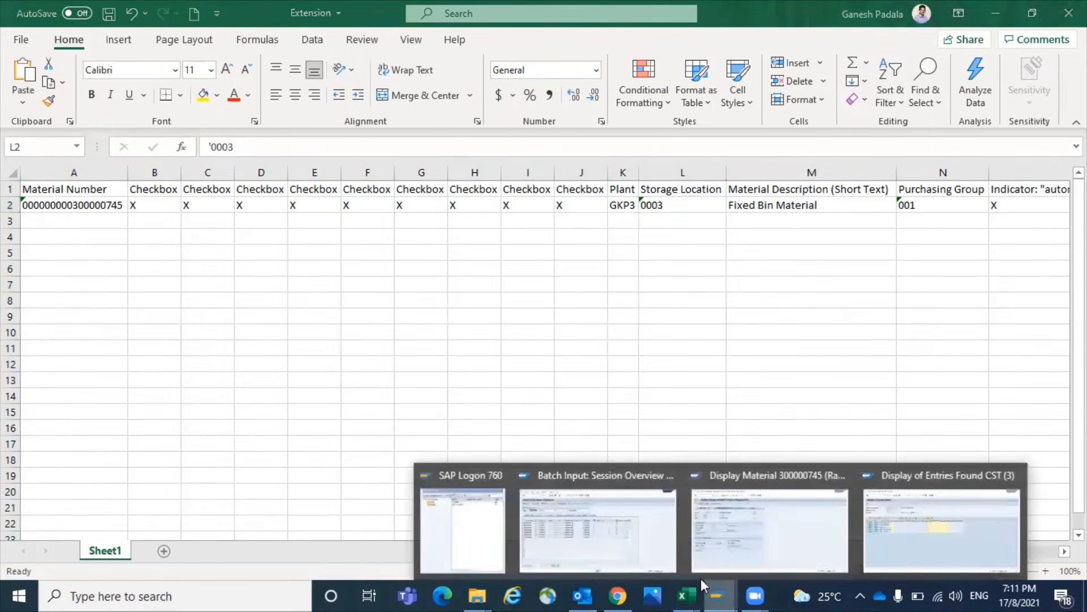
left_click(871, 516)
left_click(211, 43)
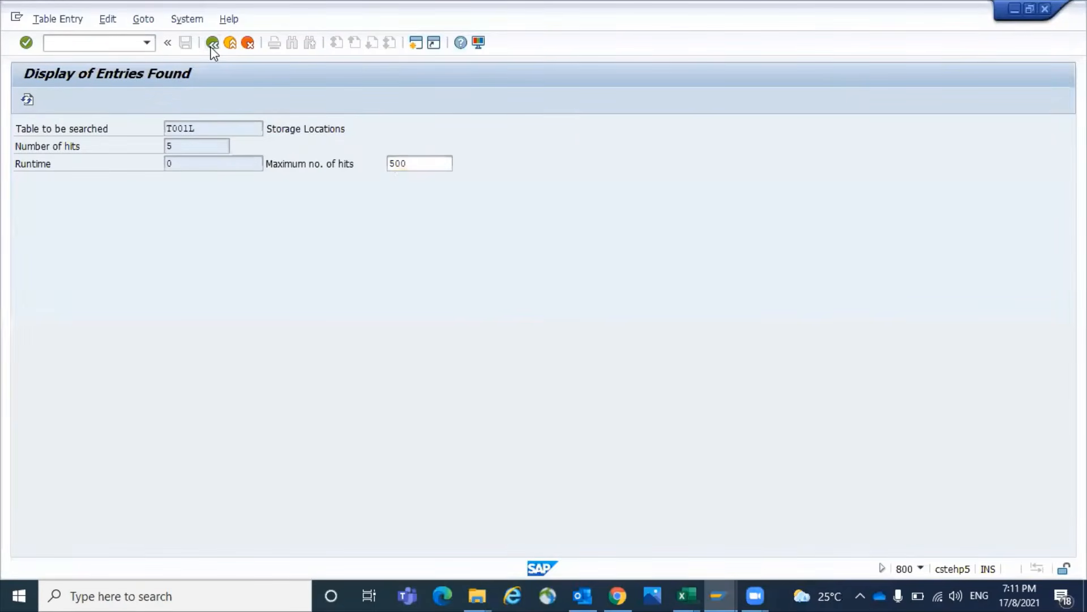
key("Tab")
key("Tab")
key("Tab")
key("Tab")
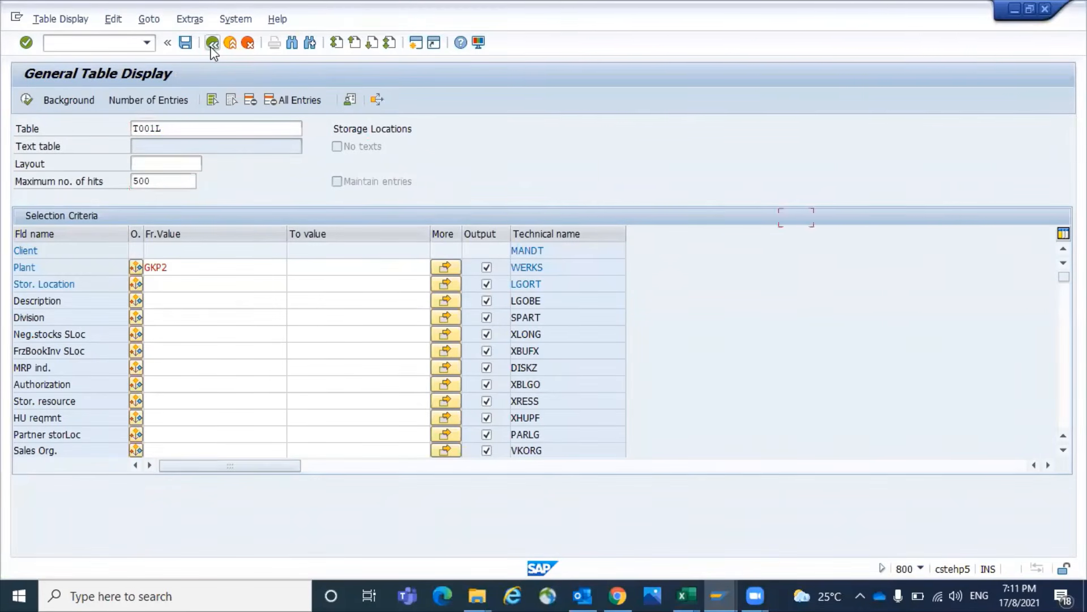
type("GKP3")
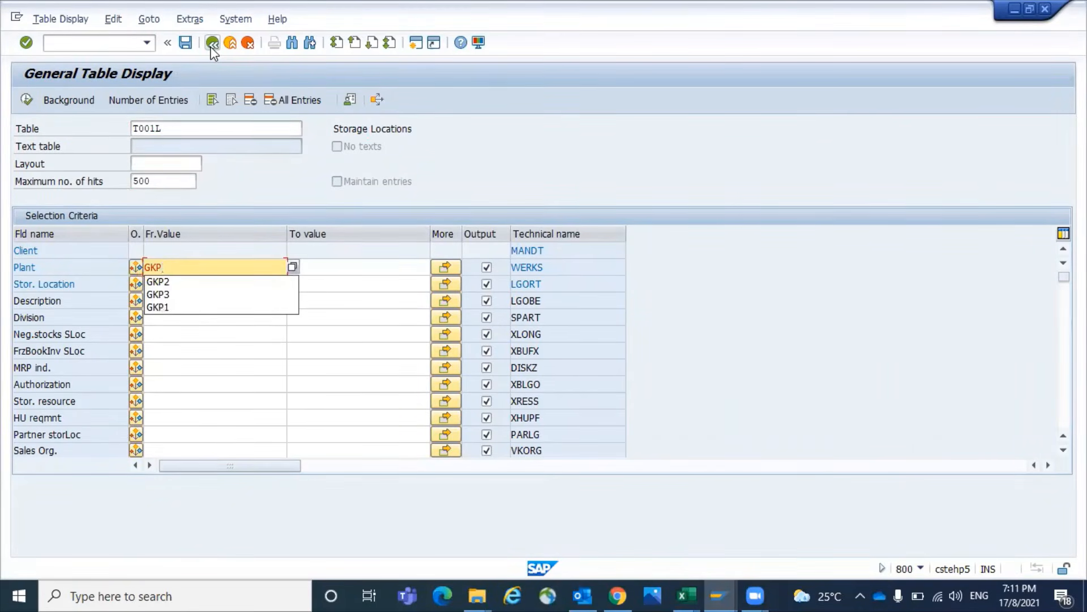
key("Return")
left_click(212, 44)
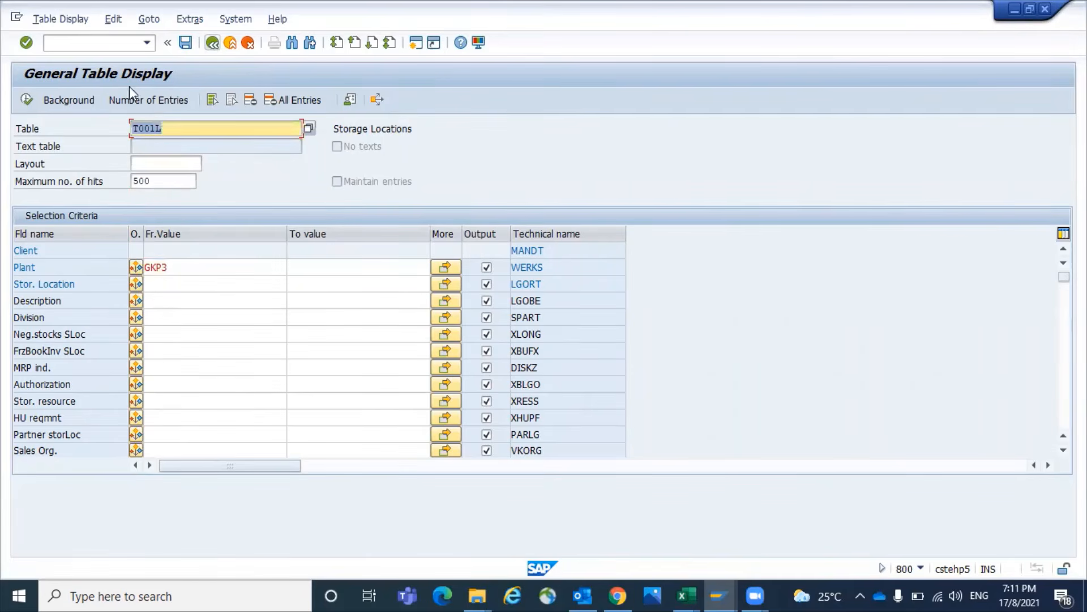
left_click(28, 101)
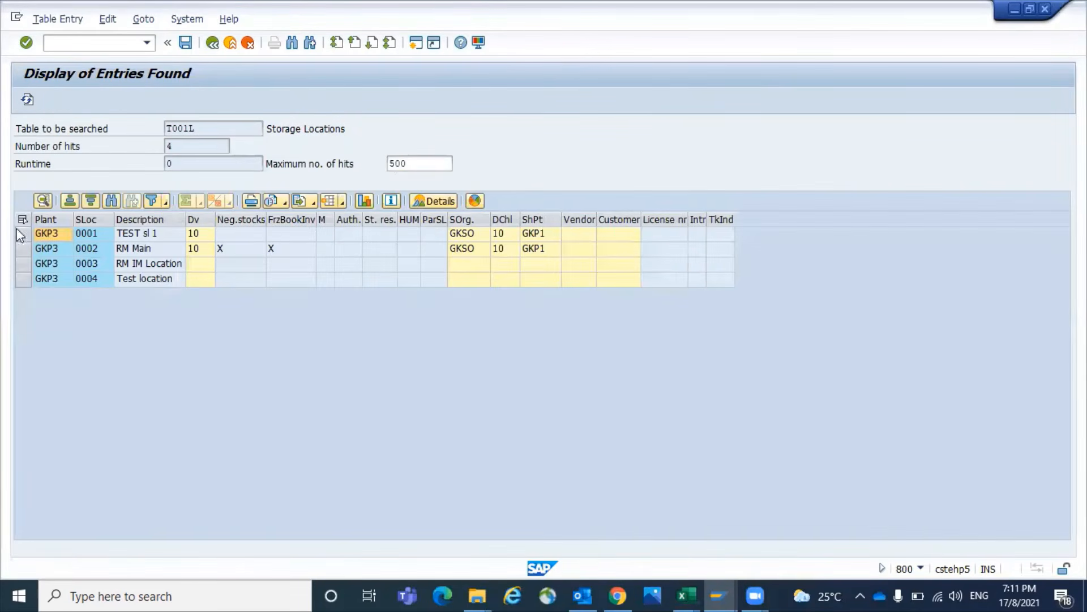
Check the entry for storage location 0003 in plant GKP3, and return to the Extension workbook in Excel
left_click(89, 262)
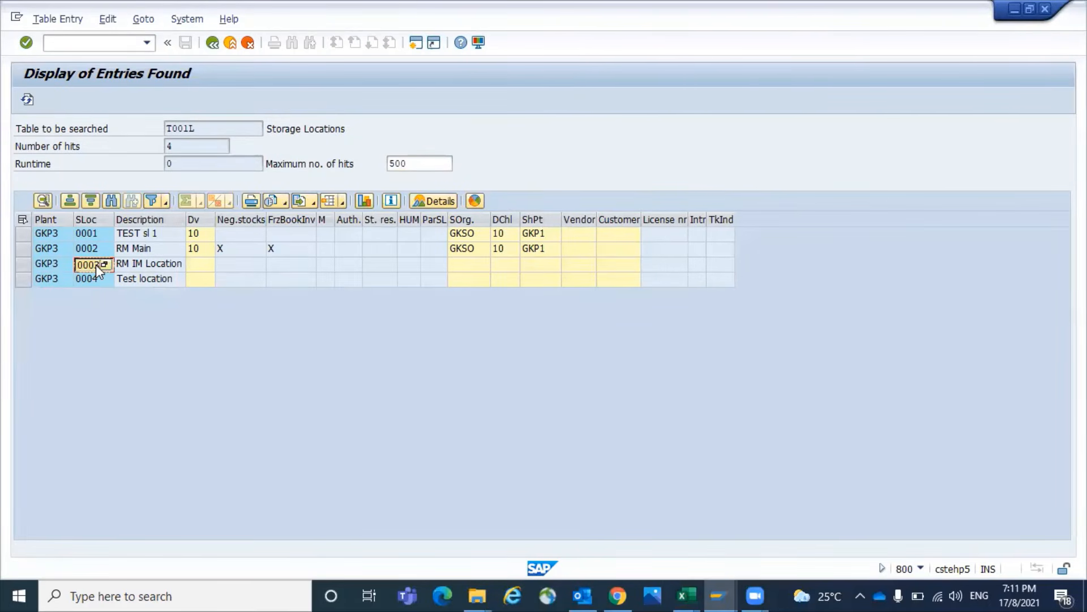
key("alt+Tab")
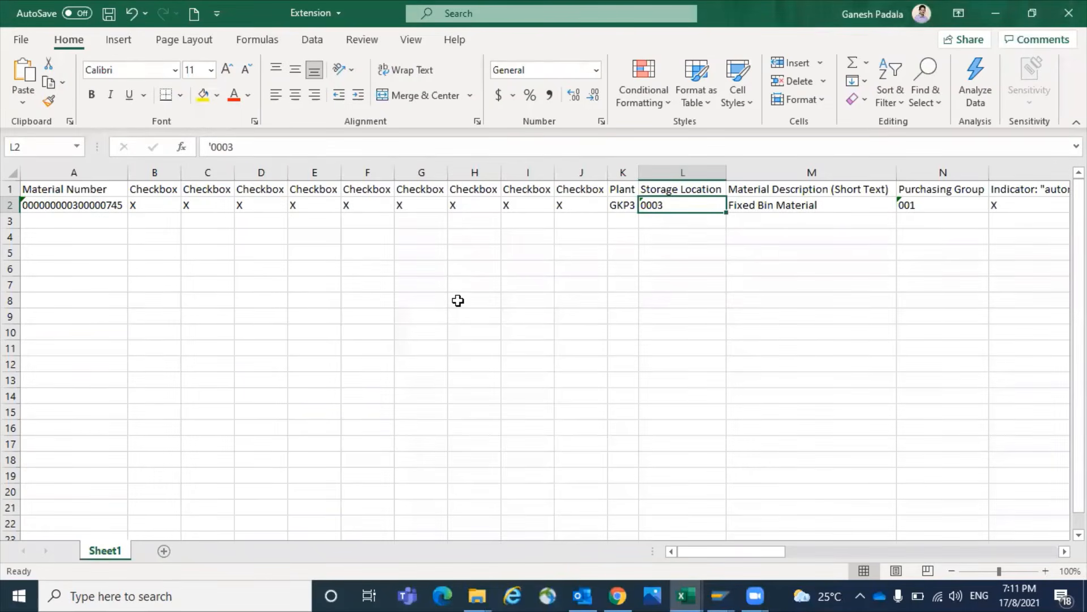
left_click(457, 300)
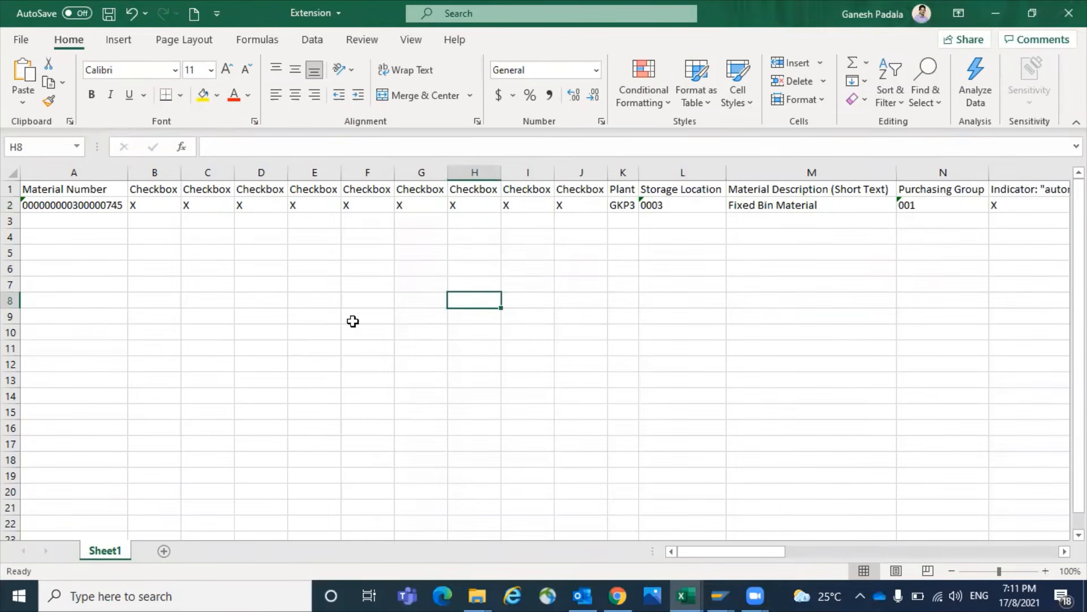
Save the Extension workbook, including as Text (Tab delimited) on the Desktop over the existing Extension.txt, and close it
key("ctrl+s")
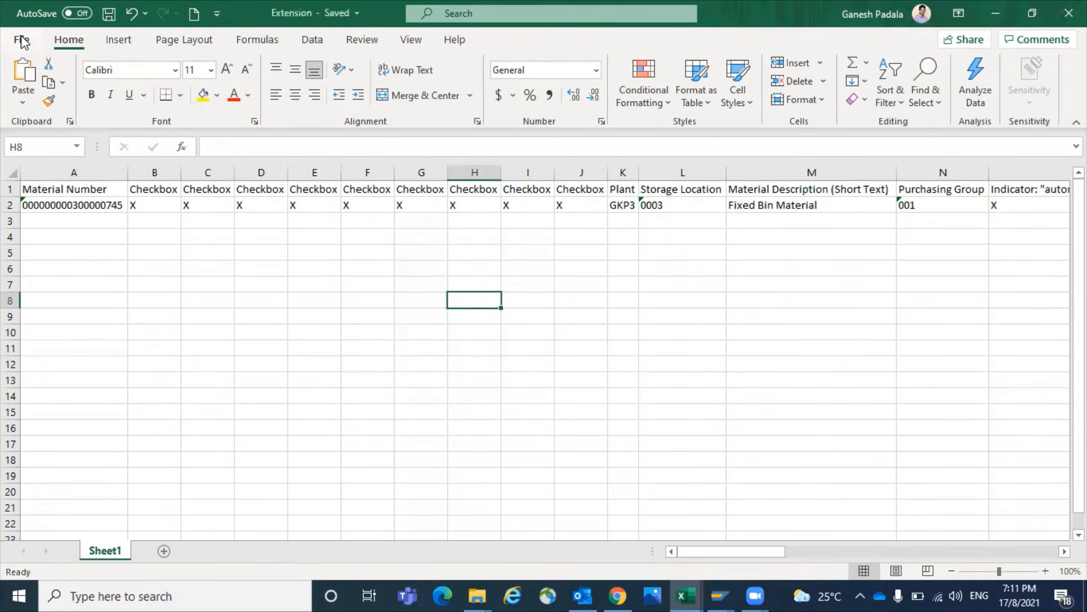
left_click(21, 39)
left_click(62, 252)
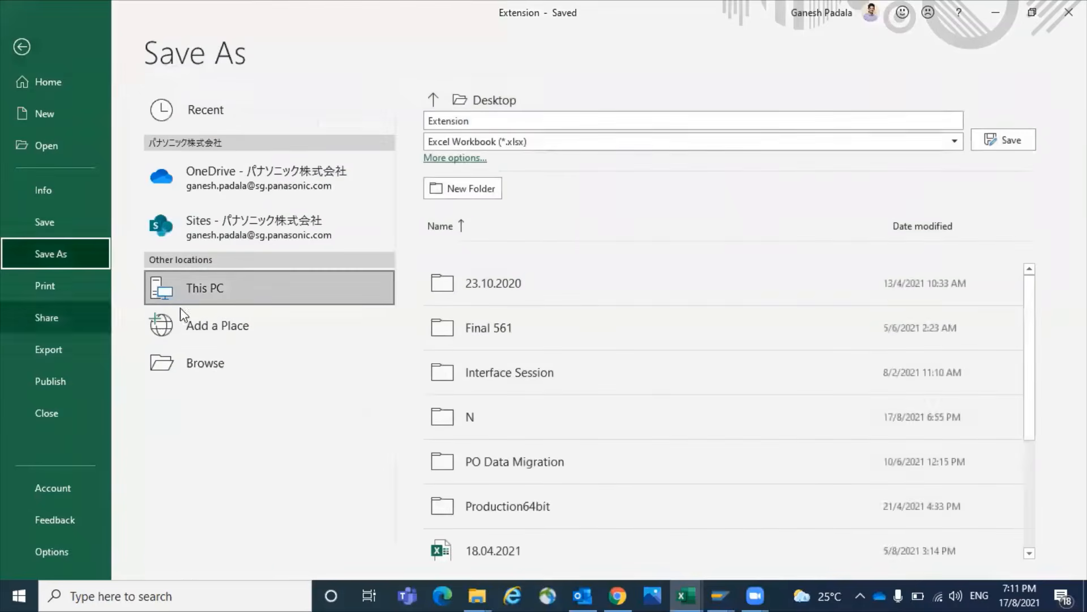
double_click(250, 291)
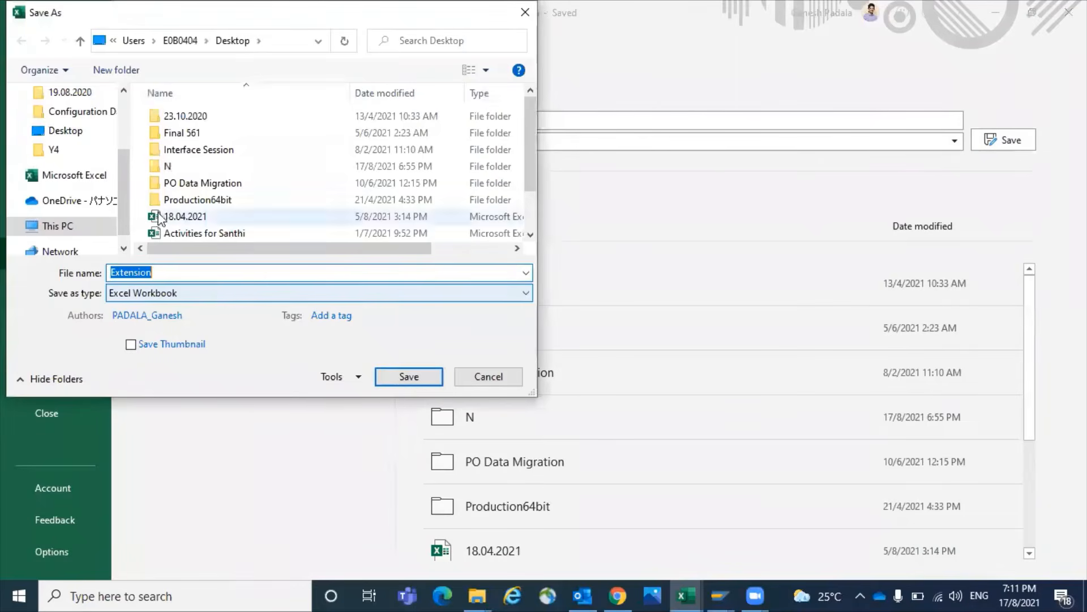
left_click(156, 294)
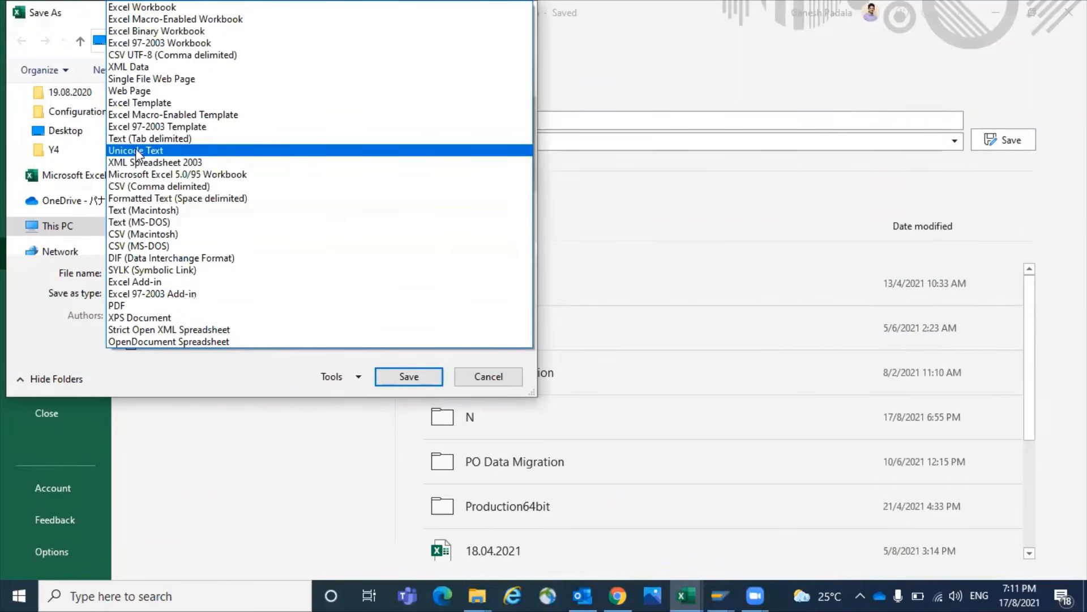
left_click(152, 139)
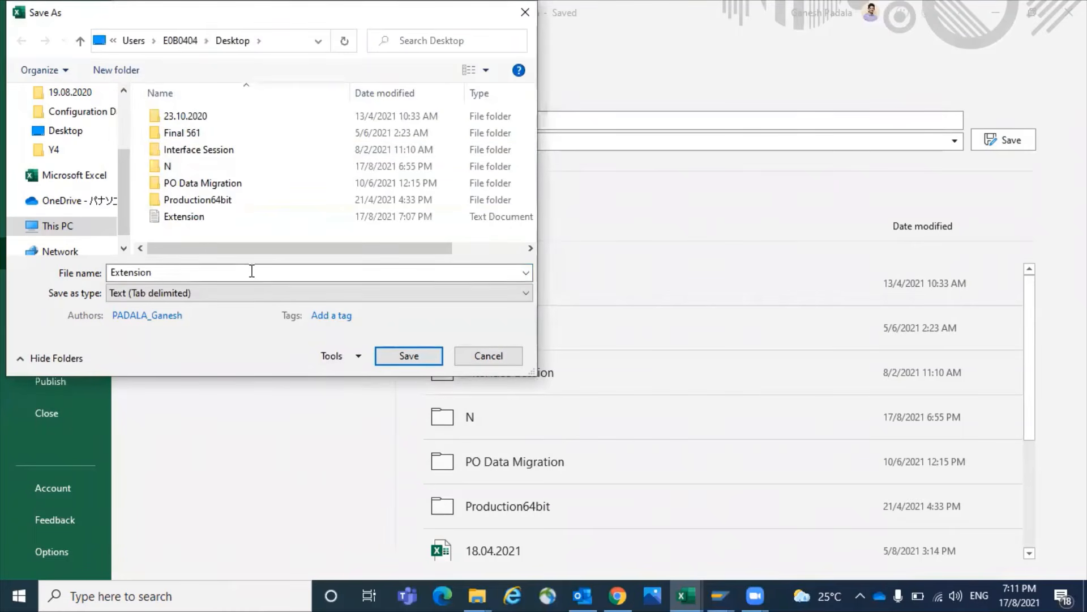
left_click(396, 357)
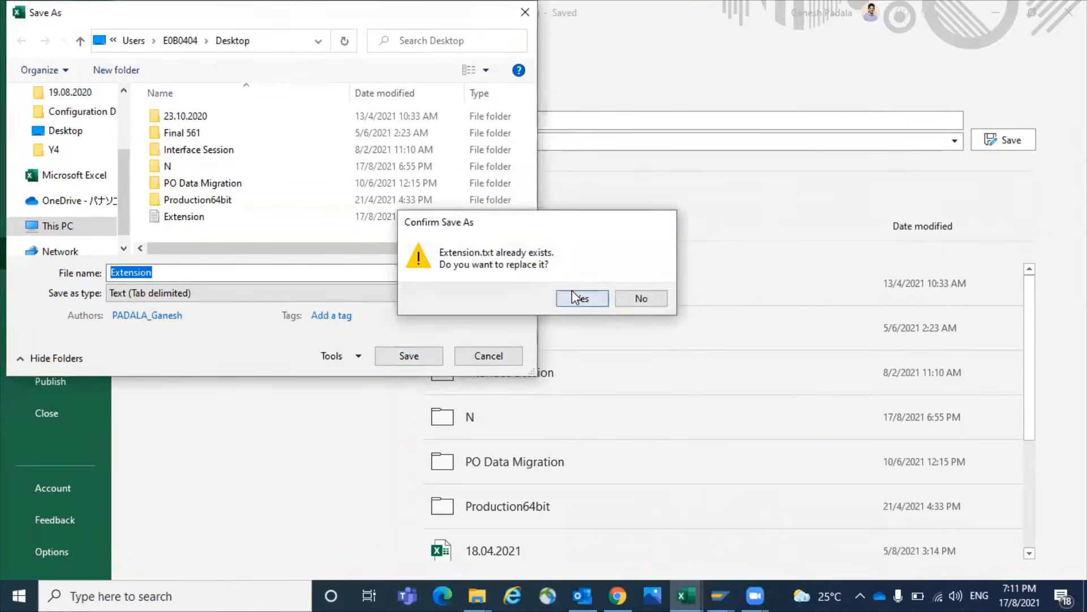
left_click(572, 290)
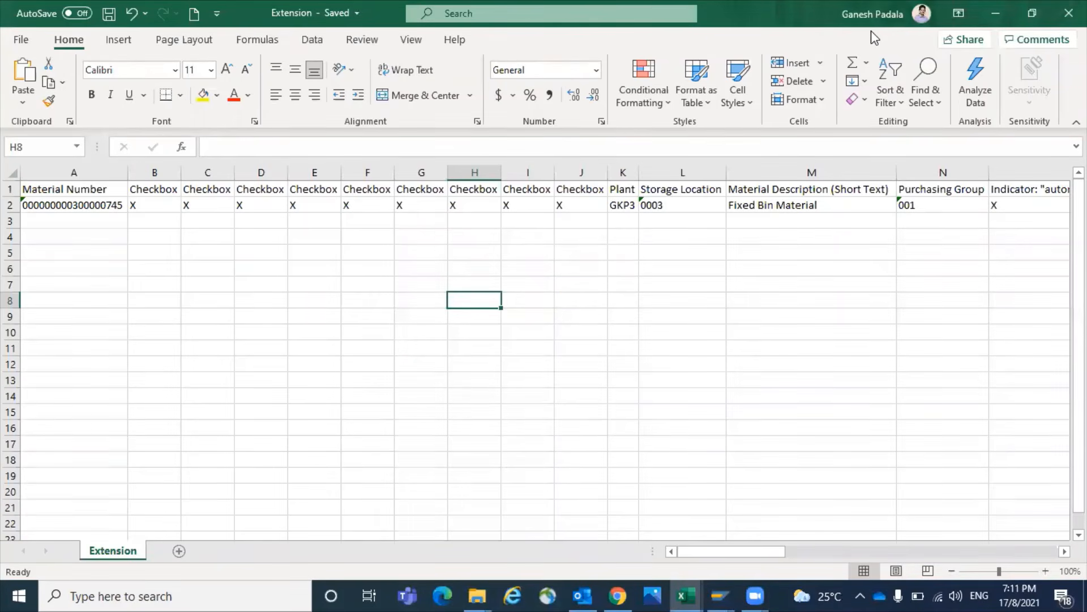
left_click(629, 314)
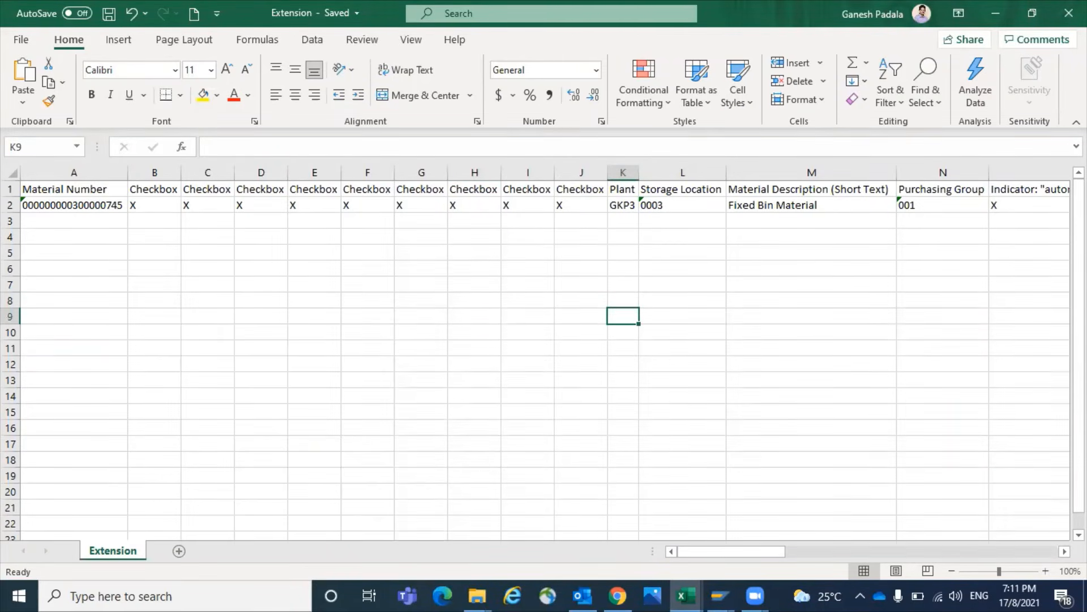
left_click(1068, 13)
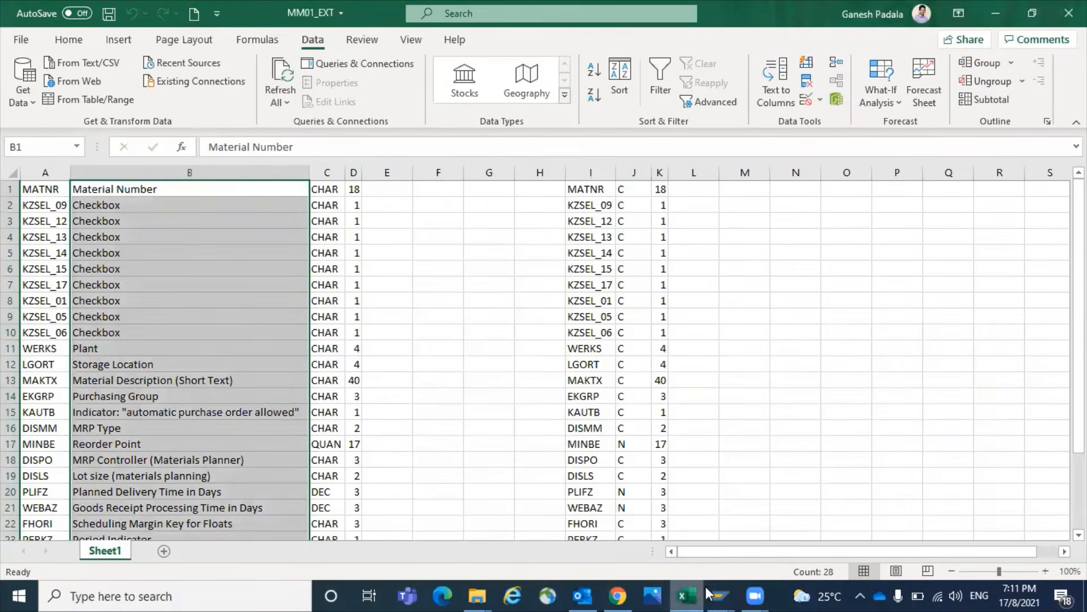
Switch to SAP, leave the batch input overview, and open the LSMW process steps for project GKTEST, subproject MASTER, object MATMASTER
left_click(646, 535)
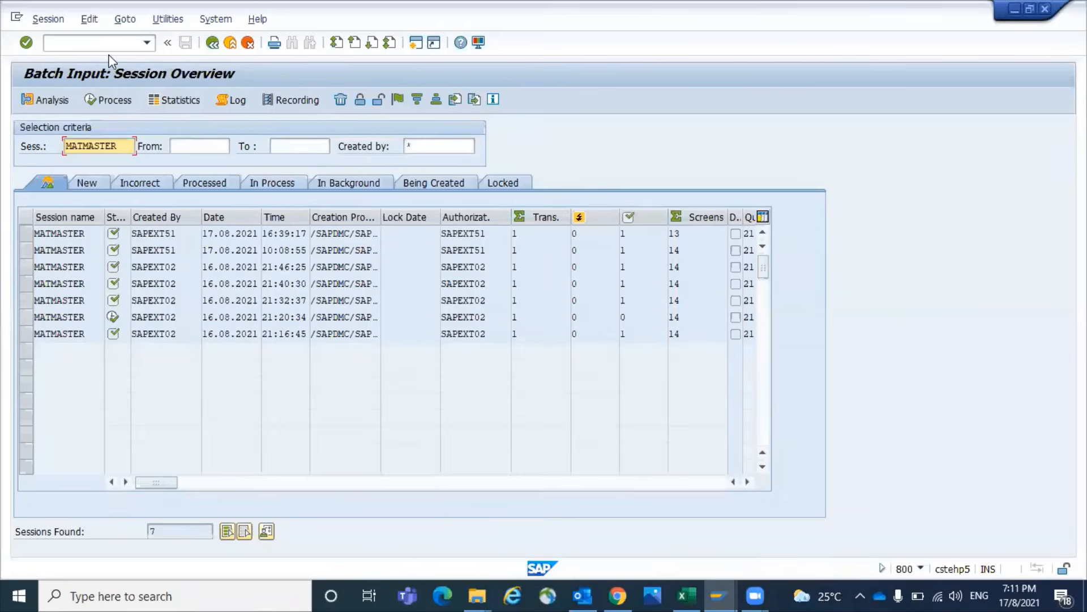
left_click(212, 42)
left_click(102, 45)
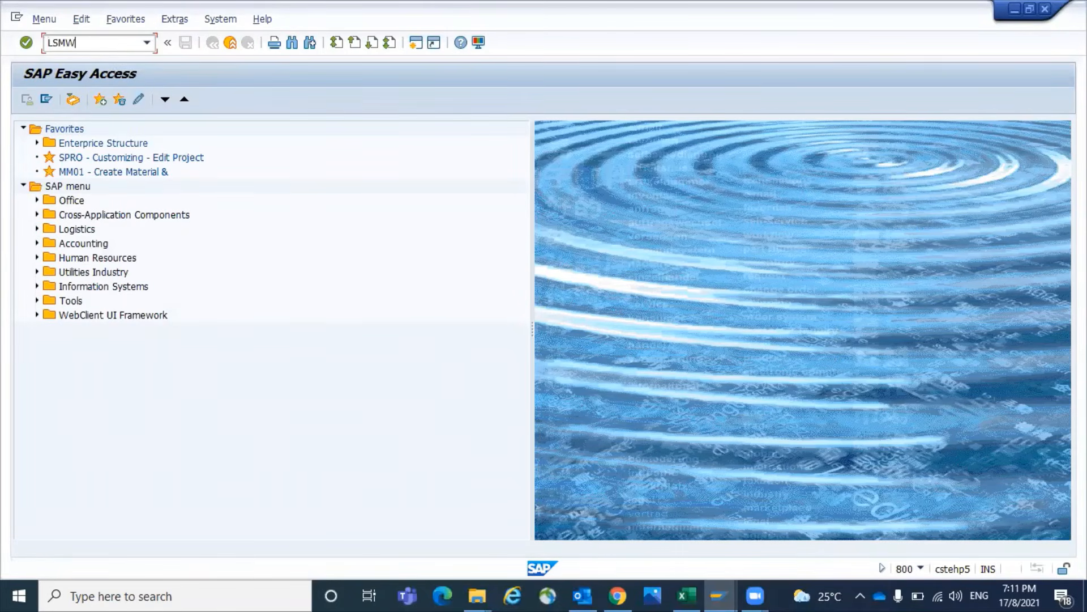
key("Return")
key("Return")
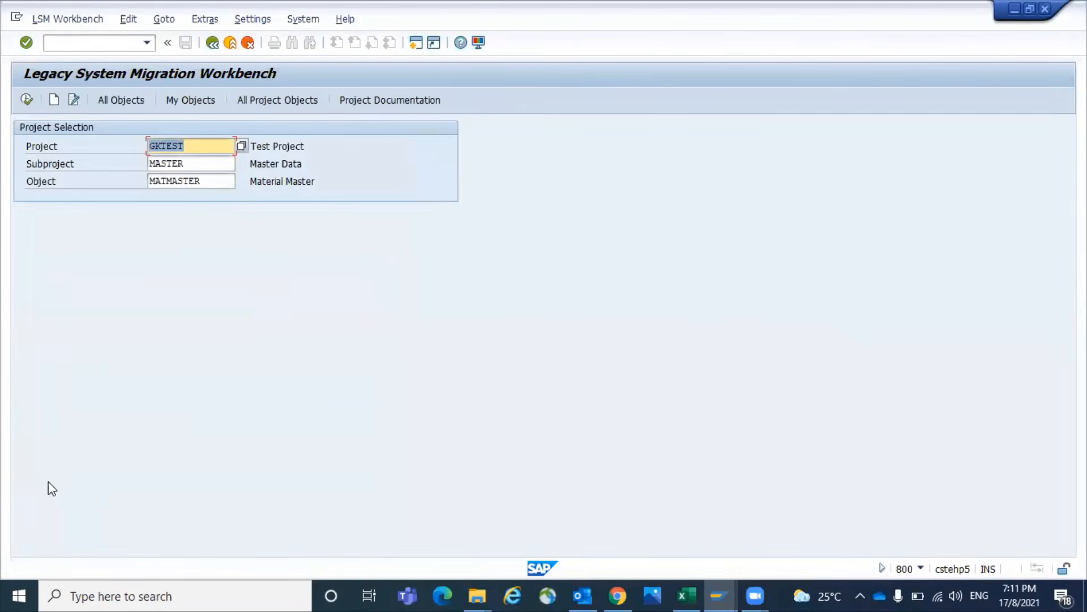
left_click(26, 100)
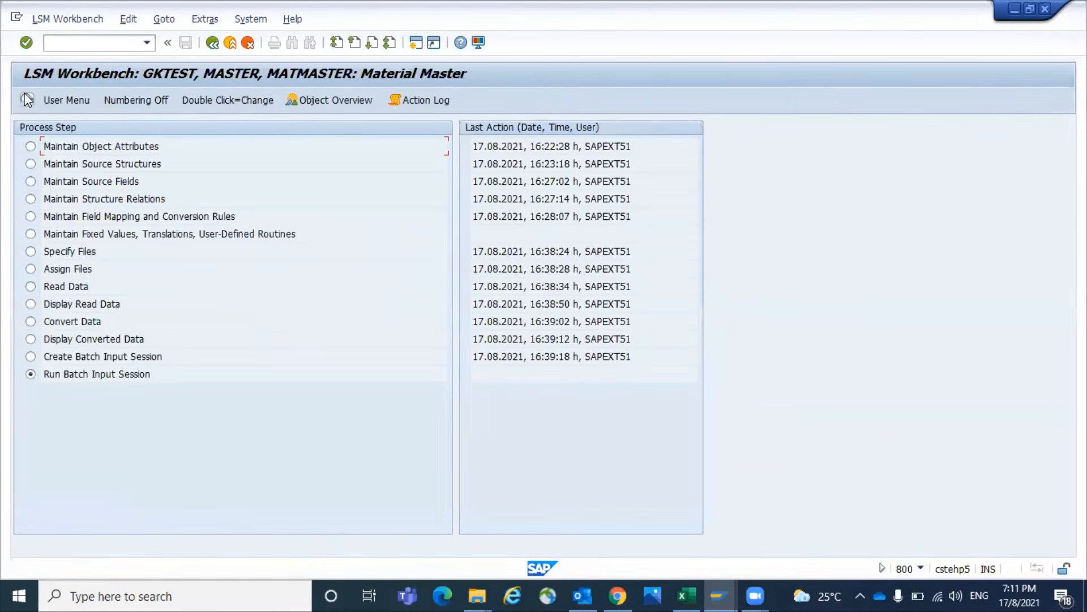
In Specify Files, confirm Desktop\Extension.txt with its existing properties as the legacy data file, and save the file specification
left_click(30, 252)
left_click(27, 101)
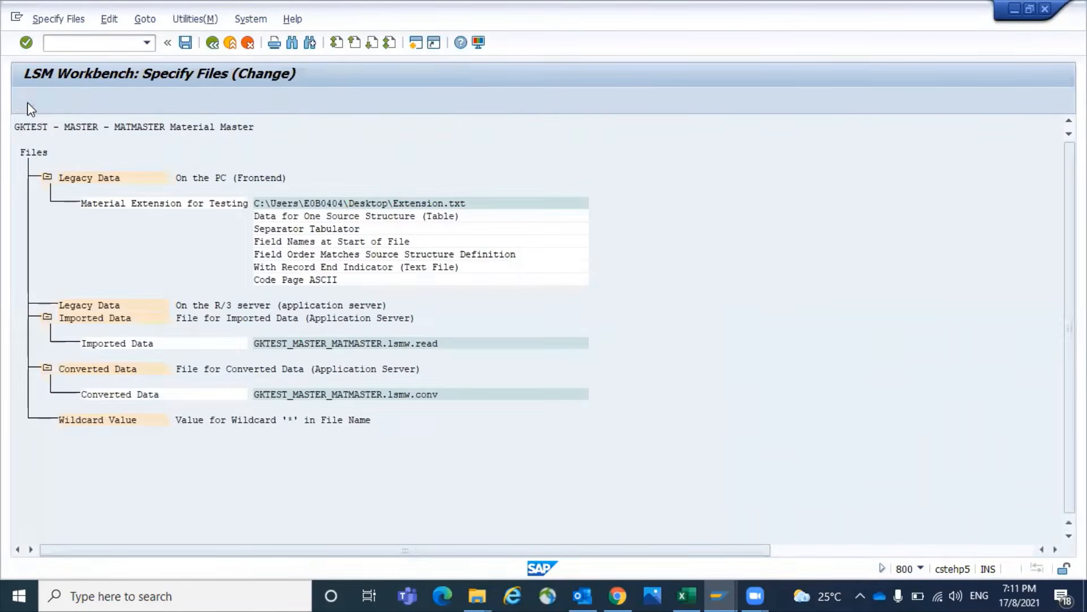
left_click(31, 101)
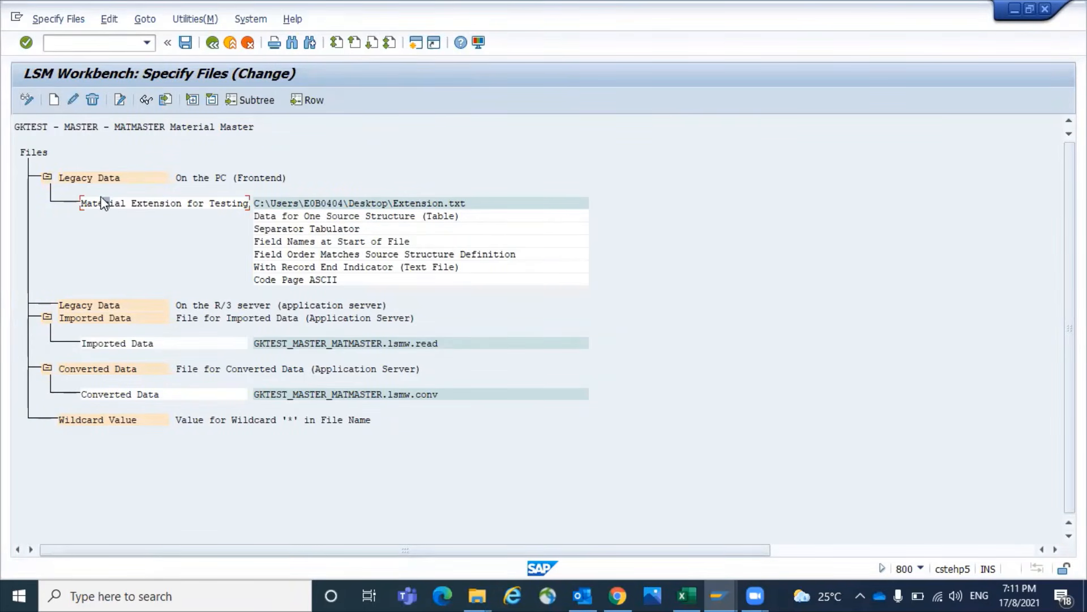
double_click(140, 205)
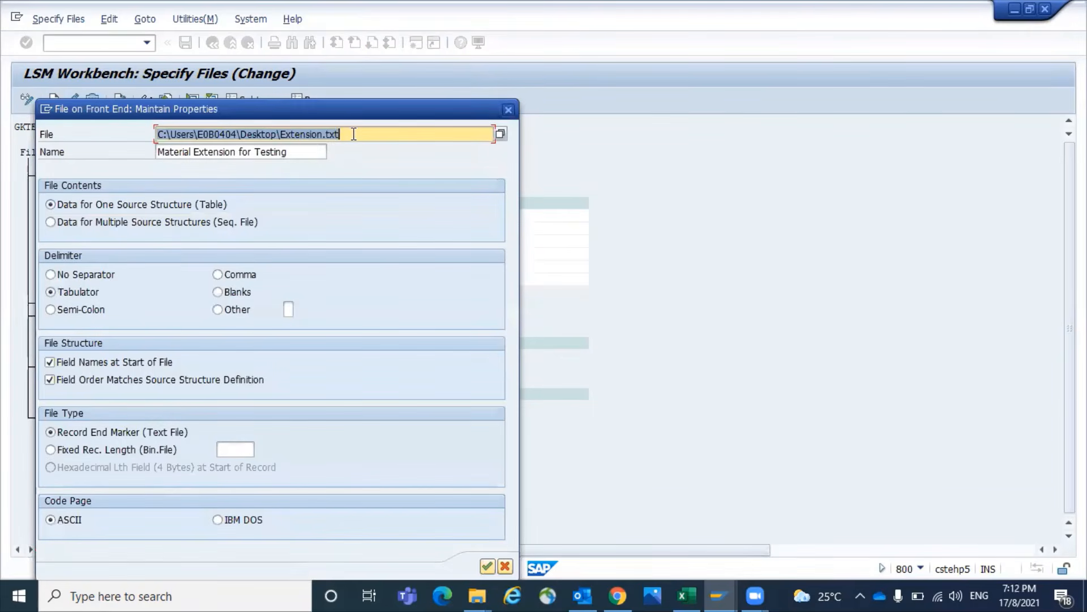
left_click(359, 133)
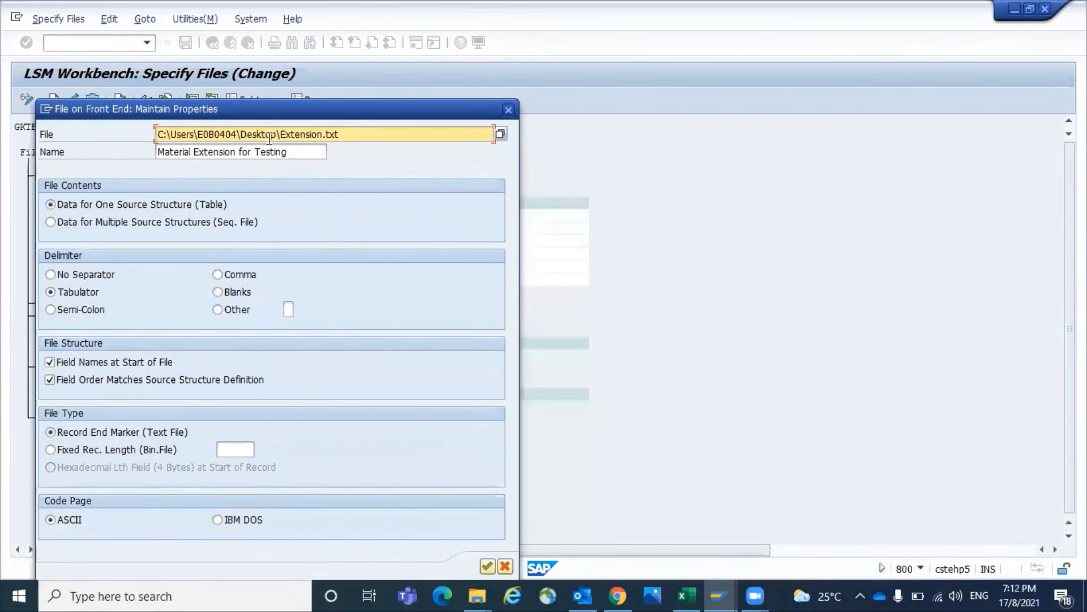
left_click(487, 566)
left_click(187, 43)
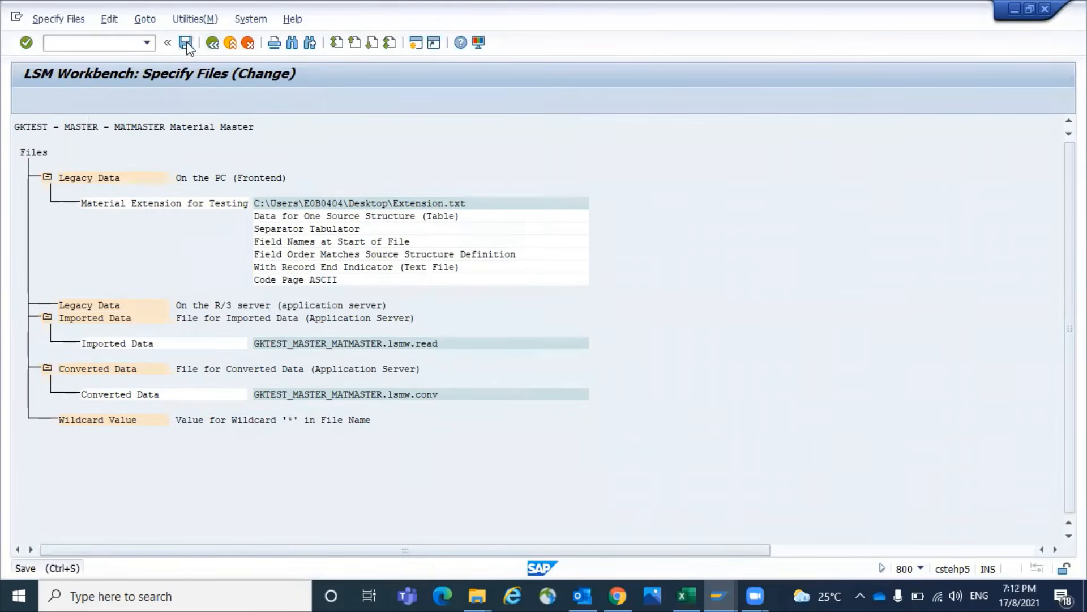
left_click(212, 42)
Run Assign Files in change mode, keeping Extension.txt assigned to source structure MM01SS01, and return to the process steps
left_click(28, 98)
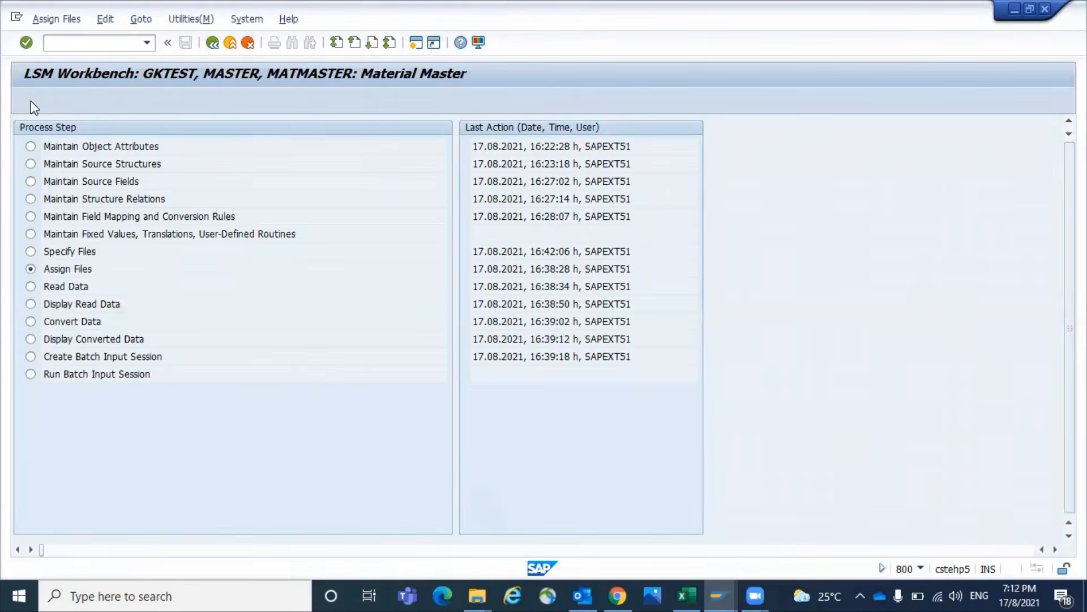
left_click(29, 100)
left_click(28, 99)
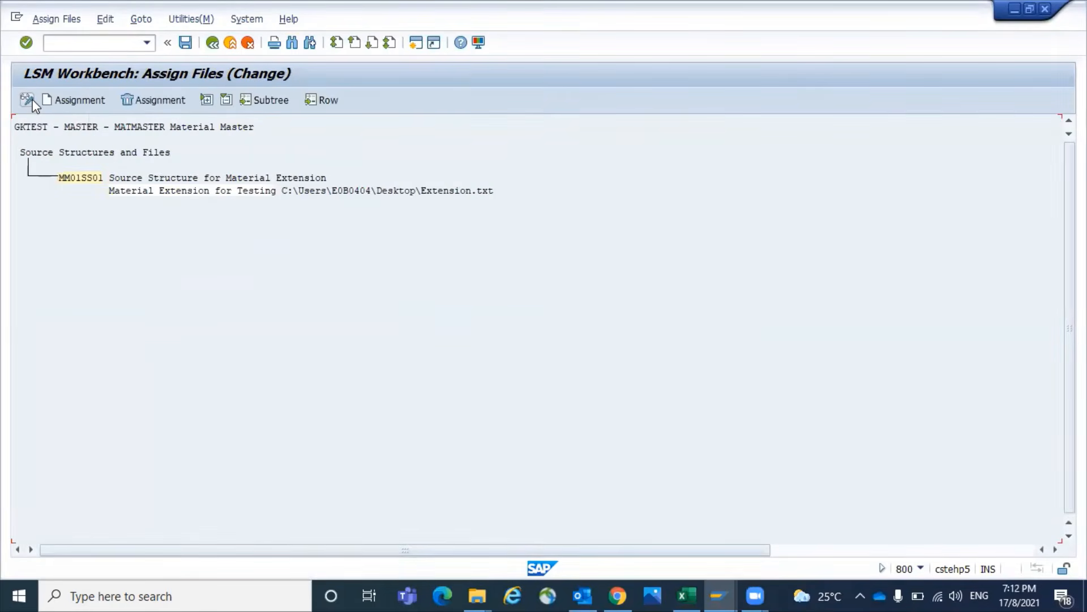
left_click(212, 43)
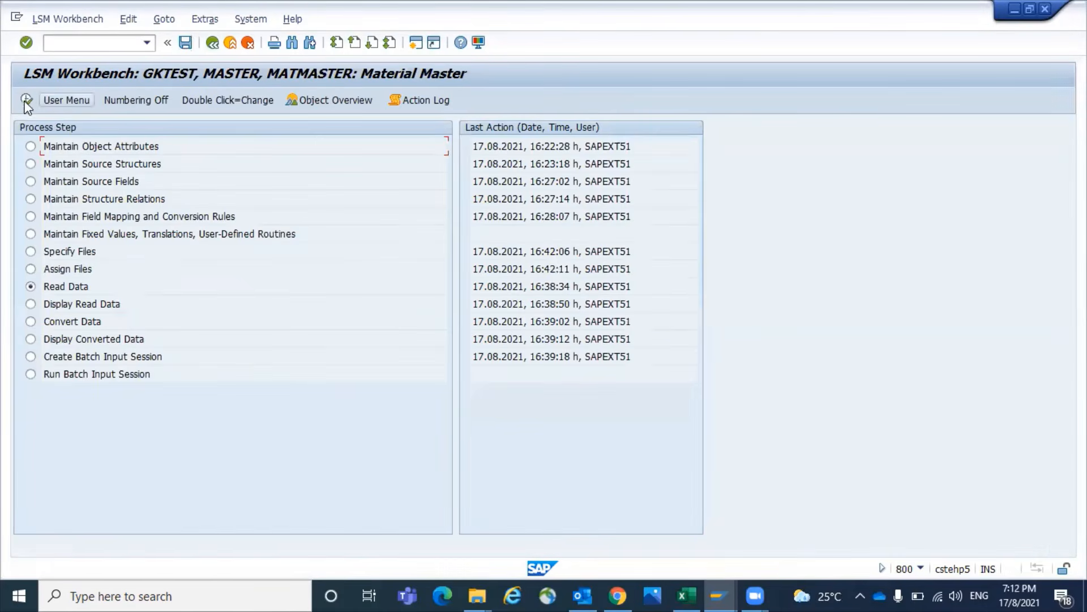
Run Read Data for all transactions with the default value and date conversions, and return to the process steps
left_click(27, 100)
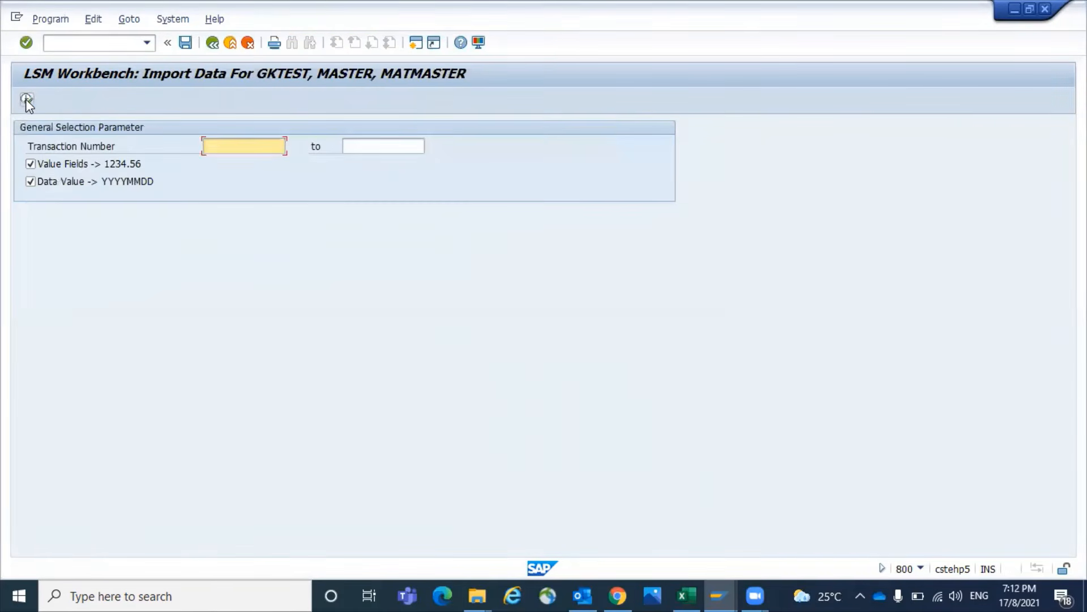
left_click(28, 100)
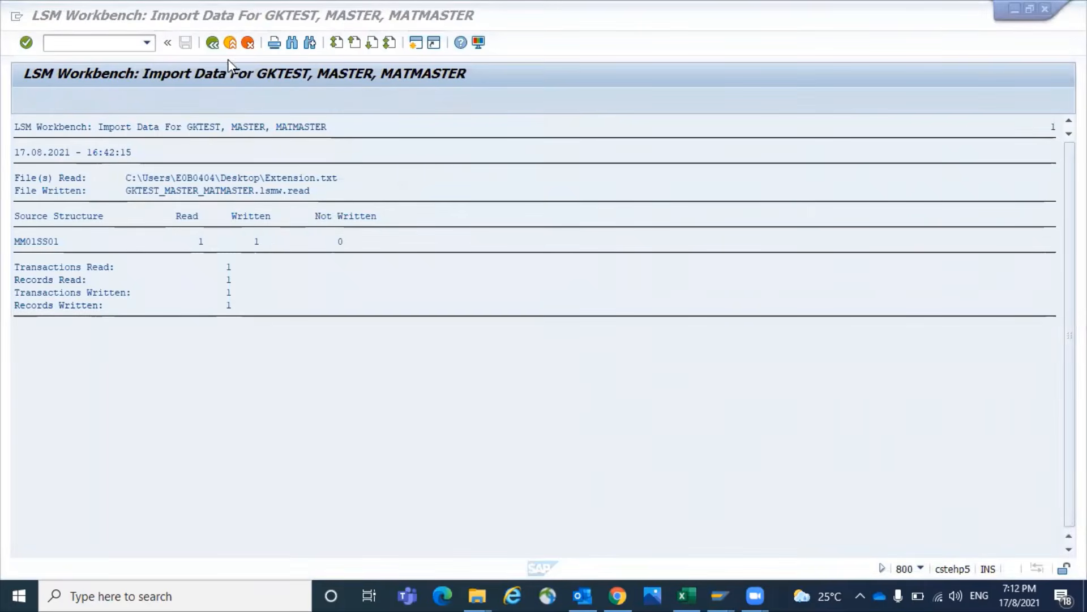
left_click(213, 42)
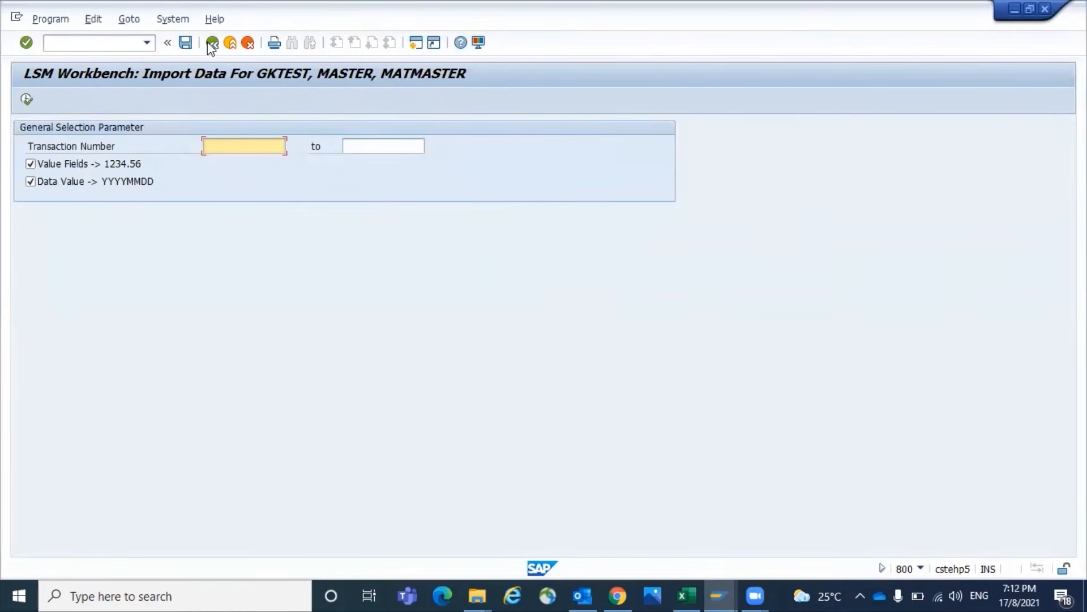
left_click(213, 42)
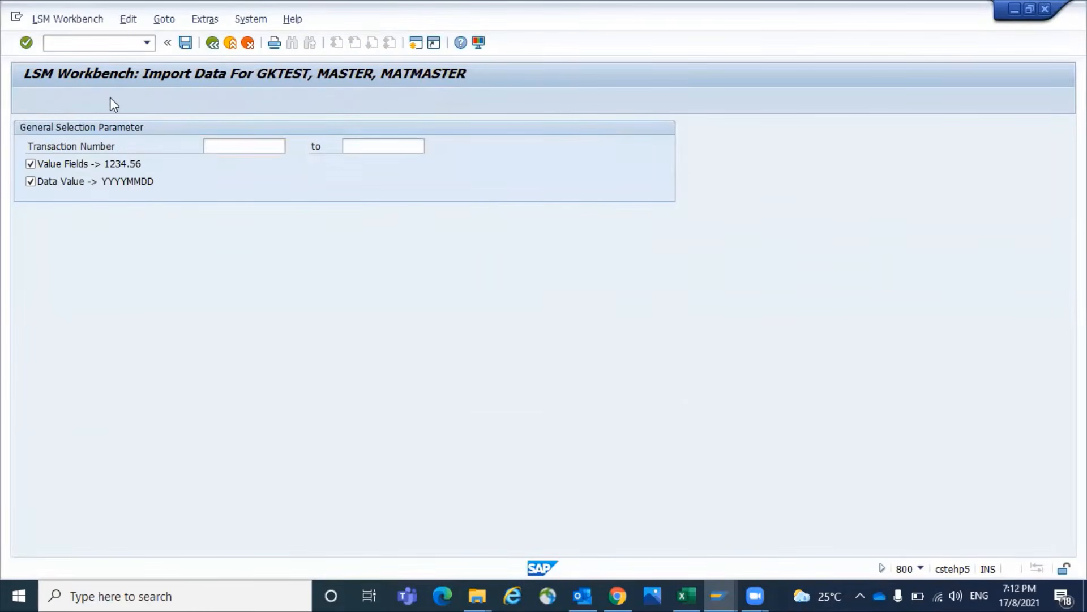
Display all read data, examine the field values of the MM01SS01 record, and return to the process steps
left_click(28, 101)
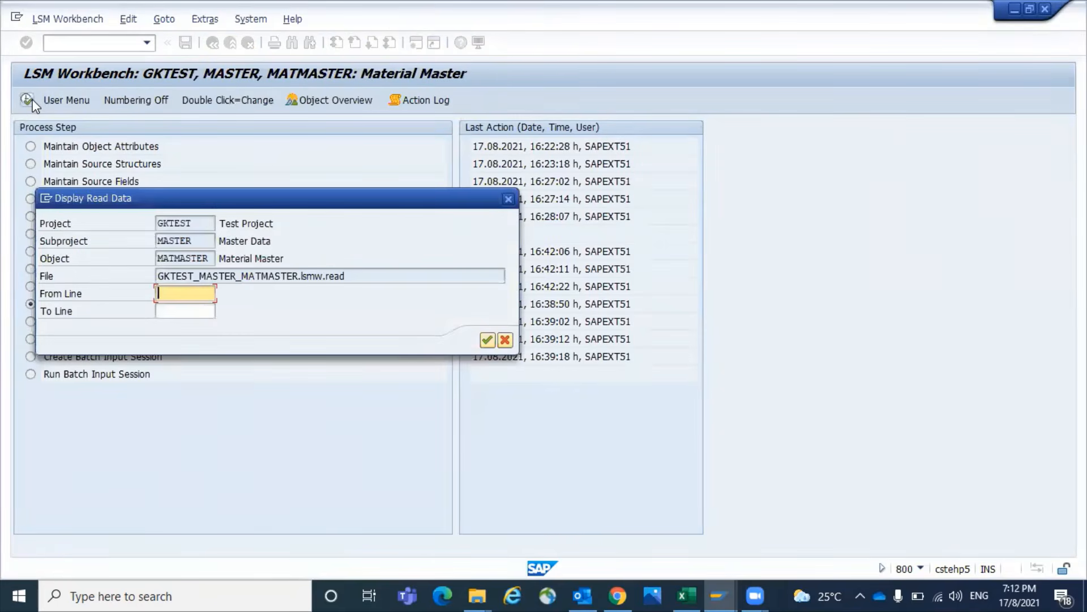
key("Return")
double_click(258, 219)
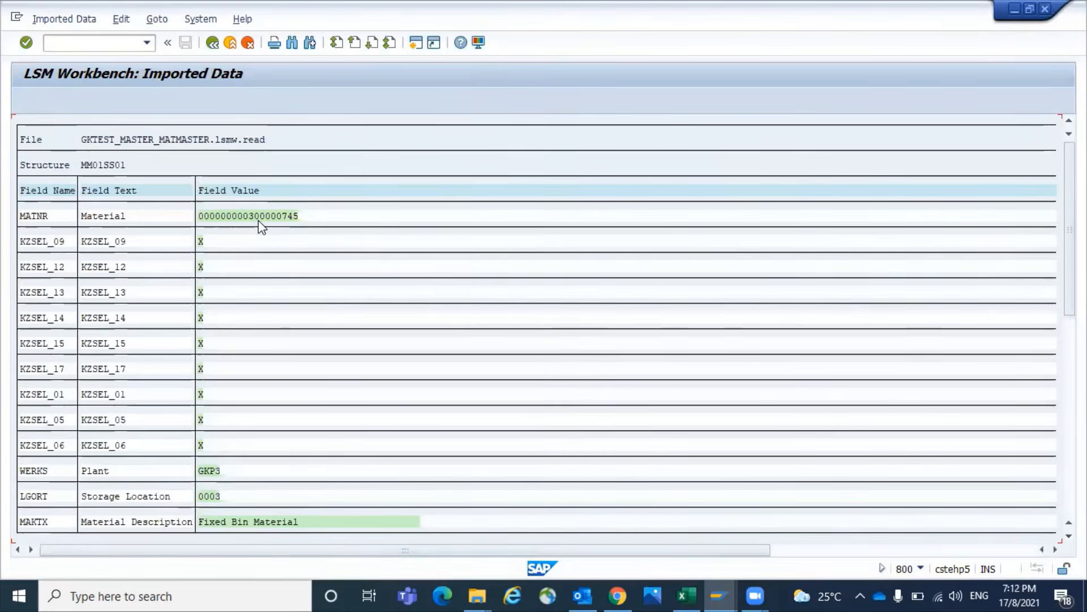
scroll(259, 220, "down", 10)
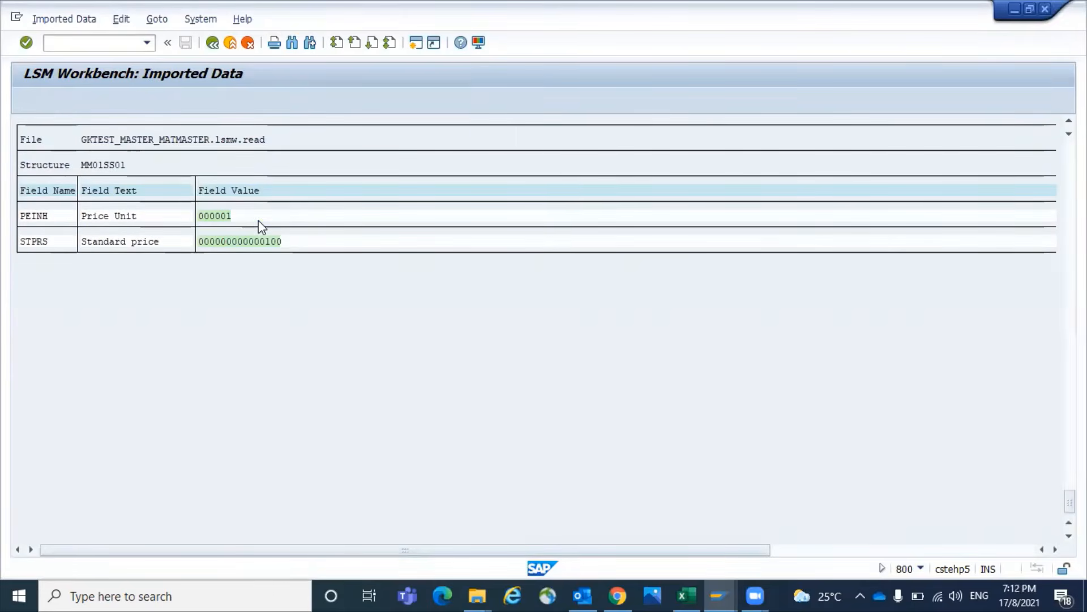
left_click(212, 50)
left_click(212, 49)
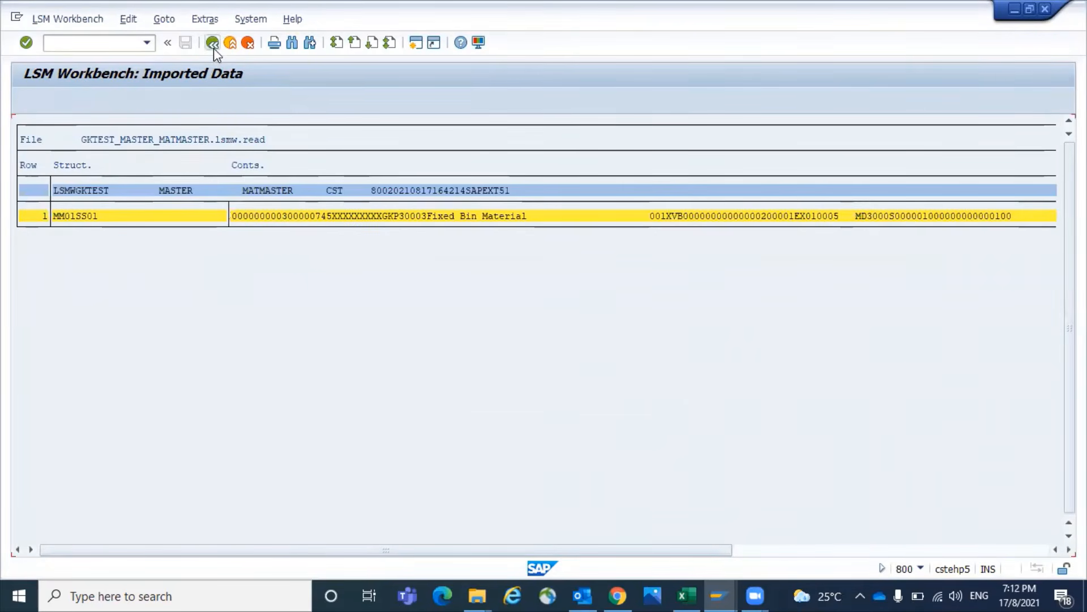
Run Convert Data for the MATMASTER object and return to the process steps
left_click(28, 99)
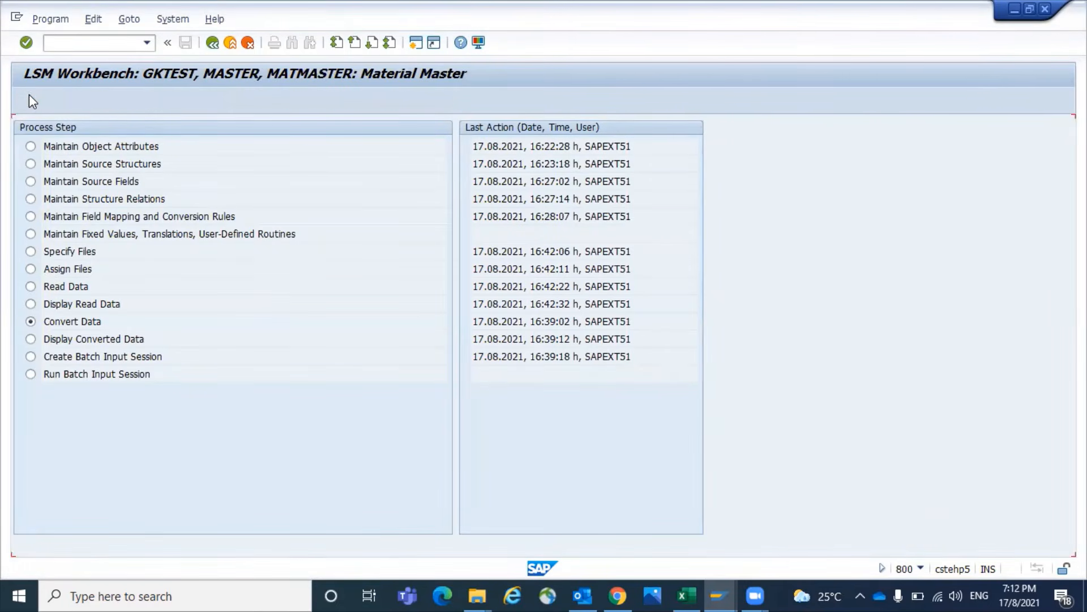
left_click(212, 44)
left_click(211, 43)
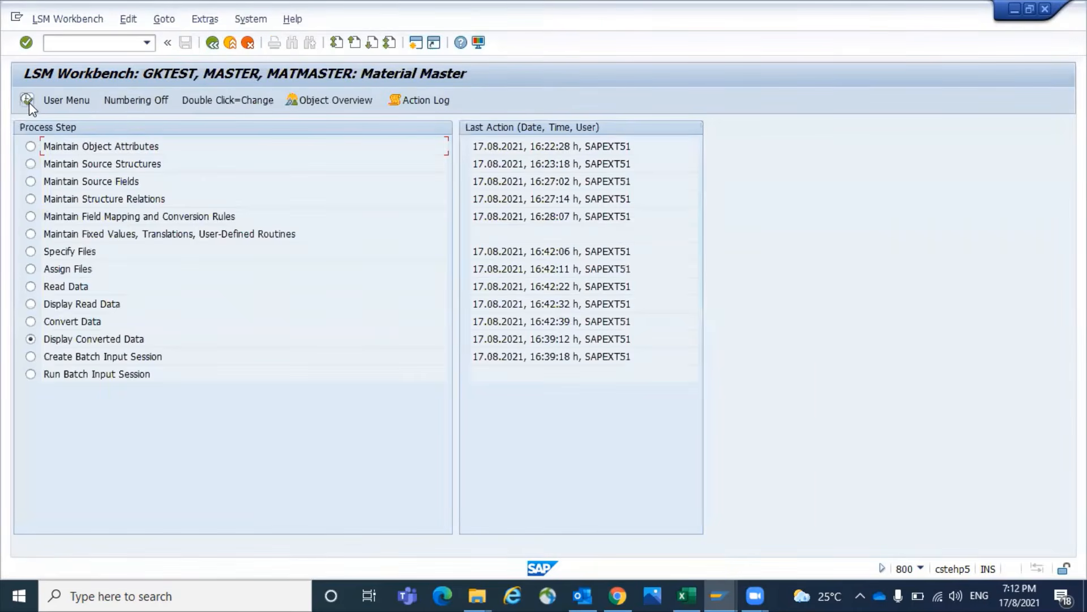
Display all converted data, examine the field values of the MM01REC record, and return to the process steps
left_click(26, 100)
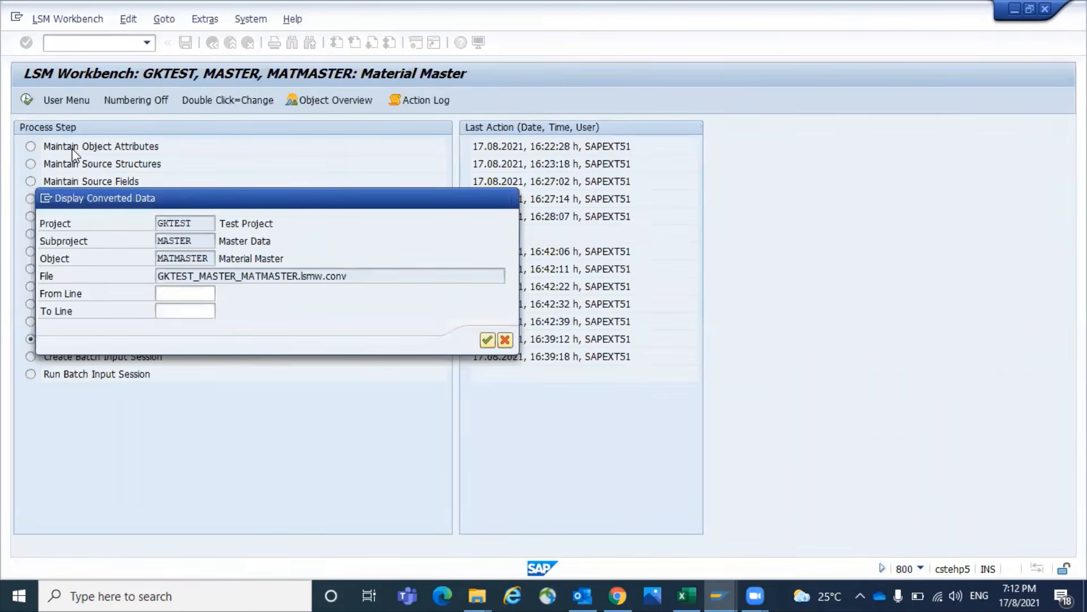
key("Return")
double_click(252, 190)
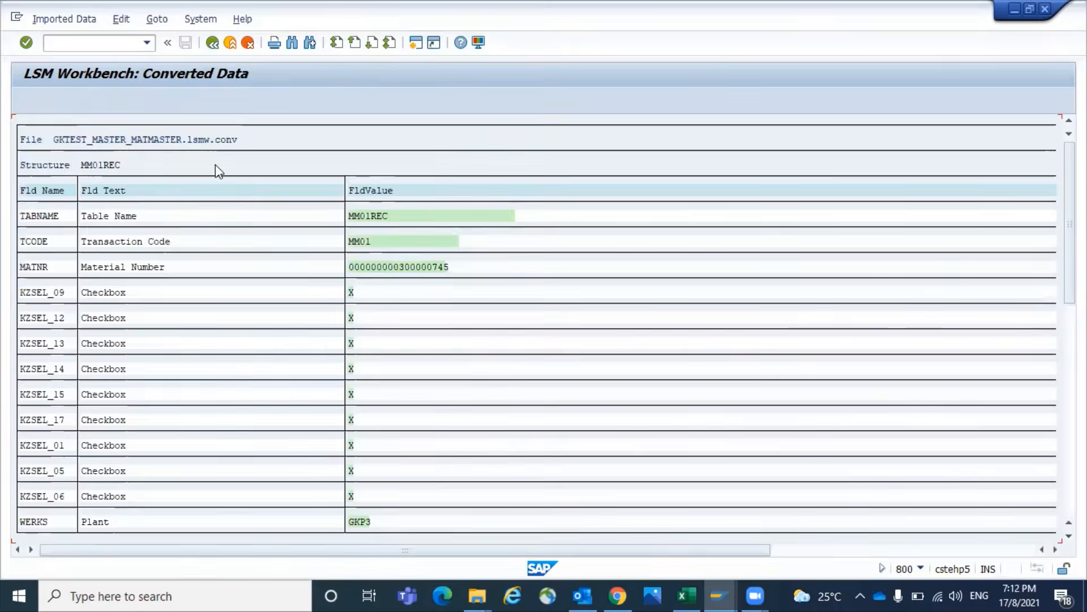
left_click(212, 43)
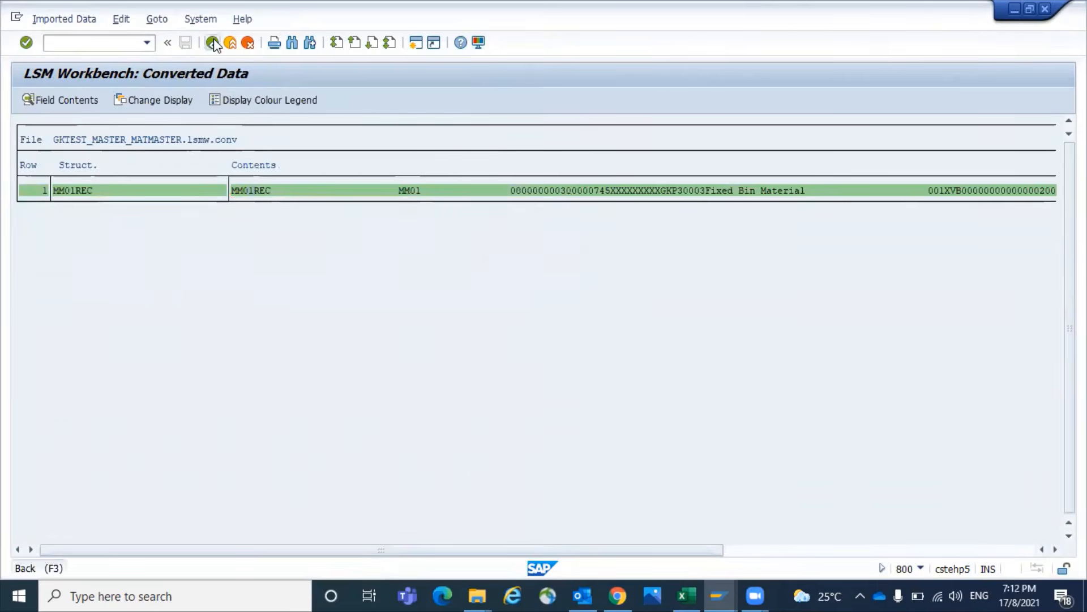
left_click(211, 43)
Generate the MATMASTER batch input folder from GKTEST_MASTER_MATMASTER.lsmw.conv with the option to keep batch input folders enabled
left_click(27, 100)
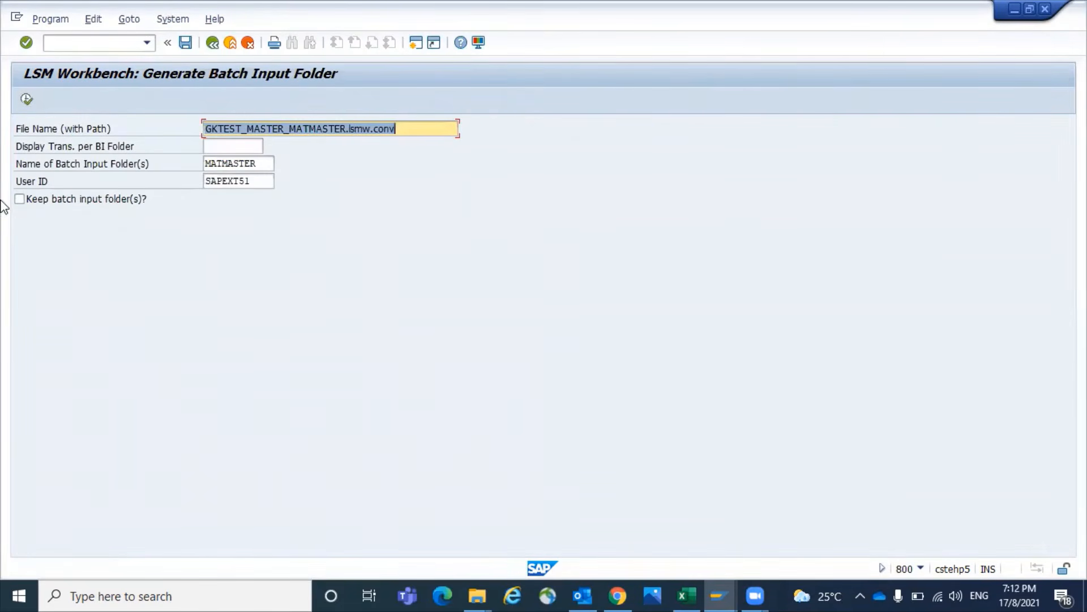
left_click(20, 199)
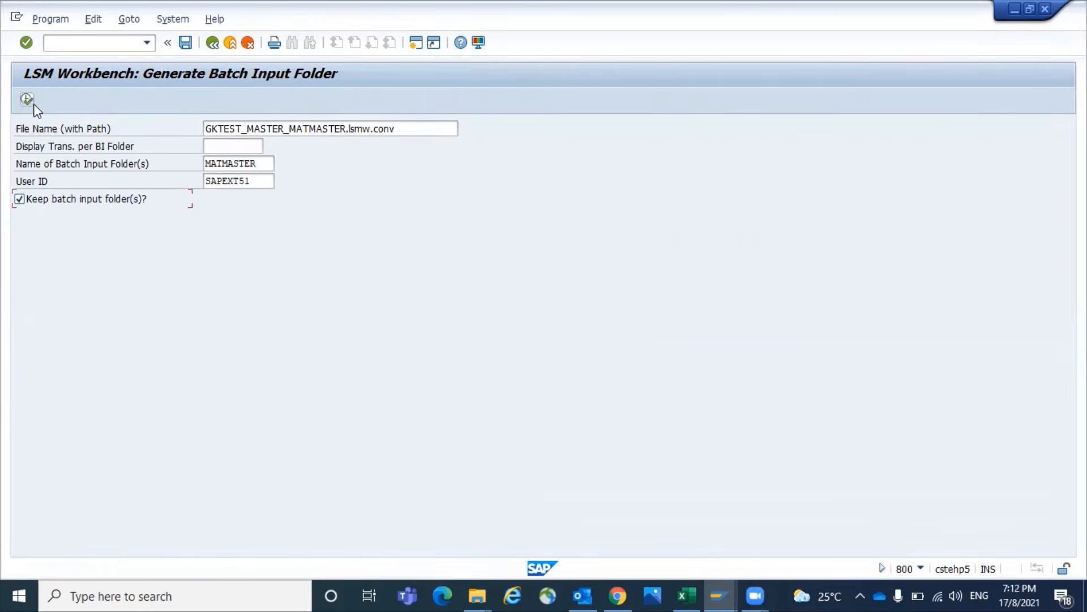
left_click(27, 99)
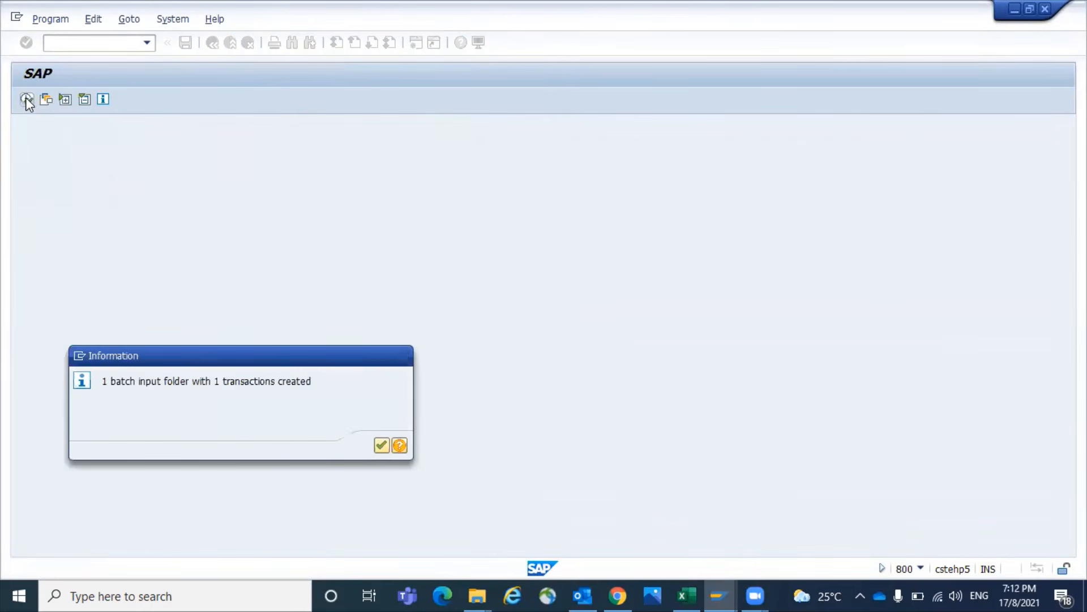
key("Return")
Run the new MATMASTER batch input session, displaying errors only with extended log and expert mode, and return to the session overview
left_click(26, 100)
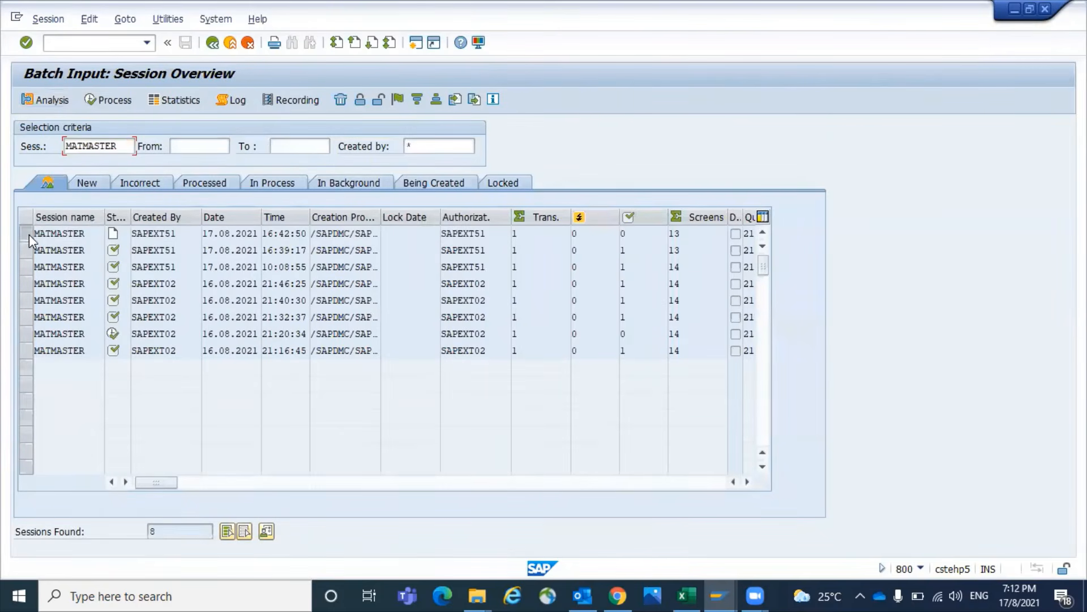
left_click(27, 234)
left_click(113, 100)
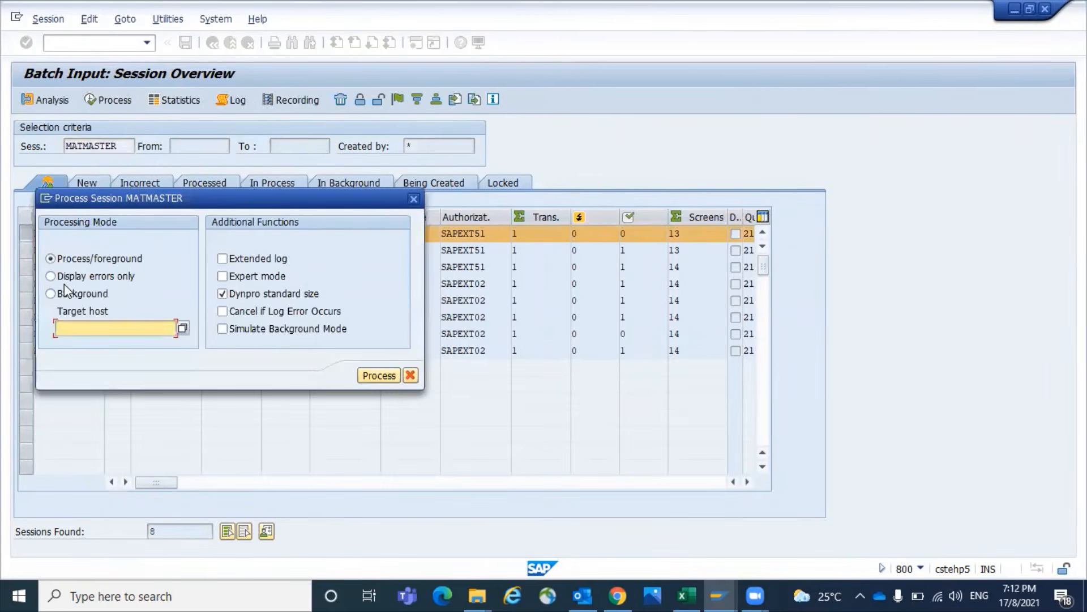
left_click(54, 276)
left_click(224, 259)
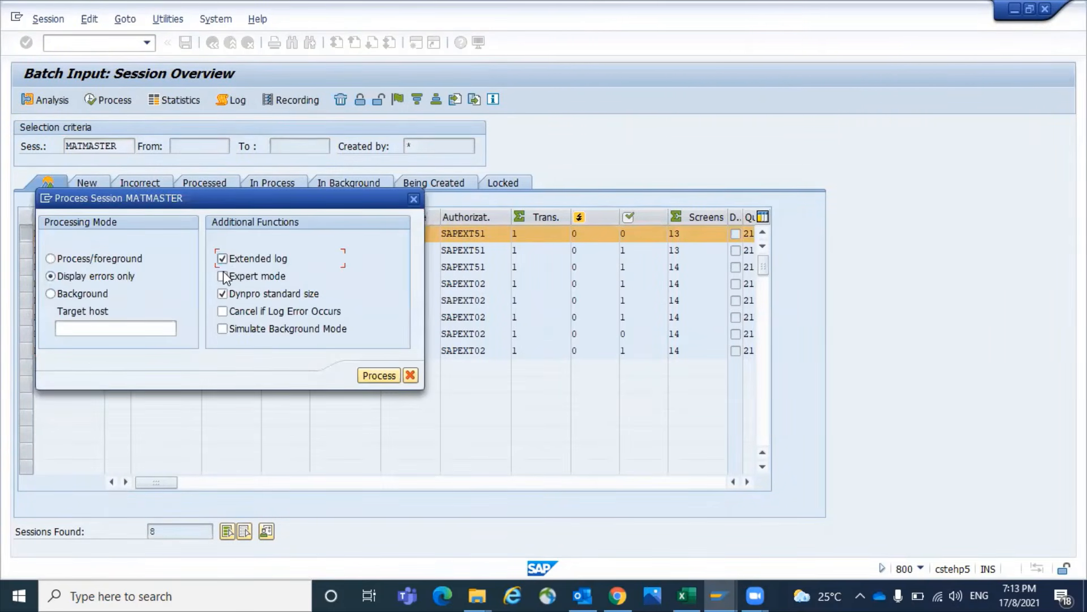
left_click(222, 275)
left_click(366, 376)
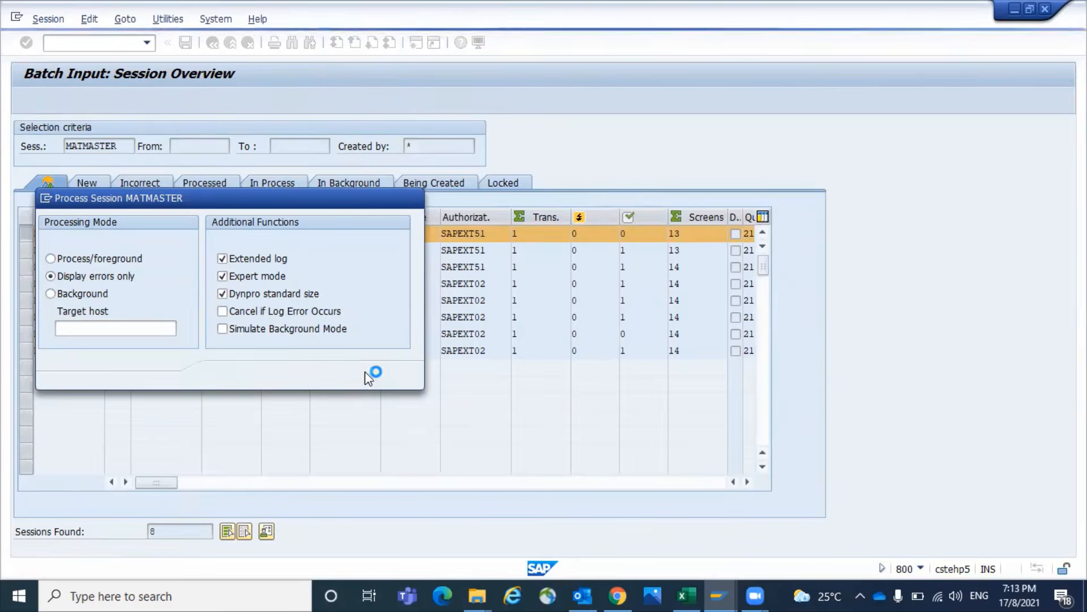
left_click(289, 447)
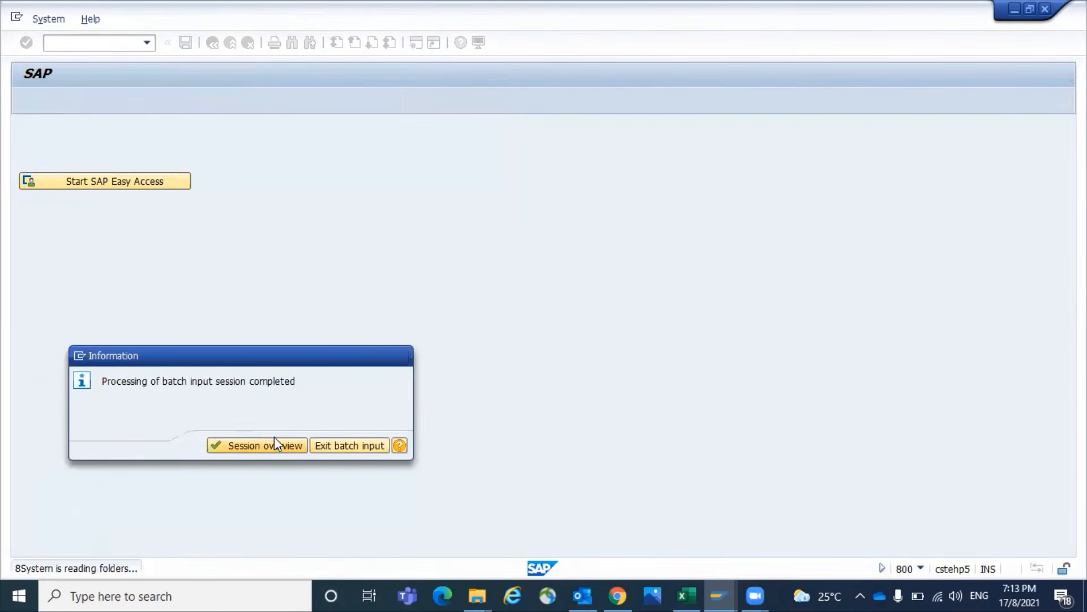
Open the General Table Display for table MARC in a new session
left_click(88, 42)
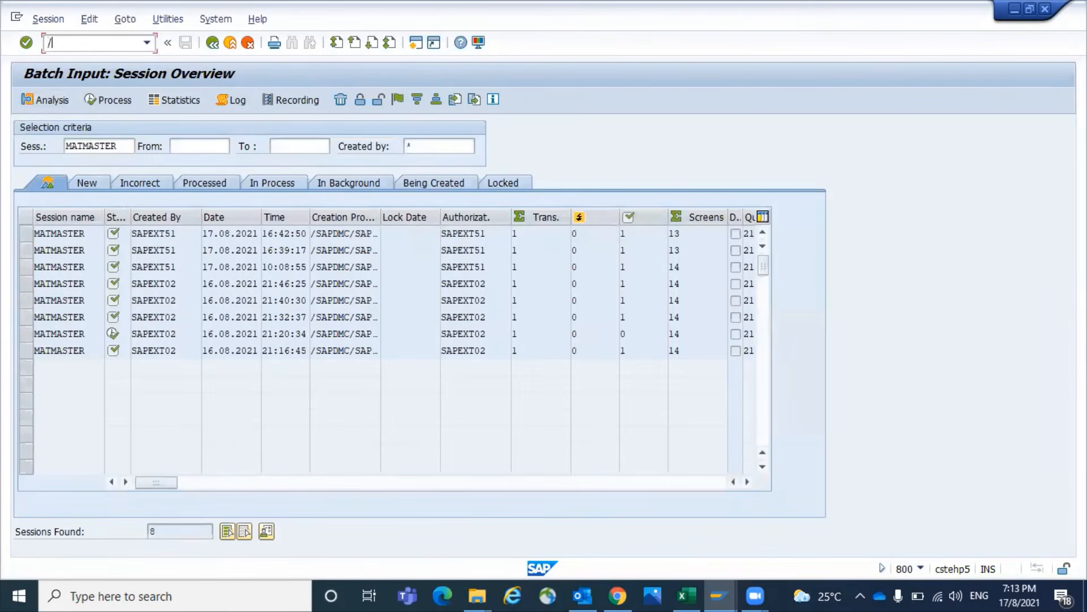
key("Return")
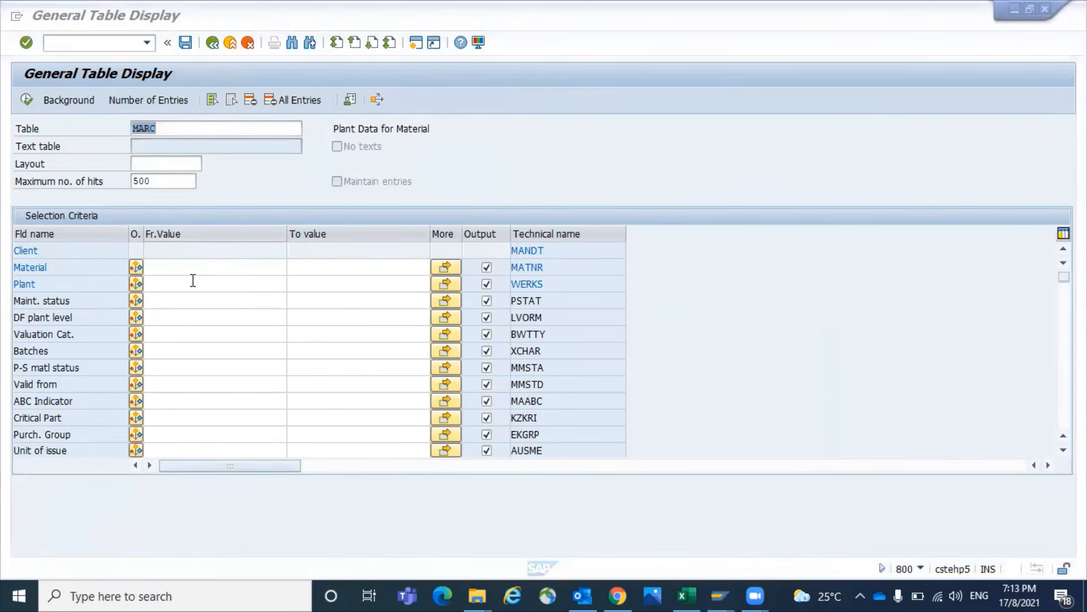
left_click(172, 266)
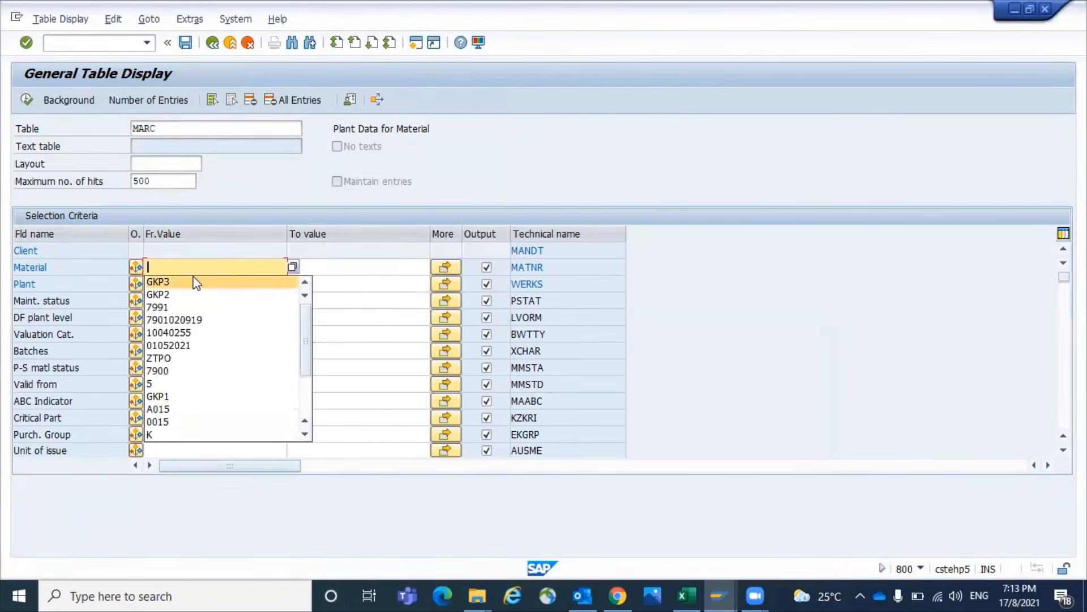
left_click(198, 259)
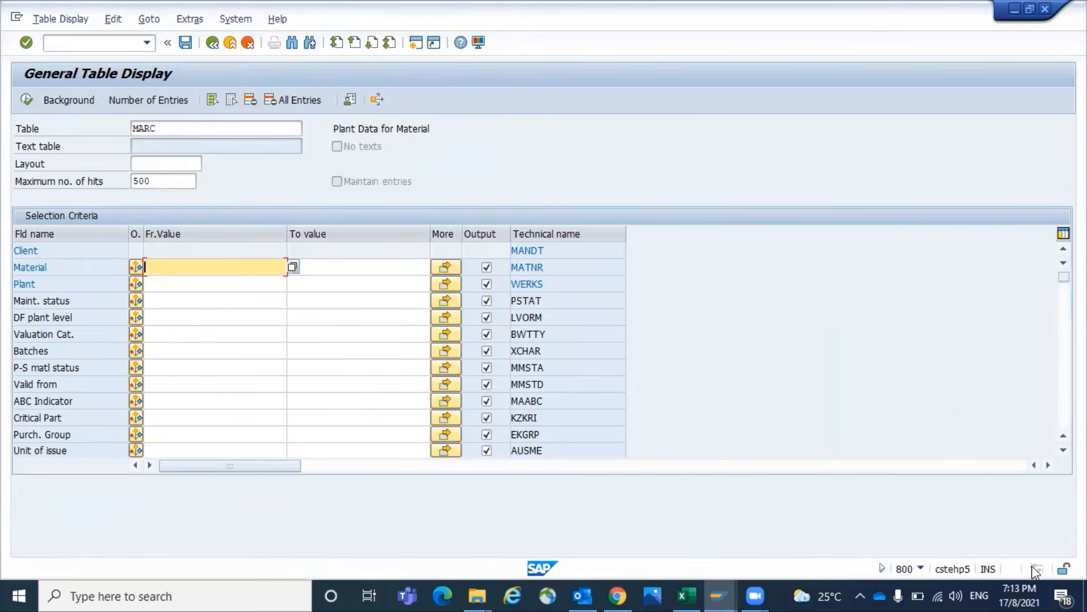
Copy material number 300000745 from the material display into the MARC material selection and list the matching plant entries
left_click(718, 595)
left_click(769, 505)
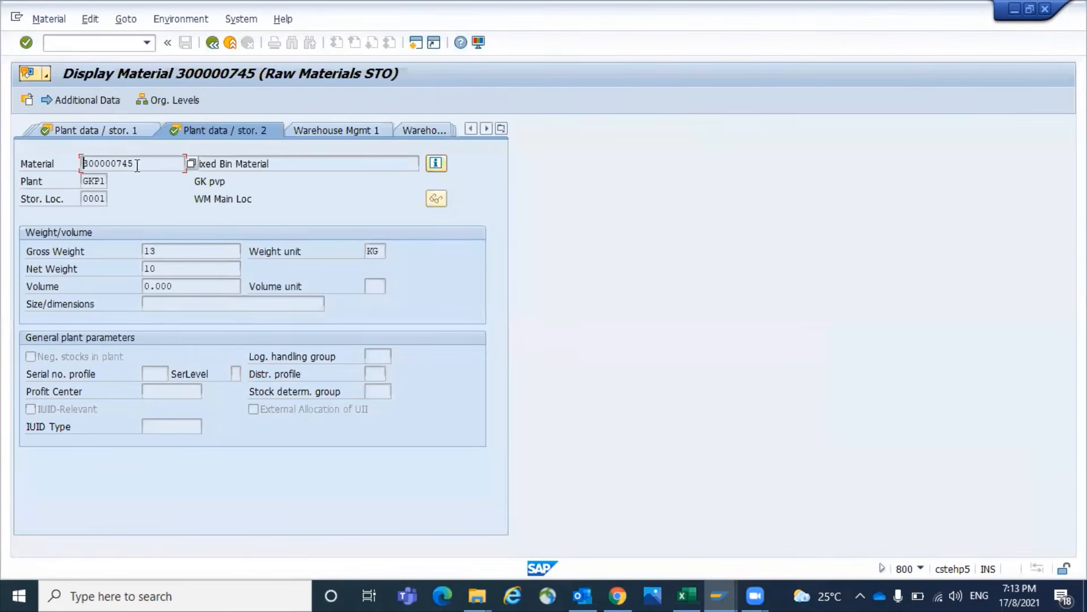
left_click_drag(141, 171, 83, 172)
key("ctrl+c")
left_click(64, 162)
key("alt+Tab")
key("ctrl+v")
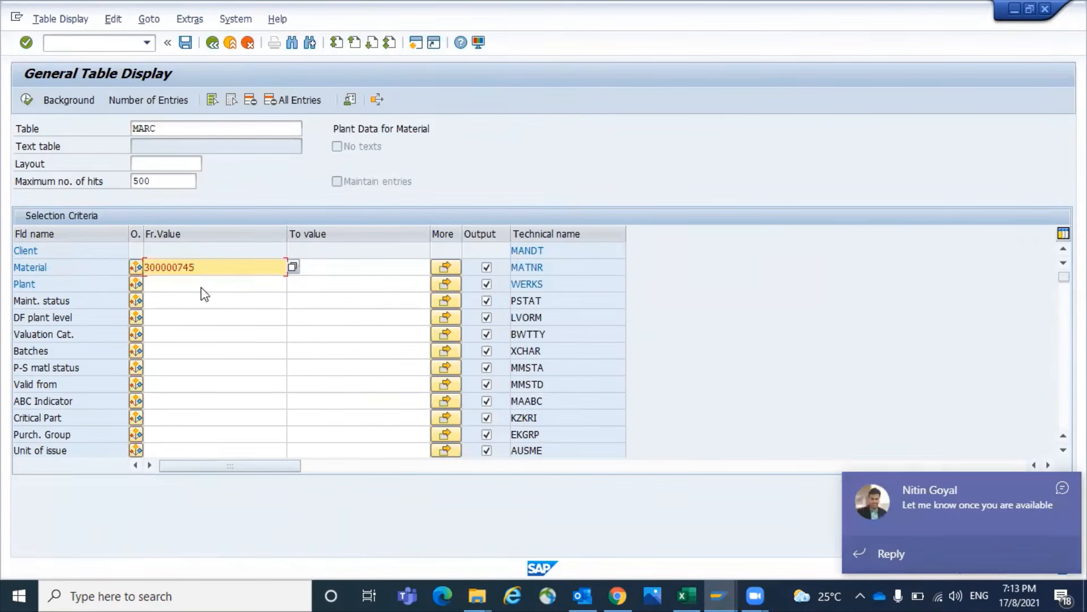
left_click(1046, 498)
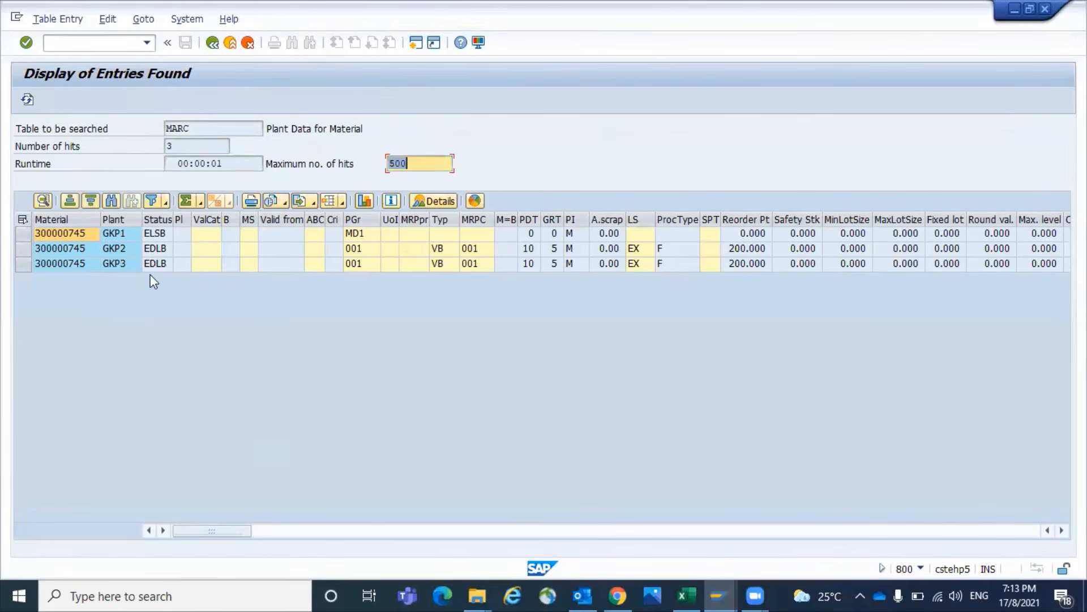
left_click(817, 221)
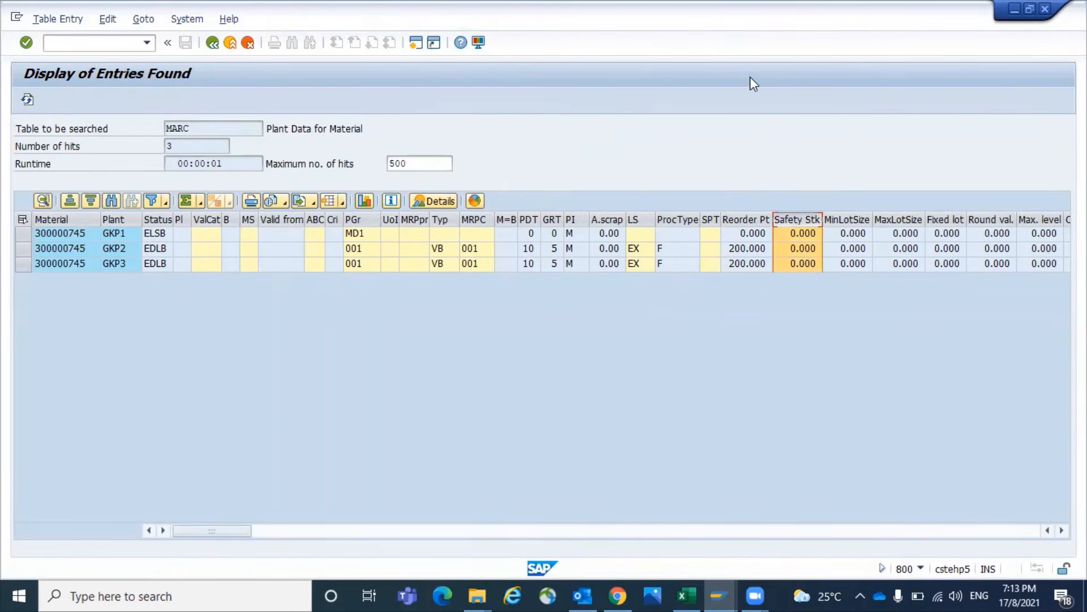
left_click(711, 156)
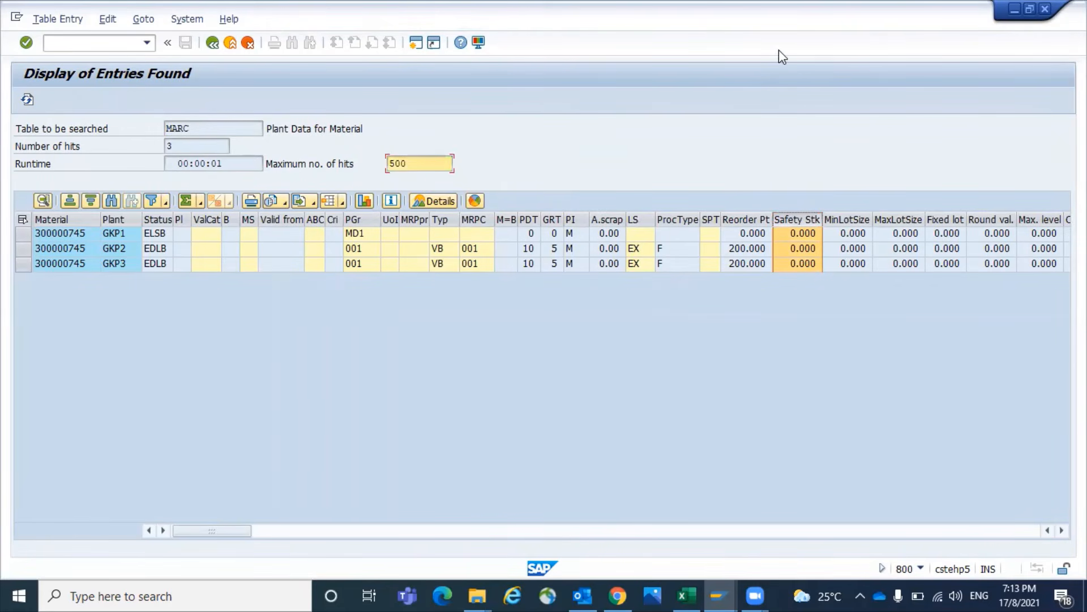
left_click(683, 283)
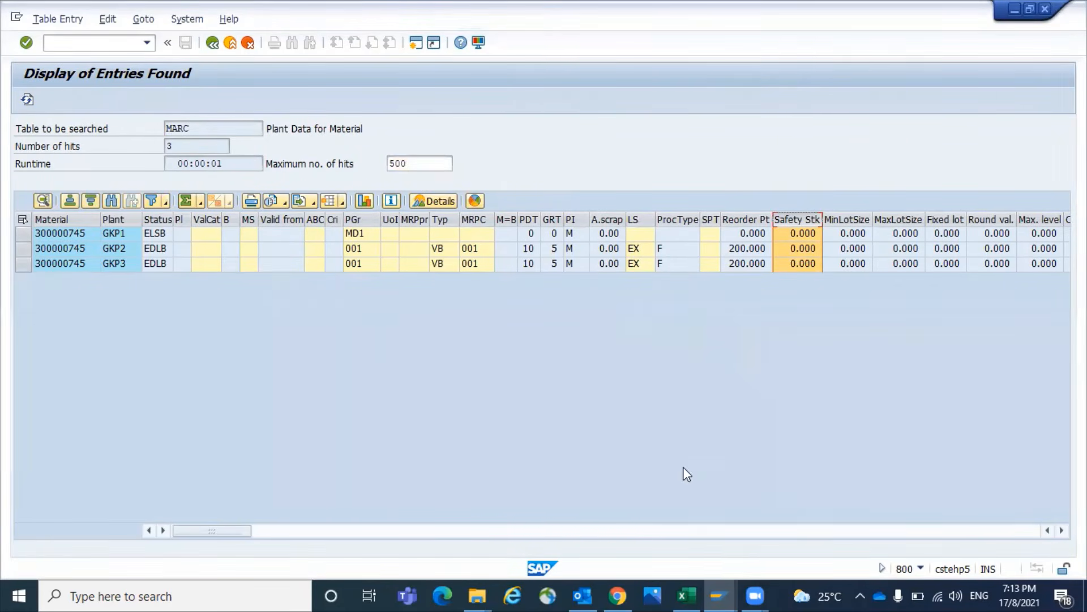
left_click(761, 150)
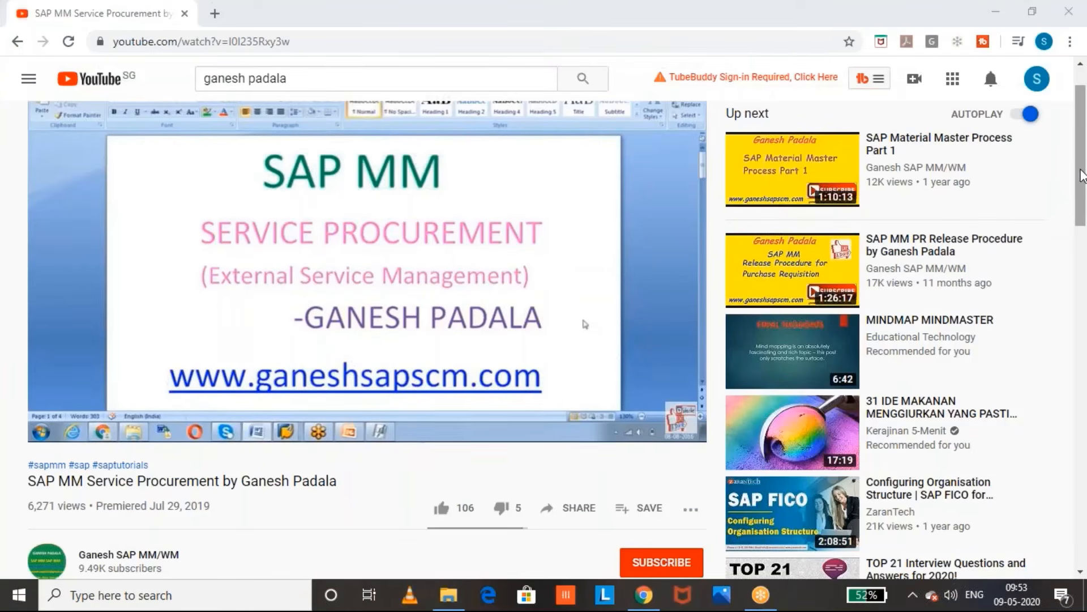
On YouTube in Chrome, subscribe to the channel of the SAP MM Service Procurement video and set its notifications to All
left_click_drag(1083, 176, 1081, 192)
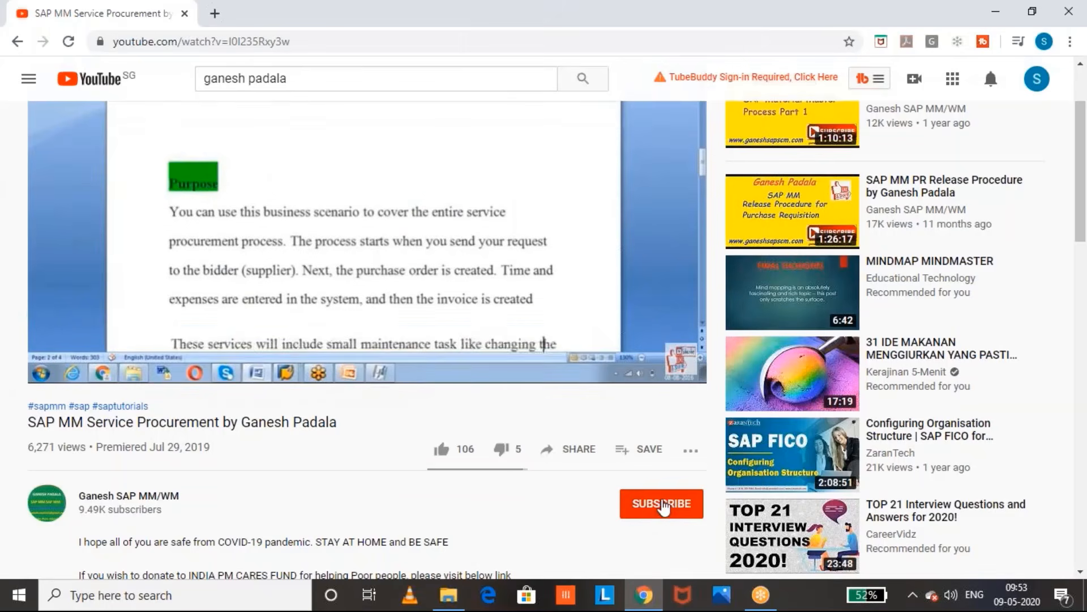
left_click(663, 506)
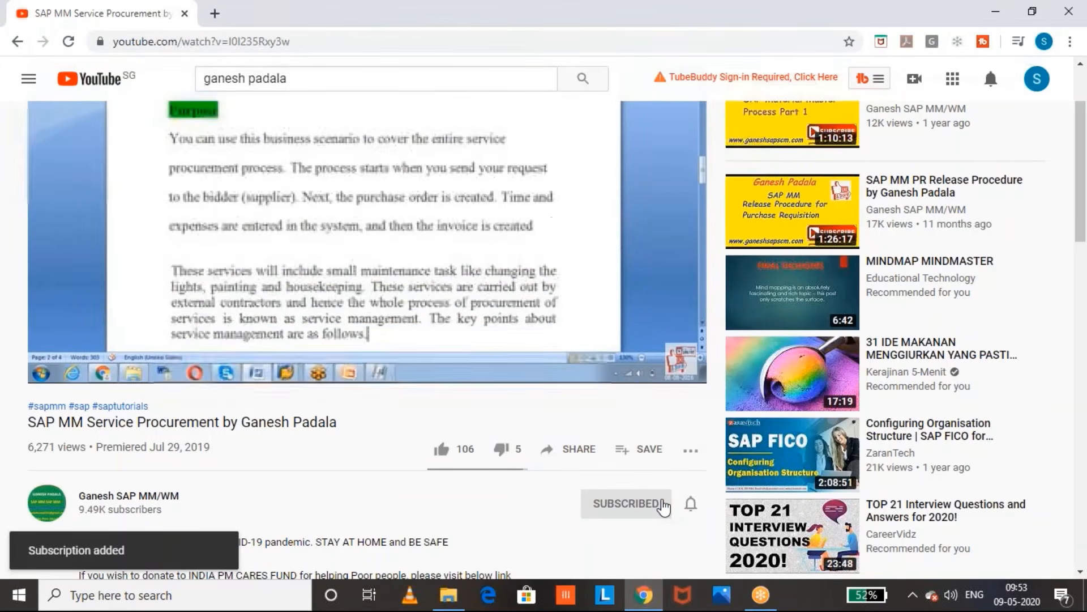
left_click(691, 505)
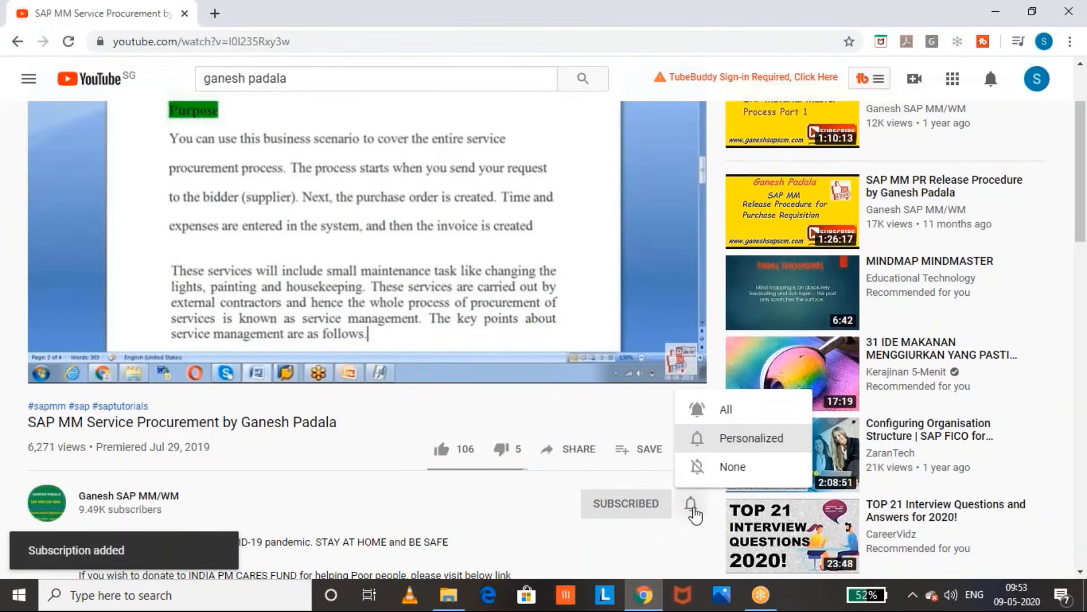
left_click(725, 412)
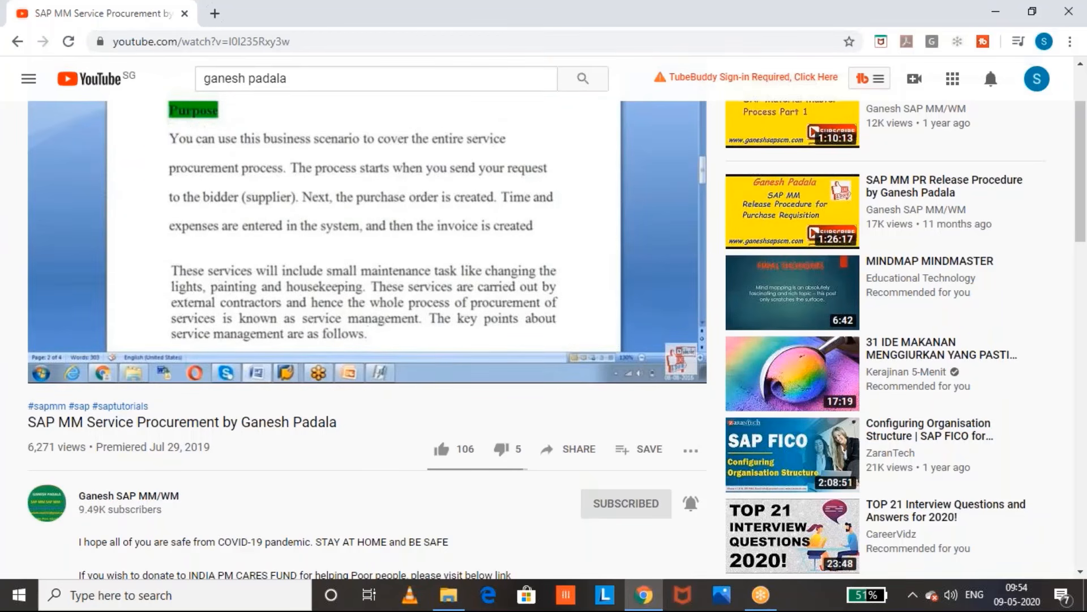
Like the SAP MM Service Procurement video
left_click(441, 449)
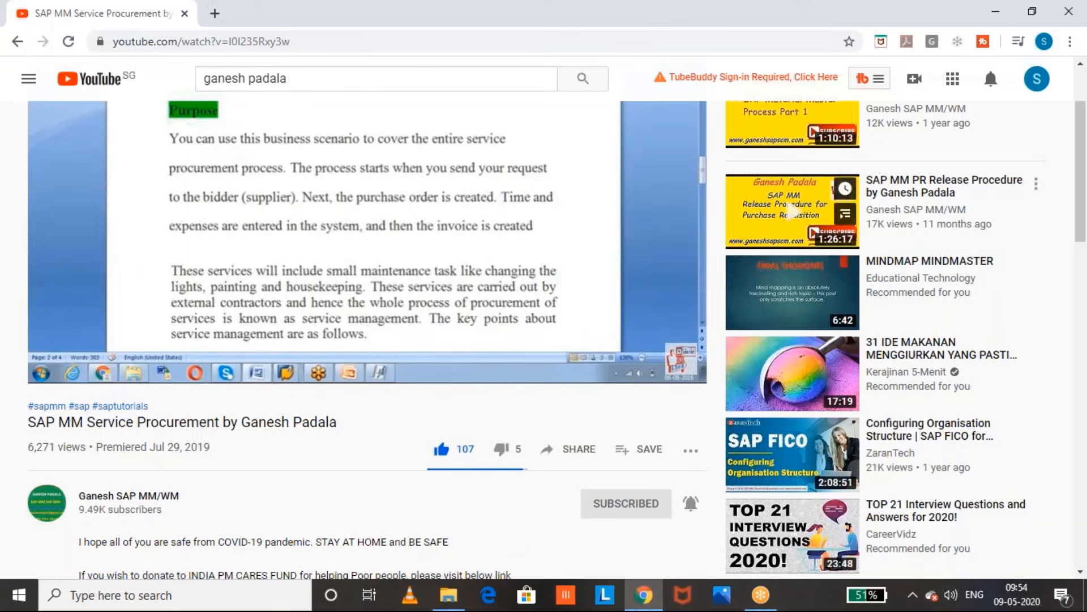
left_click(1085, 183)
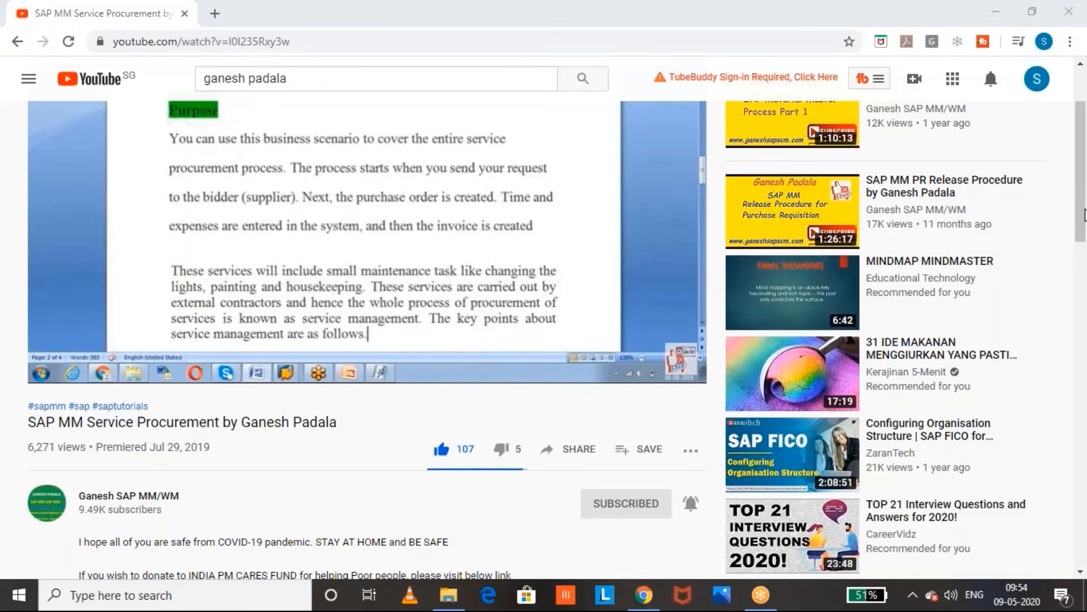
left_click(1084, 214)
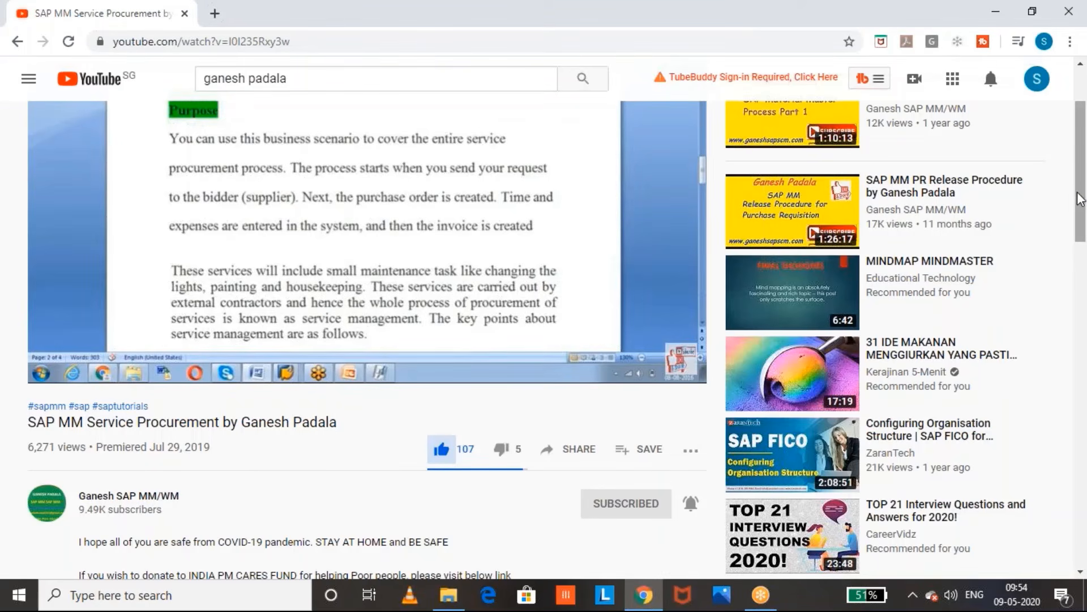
Expand the full video description and examine its list of SAP MM and WM playlist links
left_click_drag(1080, 199, 1081, 255)
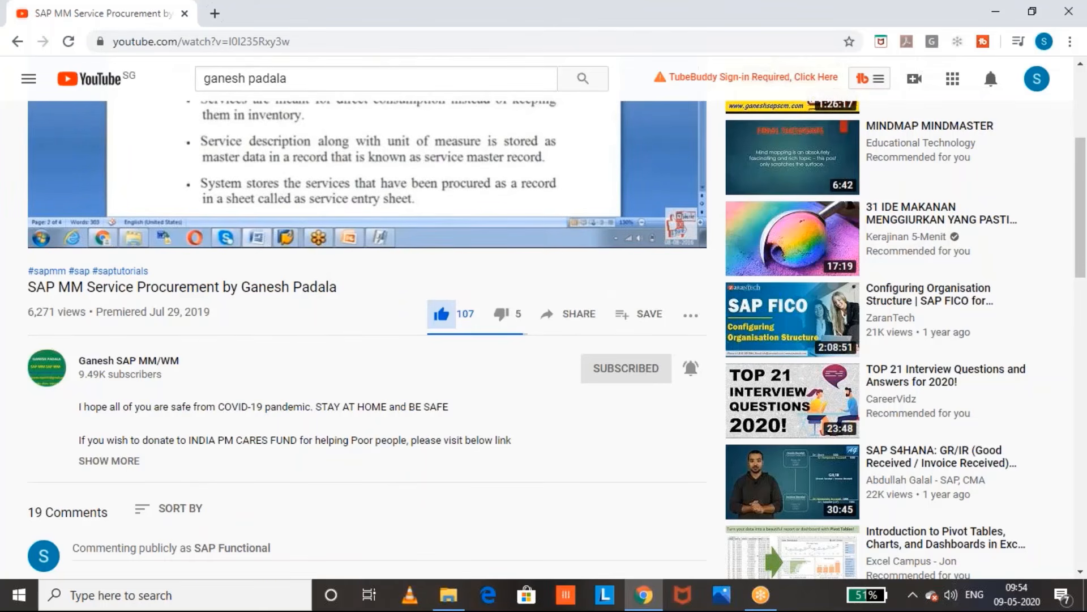
left_click(123, 460)
left_click(1084, 185)
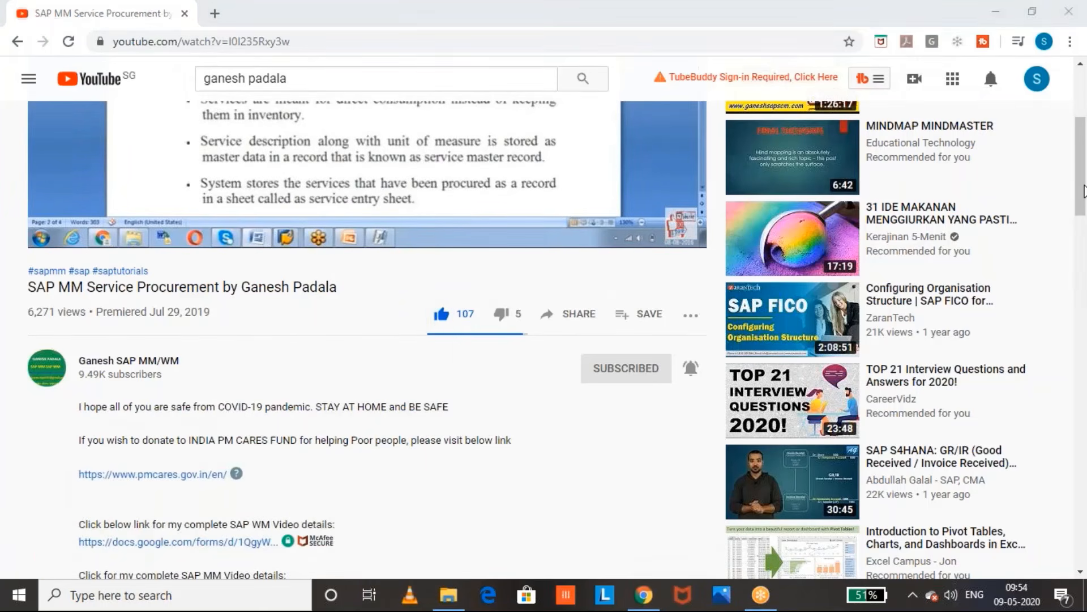
left_click_drag(1079, 177, 1086, 307)
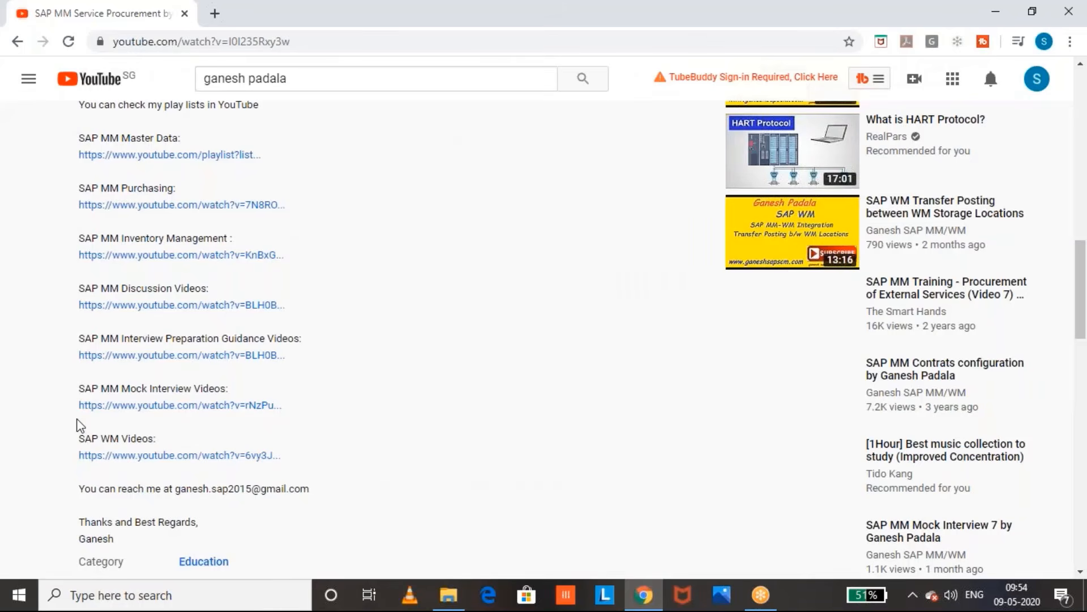